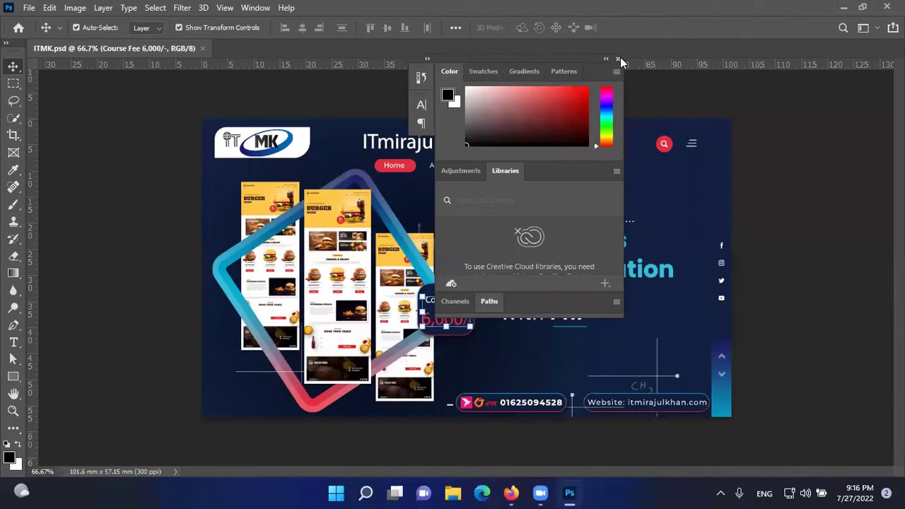
Undock the toolbar and the ITMK.psd window as floating windows, reposition them in the workspace, and close the toolbar.
{"action": "left_click", "coordinate": [6, 44]}
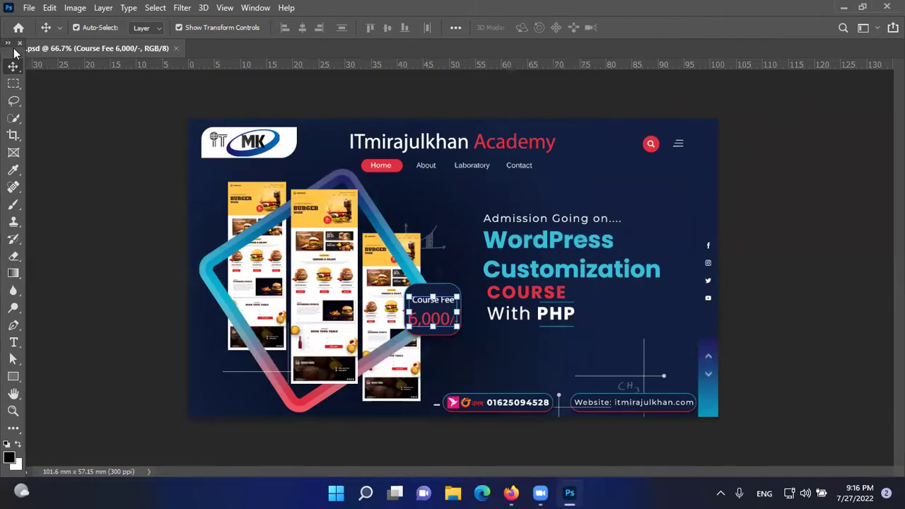
{"action": "left_click_drag", "start_coordinate": [17, 50], "coordinate": [151, 97]}
{"action": "left_click_drag", "start_coordinate": [97, 48], "coordinate": [119, 70]}
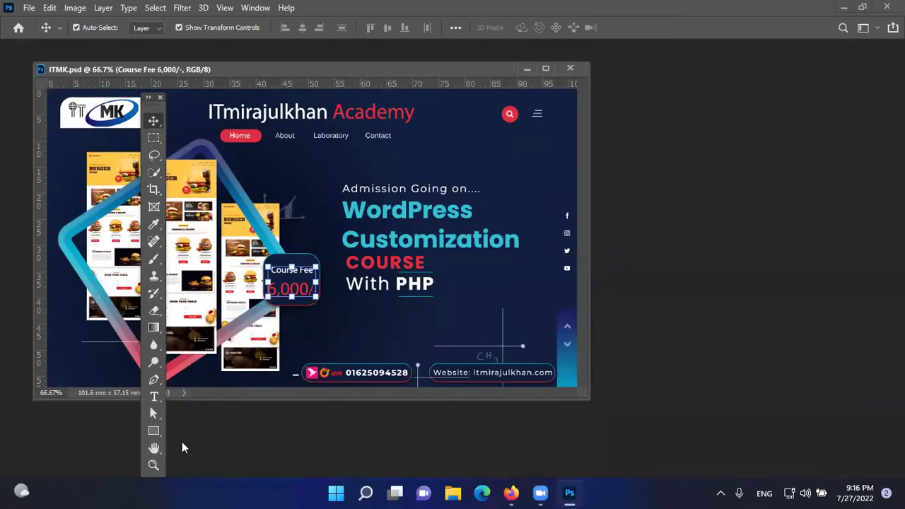
{"action": "left_click_drag", "start_coordinate": [485, 69], "coordinate": [543, 80]}
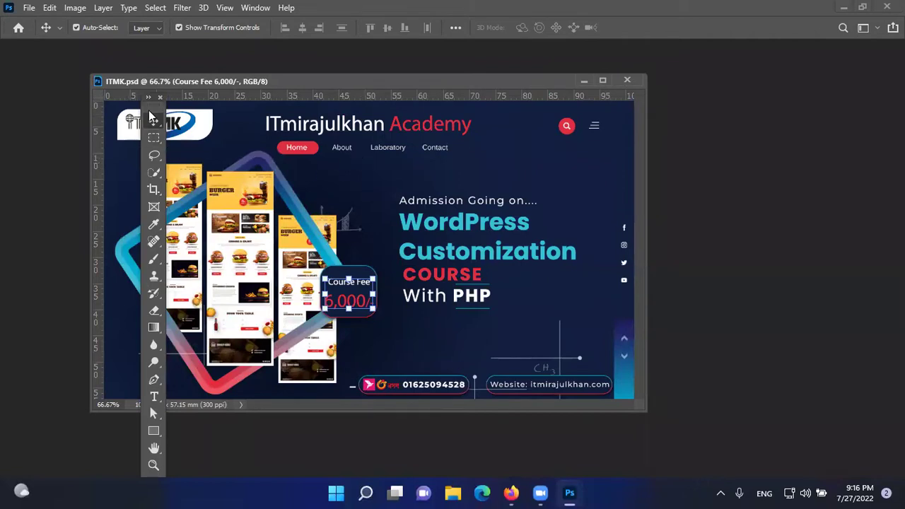
{"action": "left_click_drag", "start_coordinate": [152, 110], "coordinate": [175, 120]}
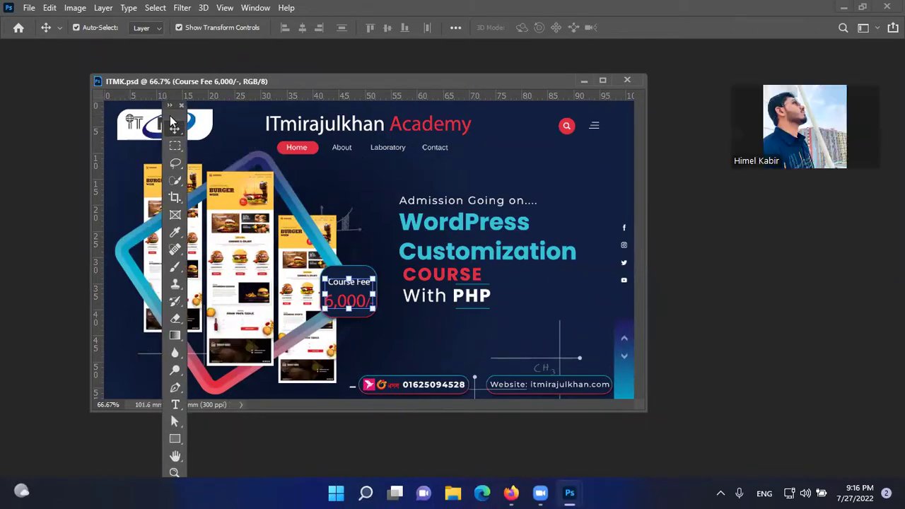
{"action": "left_click", "coordinate": [183, 105]}
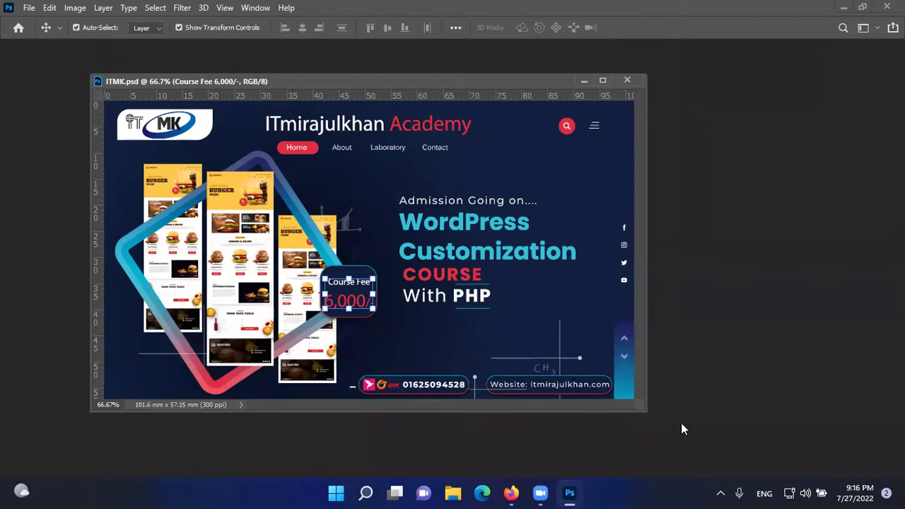
Reset the Essentials workspace and dock the floating ITMK.psd window back as a tab.
{"action": "left_click", "coordinate": [866, 27]}
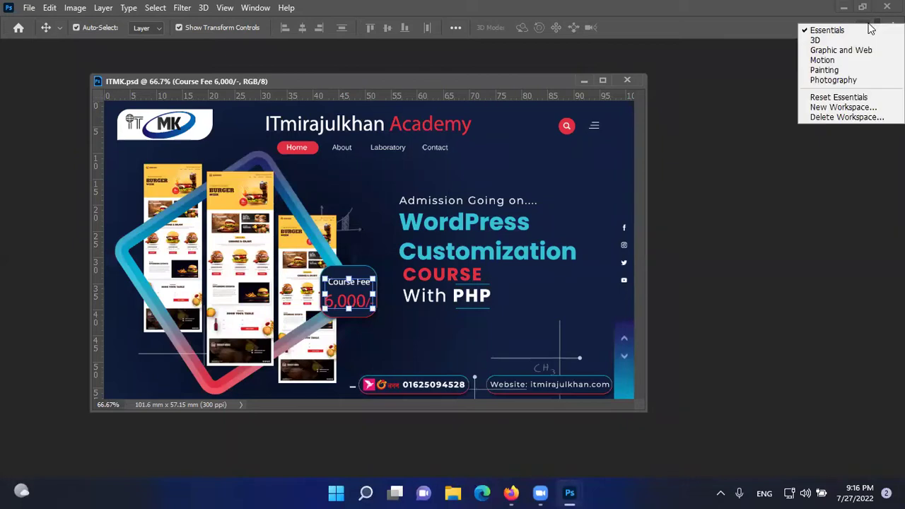
{"action": "left_click", "coordinate": [814, 97]}
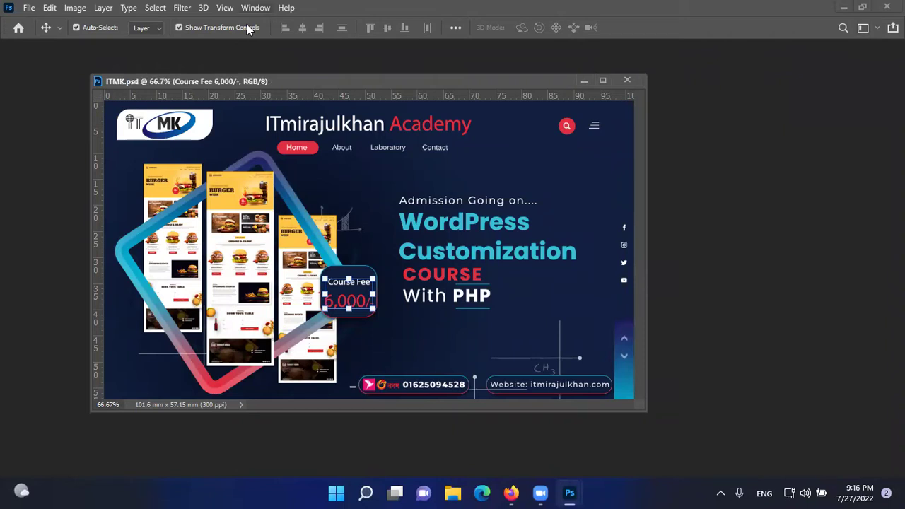
{"action": "left_click", "coordinate": [255, 8]}
{"action": "mouse_move", "coordinate": [387, 33]}
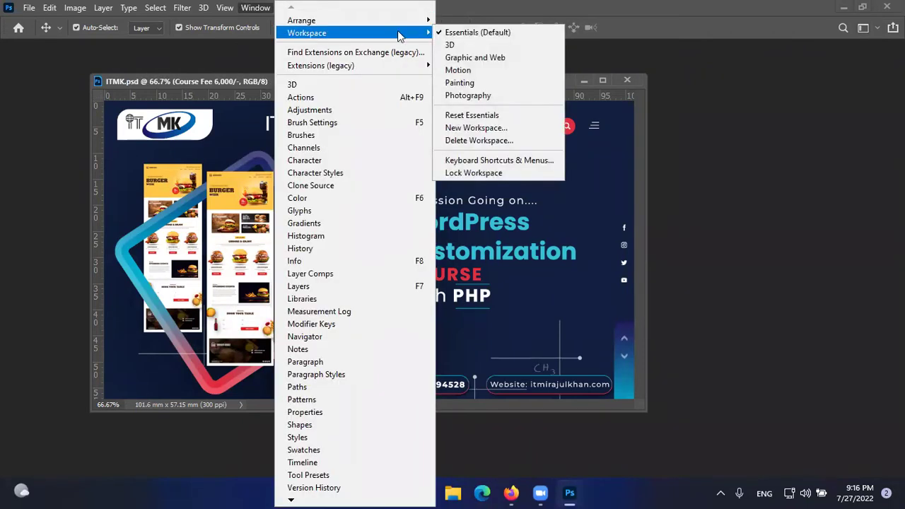
{"action": "left_click", "coordinate": [471, 115]}
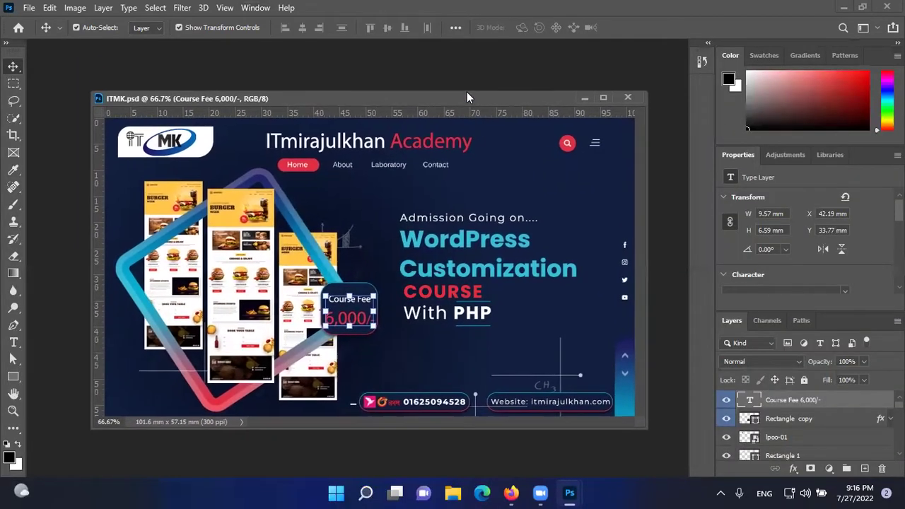
{"action": "left_click_drag", "start_coordinate": [474, 104], "coordinate": [470, 79]}
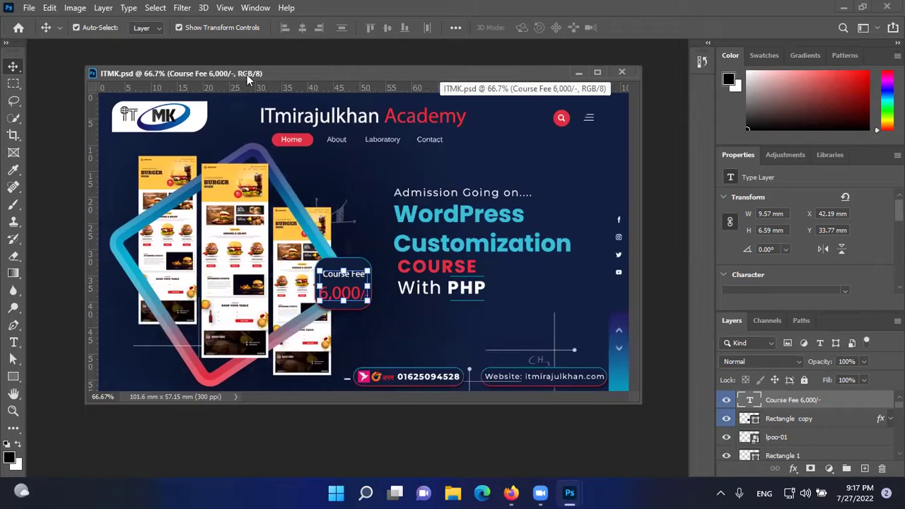
{"action": "left_click_drag", "start_coordinate": [230, 71], "coordinate": [230, 48]}
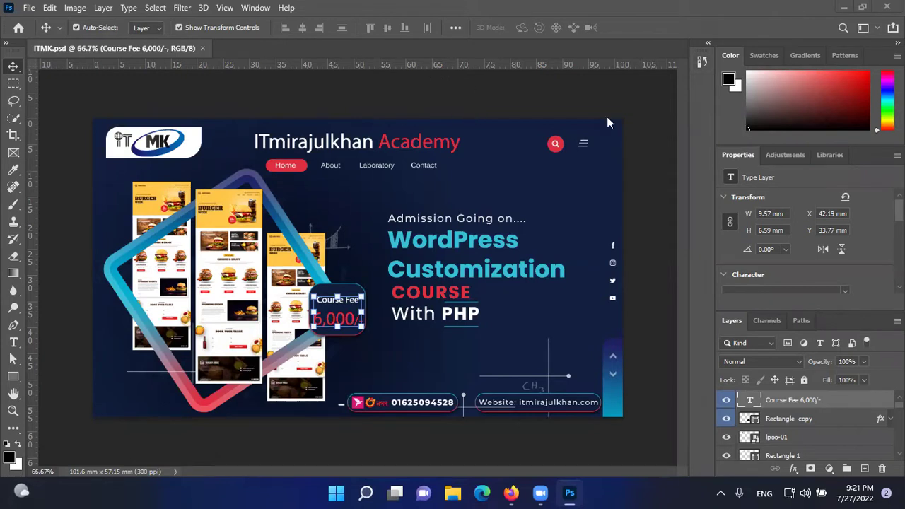
Switch to File Explorer and open P1.png from the Skill > NEW Basic folder on Local Disk (E:).
{"action": "left_click", "coordinate": [452, 493]}
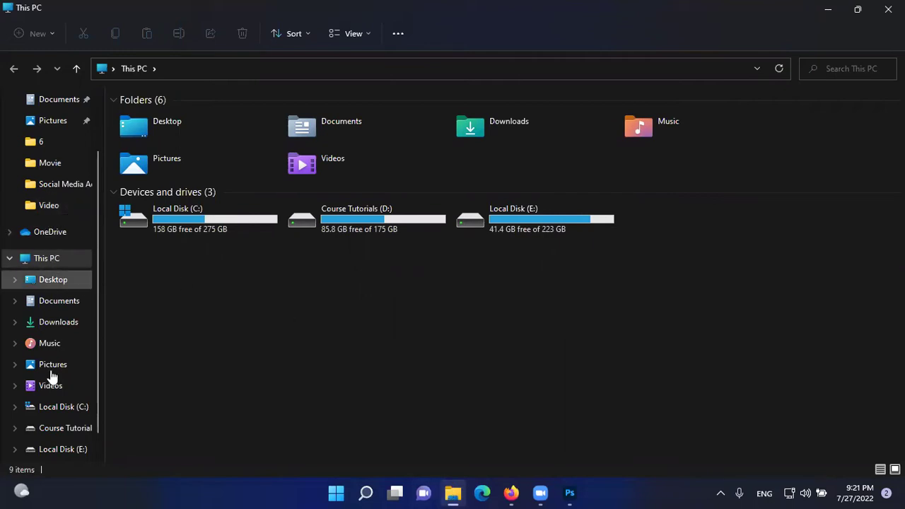
{"action": "left_click", "coordinate": [51, 450]}
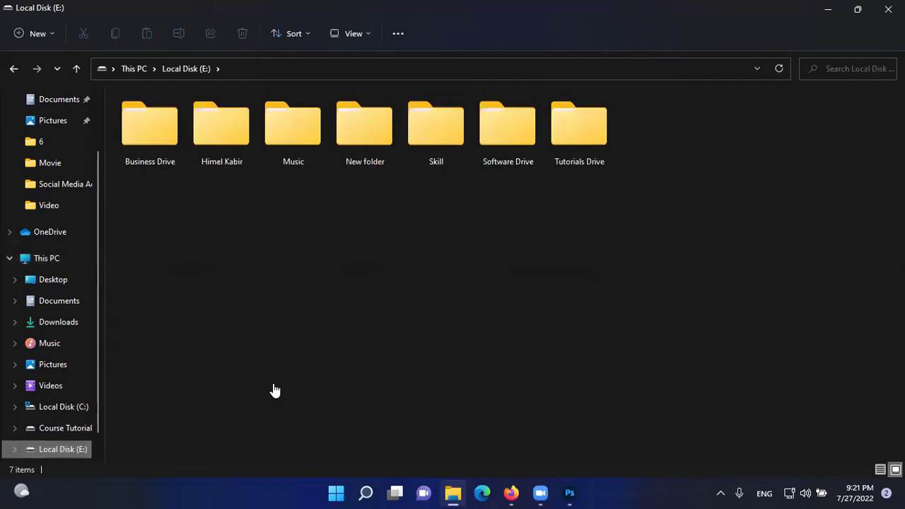
{"action": "double_click", "coordinate": [432, 132]}
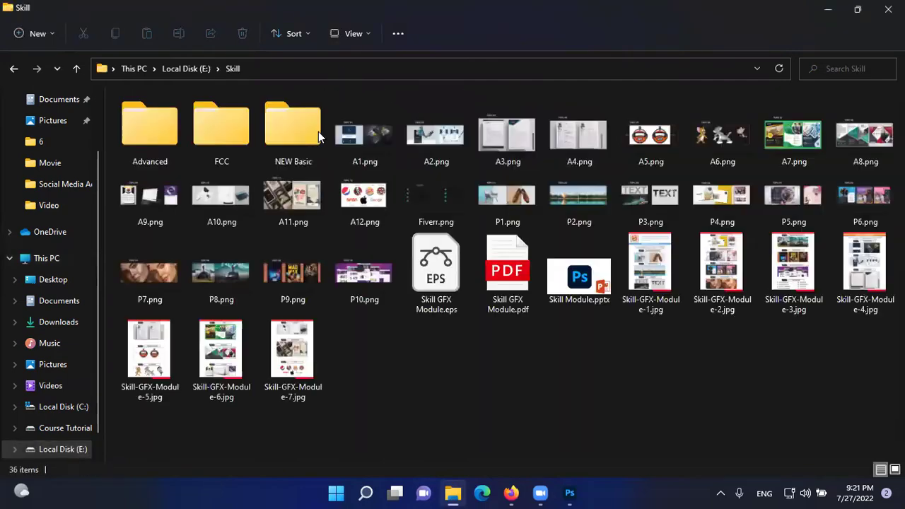
{"action": "left_click", "coordinate": [205, 154]}
{"action": "double_click", "coordinate": [291, 154]}
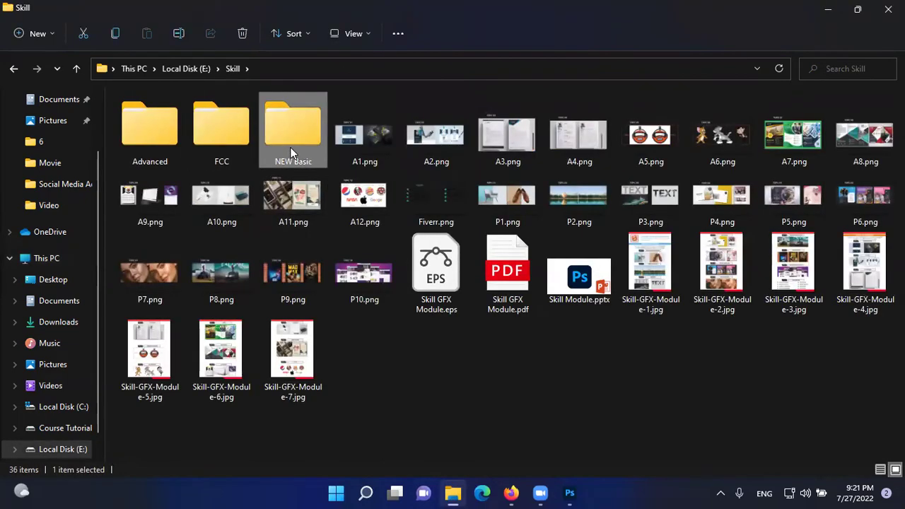
{"action": "double_click", "coordinate": [149, 131]}
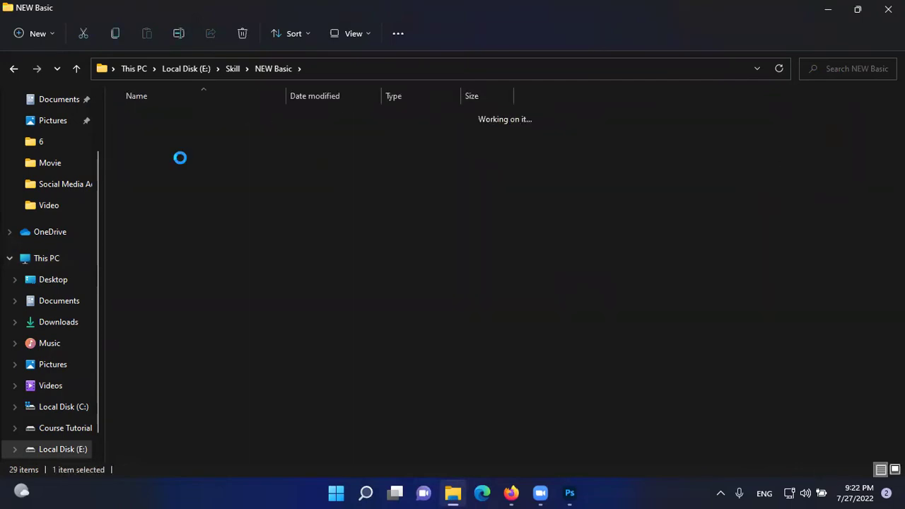
{"action": "double_click", "coordinate": [639, 160]}
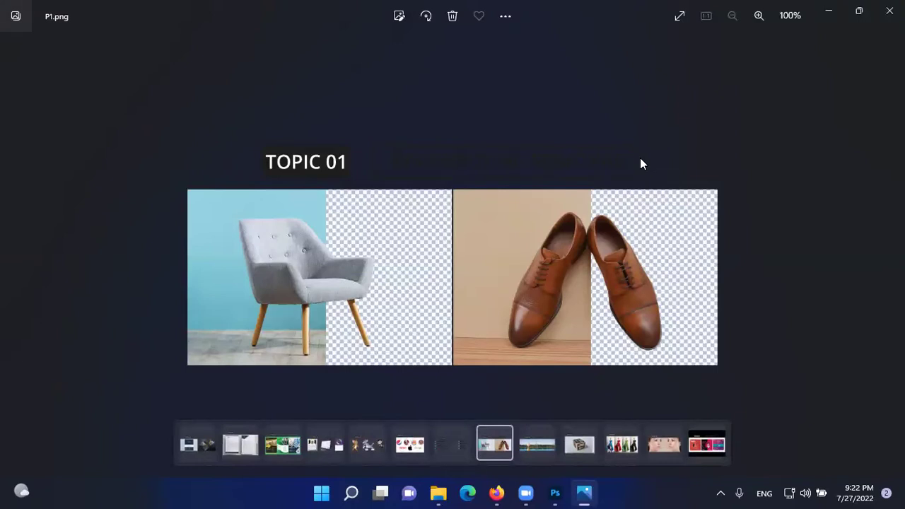
View the following course topic images up to P4.png and return to P3.png.
{"action": "key", "text": "Right"}
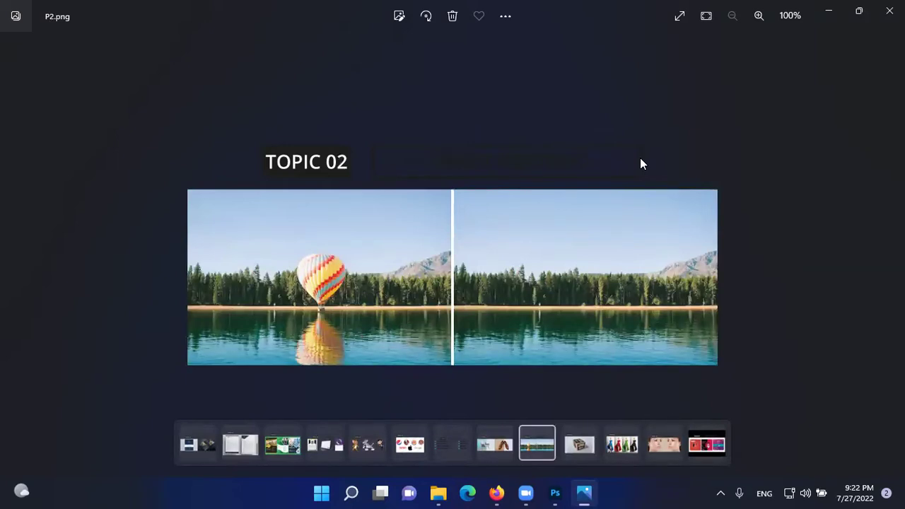
{"action": "key", "text": "Right"}
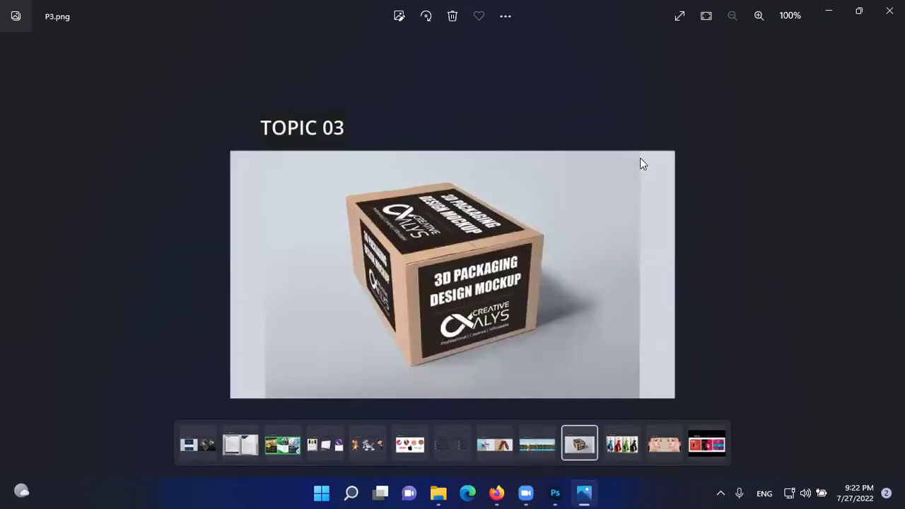
{"action": "key", "text": "Right"}
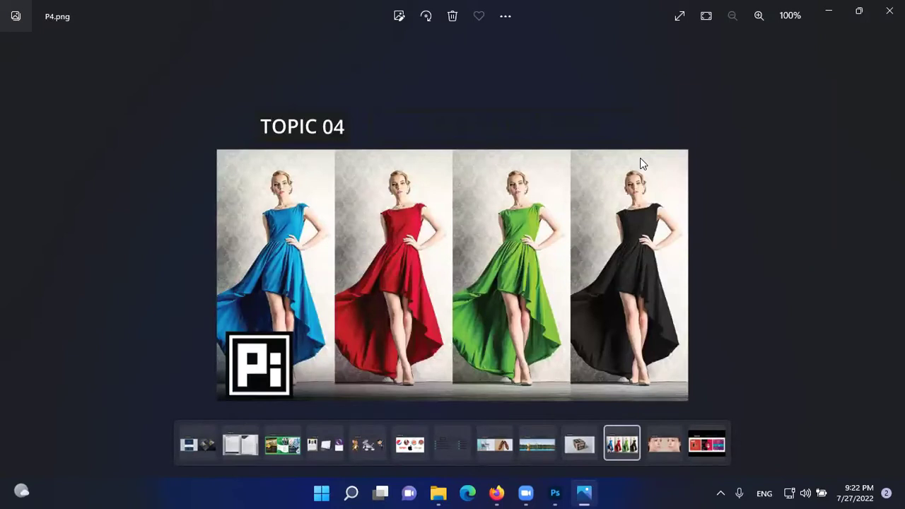
{"action": "key", "text": "Left"}
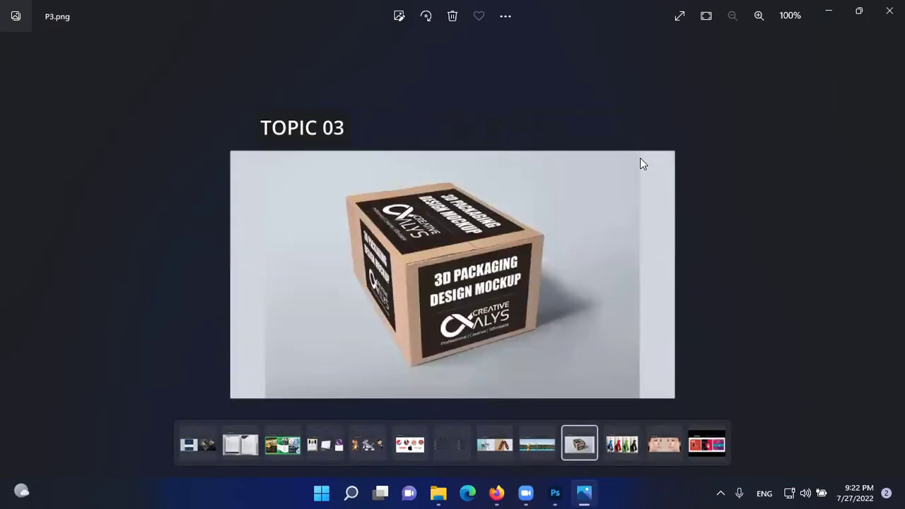
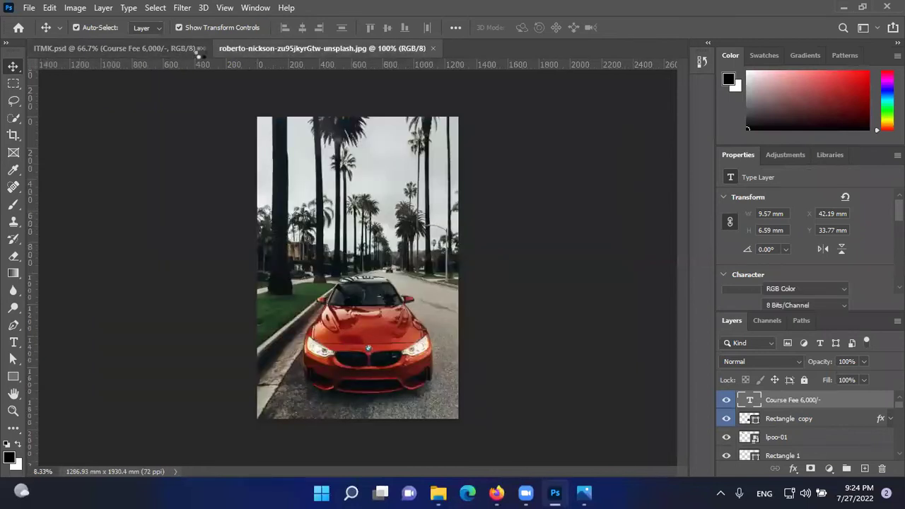
Close the ITMK.psd document to work on the red car photo.
{"action": "left_click", "coordinate": [202, 48]}
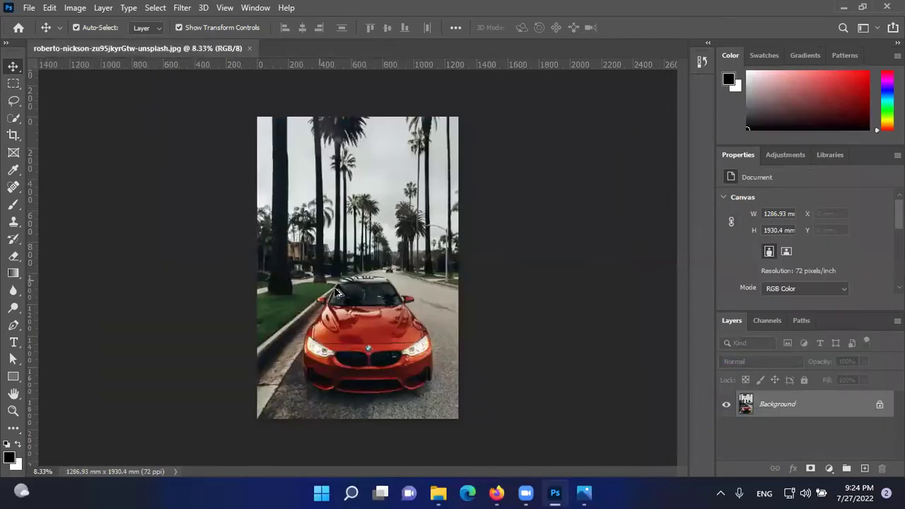
{"action": "key", "text": "ctrl+plus"}
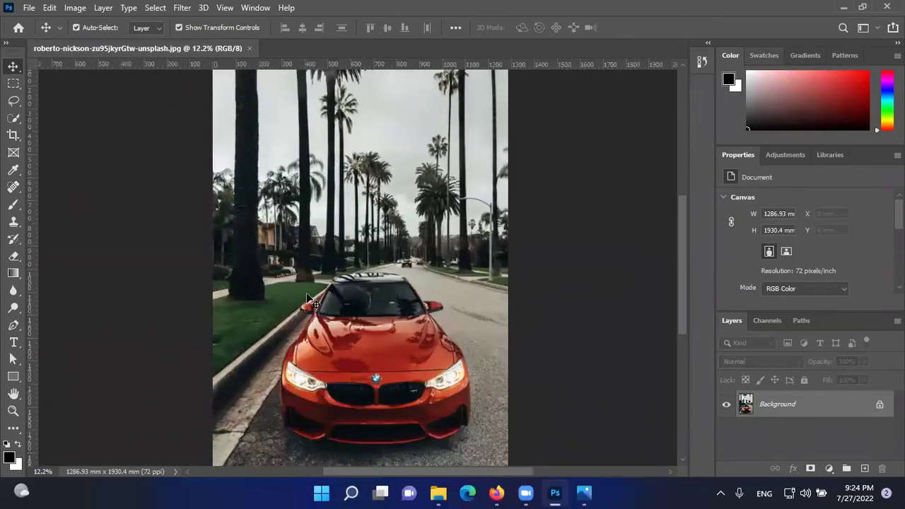
{"action": "scroll", "coordinate": [346, 319], "scroll_direction": "up", "scroll_amount": 5}
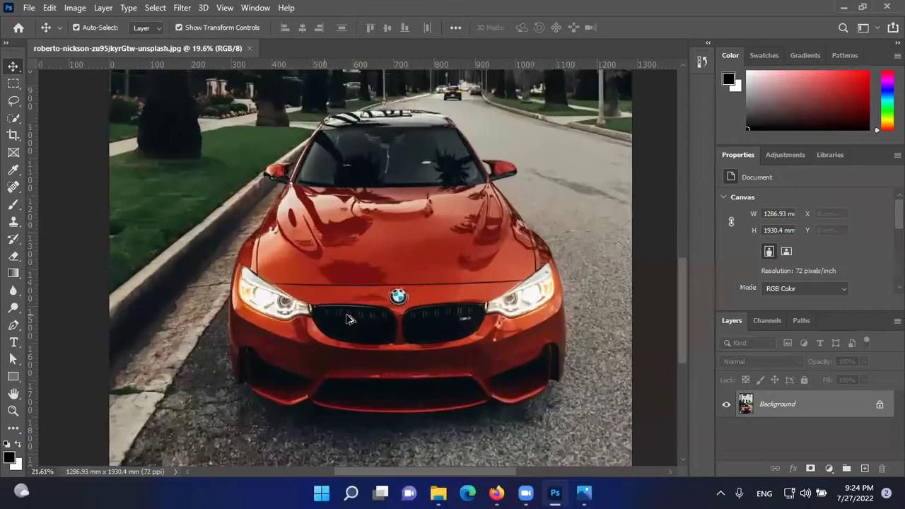
{"action": "scroll", "coordinate": [407, 289], "scroll_direction": "up", "scroll_amount": 2}
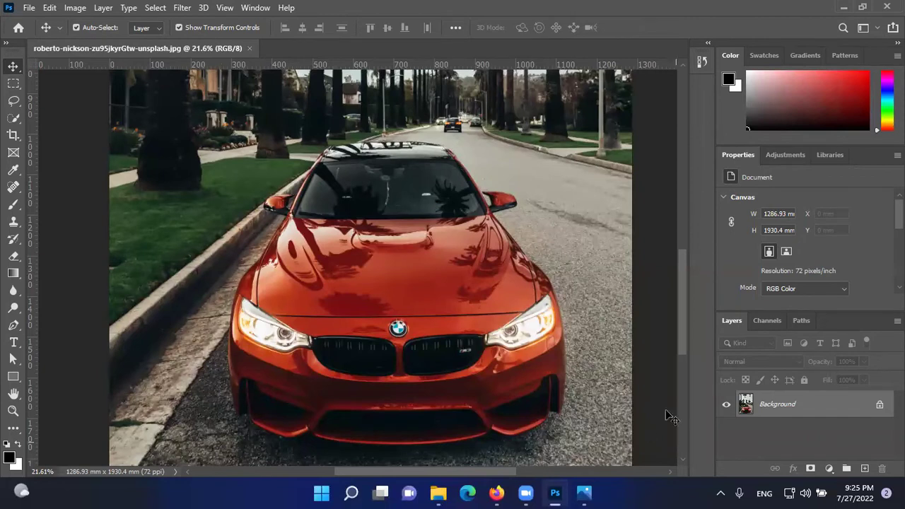
Select a small patch of the car's hood below the windshield with Quick Selection and add a Hue/Saturation adjustment layer masked to it.
{"action": "left_click", "coordinate": [13, 118]}
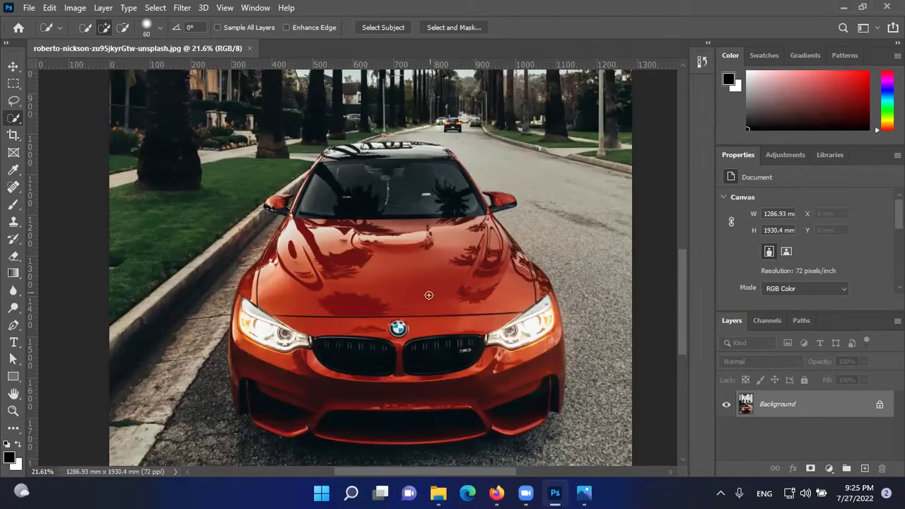
{"action": "left_click_drag", "start_coordinate": [309, 234], "coordinate": [325, 245]}
{"action": "left_click", "coordinate": [827, 469]}
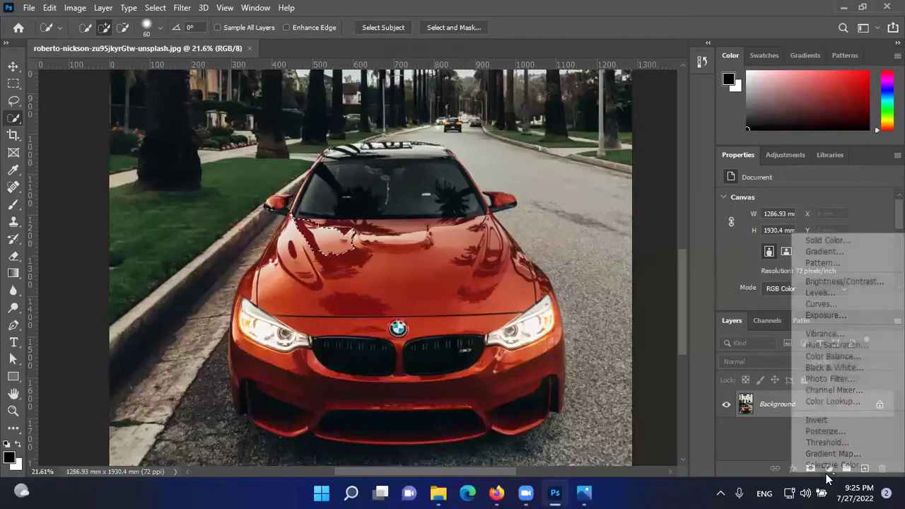
{"action": "left_click", "coordinate": [831, 345]}
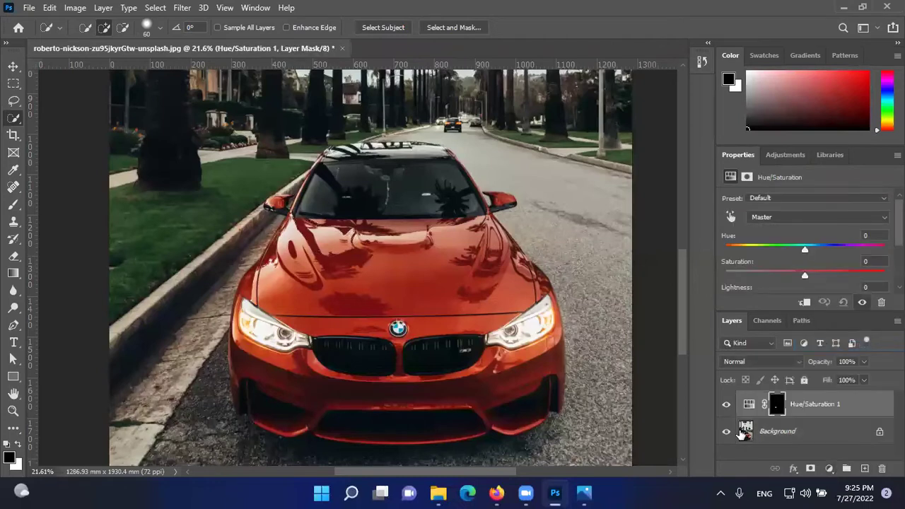
Clip the Hue/Saturation adjustment to the Background layer and set the Reds hue to +127 to recolor the hood patch green.
{"action": "left_click_drag", "start_coordinate": [738, 155], "coordinate": [638, 33]}
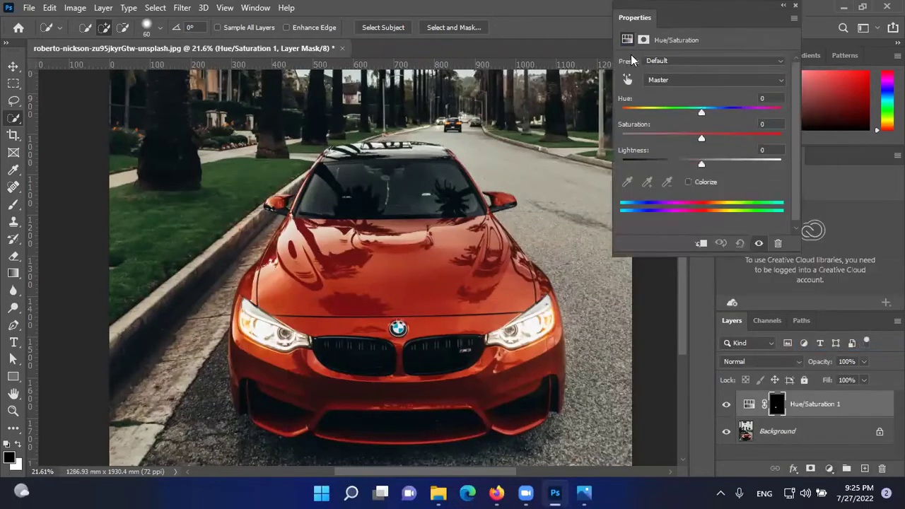
{"action": "left_click", "coordinate": [627, 79]}
{"action": "left_click", "coordinate": [332, 232]}
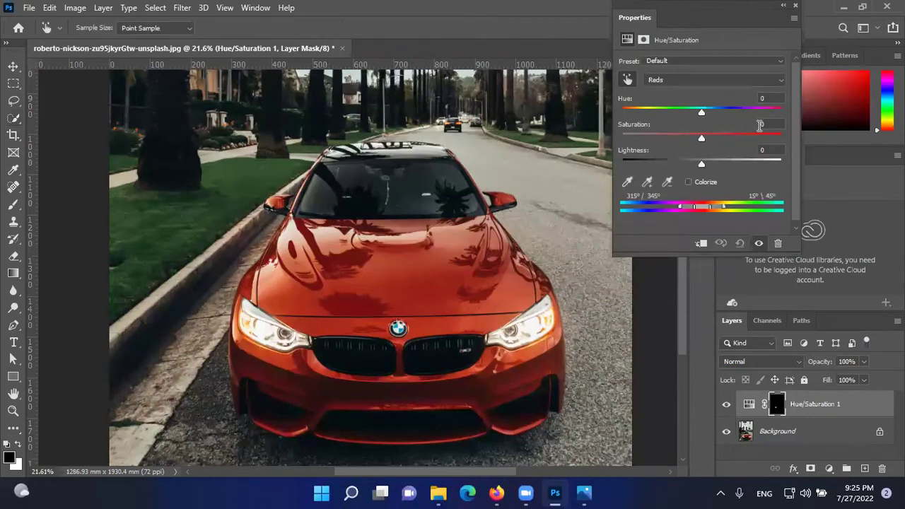
{"action": "left_click", "coordinate": [701, 242]}
{"action": "left_click_drag", "start_coordinate": [703, 110], "coordinate": [764, 111]}
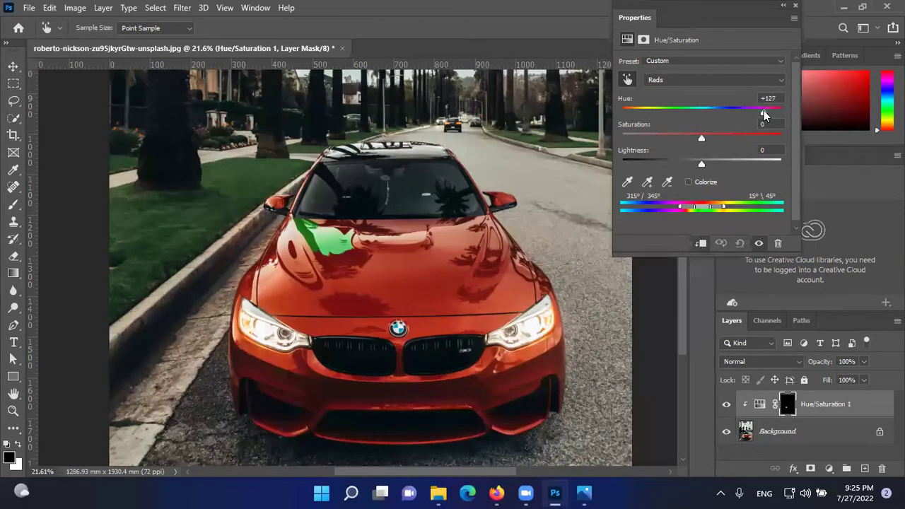
{"action": "left_click", "coordinate": [795, 7]}
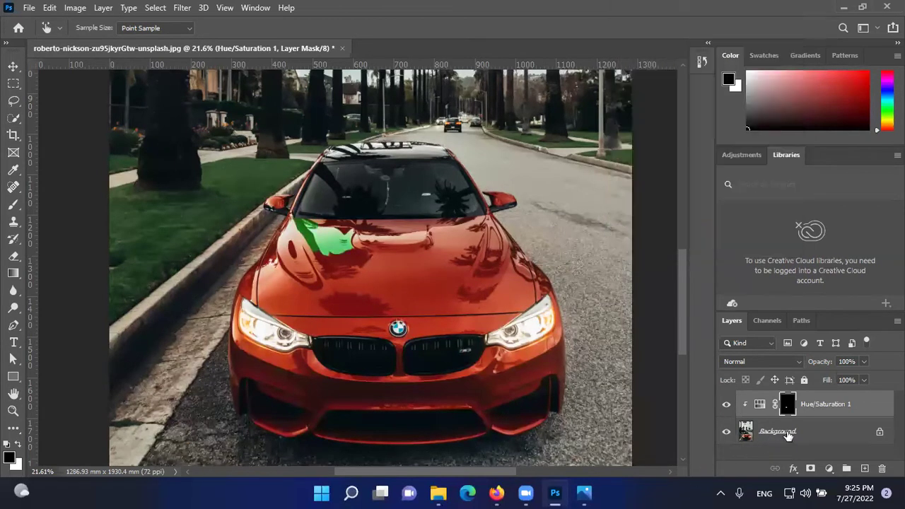
Select the bumper section beneath the photo's right headlight on the Background layer with Quick Selection and add a Hue/Saturation adjustment layer masked to it.
{"action": "left_click", "coordinate": [787, 433]}
{"action": "key", "text": "w"}
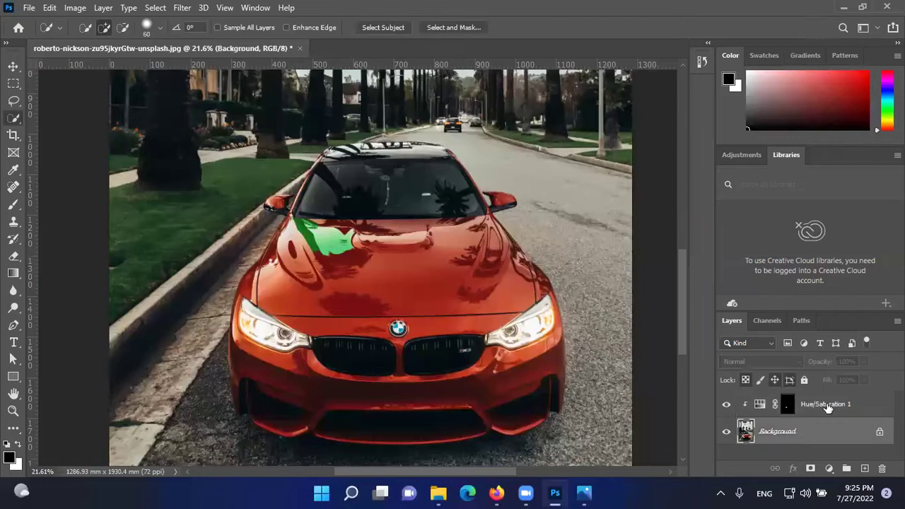
{"action": "left_click", "coordinate": [829, 408]}
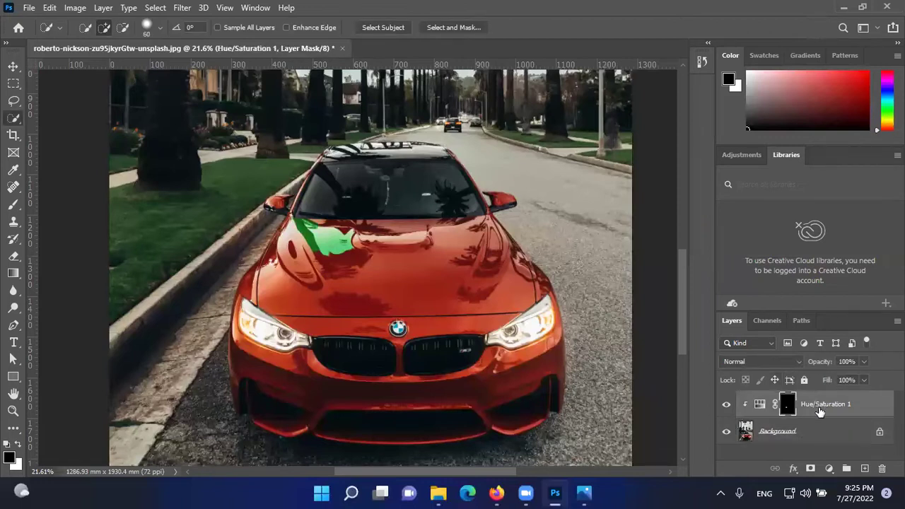
{"action": "left_click", "coordinate": [812, 441]}
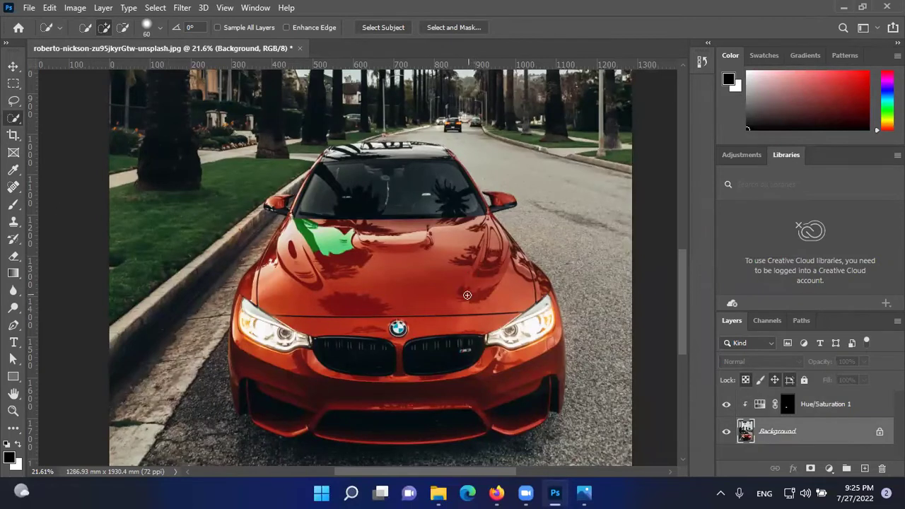
{"action": "mouse_move", "coordinate": [424, 290]}
{"action": "left_mouse_down"}
{"action": "mouse_move", "coordinate": [446, 264]}
{"action": "mouse_move", "coordinate": [418, 281]}
{"action": "left_mouse_up"}
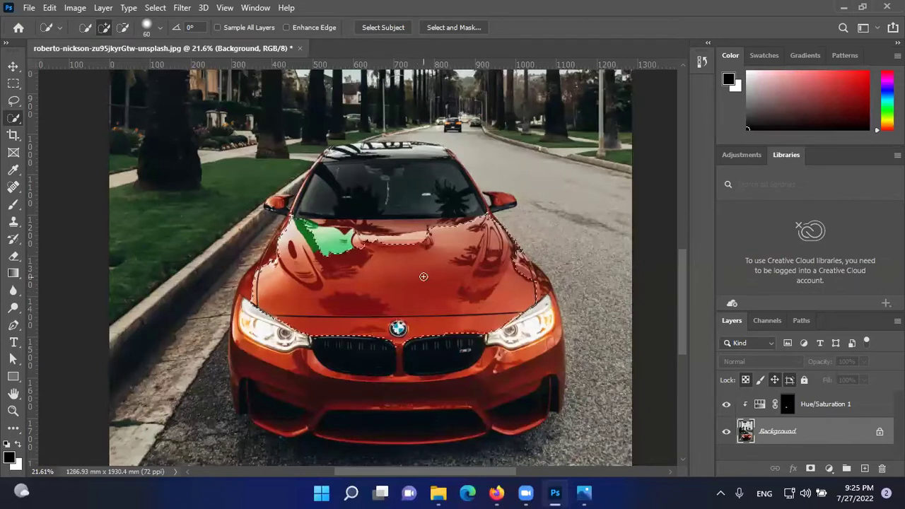
{"action": "key", "text": "ctrl+d"}
{"action": "left_click_drag", "start_coordinate": [504, 373], "coordinate": [477, 392]}
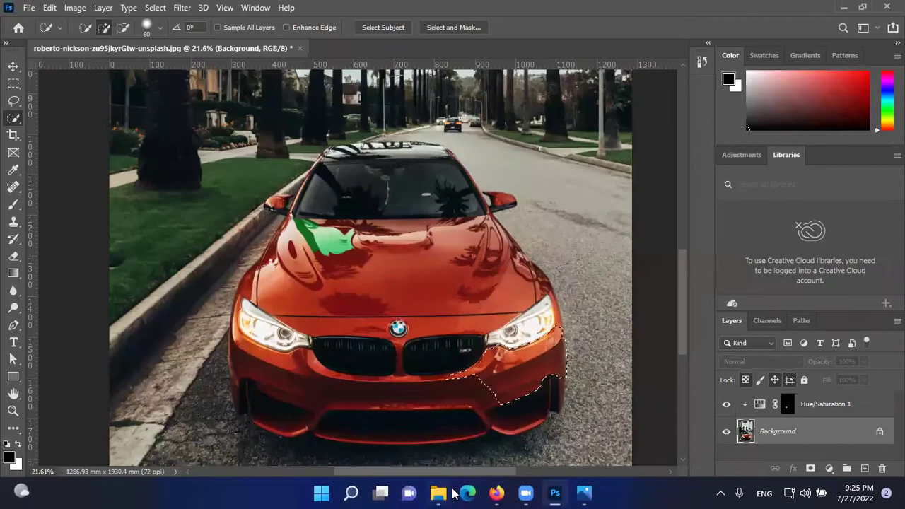
{"action": "mouse_move", "coordinate": [499, 492]}
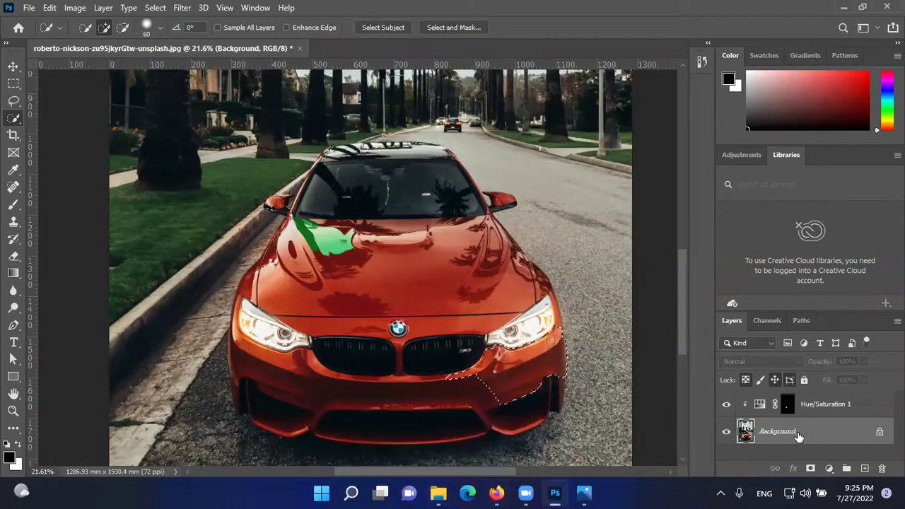
{"action": "left_click", "coordinate": [829, 468]}
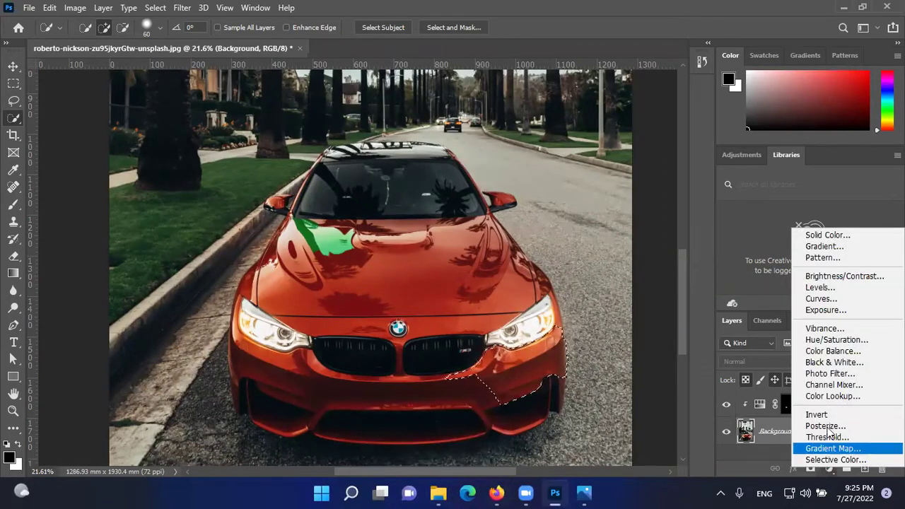
{"action": "left_click", "coordinate": [829, 340]}
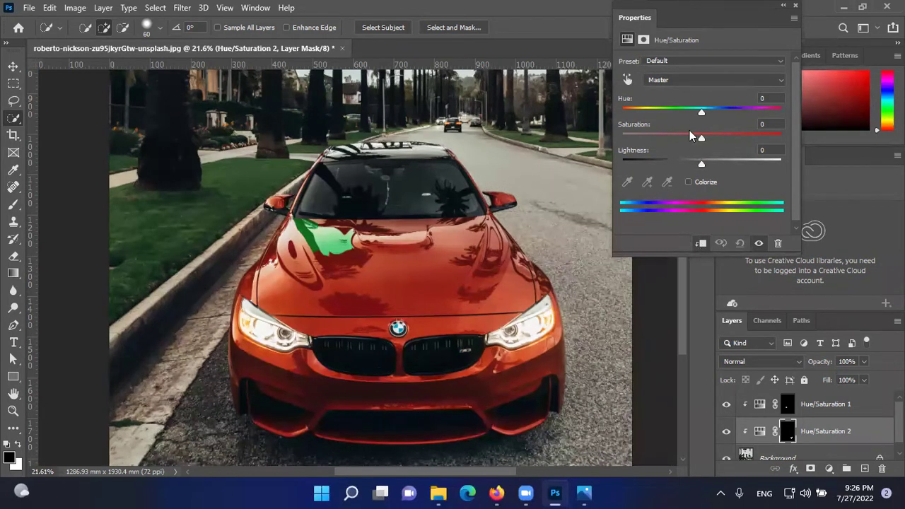
Sample the selected bumper's red, set the Reds hue to +180 and saturation to -3, and extend the range's outer falloff to 179°.
{"action": "left_click", "coordinate": [628, 80]}
{"action": "left_click", "coordinate": [504, 372]}
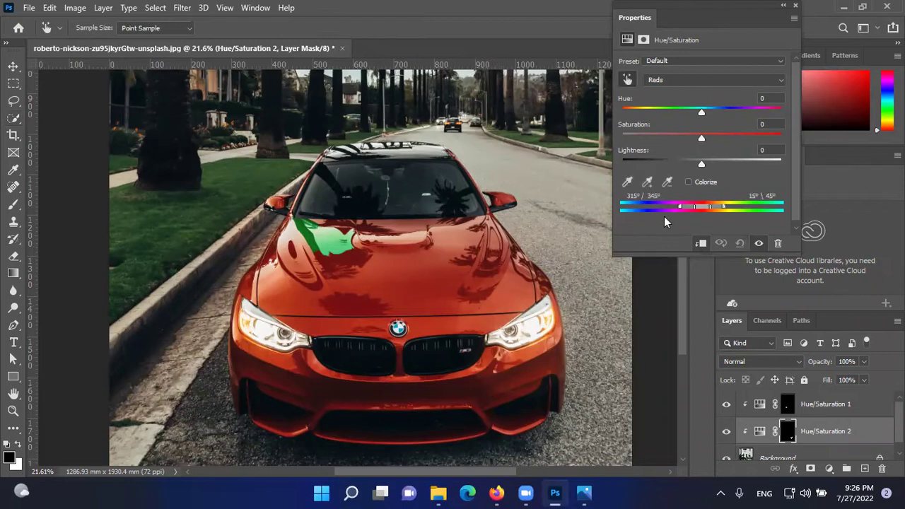
{"action": "left_click_drag", "start_coordinate": [708, 140], "coordinate": [783, 113]}
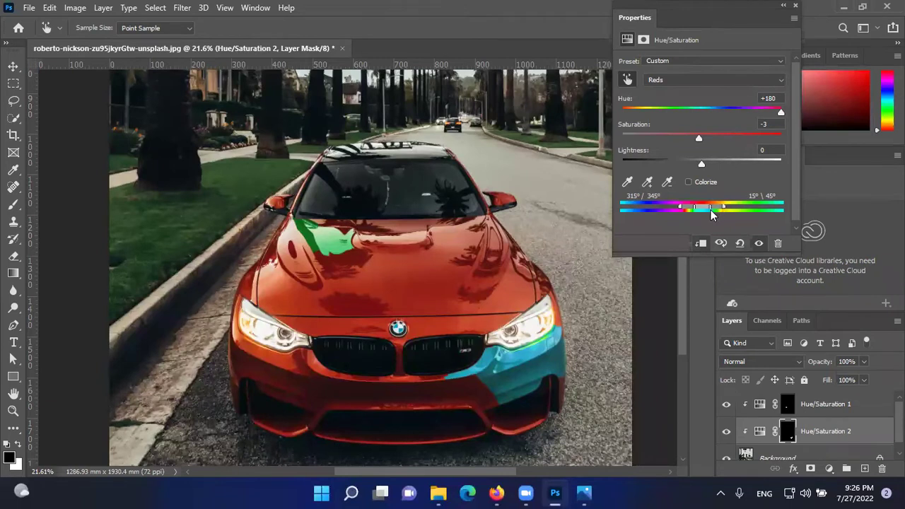
{"action": "left_click_drag", "start_coordinate": [723, 207], "coordinate": [734, 207]}
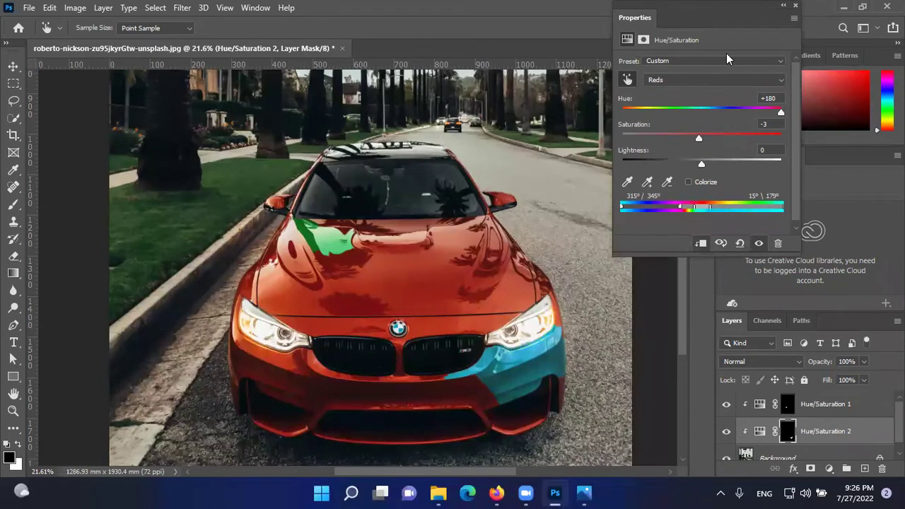
{"action": "left_click", "coordinate": [795, 8]}
Select the photo's left headlight and adjoining bumper on the Background layer with Quick Selection and add a Hue/Saturation adjustment layer masked to them.
{"action": "left_click", "coordinate": [781, 456]}
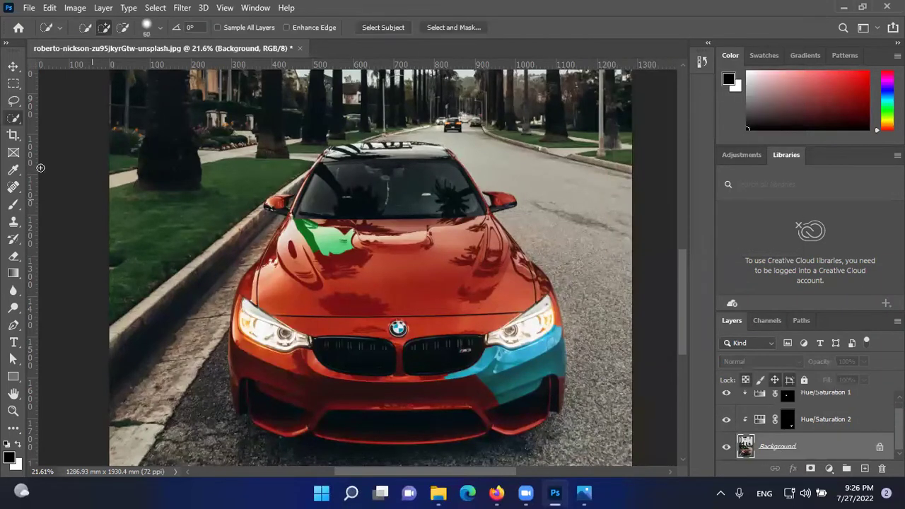
{"action": "key", "text": "bracketright"}
{"action": "mouse_move", "coordinate": [295, 378]}
{"action": "left_mouse_down"}
{"action": "mouse_move", "coordinate": [263, 320]}
{"action": "mouse_move", "coordinate": [247, 381]}
{"action": "mouse_move", "coordinate": [304, 396]}
{"action": "mouse_move", "coordinate": [228, 313]}
{"action": "left_mouse_up"}
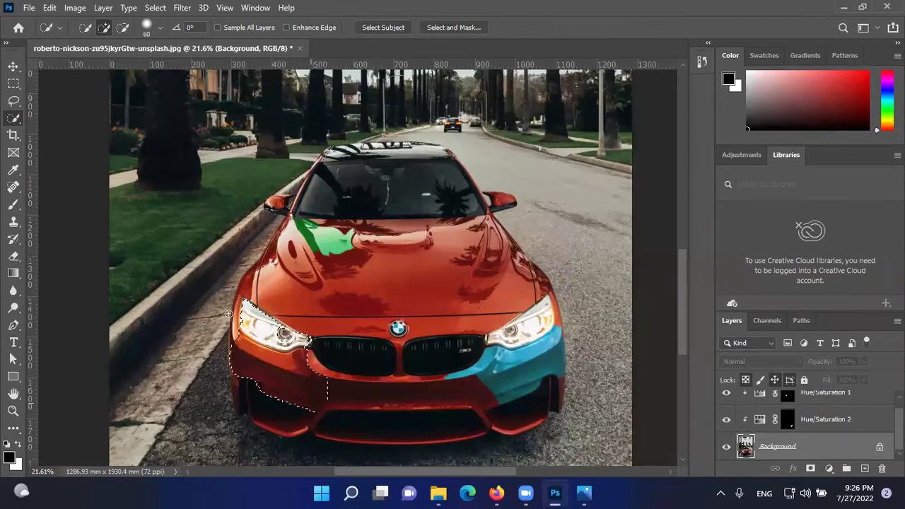
{"action": "left_click", "coordinate": [830, 468]}
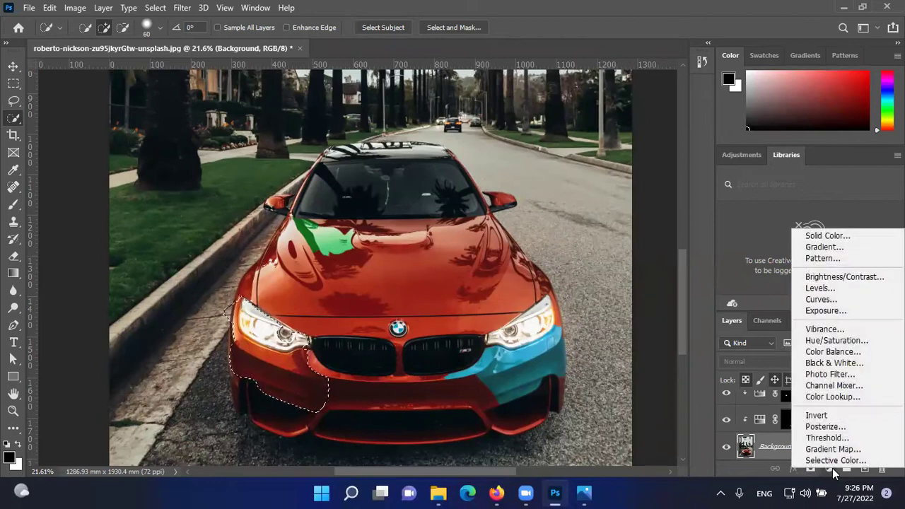
{"action": "left_click", "coordinate": [855, 340]}
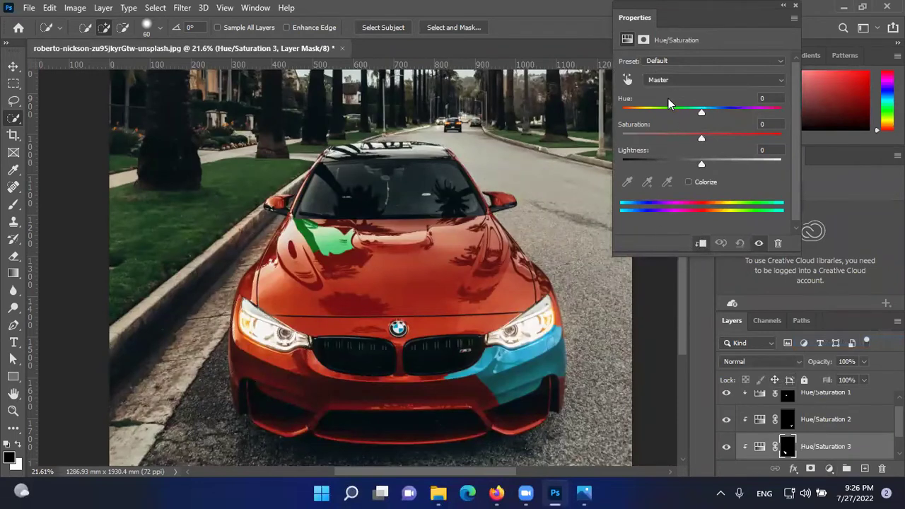
Set the new adjustment's Reds hue to +180 and extend its outer falloff to 167° to recolor the headlight and bumper area blue.
{"action": "left_click", "coordinate": [627, 79]}
{"action": "left_click", "coordinate": [281, 373]}
{"action": "left_click_drag", "start_coordinate": [705, 117], "coordinate": [786, 113]}
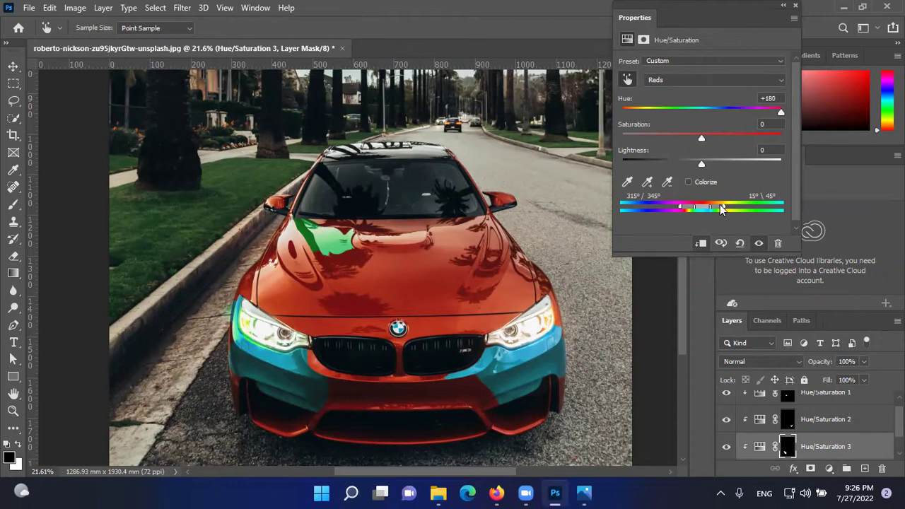
{"action": "left_click_drag", "start_coordinate": [723, 206], "coordinate": [779, 210]}
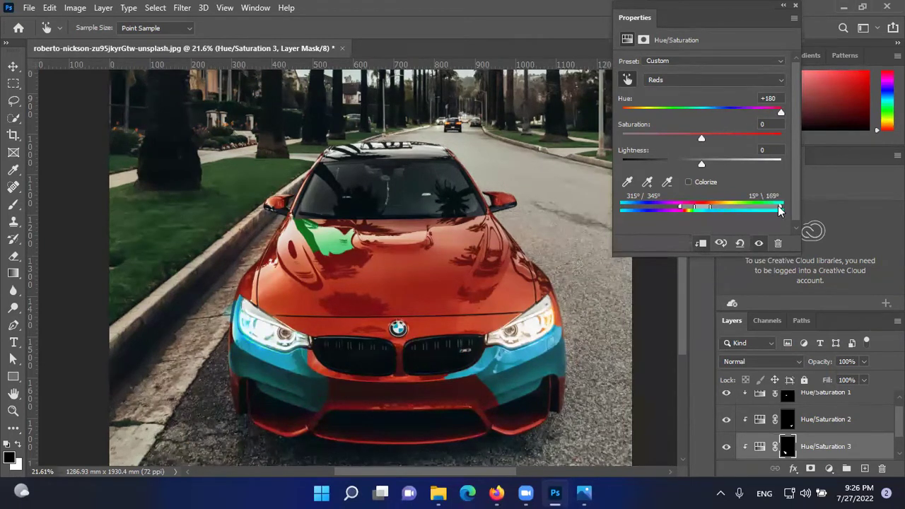
{"action": "left_click", "coordinate": [13, 66]}
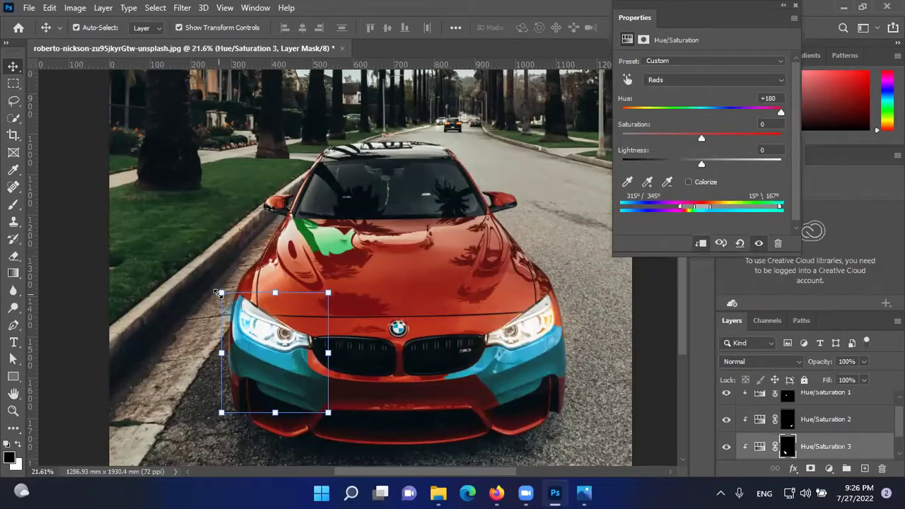
{"action": "left_click", "coordinate": [230, 149]}
{"action": "left_click", "coordinate": [794, 5]}
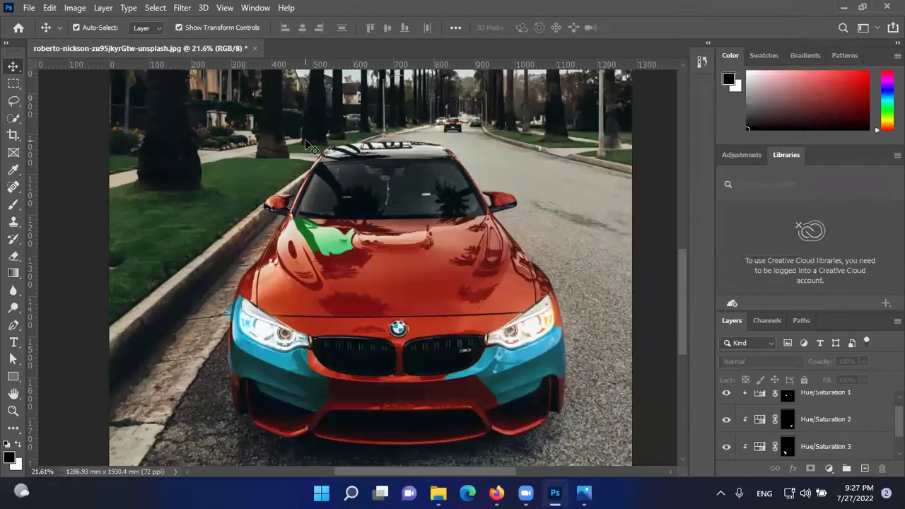
Close the recolored car photo without saving and reopen the original JPEG from the recent files.
{"action": "scroll", "coordinate": [319, 258], "scroll_direction": "down", "scroll_amount": 3}
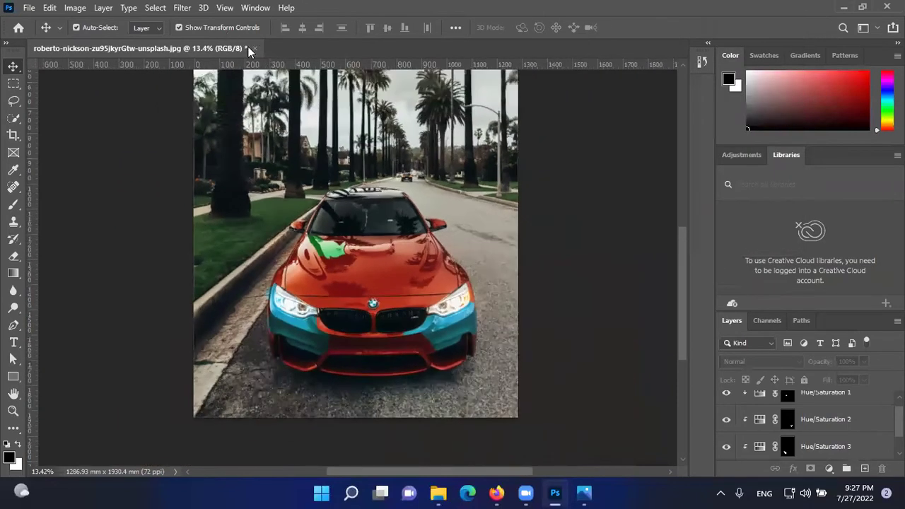
{"action": "left_click", "coordinate": [254, 48]}
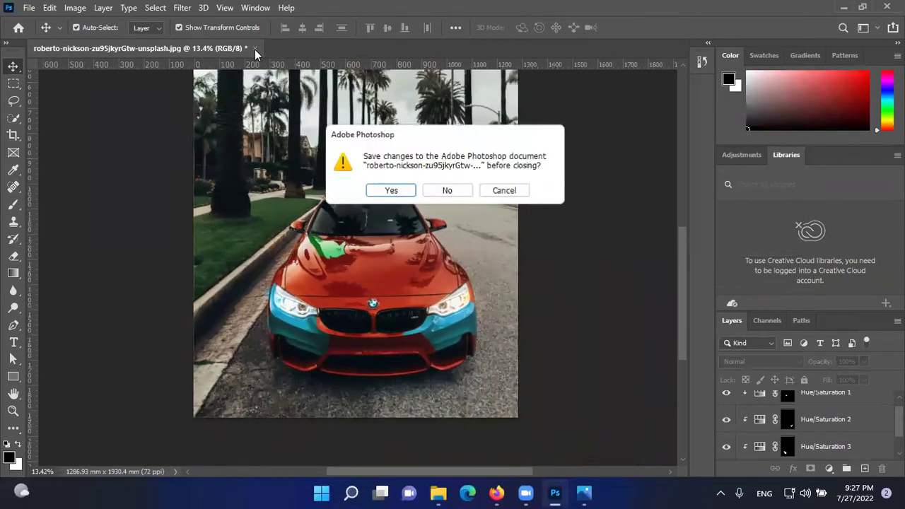
{"action": "left_click", "coordinate": [450, 194]}
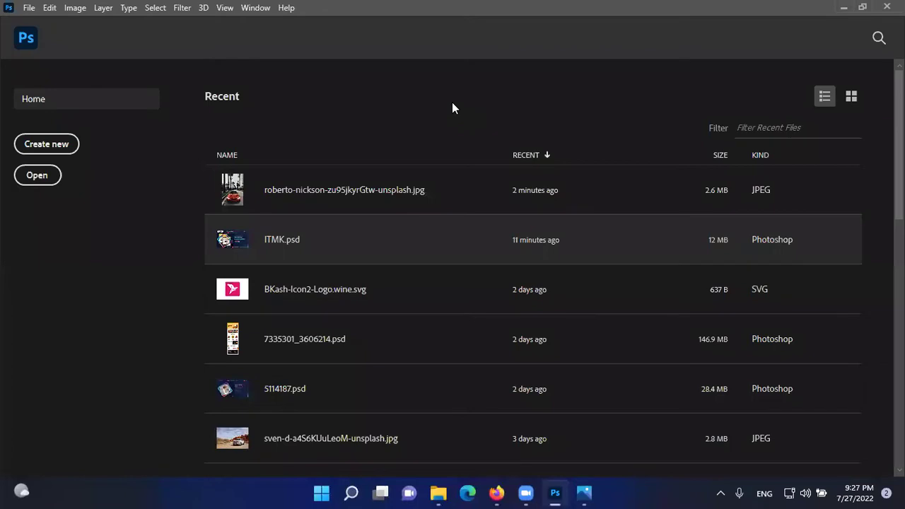
{"action": "left_click", "coordinate": [375, 187]}
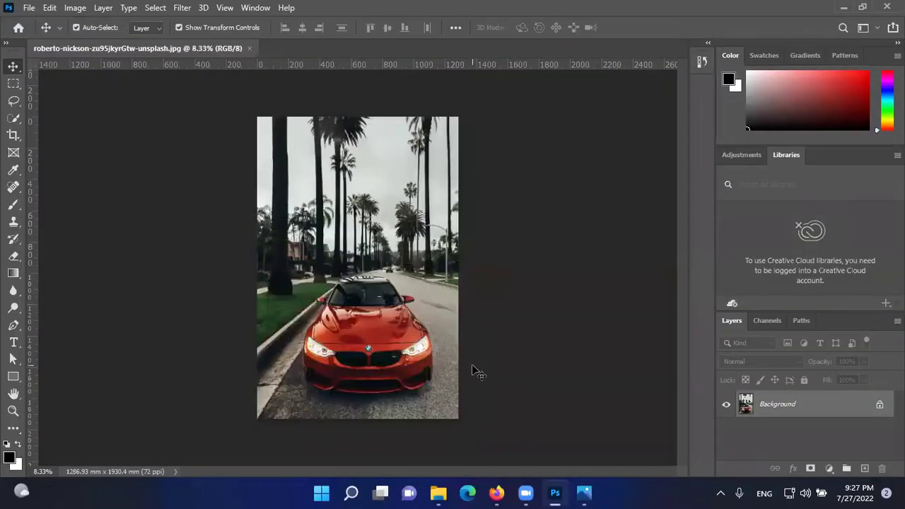
Select the red hood of the car with the Quick Selection tool.
{"action": "scroll", "coordinate": [375, 371], "scroll_direction": "up", "scroll_amount": 4}
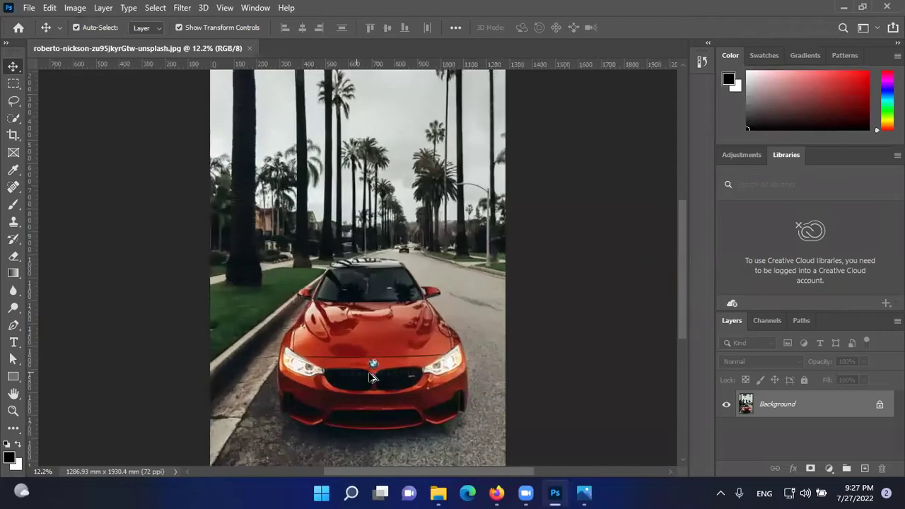
{"action": "scroll", "coordinate": [375, 378], "scroll_direction": "up", "scroll_amount": 2}
{"action": "scroll", "coordinate": [372, 373], "scroll_direction": "down", "scroll_amount": 5}
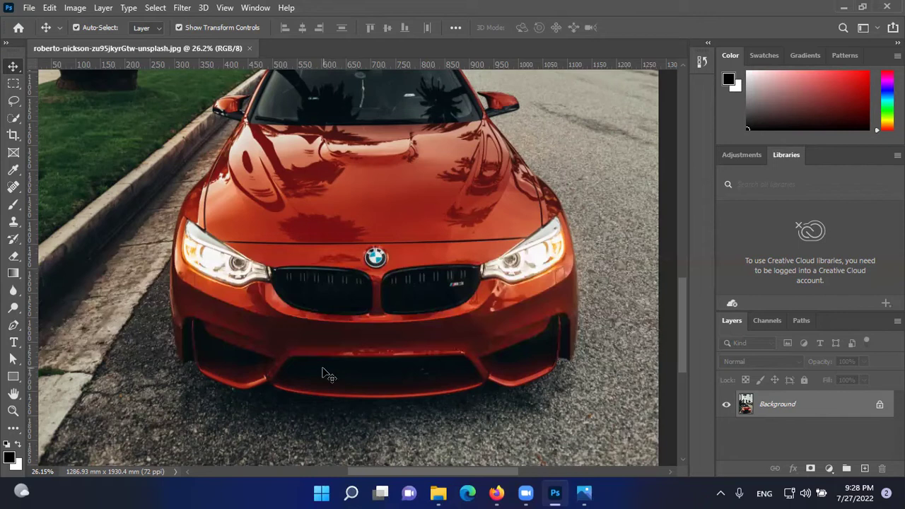
{"action": "left_click", "coordinate": [14, 119]}
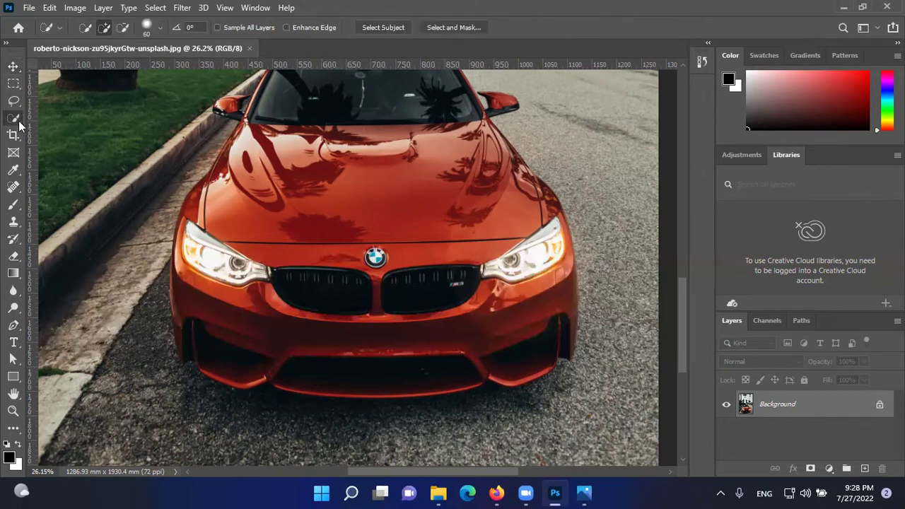
{"action": "scroll", "coordinate": [331, 329], "scroll_direction": "up", "scroll_amount": 1}
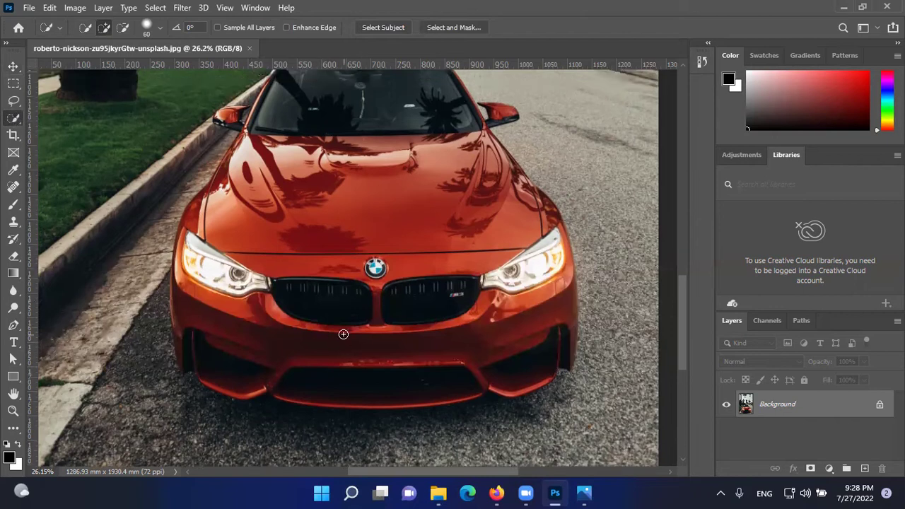
{"action": "mouse_move", "coordinate": [349, 251]}
{"action": "left_mouse_down"}
{"action": "mouse_move", "coordinate": [298, 336]}
{"action": "mouse_move", "coordinate": [266, 427]}
{"action": "left_mouse_up"}
{"action": "scroll", "coordinate": [277, 418], "scroll_direction": "up", "scroll_amount": 3}
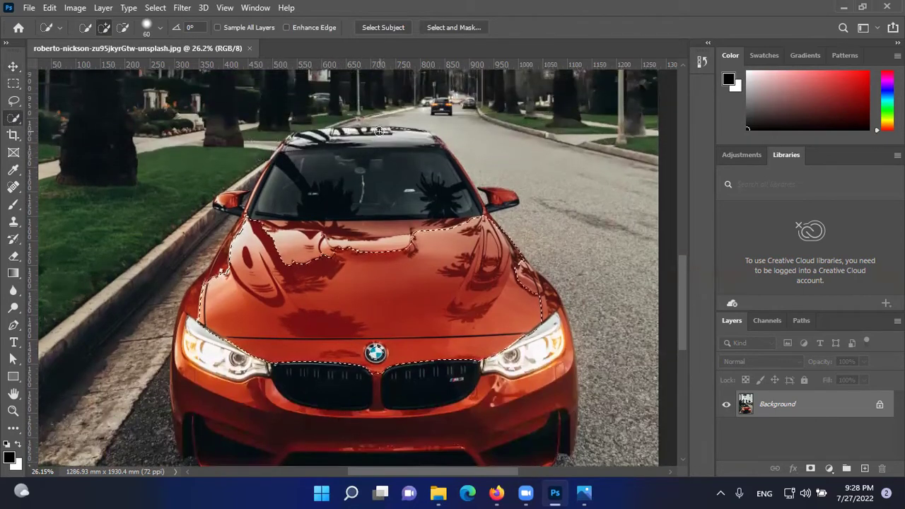
Add a patch around the car's roof and a patch of the far roadside curb to the existing selection with Quick Selection.
{"action": "left_click", "coordinate": [101, 30]}
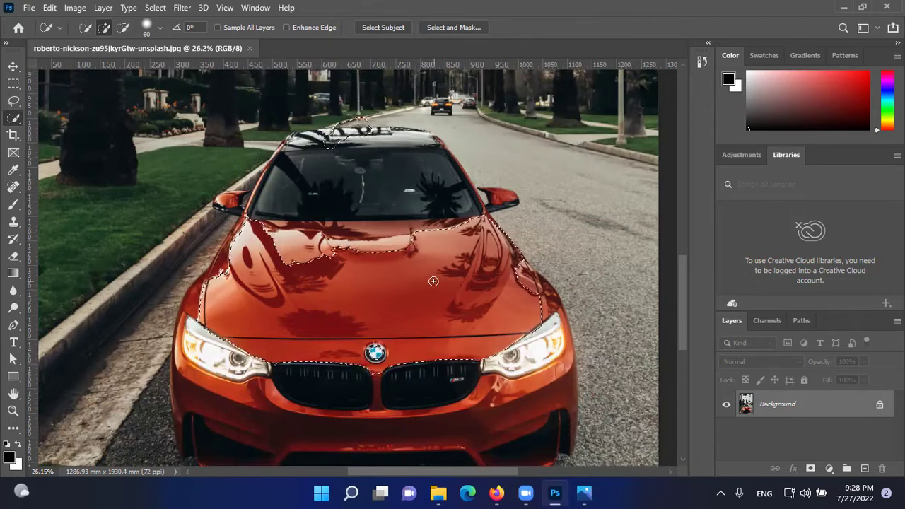
{"action": "left_click_drag", "start_coordinate": [360, 138], "coordinate": [414, 141]}
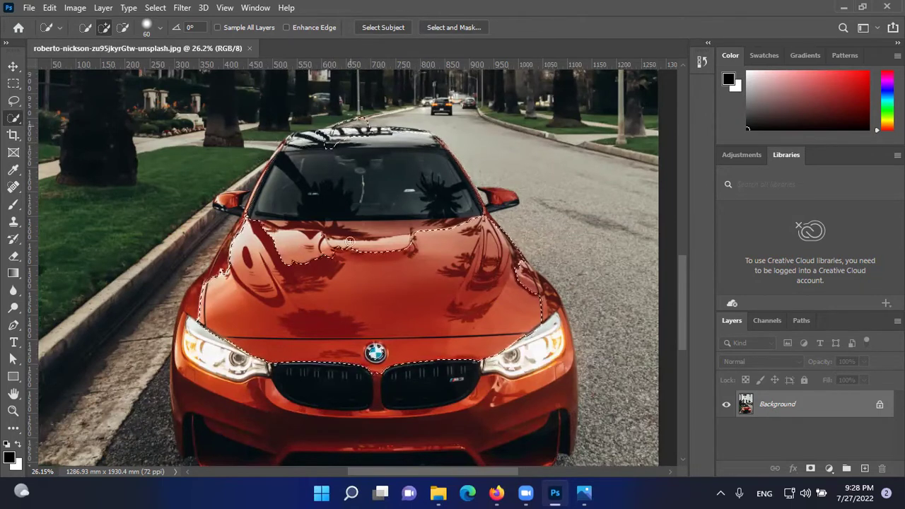
{"action": "mouse_move", "coordinate": [586, 139]}
{"action": "left_mouse_down"}
{"action": "mouse_move", "coordinate": [612, 141]}
{"action": "mouse_move", "coordinate": [622, 162]}
{"action": "mouse_move", "coordinate": [599, 145]}
{"action": "left_mouse_up"}
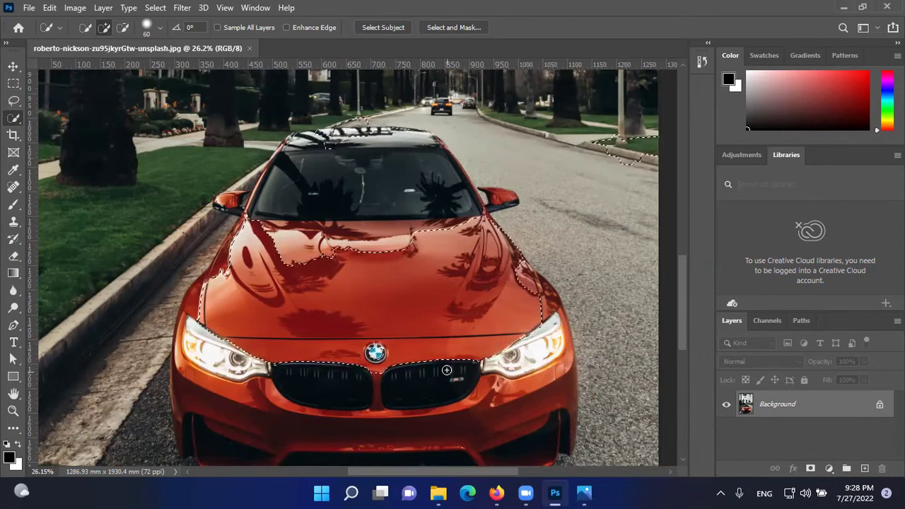
{"action": "left_click", "coordinate": [103, 27]}
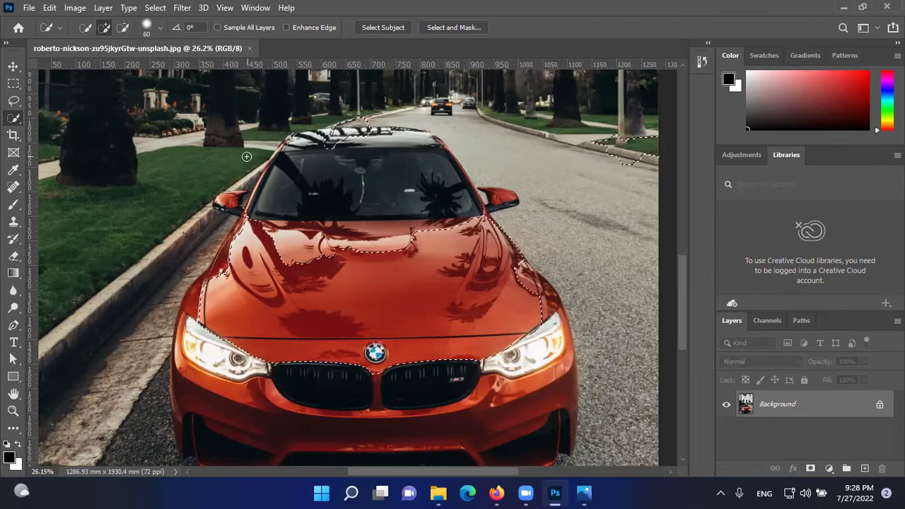
Undo the curb addition, clear the remaining selection, and switch to the Move tool.
{"action": "key", "text": "ctrl+z"}
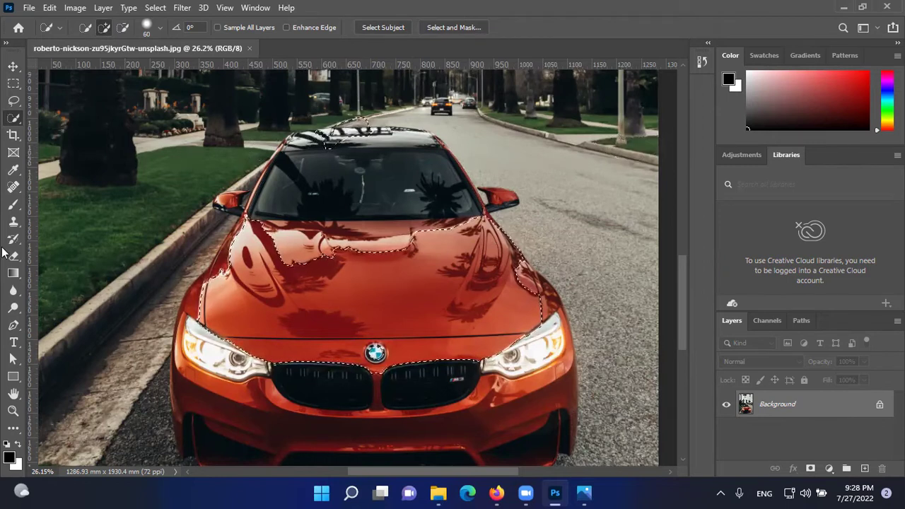
{"action": "key", "text": "ctrl+d"}
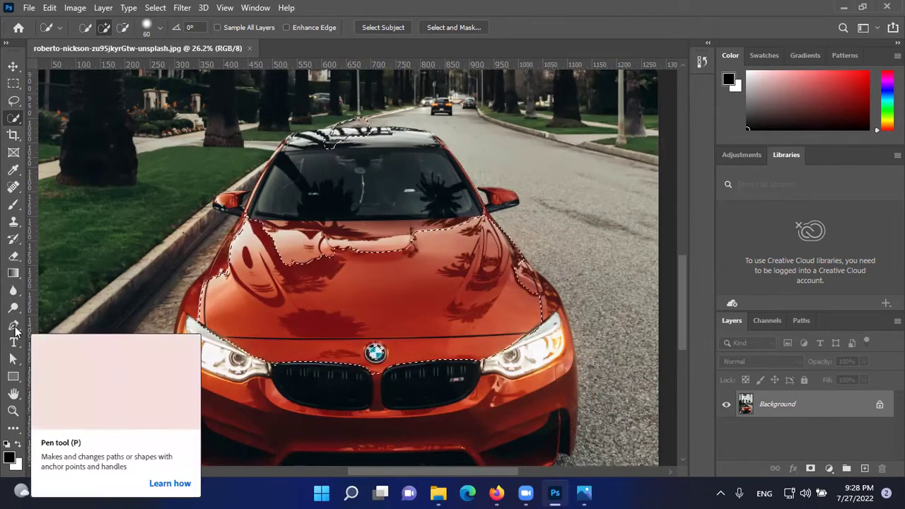
{"action": "left_click", "coordinate": [14, 67]}
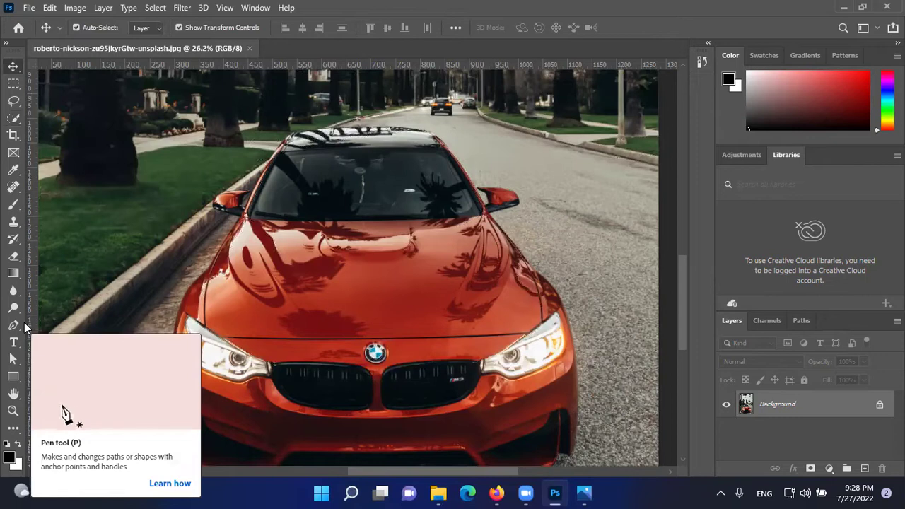
Draw a closed three-point path on the car's hood with the Pen tool.
{"action": "left_click", "coordinate": [14, 327]}
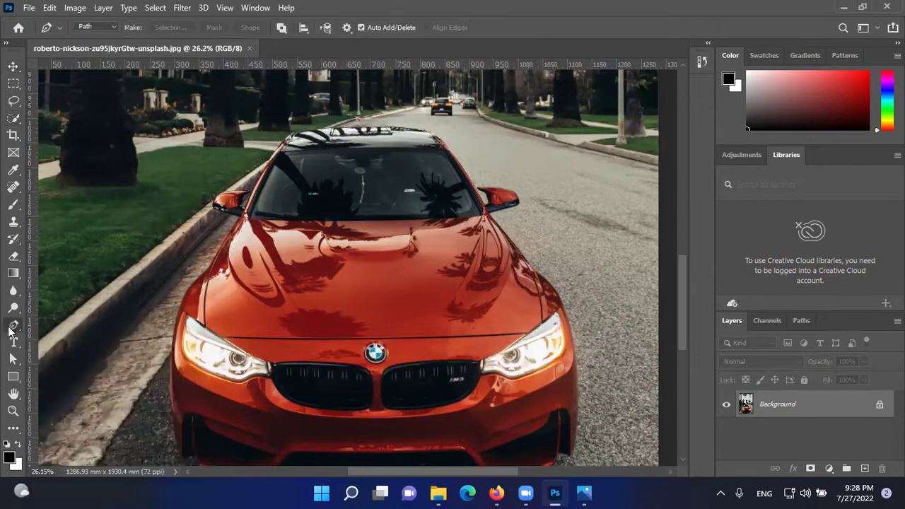
{"action": "left_click", "coordinate": [365, 250]}
{"action": "left_click", "coordinate": [448, 262]}
{"action": "left_click_drag", "start_coordinate": [389, 320], "coordinate": [391, 330]}
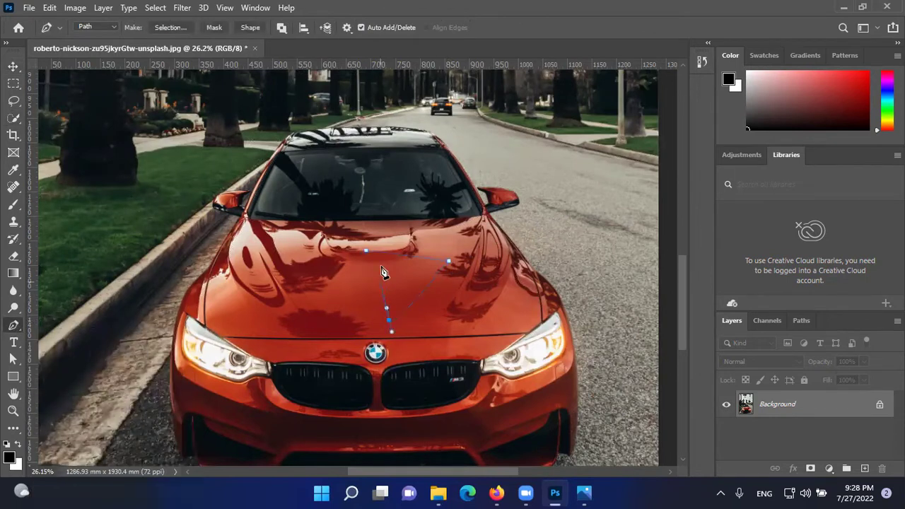
{"action": "left_click", "coordinate": [365, 250]}
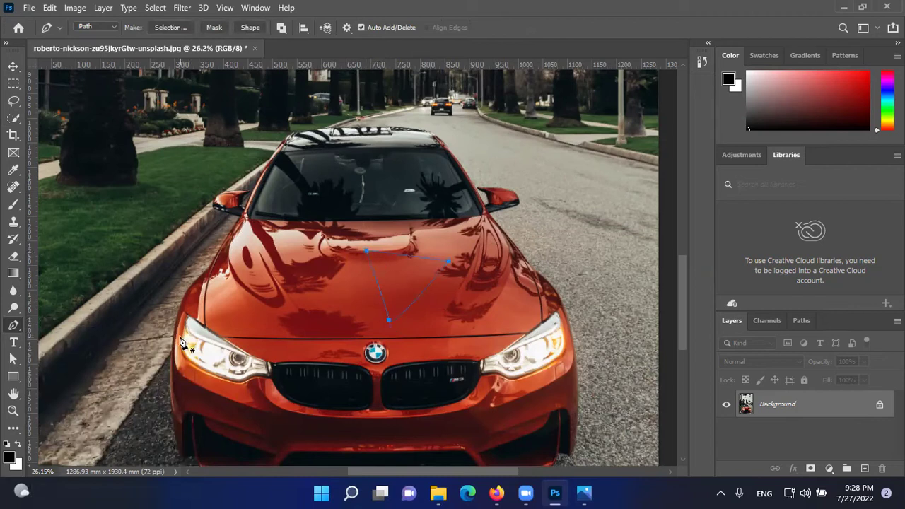
Draw two more closed paths, over the grass-side curb and the road beside the car, and convert all paths into a selection.
{"action": "left_click_drag", "start_coordinate": [95, 291], "coordinate": [153, 345]}
{"action": "left_click", "coordinate": [224, 245]}
{"action": "left_click", "coordinate": [151, 200]}
{"action": "left_click", "coordinate": [587, 141]}
{"action": "left_click", "coordinate": [625, 196]}
{"action": "left_click_drag", "start_coordinate": [539, 244], "coordinate": [557, 191]}
{"action": "left_click", "coordinate": [588, 142]}
{"action": "key", "text": "ctrl+Return"}
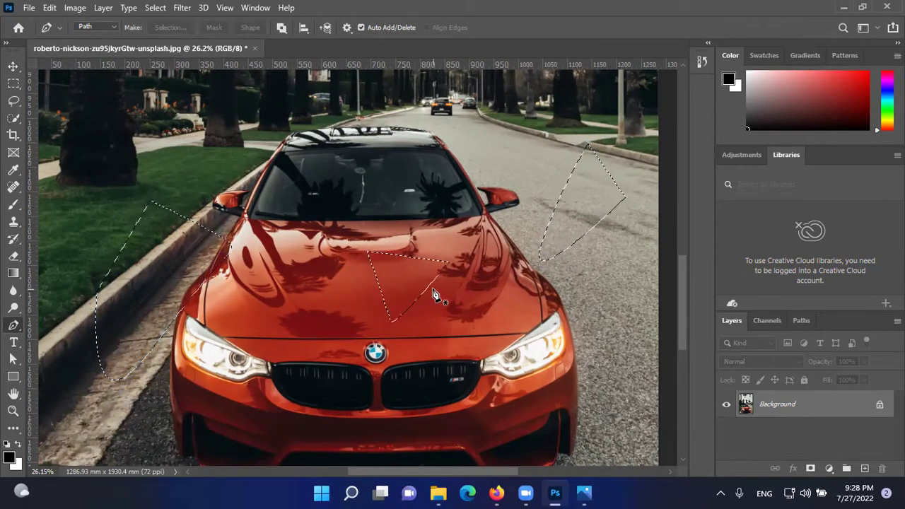
Clear the selection, switch to the Move tool, and close the car photo without saving.
{"action": "key", "text": "ctrl+d"}
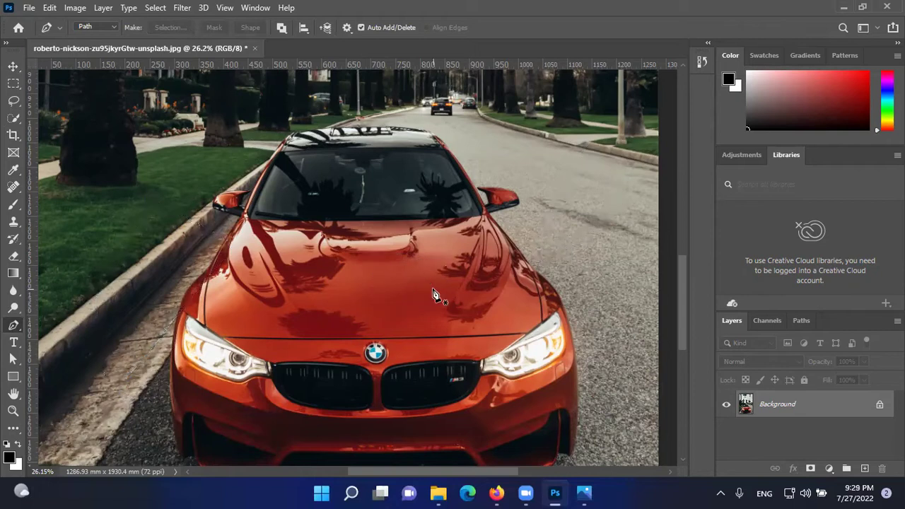
{"action": "left_click", "coordinate": [14, 66]}
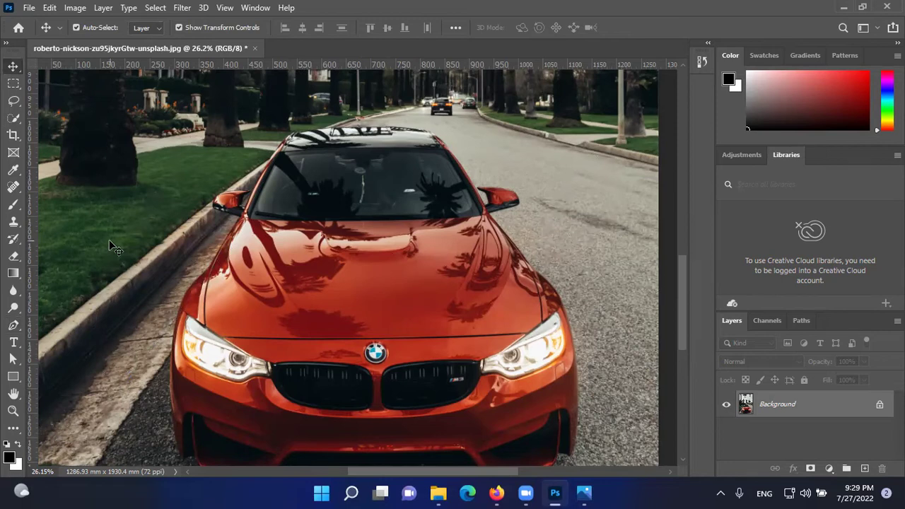
{"action": "left_click", "coordinate": [255, 48]}
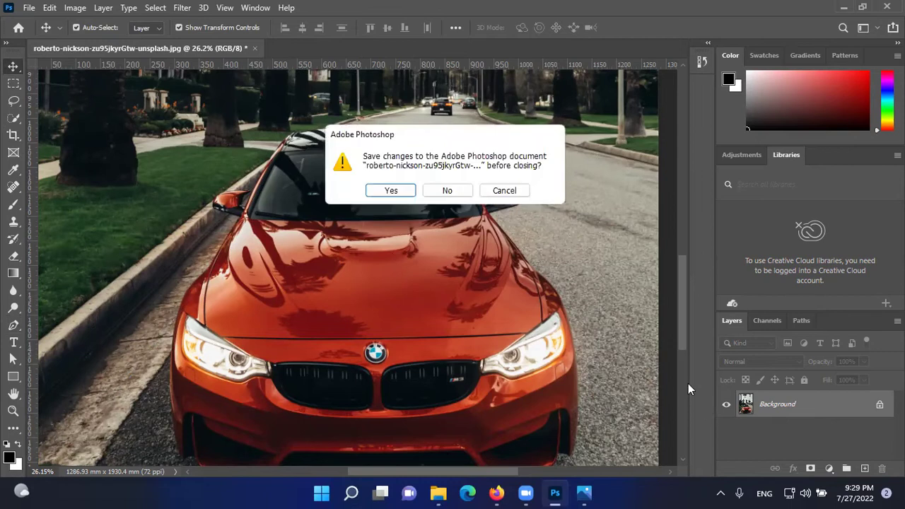
{"action": "left_click", "coordinate": [456, 191]}
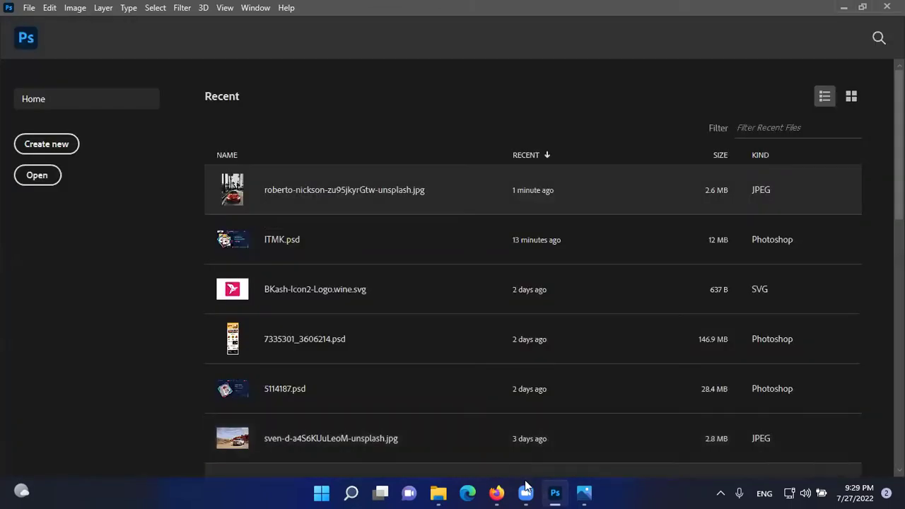
Leave Photoshop and switch to the image viewer showing the Topic 03 packaging mockup picture P3.png.
{"action": "scroll", "coordinate": [481, 317], "scroll_direction": "down", "scroll_amount": 4}
{"action": "scroll", "coordinate": [665, 120], "scroll_direction": "down", "scroll_amount": 2}
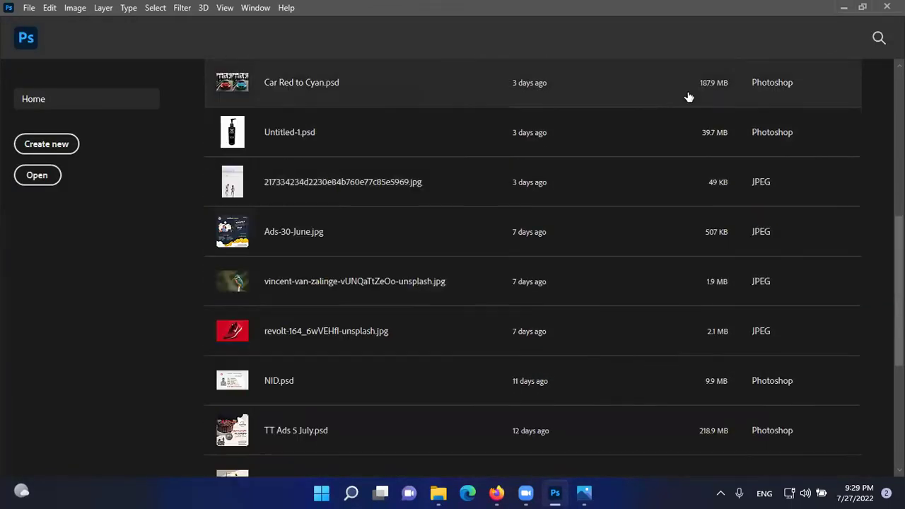
{"action": "left_click", "coordinate": [843, 7]}
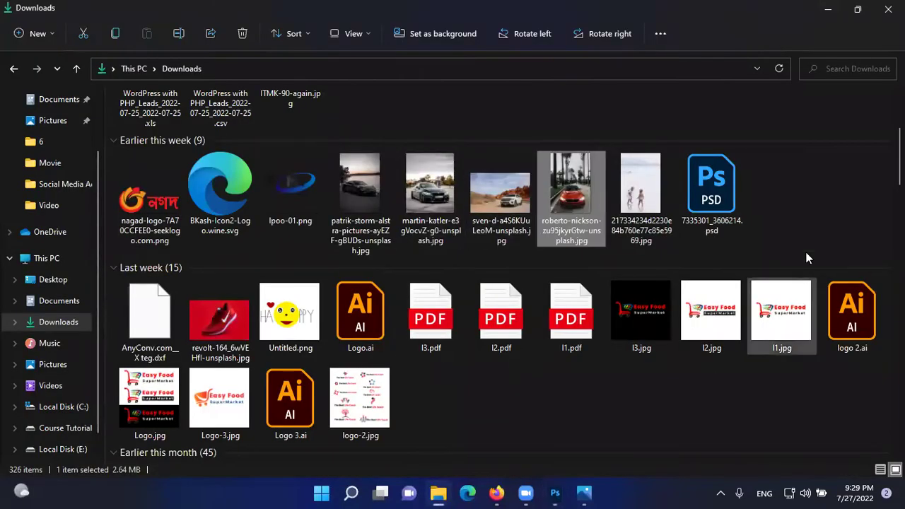
{"action": "left_click", "coordinate": [583, 492]}
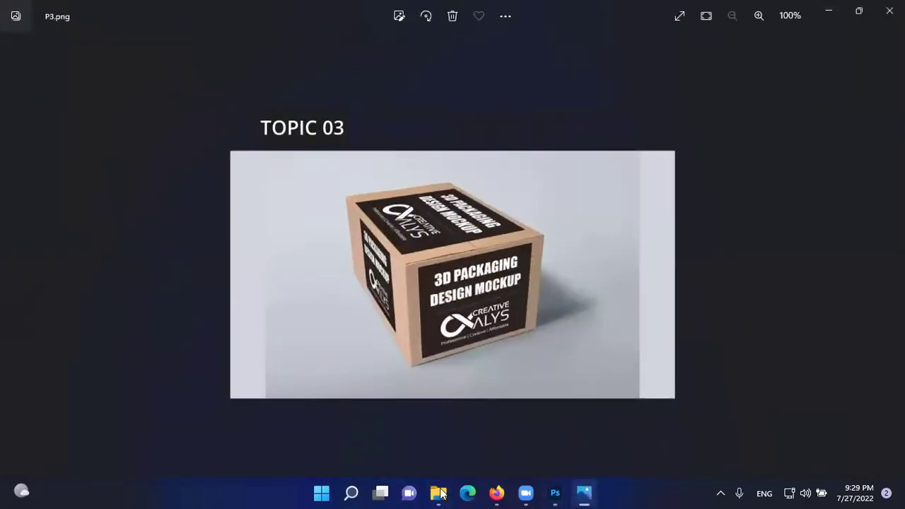
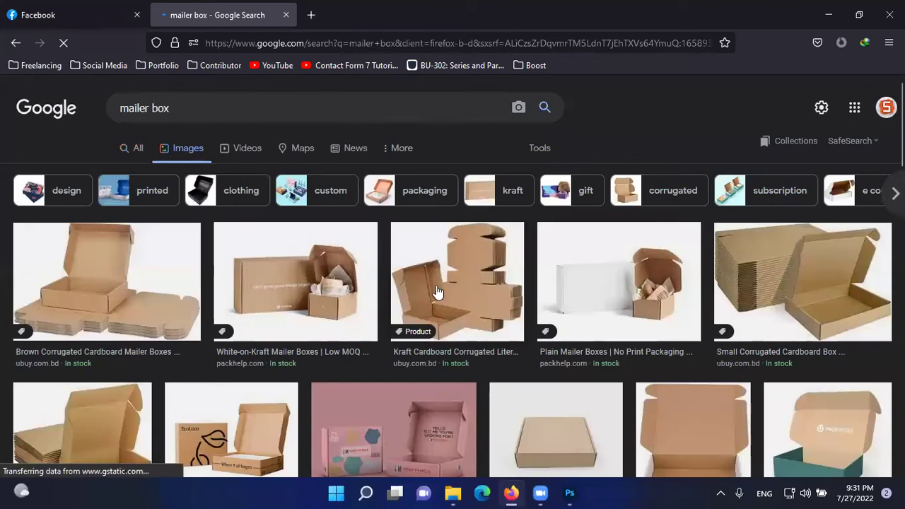
Open the preview of the "Plain Shipping Boxes" image from the mailer box image results.
{"action": "scroll", "coordinate": [481, 308], "scroll_direction": "down", "scroll_amount": 3}
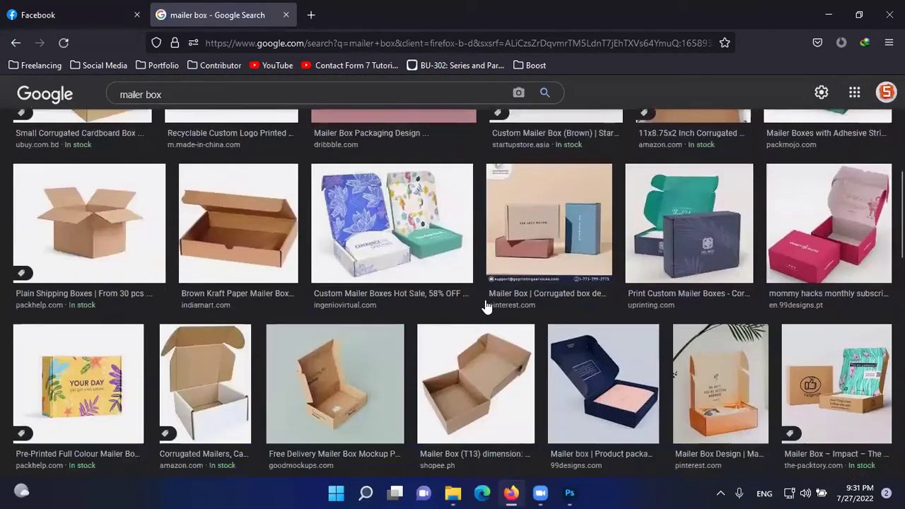
{"action": "left_click", "coordinate": [120, 228]}
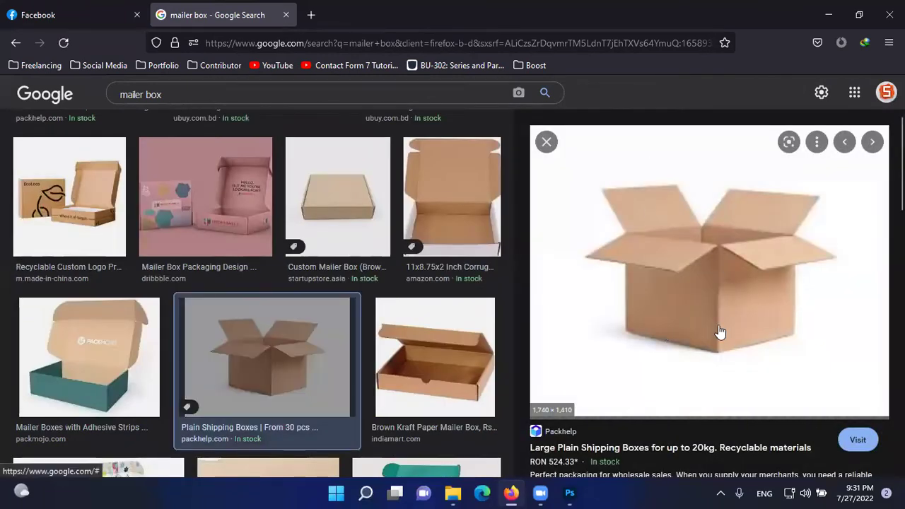
{"action": "right_click", "coordinate": [703, 299]}
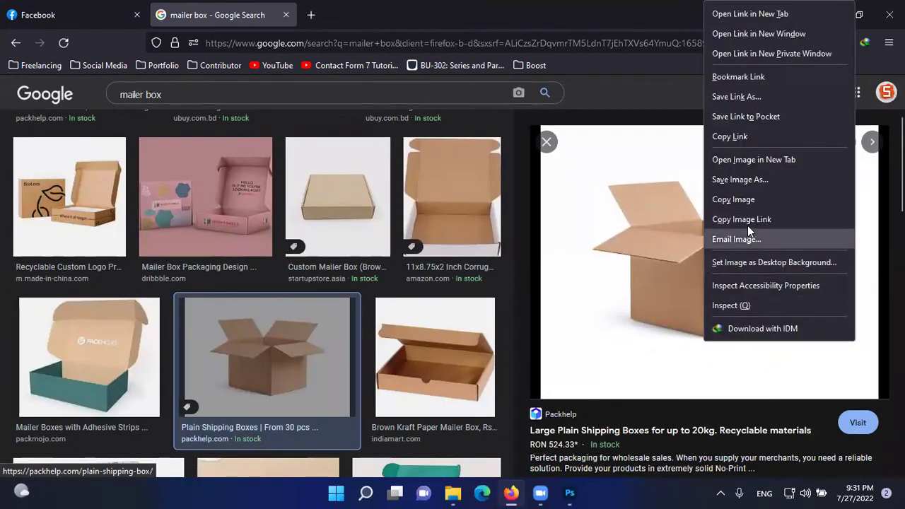
{"action": "left_click", "coordinate": [744, 182]}
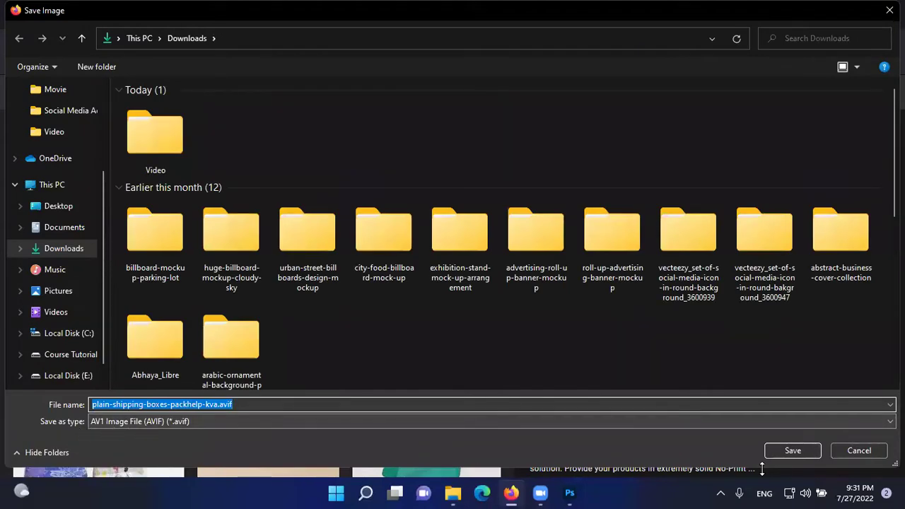
{"action": "left_click", "coordinate": [852, 455]}
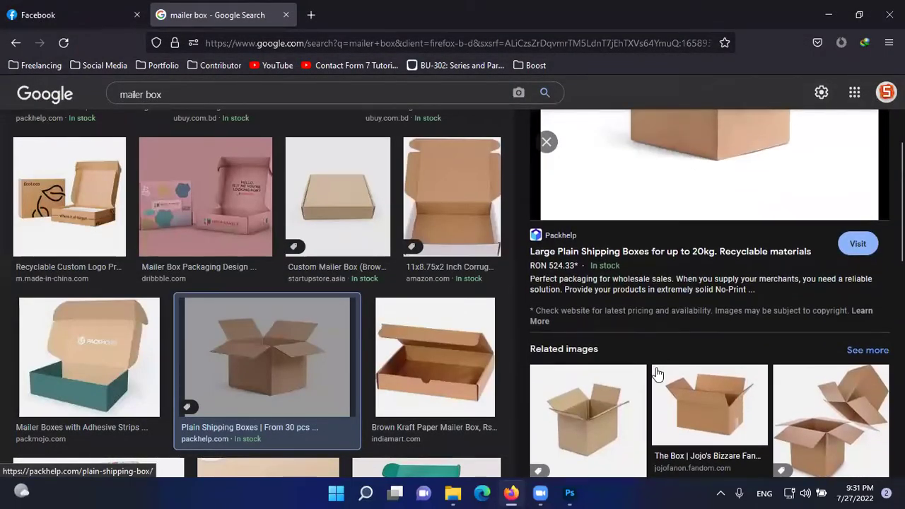
Look through the related images and the remaining mailer box results for a plain box photo, and return to the shipping box preview.
{"action": "scroll", "coordinate": [782, 366], "scroll_direction": "down", "scroll_amount": 4}
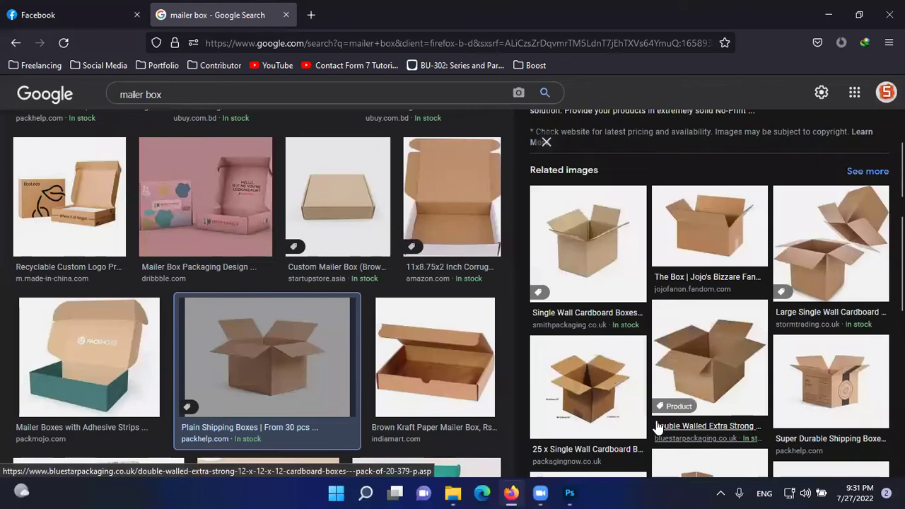
{"action": "scroll", "coordinate": [785, 403], "scroll_direction": "down", "scroll_amount": 2}
{"action": "scroll", "coordinate": [748, 425], "scroll_direction": "down", "scroll_amount": 6}
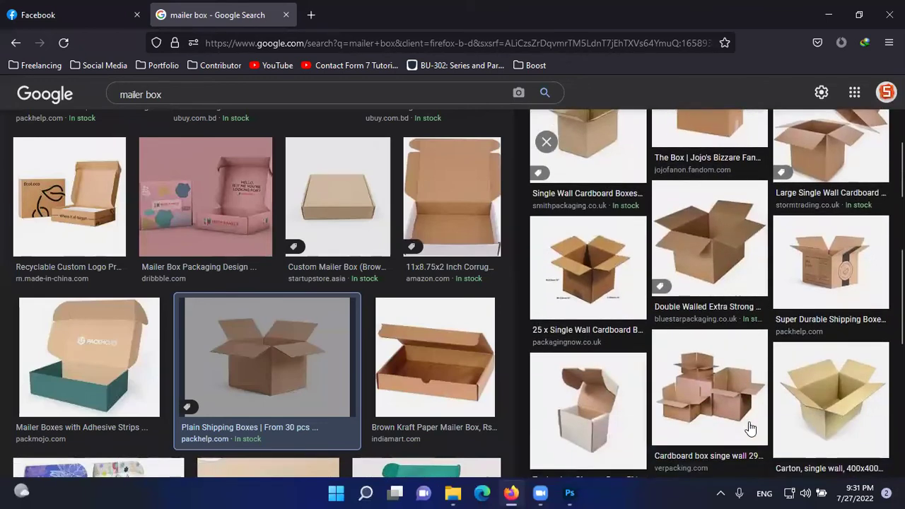
{"action": "scroll", "coordinate": [747, 426], "scroll_direction": "up", "scroll_amount": 4}
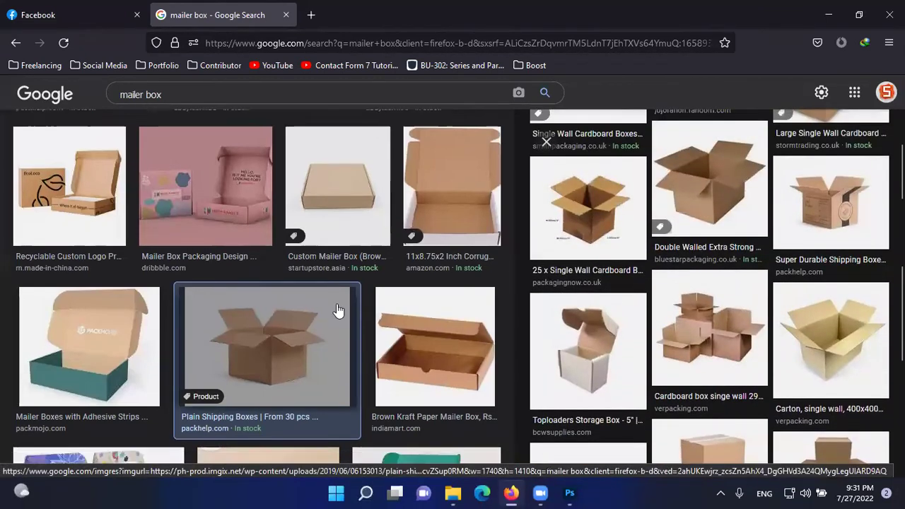
{"action": "scroll", "coordinate": [339, 314], "scroll_direction": "down", "scroll_amount": 8}
{"action": "scroll", "coordinate": [337, 310], "scroll_direction": "down", "scroll_amount": 9}
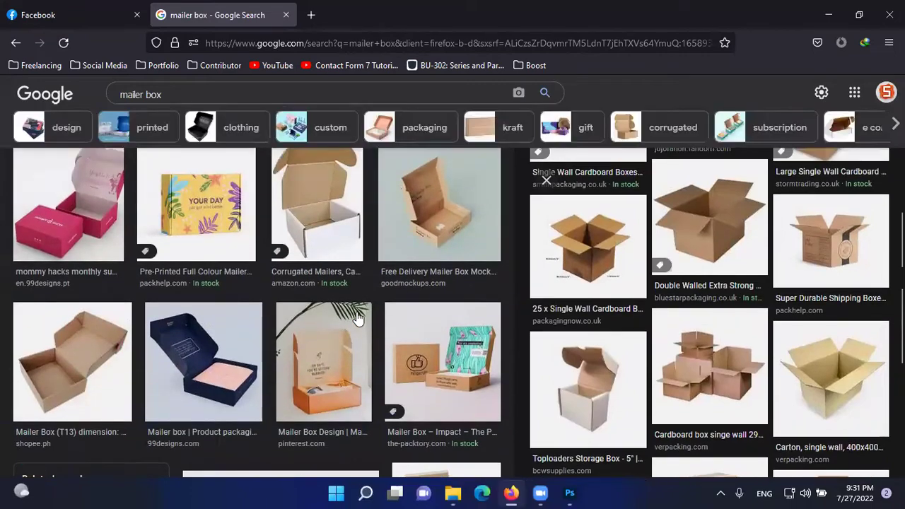
{"action": "scroll", "coordinate": [357, 318], "scroll_direction": "down", "scroll_amount": 15}
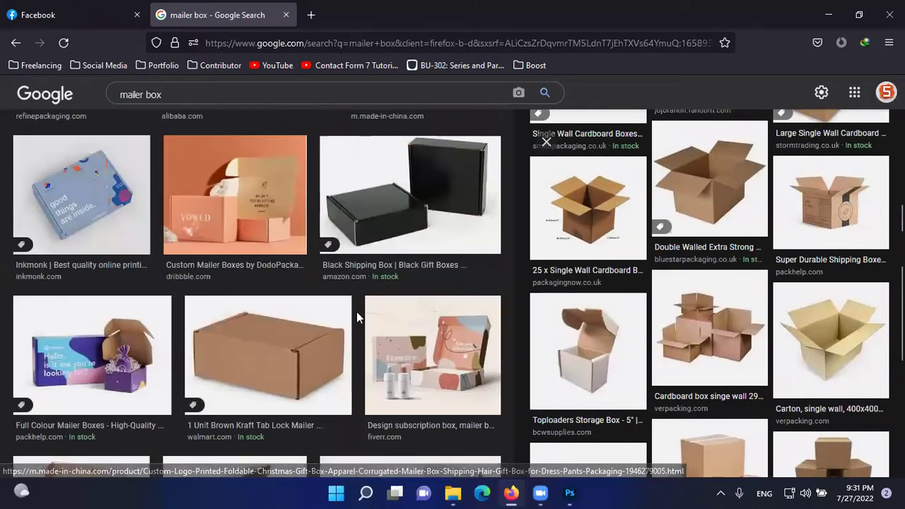
{"action": "scroll", "coordinate": [352, 326], "scroll_direction": "down", "scroll_amount": 15}
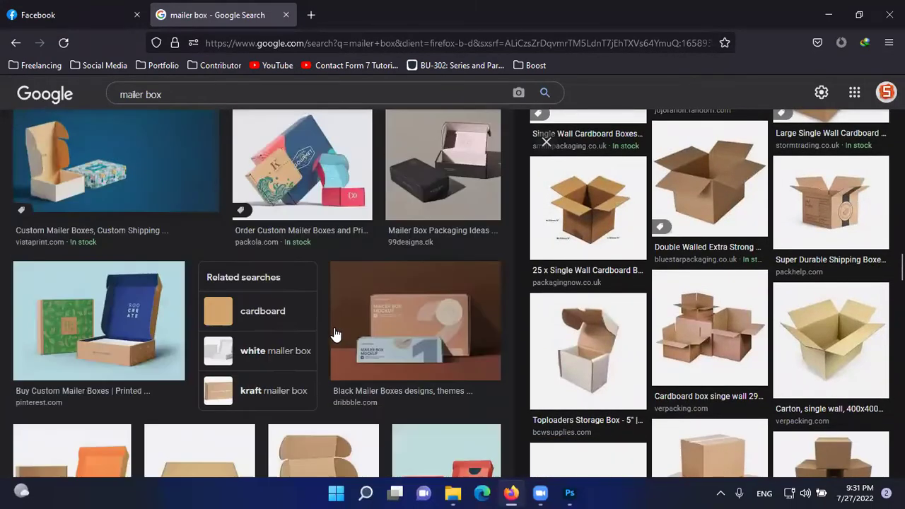
{"action": "scroll", "coordinate": [335, 340], "scroll_direction": "down", "scroll_amount": 3}
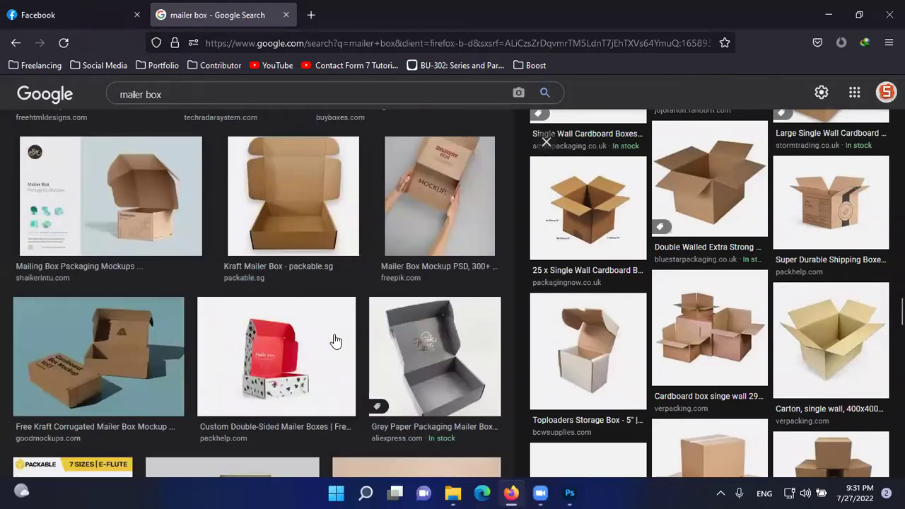
{"action": "scroll", "coordinate": [335, 340], "scroll_direction": "down", "scroll_amount": 5}
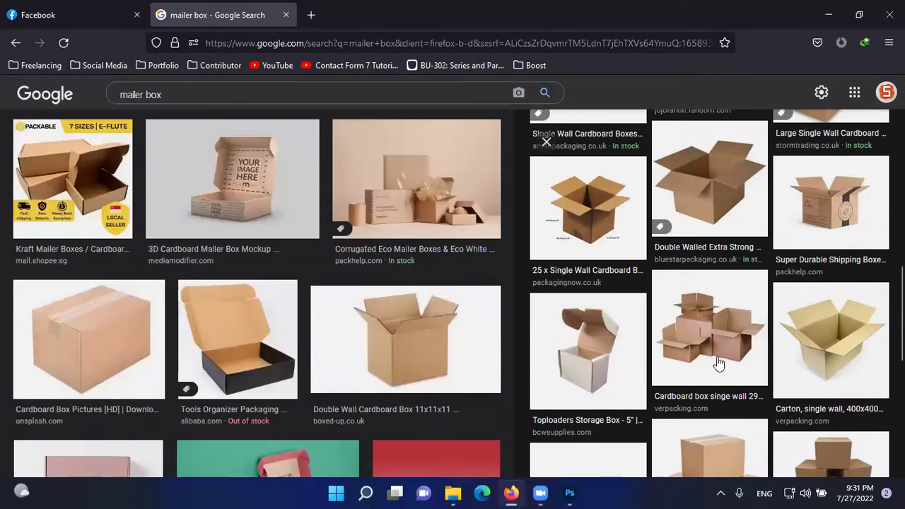
{"action": "scroll", "coordinate": [718, 363], "scroll_direction": "up", "scroll_amount": 8}
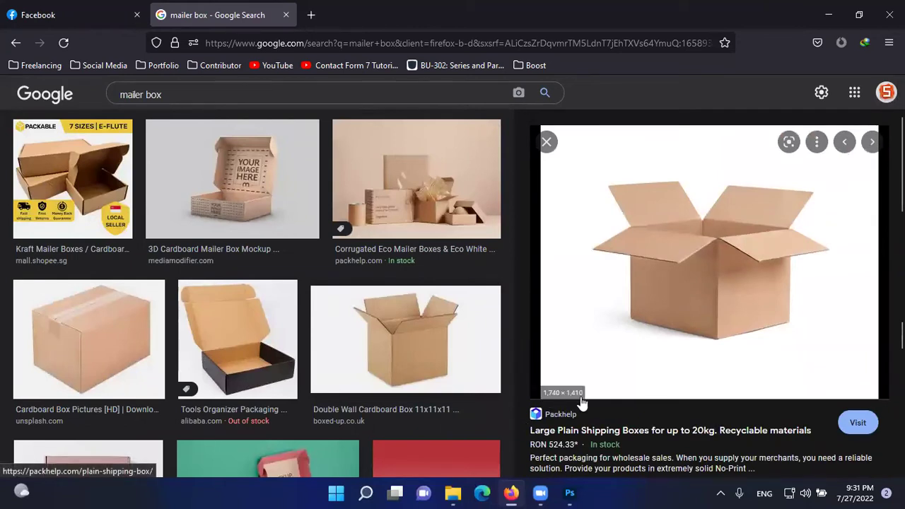
Switch to Photoshop and create a new document 1740 pixels wide and 1410 pixels high.
{"action": "left_click", "coordinate": [570, 493]}
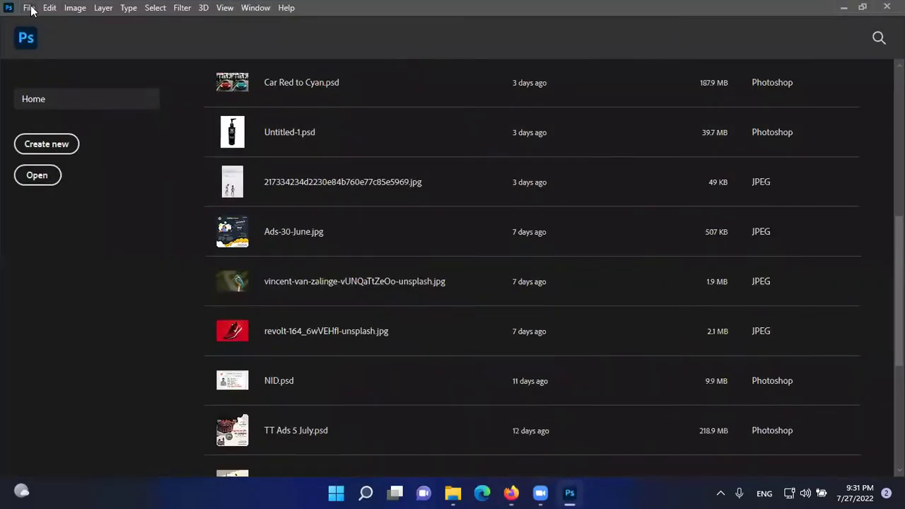
{"action": "left_click", "coordinate": [29, 7]}
{"action": "left_click", "coordinate": [31, 21]}
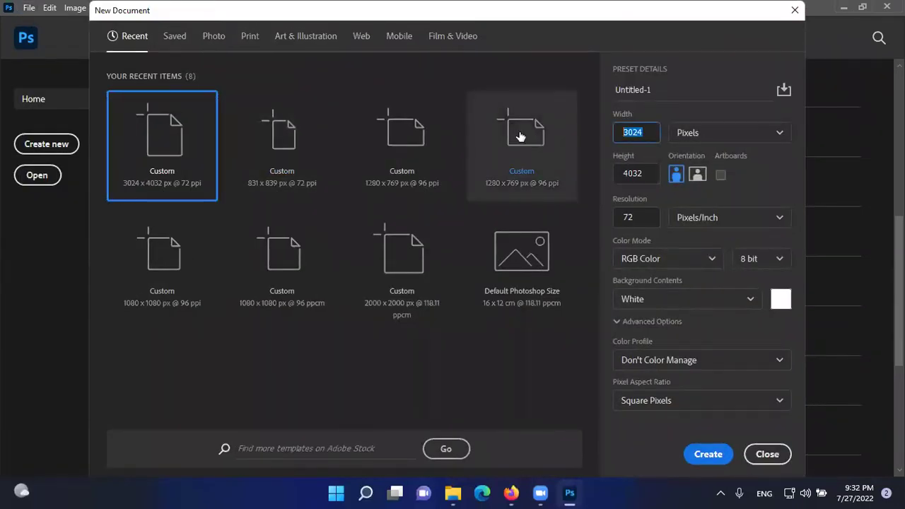
{"action": "left_click", "coordinate": [649, 133]}
{"action": "type", "text": "1740"}
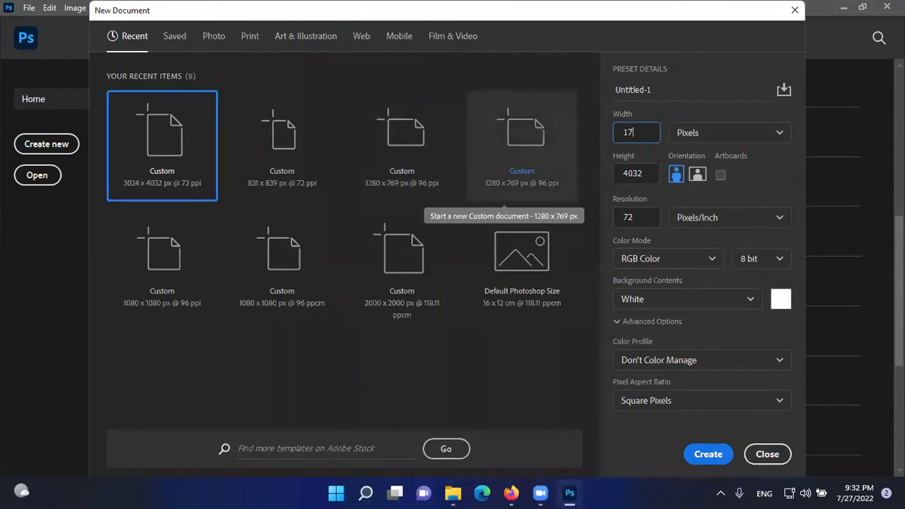
{"action": "left_click", "coordinate": [647, 175]}
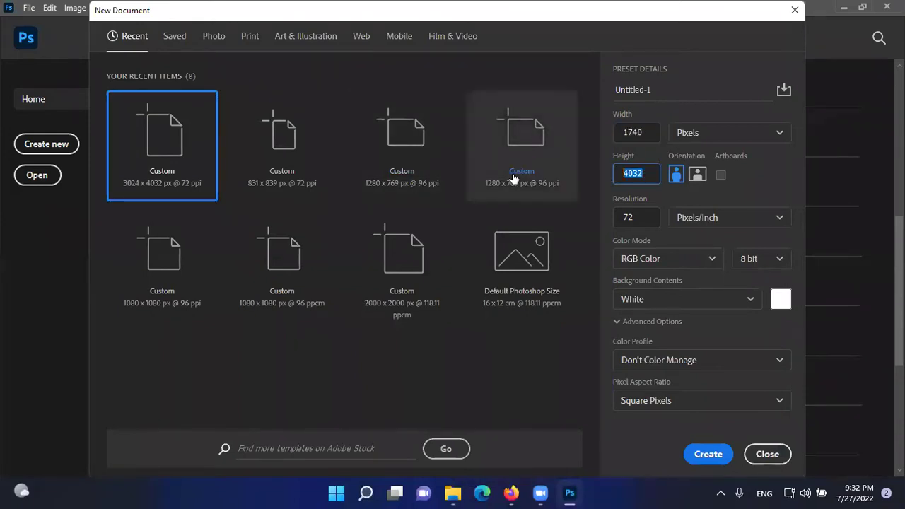
{"action": "type", "text": "1410"}
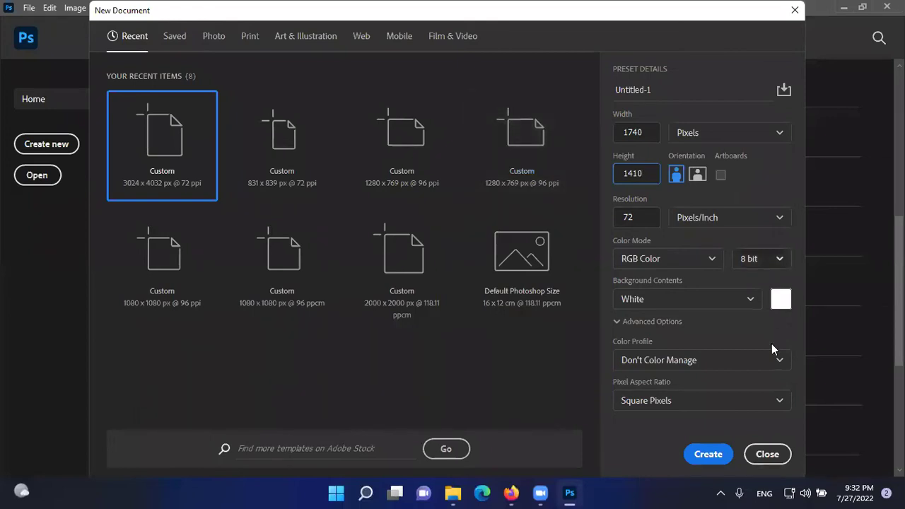
{"action": "left_click", "coordinate": [708, 454]}
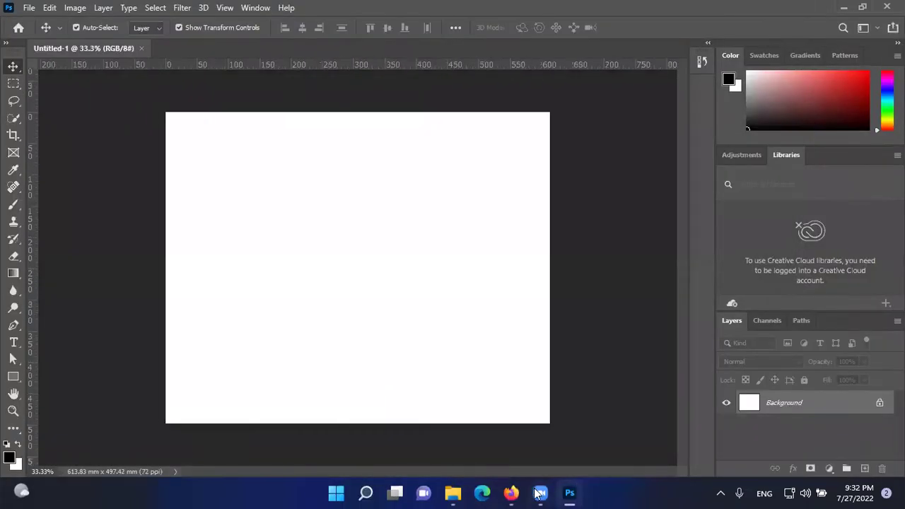
Switch to Firefox and try to save the plain shipping box image.
{"action": "left_click", "coordinate": [510, 493]}
{"action": "right_click", "coordinate": [716, 277]}
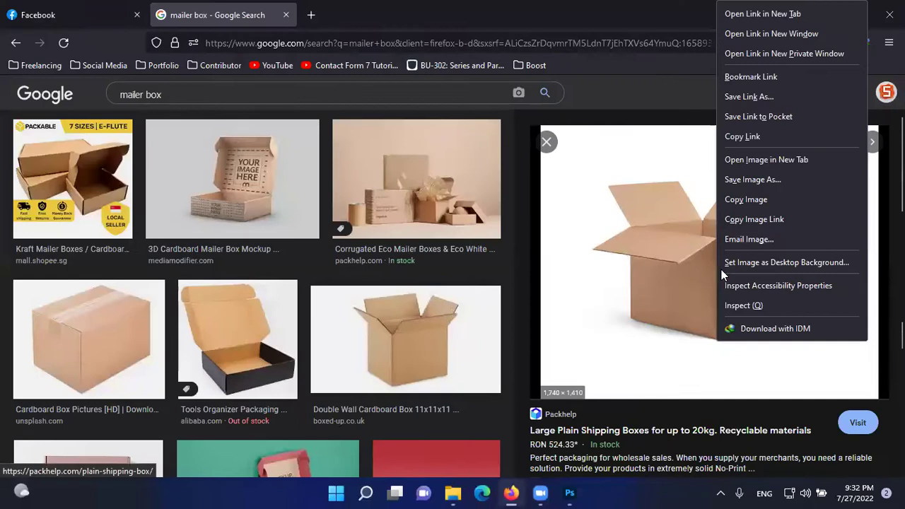
{"action": "left_click", "coordinate": [754, 182]}
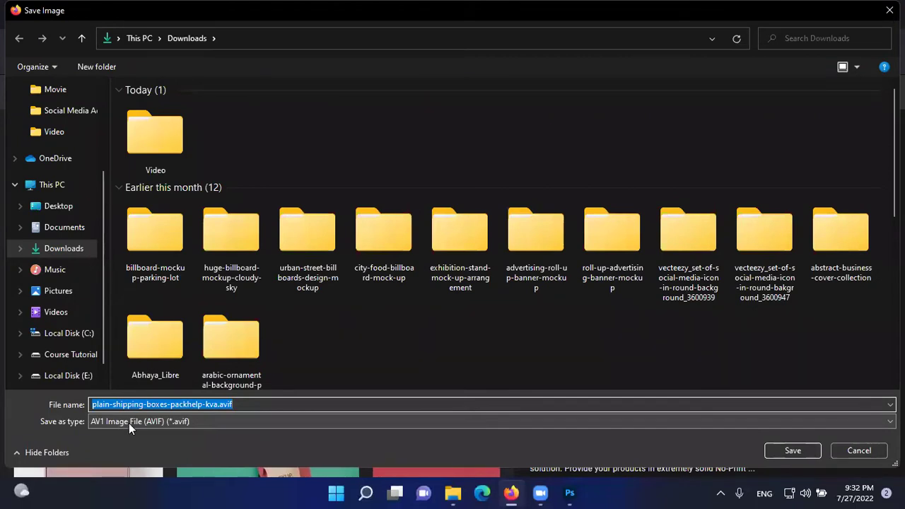
{"action": "left_click", "coordinate": [846, 456]}
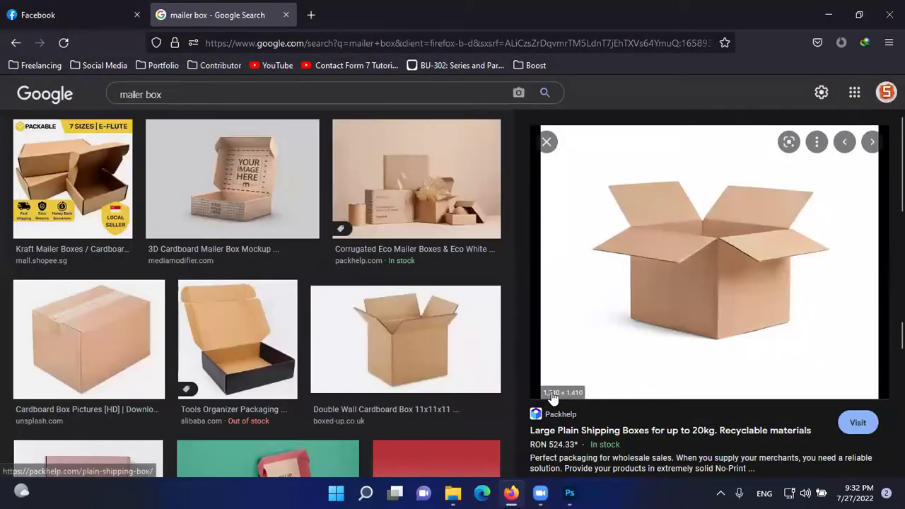
Copy the plain shipping box image from the browser and paste it into the new Photoshop document.
{"action": "left_click", "coordinate": [573, 493]}
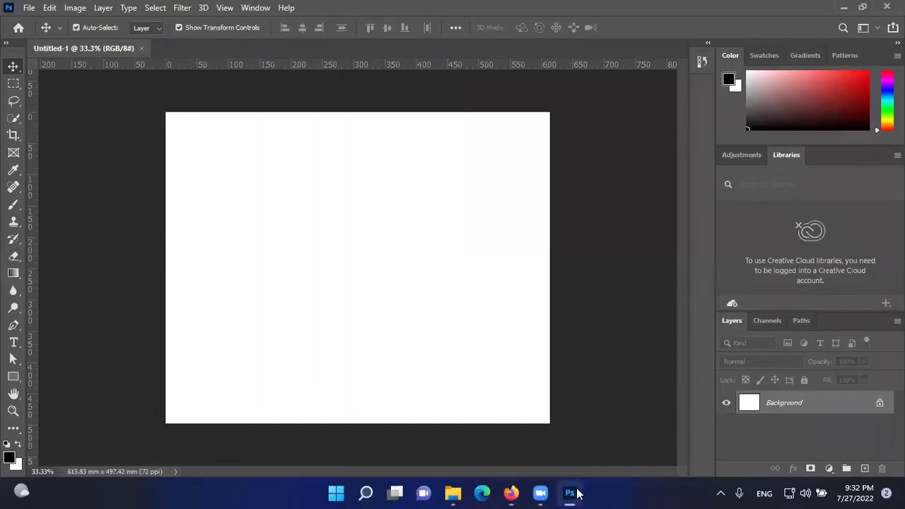
{"action": "left_click", "coordinate": [576, 493]}
{"action": "right_click", "coordinate": [676, 168]}
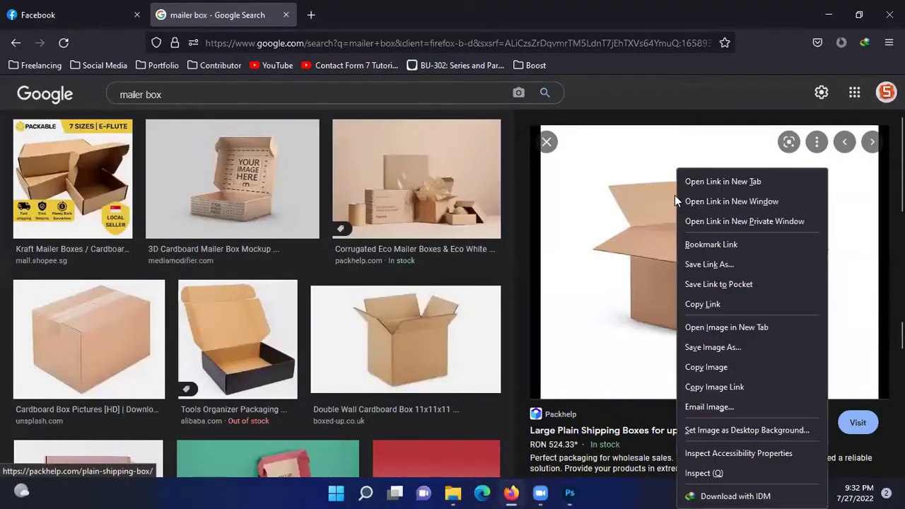
{"action": "left_click", "coordinate": [707, 367]}
{"action": "left_click", "coordinate": [569, 492]}
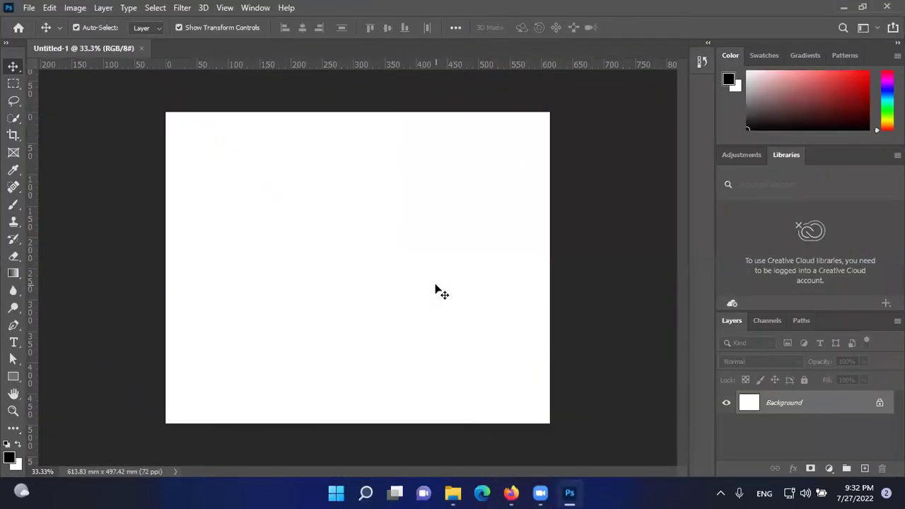
{"action": "key", "text": "ctrl+v"}
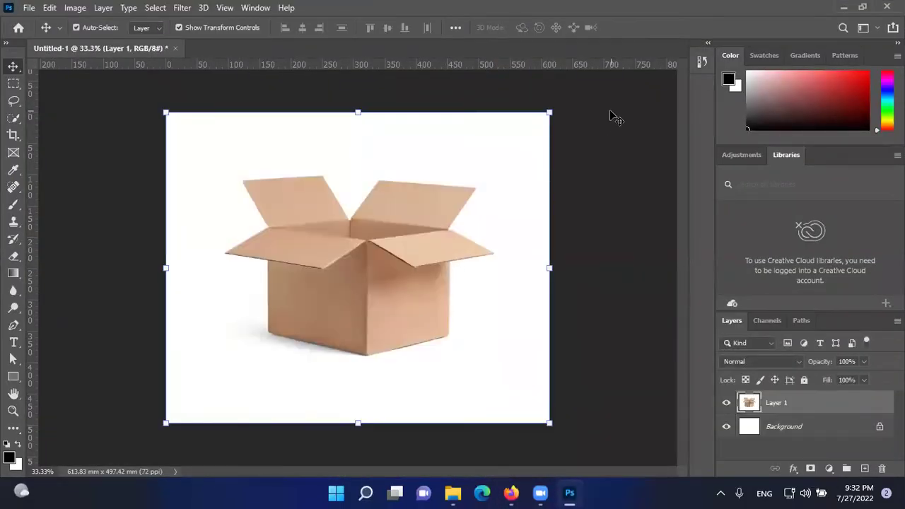
Delete the white Background layer and fully lock the box photo layer.
{"action": "left_click", "coordinate": [614, 117]}
{"action": "left_click", "coordinate": [881, 424]}
{"action": "left_click_drag", "start_coordinate": [824, 430], "coordinate": [881, 467]}
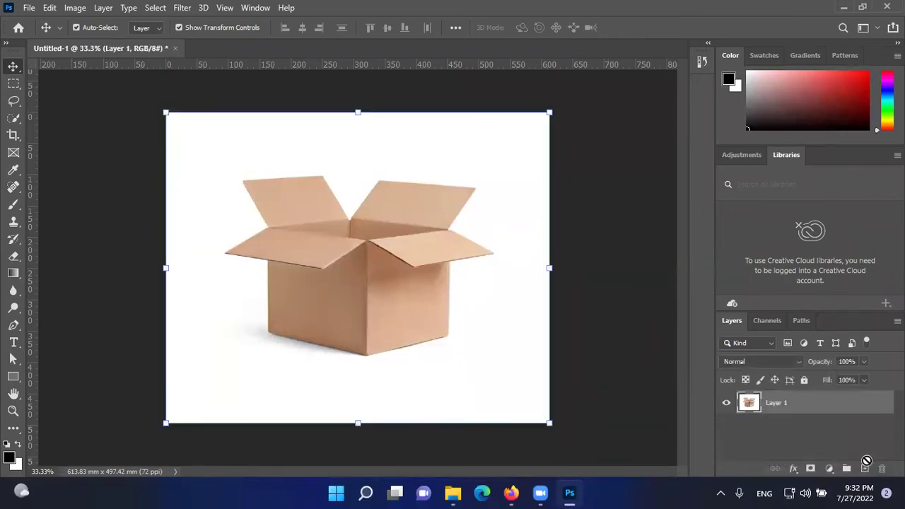
{"action": "left_click", "coordinate": [561, 282]}
{"action": "left_click", "coordinate": [659, 29]}
{"action": "left_click", "coordinate": [805, 381]}
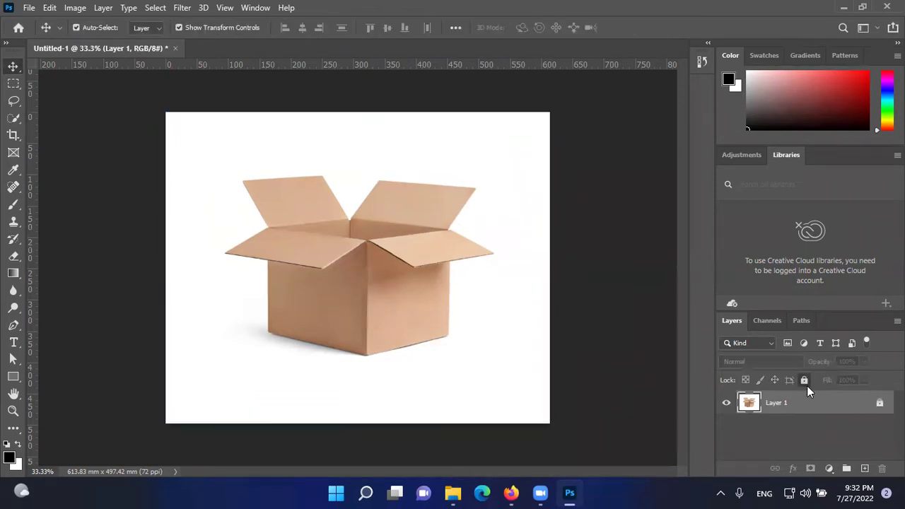
{"action": "left_click", "coordinate": [459, 356]}
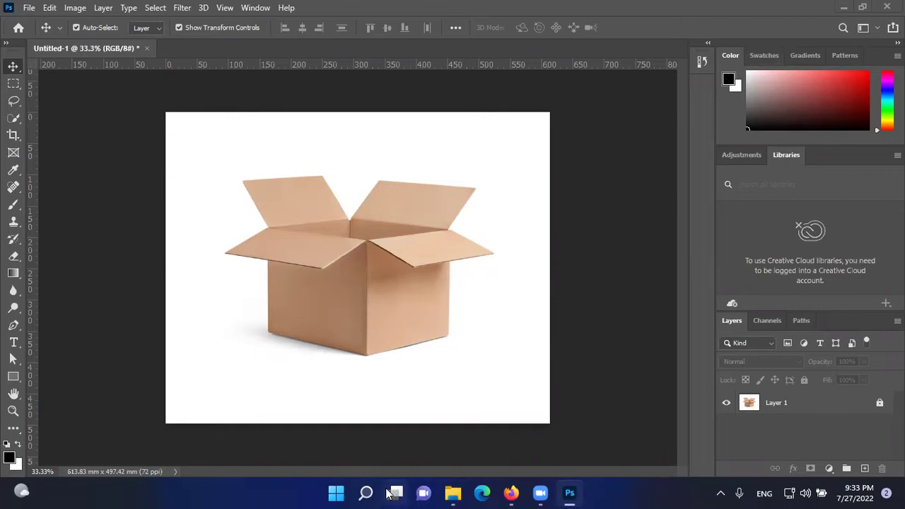
Switch to Firefox and open the preview of the "Mailing Box Design Factory Sale" image in the mailer box results.
{"action": "left_click", "coordinate": [510, 492]}
{"action": "left_click", "coordinate": [458, 493]}
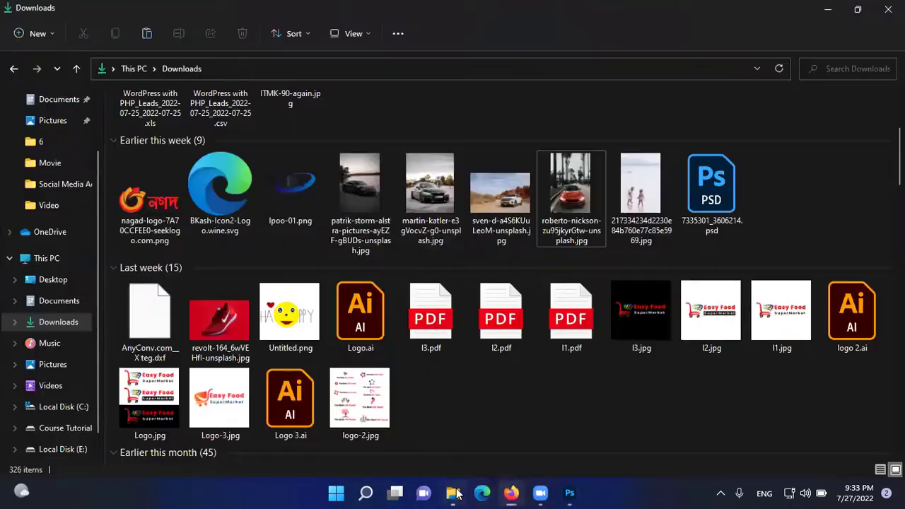
{"action": "left_click", "coordinate": [508, 492]}
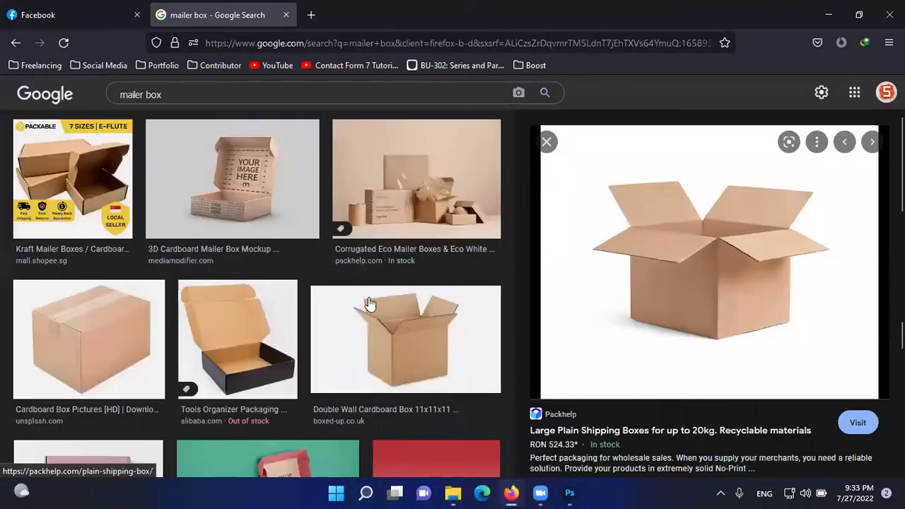
{"action": "scroll", "coordinate": [436, 385], "scroll_direction": "down", "scroll_amount": 2}
{"action": "scroll", "coordinate": [436, 385], "scroll_direction": "down", "scroll_amount": 4}
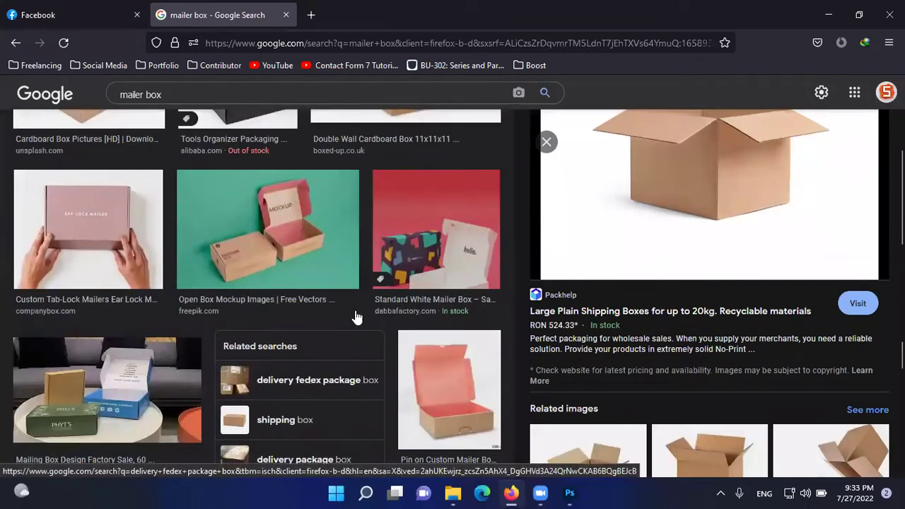
{"action": "scroll", "coordinate": [62, 398], "scroll_direction": "down", "scroll_amount": 2}
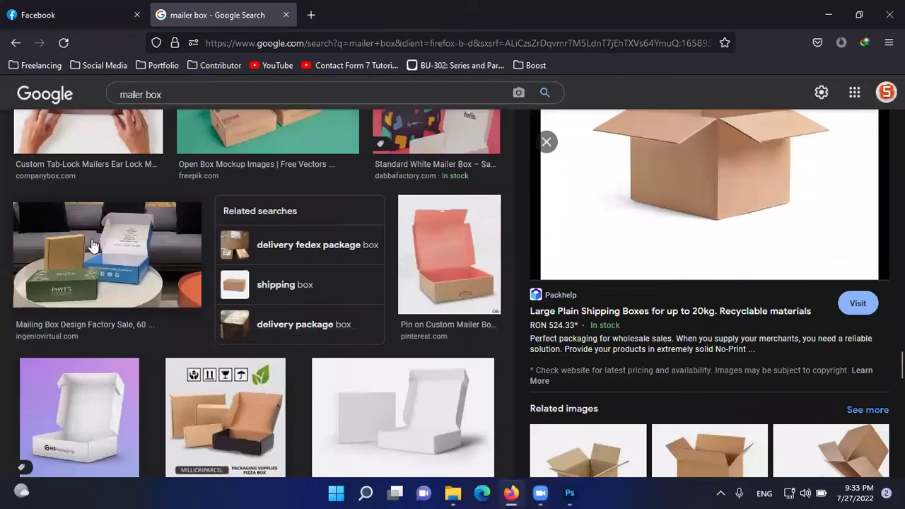
{"action": "left_click", "coordinate": [90, 259]}
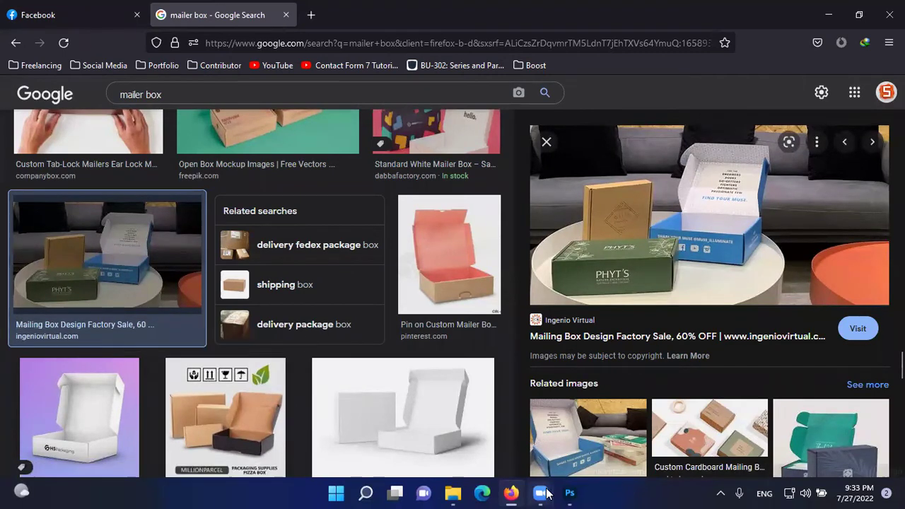
Open the preview of the red "Custom Mailer Boxes" image and look through its related images and further mailer box results.
{"action": "mouse_move", "coordinate": [547, 493]}
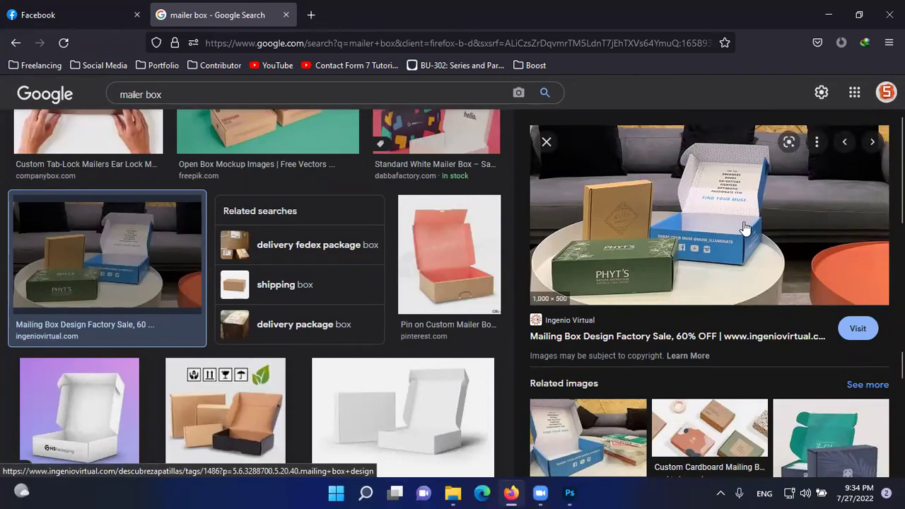
{"action": "scroll", "coordinate": [215, 285], "scroll_direction": "down", "scroll_amount": 2}
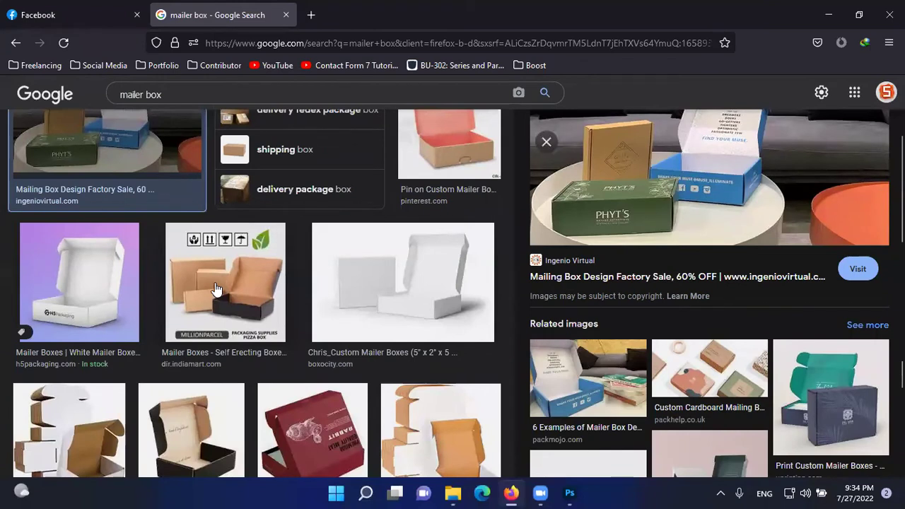
{"action": "left_click", "coordinate": [287, 417]}
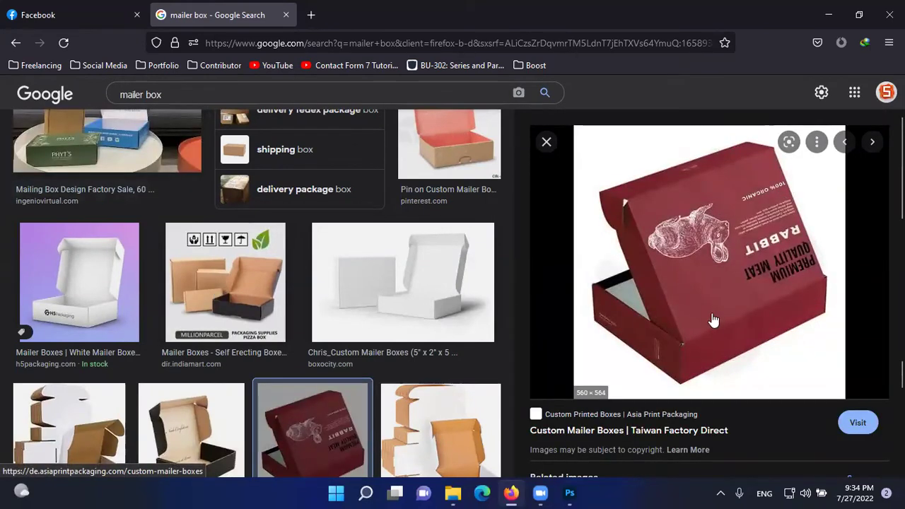
{"action": "scroll", "coordinate": [712, 324], "scroll_direction": "down", "scroll_amount": 7}
{"action": "scroll", "coordinate": [713, 330], "scroll_direction": "down", "scroll_amount": 6}
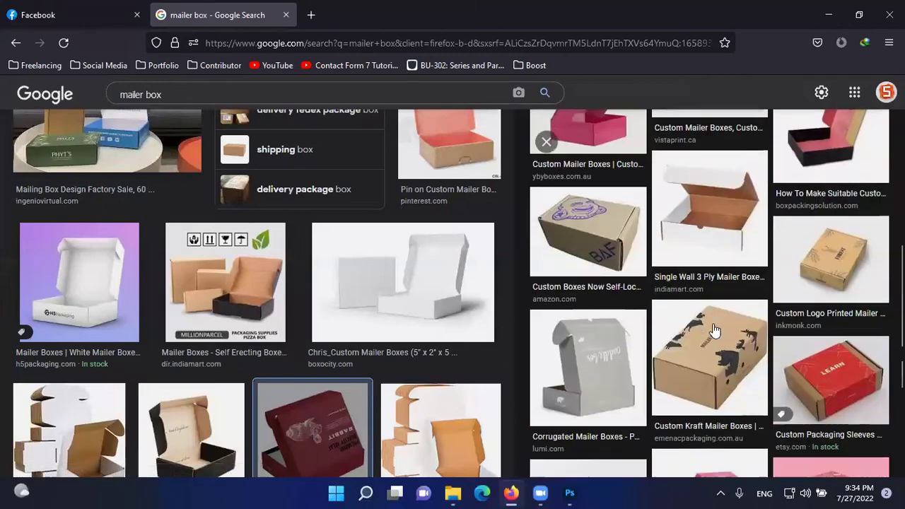
{"action": "scroll", "coordinate": [443, 360], "scroll_direction": "down", "scroll_amount": 8}
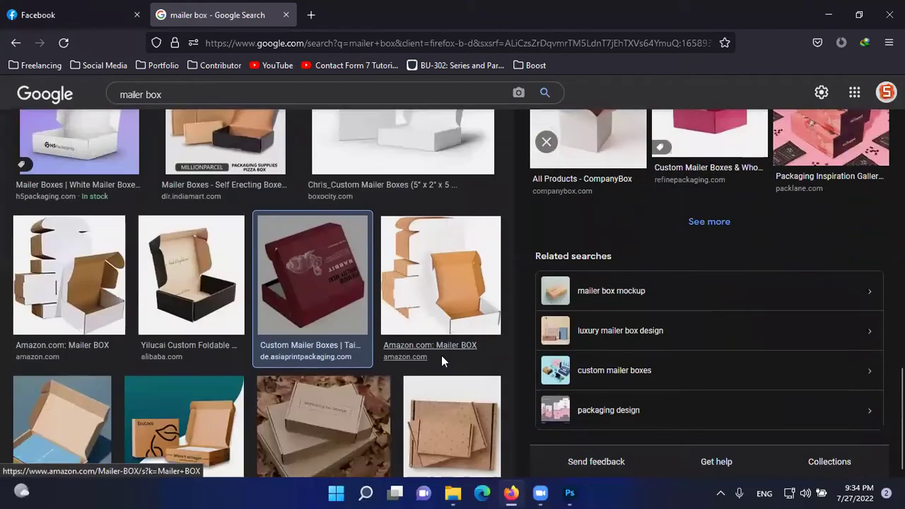
{"action": "scroll", "coordinate": [442, 360], "scroll_direction": "down", "scroll_amount": 2}
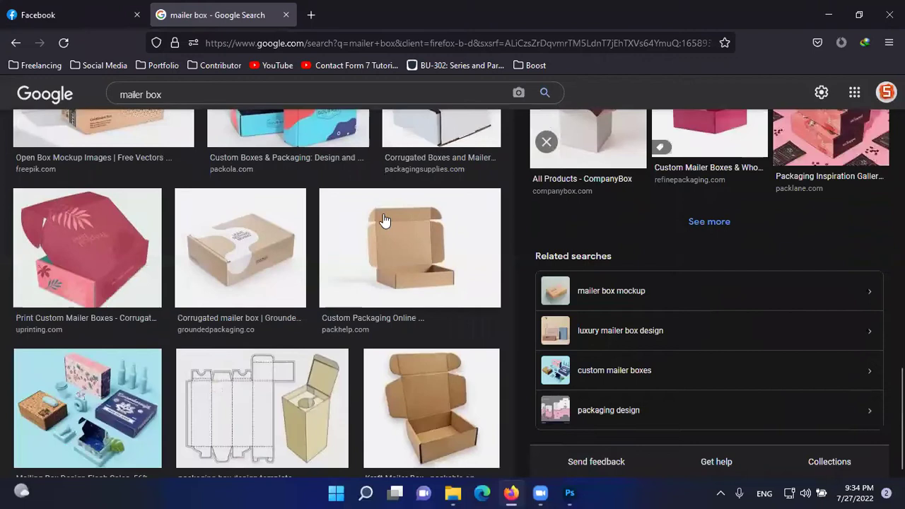
Search Google Images for "logo mockup".
{"action": "left_click", "coordinate": [229, 94]}
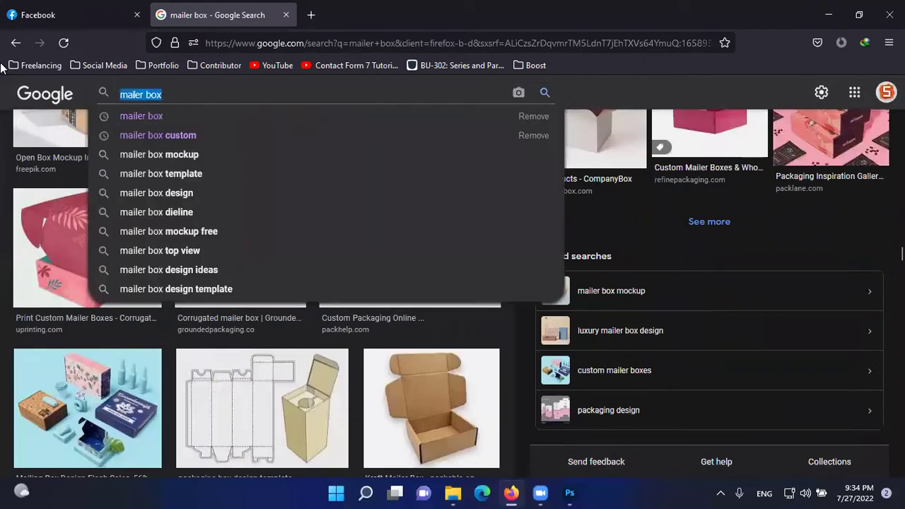
{"action": "type", "text": "logo mockup"}
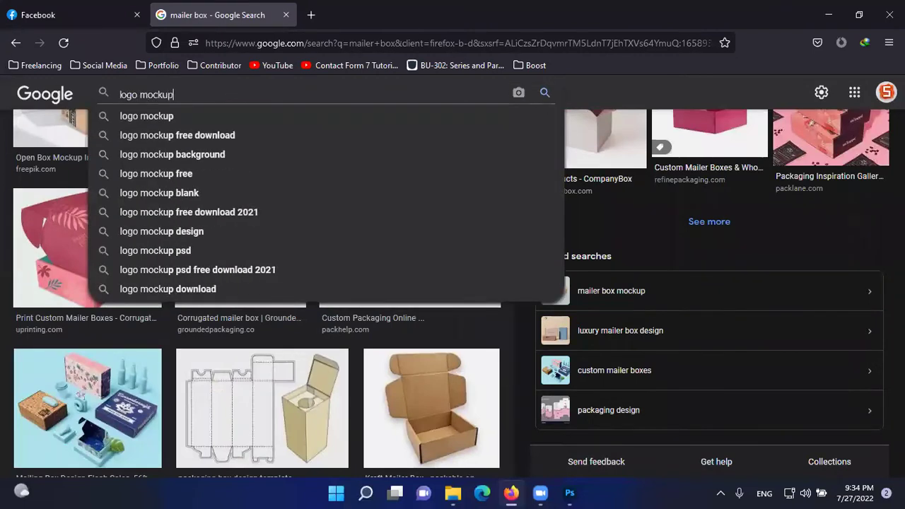
{"action": "key", "text": "Return"}
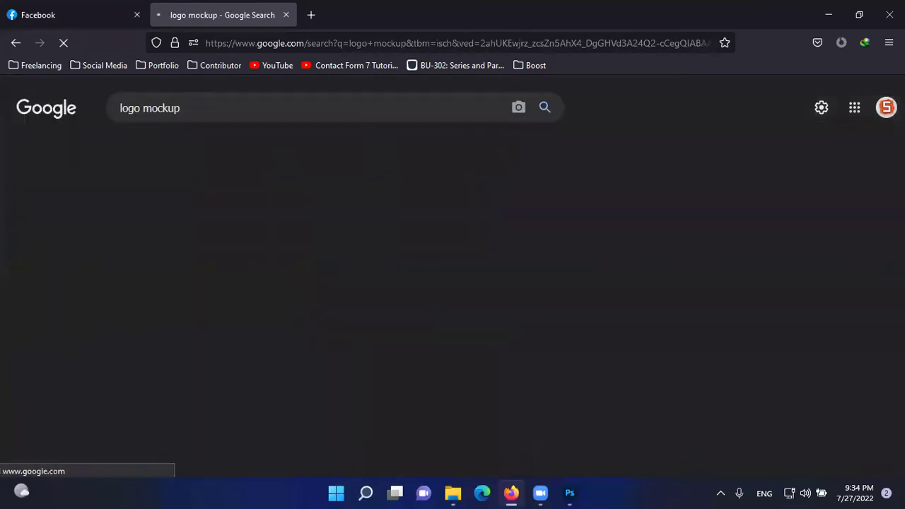
Look through the logo mockup image results for examples of wall, paper, glass and sign mockups.
{"action": "scroll", "coordinate": [497, 342], "scroll_direction": "down", "scroll_amount": 2}
{"action": "scroll", "coordinate": [497, 342], "scroll_direction": "down", "scroll_amount": 1}
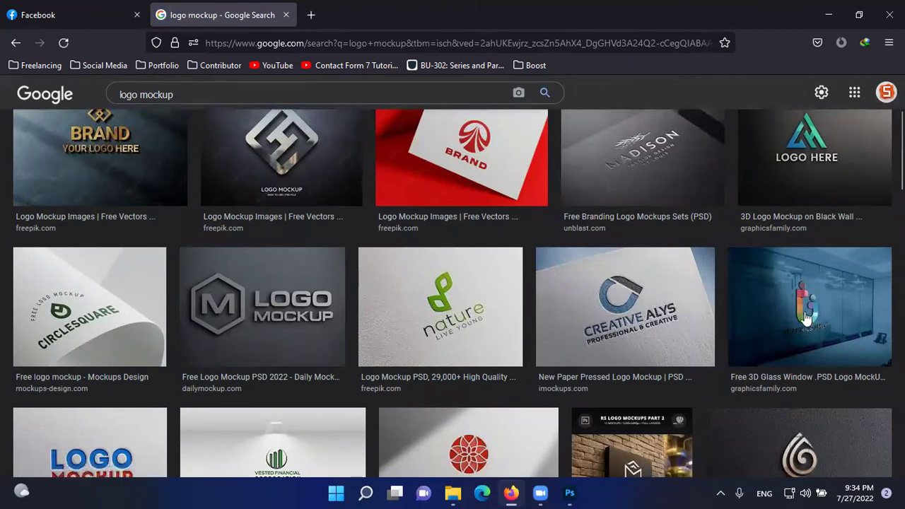
{"action": "scroll", "coordinate": [806, 318], "scroll_direction": "down", "scroll_amount": 3}
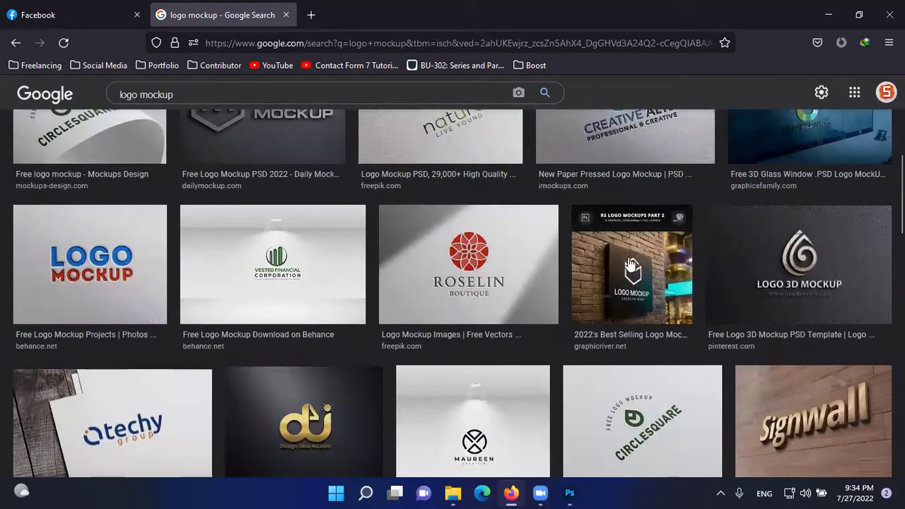
{"action": "scroll", "coordinate": [626, 292], "scroll_direction": "down", "scroll_amount": 1}
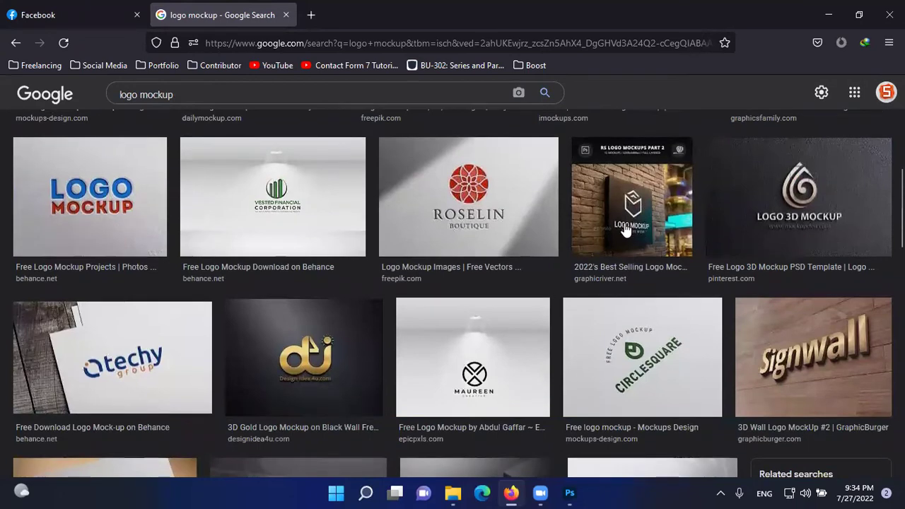
{"action": "scroll", "coordinate": [631, 219], "scroll_direction": "down", "scroll_amount": 9}
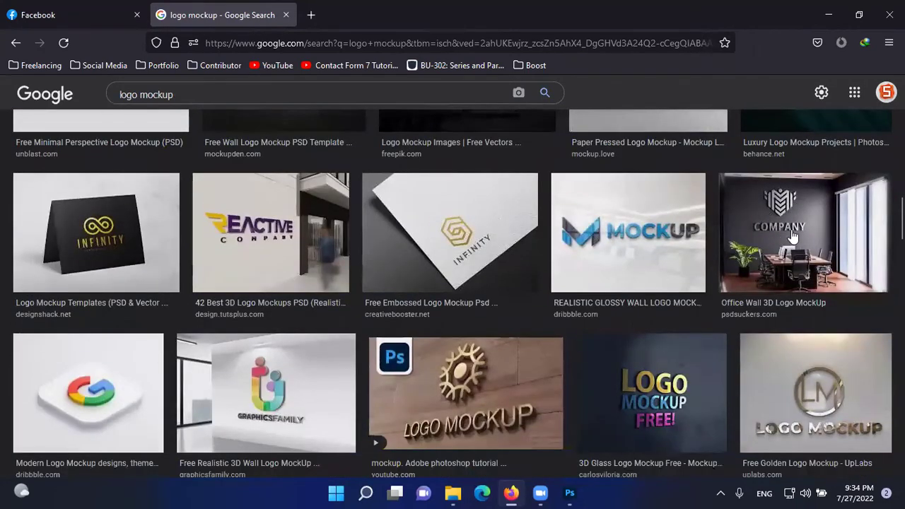
{"action": "scroll", "coordinate": [347, 338], "scroll_direction": "down", "scroll_amount": 3}
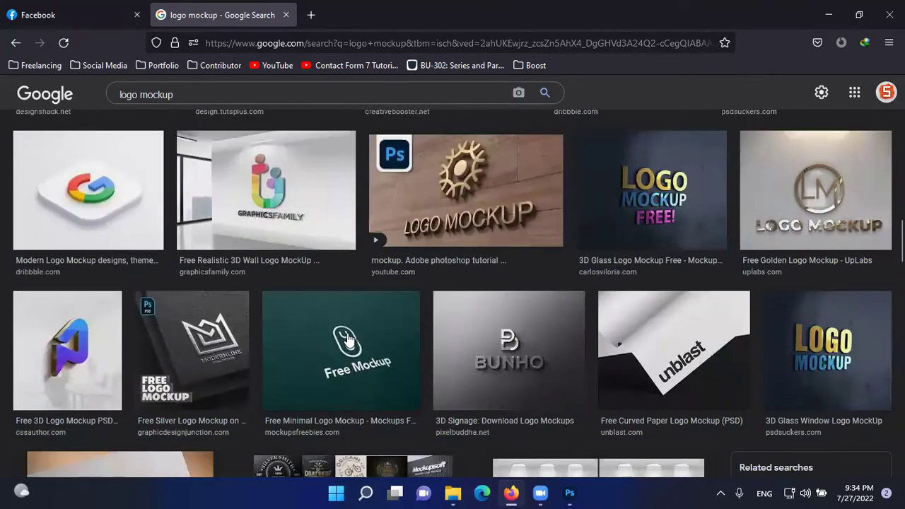
{"action": "scroll", "coordinate": [347, 338], "scroll_direction": "down", "scroll_amount": 4}
{"action": "scroll", "coordinate": [347, 341], "scroll_direction": "down", "scroll_amount": 10}
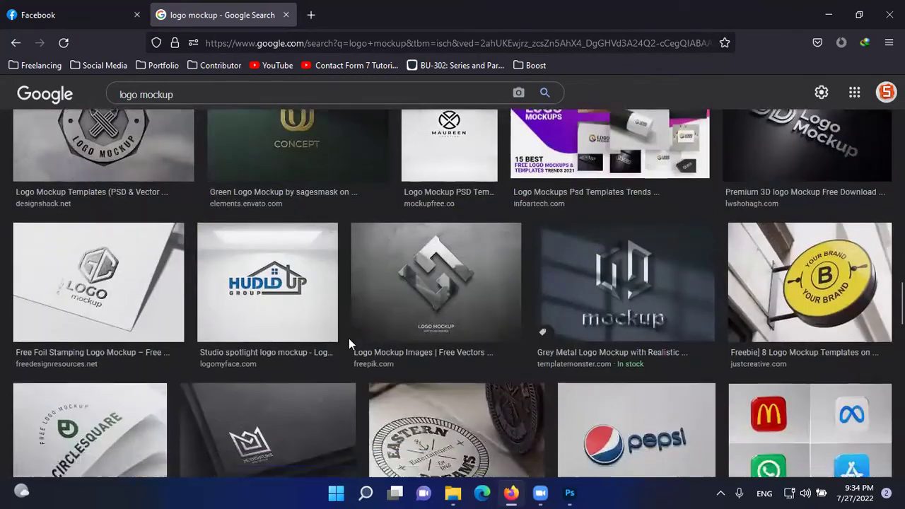
{"action": "scroll", "coordinate": [352, 349], "scroll_direction": "down", "scroll_amount": 10}
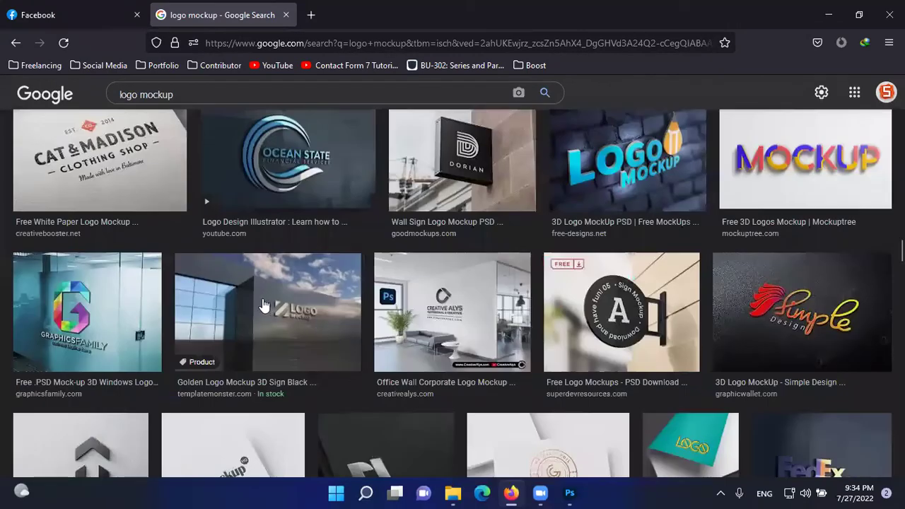
{"action": "scroll", "coordinate": [323, 364], "scroll_direction": "down", "scroll_amount": 6}
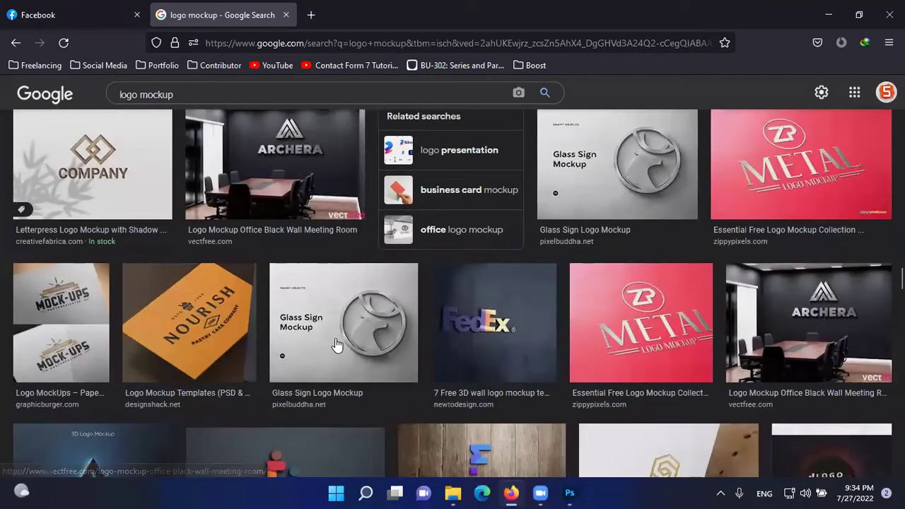
{"action": "scroll", "coordinate": [337, 344], "scroll_direction": "down", "scroll_amount": 3}
{"action": "scroll", "coordinate": [337, 342], "scroll_direction": "up", "scroll_amount": 2}
{"action": "scroll", "coordinate": [337, 344], "scroll_direction": "up", "scroll_amount": 1}
{"action": "scroll", "coordinate": [337, 345], "scroll_direction": "down", "scroll_amount": 8}
{"action": "scroll", "coordinate": [337, 344], "scroll_direction": "down", "scroll_amount": 7}
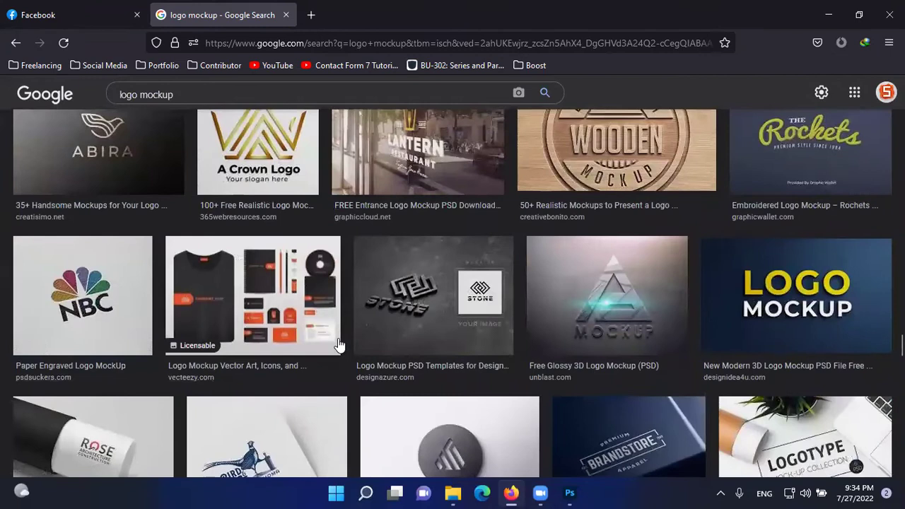
{"action": "scroll", "coordinate": [338, 344], "scroll_direction": "up", "scroll_amount": 1}
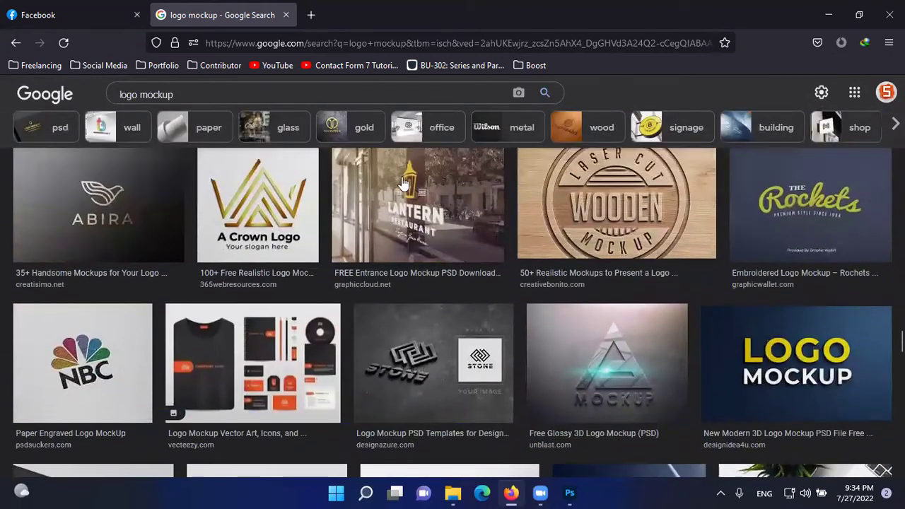
Preview the "FREE Entrance Logo Mockup" image, dismiss the Firefox update notice, and open the related "Free Window Sign Mockup" image.
{"action": "left_click", "coordinate": [473, 221]}
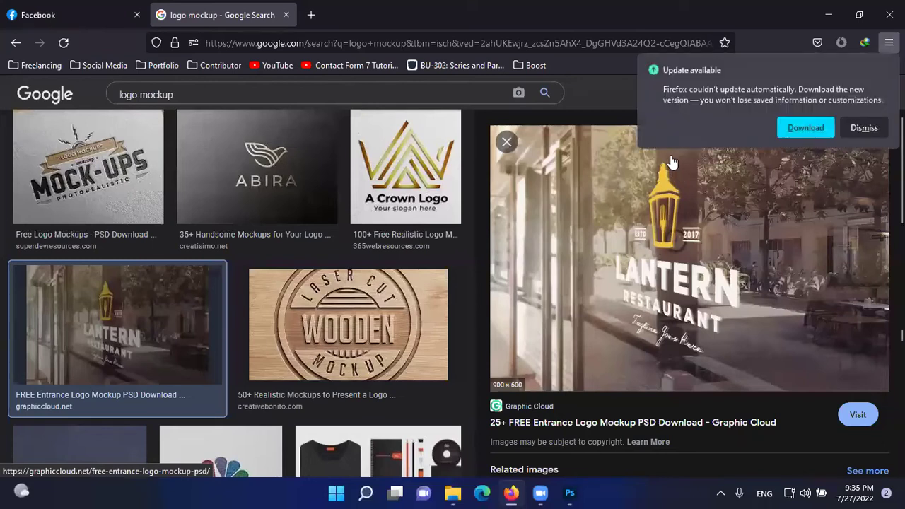
{"action": "left_click", "coordinate": [864, 129]}
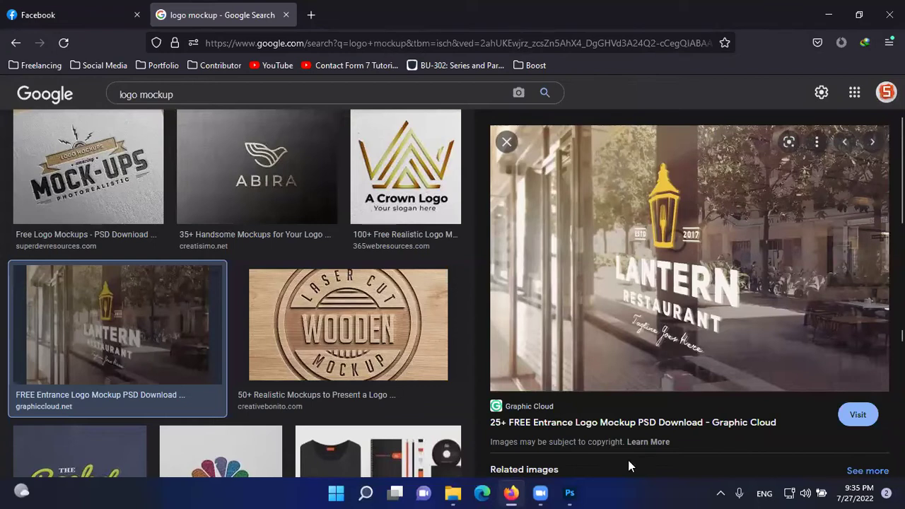
{"action": "scroll", "coordinate": [633, 323], "scroll_direction": "down", "scroll_amount": 3}
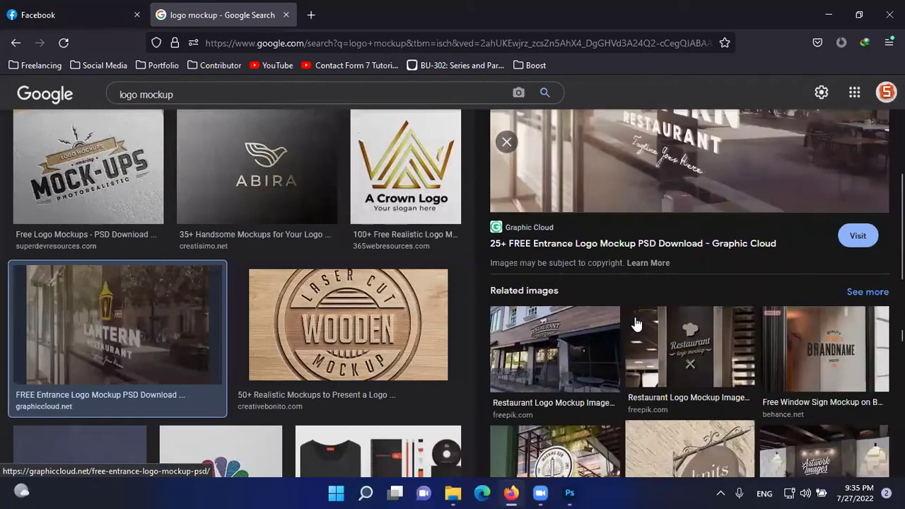
{"action": "left_click", "coordinate": [826, 348]}
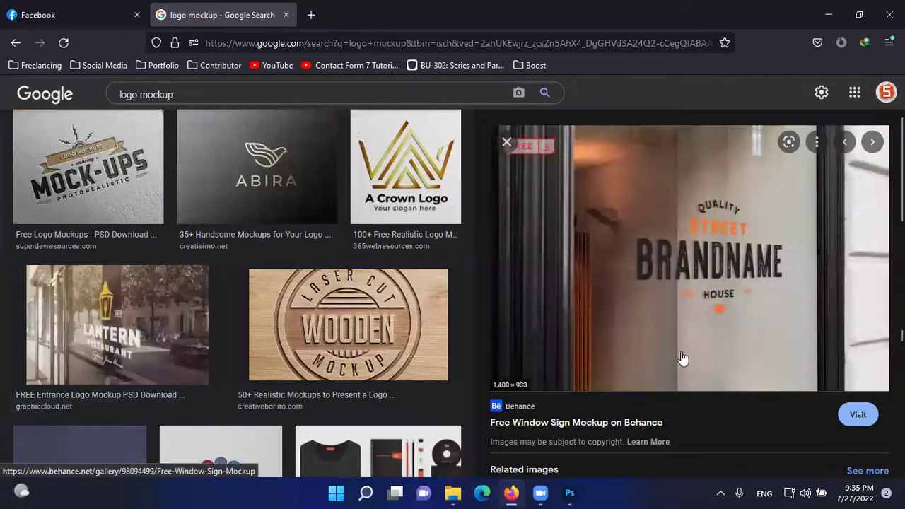
Look through the related images and searches for the window sign mockup, and return to the box document in Photoshop.
{"action": "scroll", "coordinate": [607, 396], "scroll_direction": "down", "scroll_amount": 5}
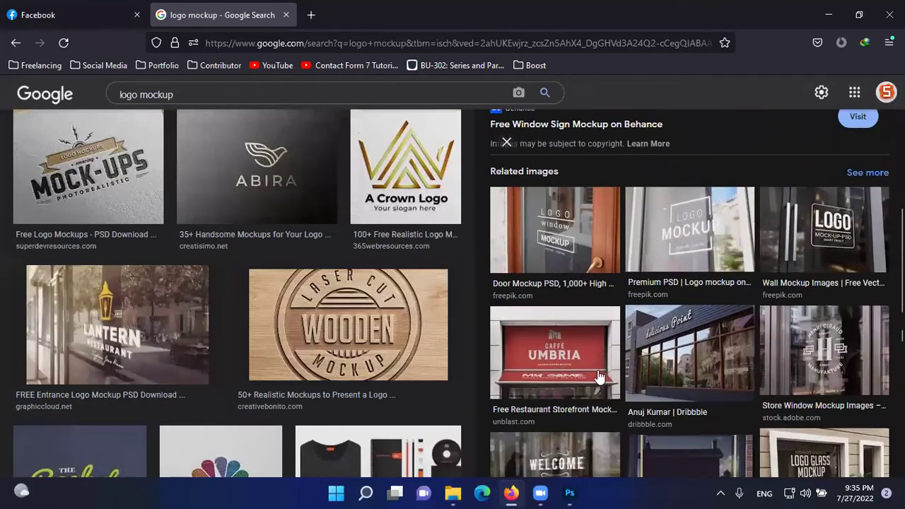
{"action": "scroll", "coordinate": [597, 371], "scroll_direction": "down", "scroll_amount": 4}
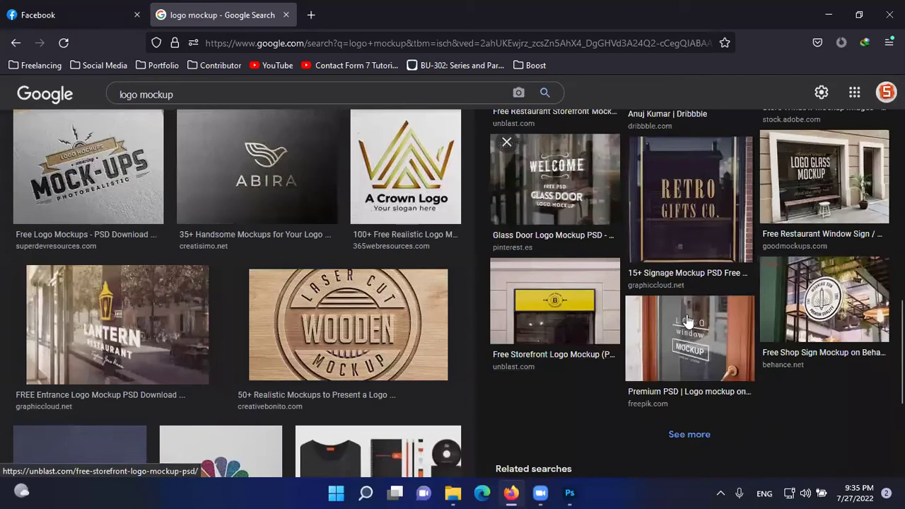
{"action": "scroll", "coordinate": [678, 311], "scroll_direction": "down", "scroll_amount": 5}
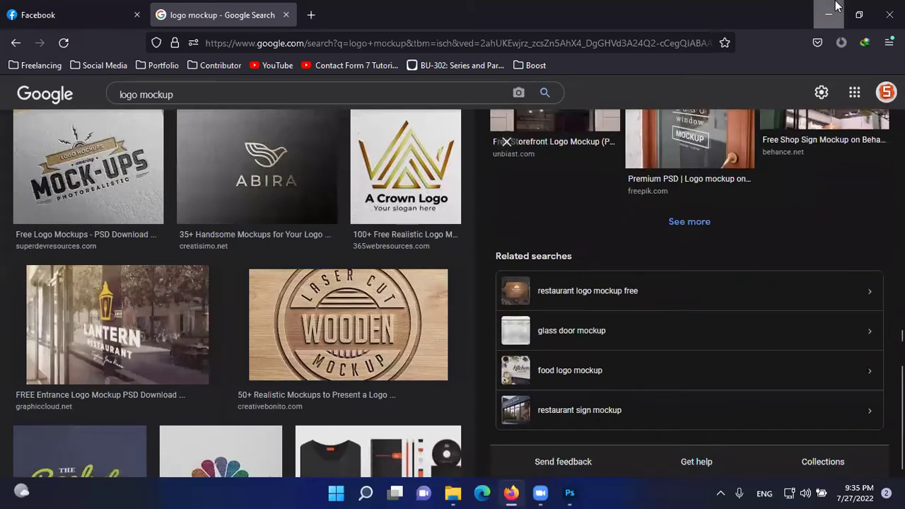
{"action": "left_click", "coordinate": [828, 14]}
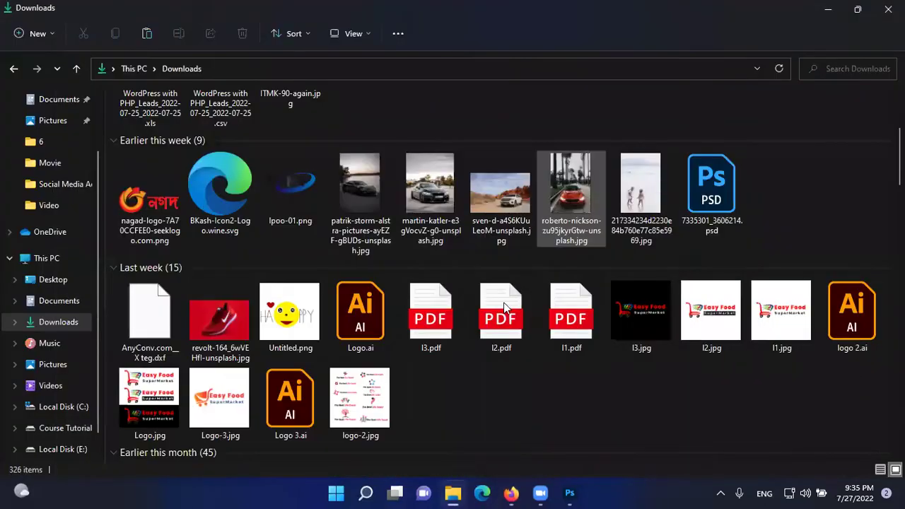
{"action": "left_click", "coordinate": [827, 10]}
{"action": "scroll", "coordinate": [264, 420], "scroll_direction": "up", "scroll_amount": 4}
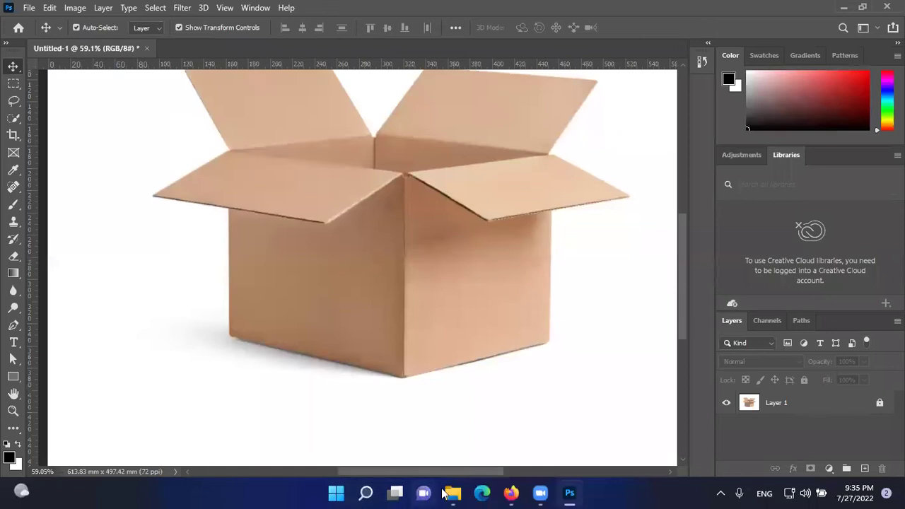
Try to bring the nagad-logo PNG from the Downloads folder into the box document in Photoshop.
{"action": "left_click", "coordinate": [451, 493]}
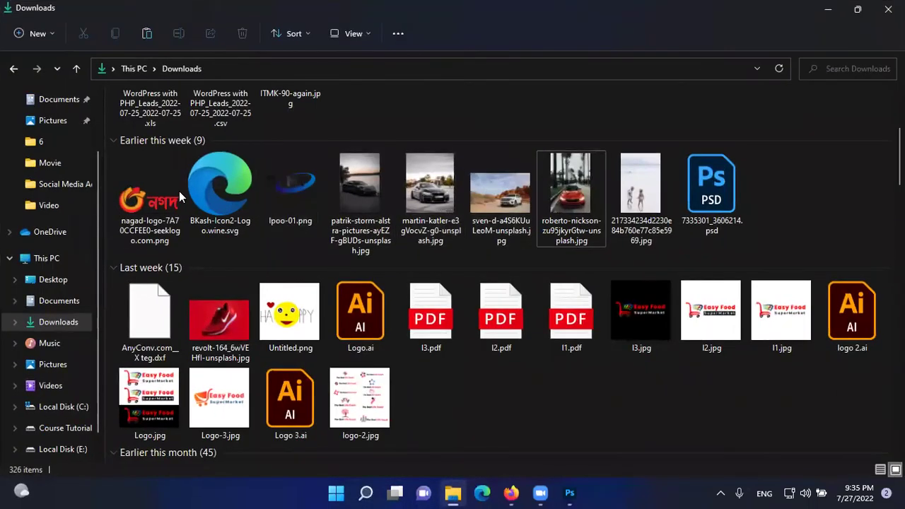
{"action": "left_click", "coordinate": [149, 198]}
{"action": "left_click_drag", "start_coordinate": [176, 217], "coordinate": [568, 493]}
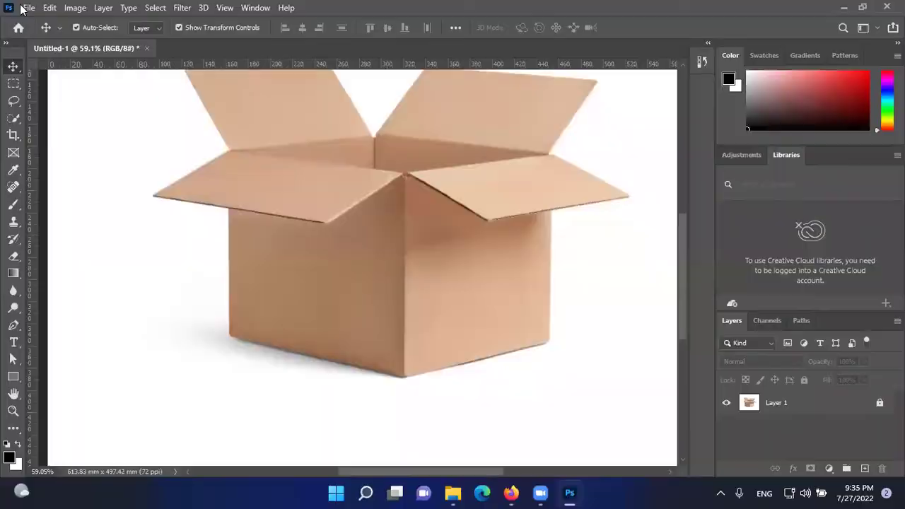
Place the nagad-logo PNG from the Downloads folder into the box document as an embedded file.
{"action": "left_click", "coordinate": [29, 8]}
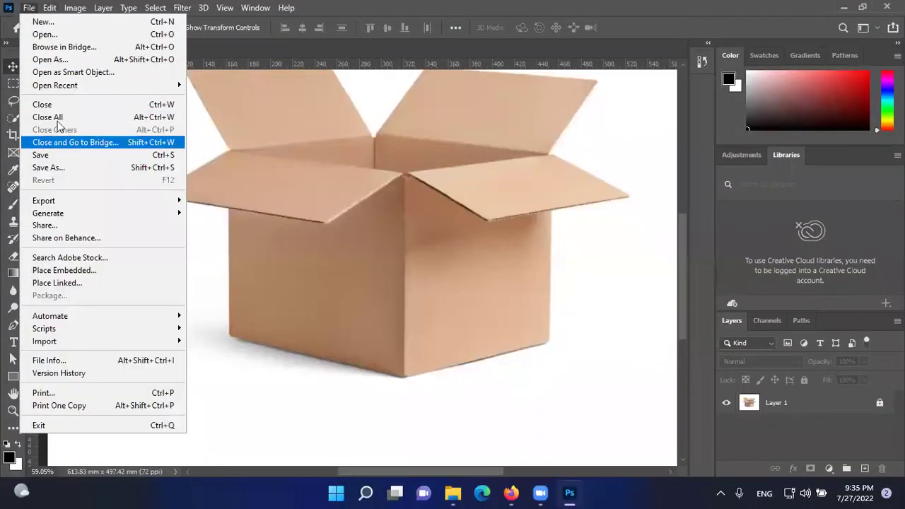
{"action": "left_click", "coordinate": [51, 273]}
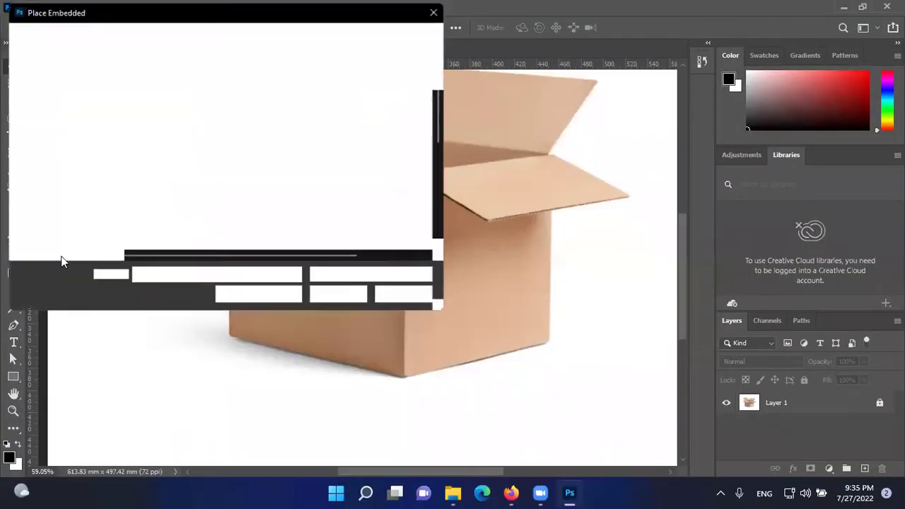
{"action": "scroll", "coordinate": [159, 188], "scroll_direction": "down", "scroll_amount": 2}
{"action": "left_click", "coordinate": [63, 132]}
{"action": "scroll", "coordinate": [176, 144], "scroll_direction": "down", "scroll_amount": 5}
{"action": "left_click", "coordinate": [168, 141]}
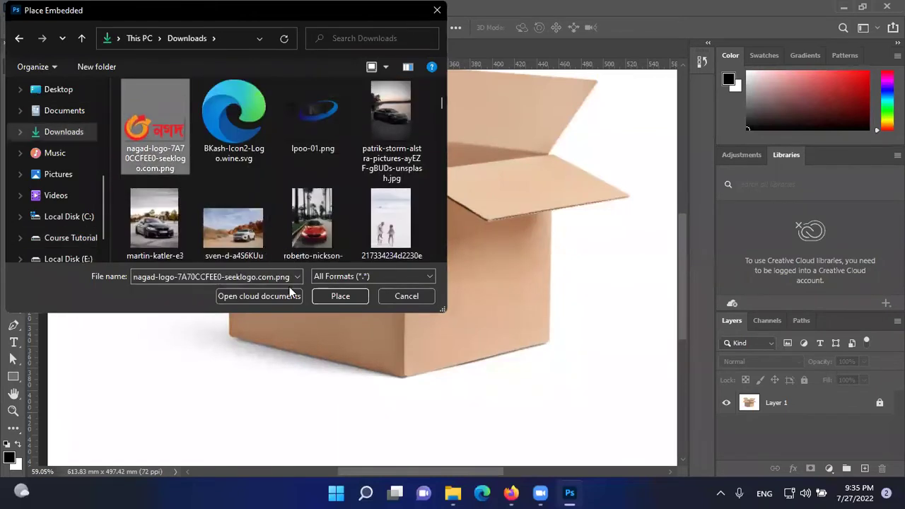
{"action": "left_click", "coordinate": [320, 296]}
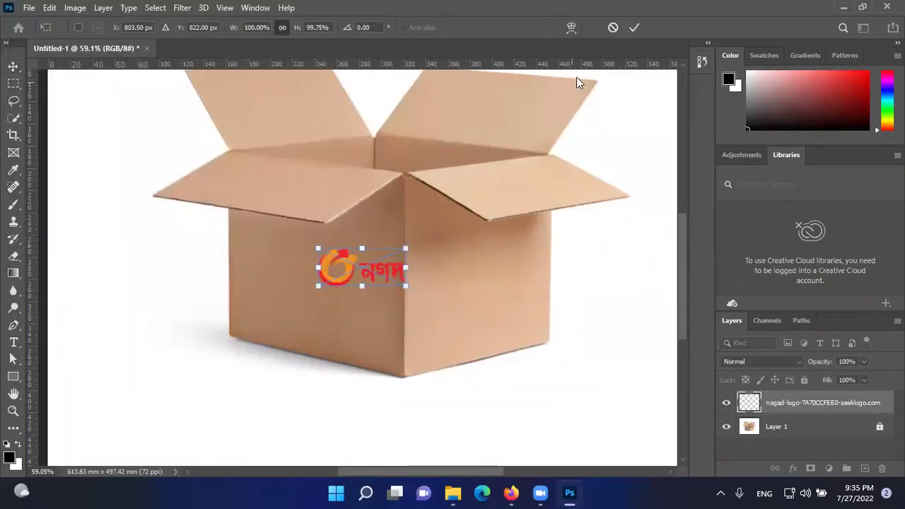
Enlarge the placed logo and position it across the box's right face.
{"action": "left_click_drag", "start_coordinate": [408, 291], "coordinate": [469, 364]}
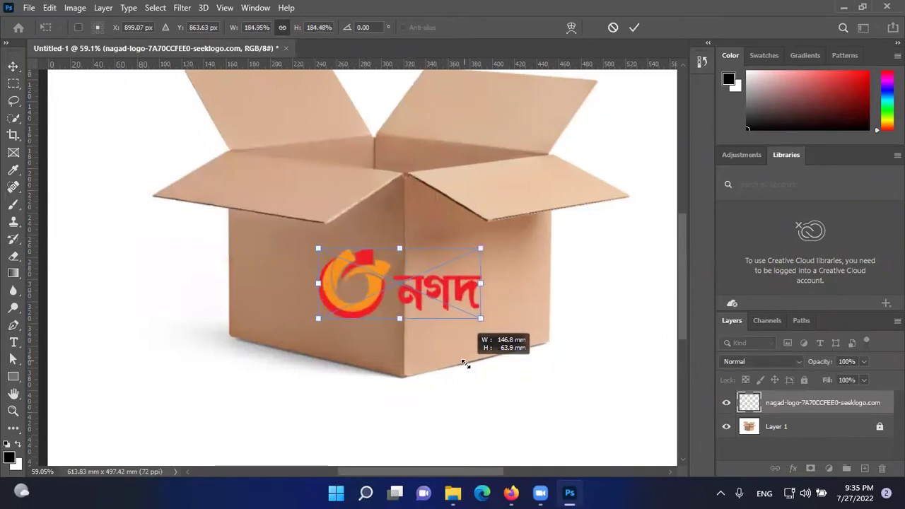
{"action": "left_click", "coordinate": [634, 28]}
{"action": "left_click_drag", "start_coordinate": [467, 298], "coordinate": [525, 291]}
{"action": "left_click", "coordinate": [634, 27]}
{"action": "left_click_drag", "start_coordinate": [462, 269], "coordinate": [484, 288]}
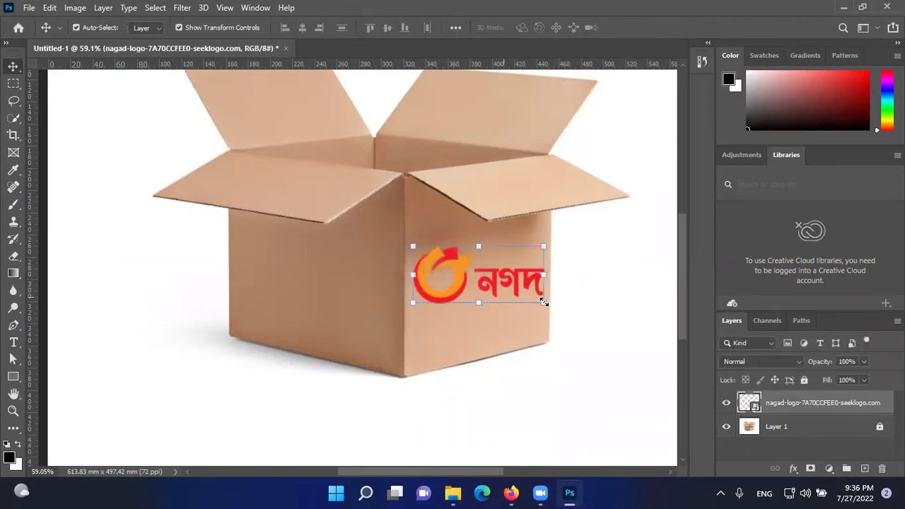
{"action": "left_click", "coordinate": [600, 297]}
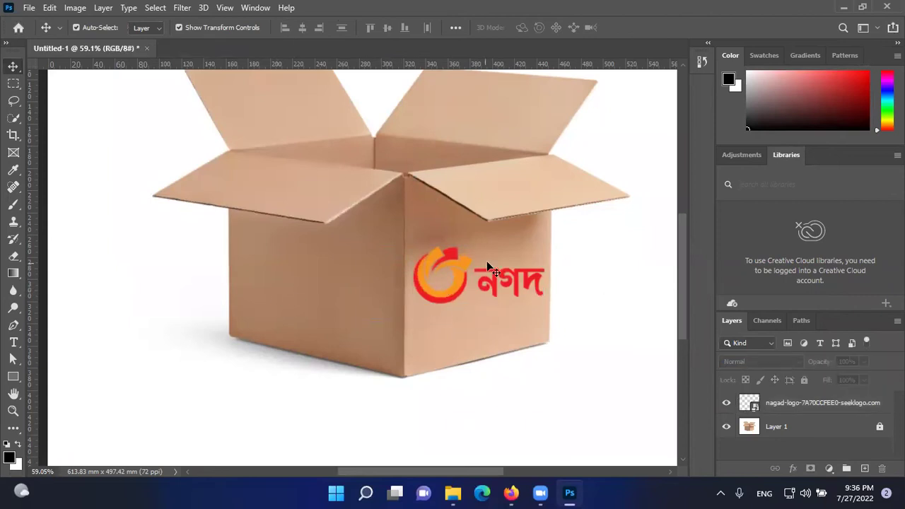
Scale the logo down to about 134% and centre it on the box's right face.
{"action": "left_click", "coordinate": [537, 282]}
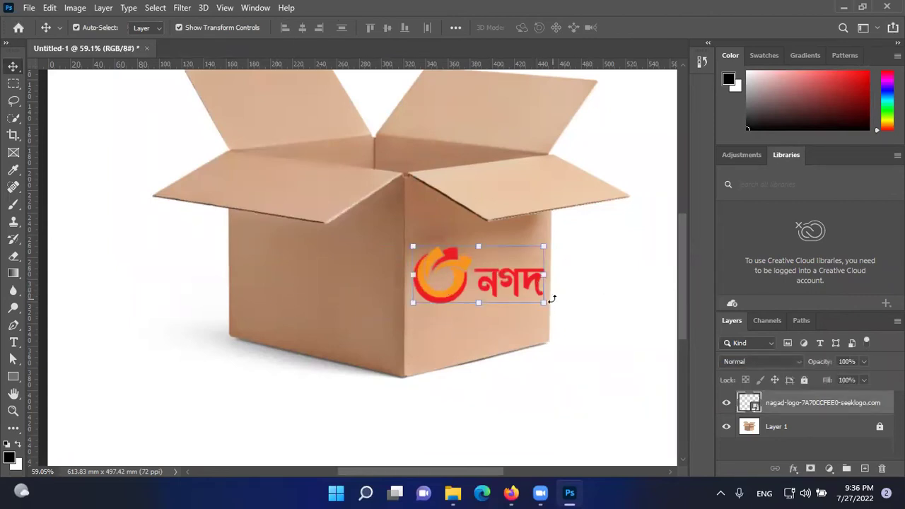
{"action": "left_click_drag", "start_coordinate": [544, 305], "coordinate": [530, 297]}
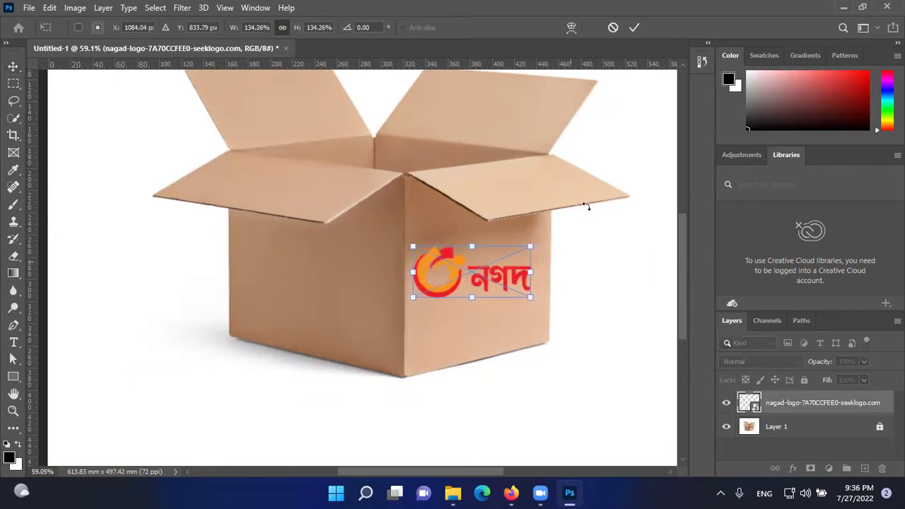
{"action": "left_click", "coordinate": [634, 27]}
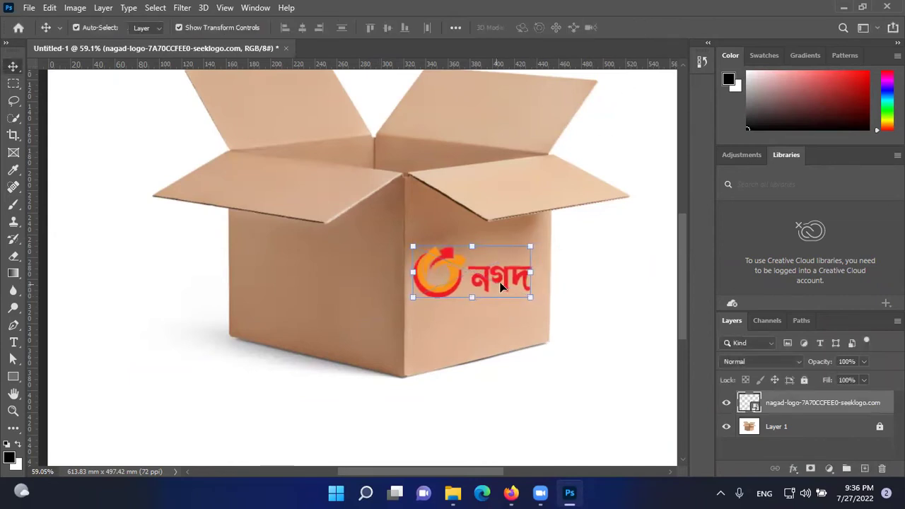
{"action": "left_click_drag", "start_coordinate": [504, 286], "coordinate": [505, 287]}
{"action": "left_click", "coordinate": [593, 293]}
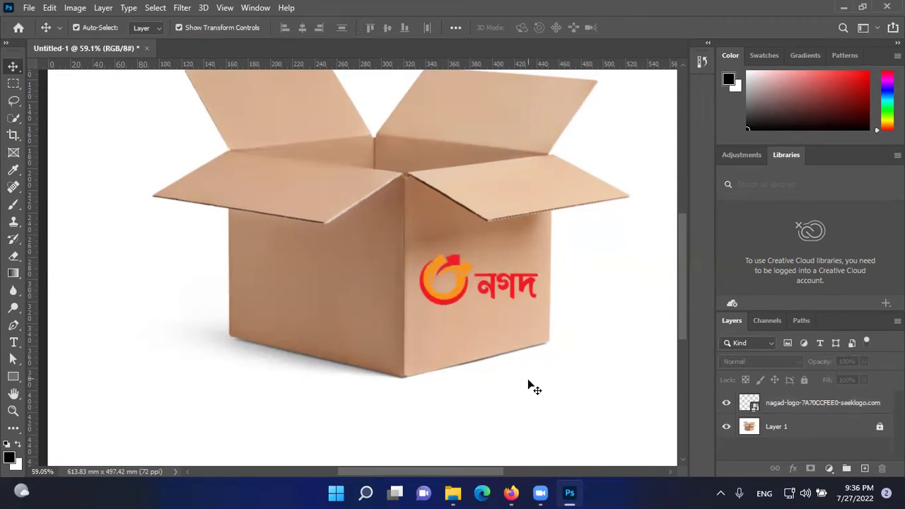
Try to rotate the logo by about -6.3° to follow the slant of the box's right face.
{"action": "scroll", "coordinate": [529, 385], "scroll_direction": "down", "scroll_amount": 3}
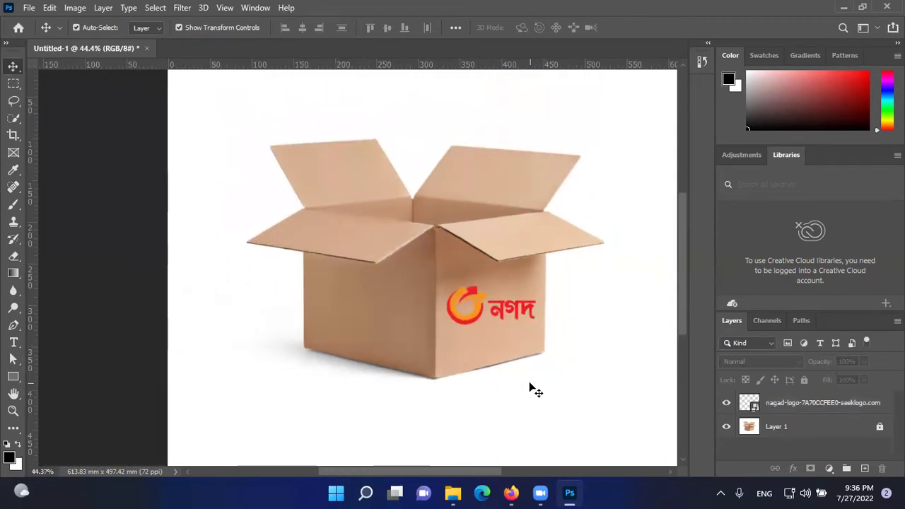
{"action": "scroll", "coordinate": [521, 323], "scroll_direction": "up", "scroll_amount": 2}
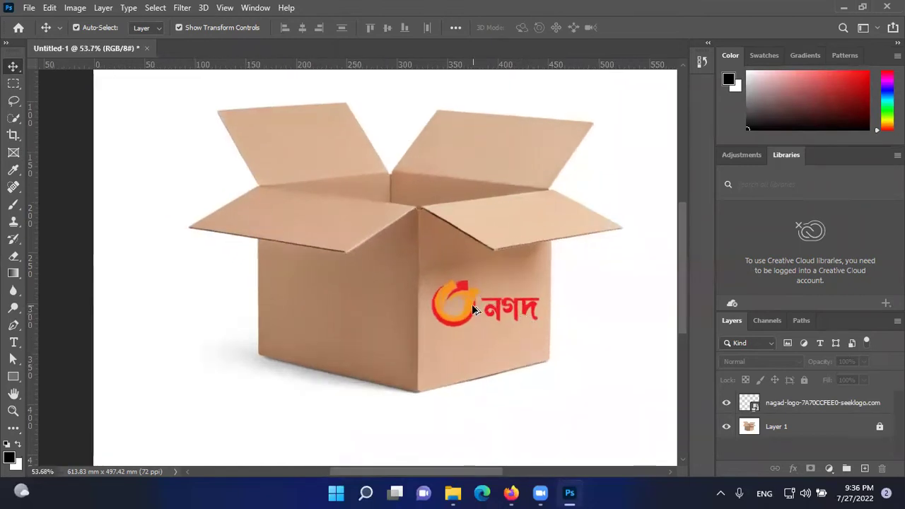
{"action": "left_click", "coordinate": [526, 305]}
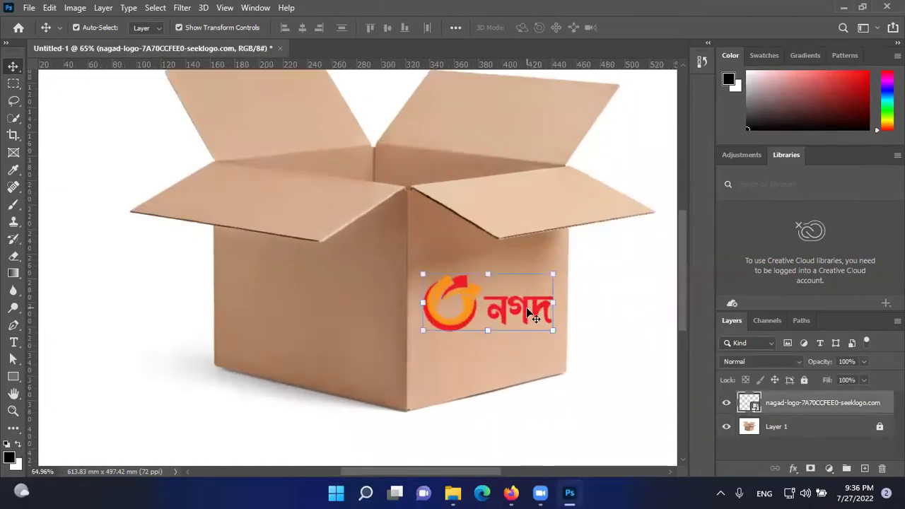
{"action": "mouse_move", "coordinate": [561, 338]}
{"action": "left_mouse_down"}
{"action": "mouse_move", "coordinate": [573, 317]}
{"action": "mouse_move", "coordinate": [572, 333]}
{"action": "left_mouse_up"}
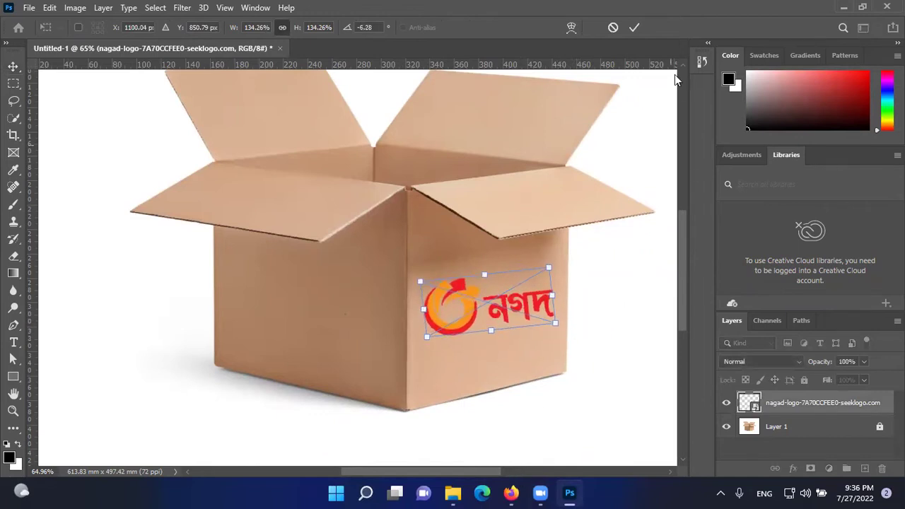
{"action": "left_click", "coordinate": [613, 27]}
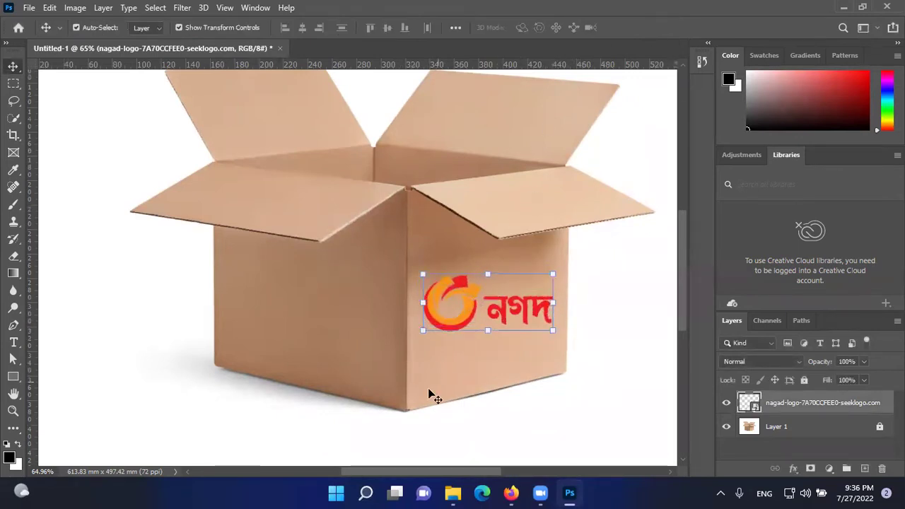
Load the logo layer's outline as a selection and copy the logo.
{"action": "left_click", "coordinate": [439, 359]}
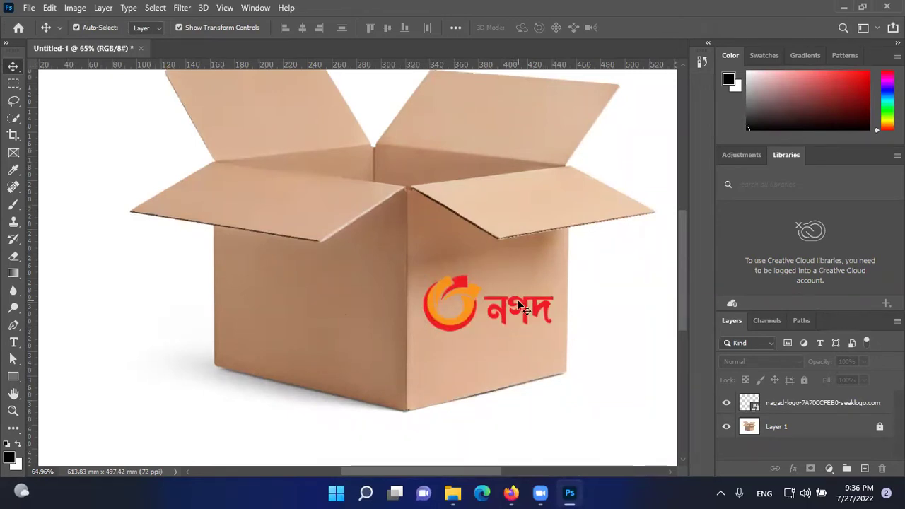
{"action": "left_click", "coordinate": [552, 311]}
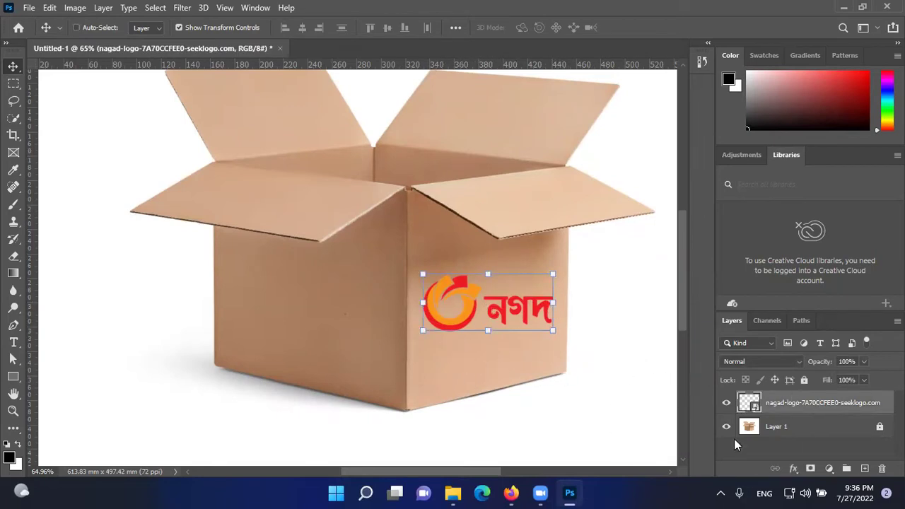
{"action": "key", "text": "ctrl"}
{"action": "left_click", "coordinate": [749, 401], "text": "ctrl"}
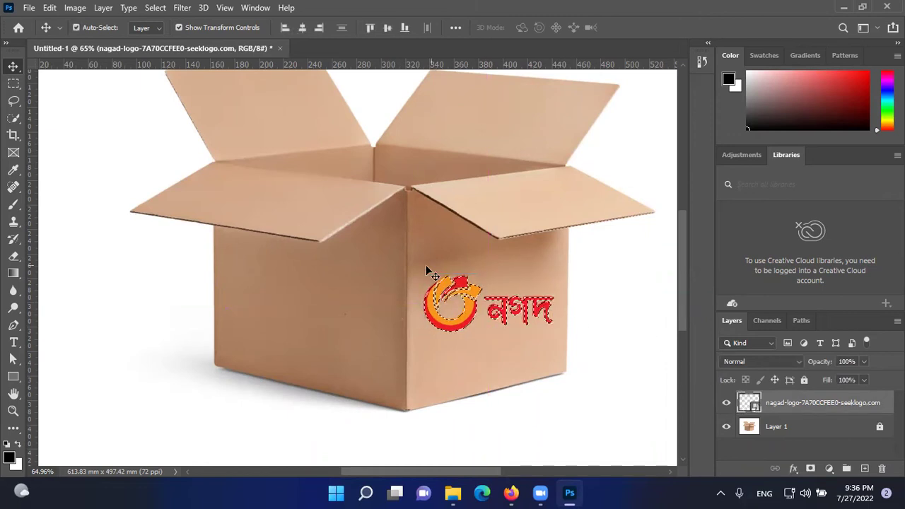
{"action": "key", "text": "ctrl"}
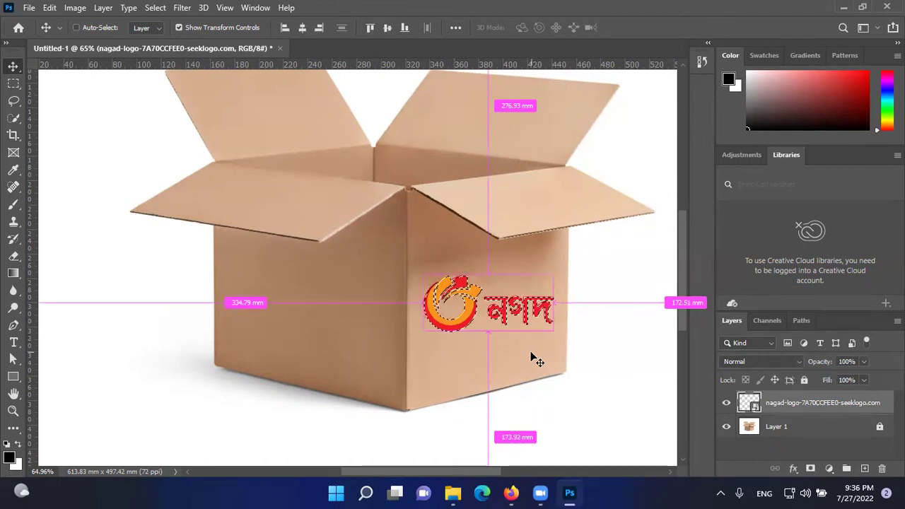
{"action": "key", "text": "ctrl"}
Clear the selection and replace the logo layer with a new empty layer above the box photo.
{"action": "key", "text": "ctrl+d"}
{"action": "key", "text": "Delete"}
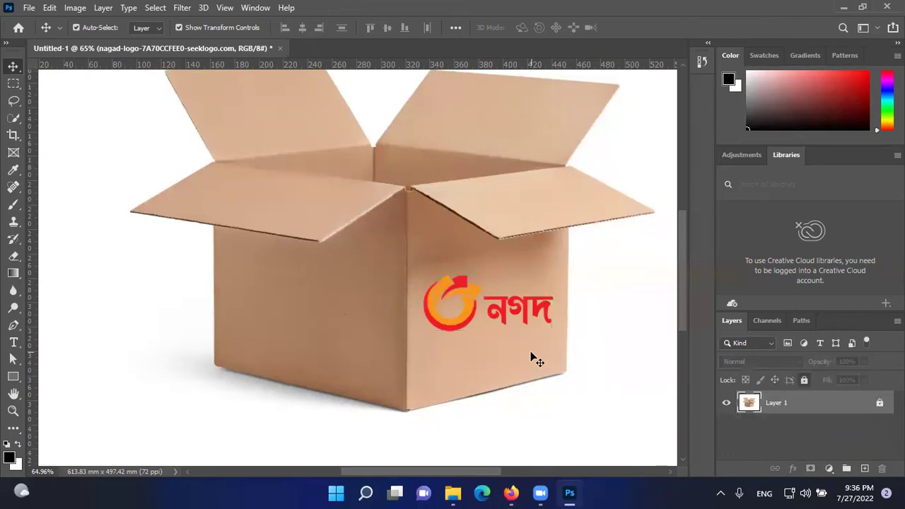
{"action": "left_click", "coordinate": [864, 469]}
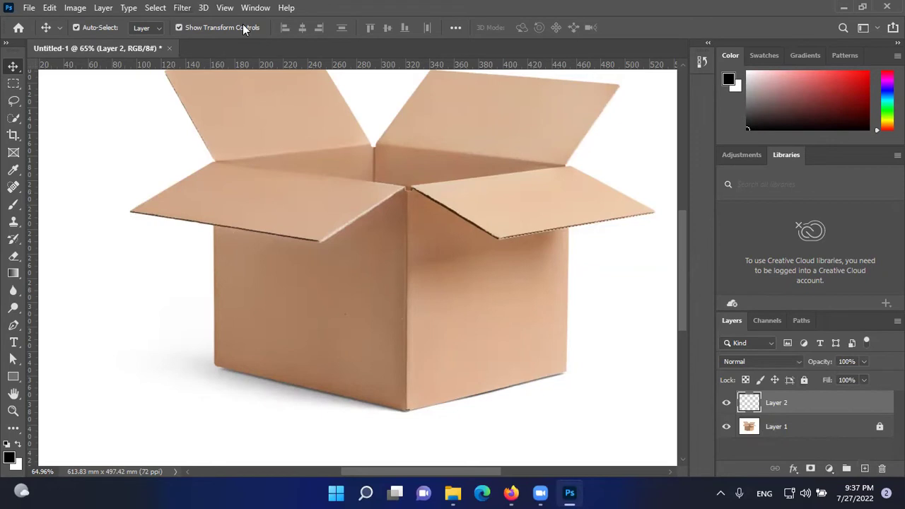
Open the Vanishing Point filter on the empty layer and activate the Create Plane tool.
{"action": "left_click", "coordinate": [182, 8]}
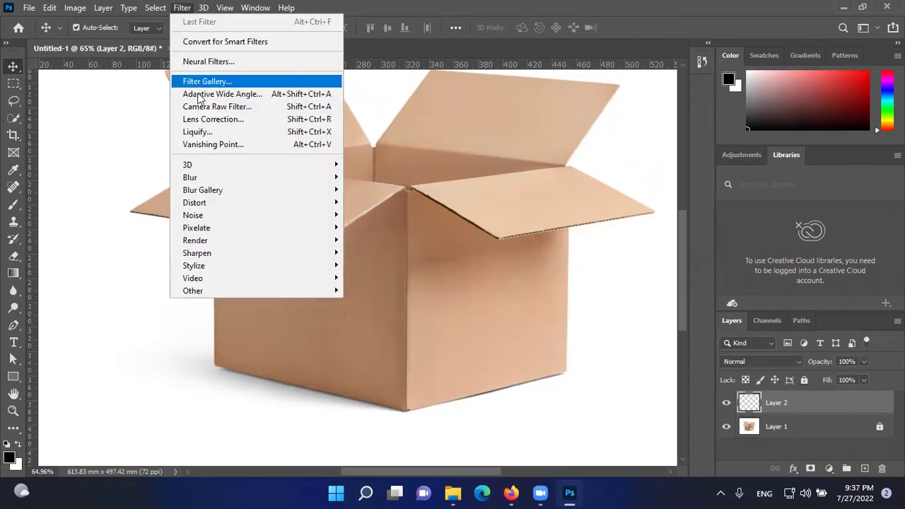
{"action": "left_click", "coordinate": [211, 143]}
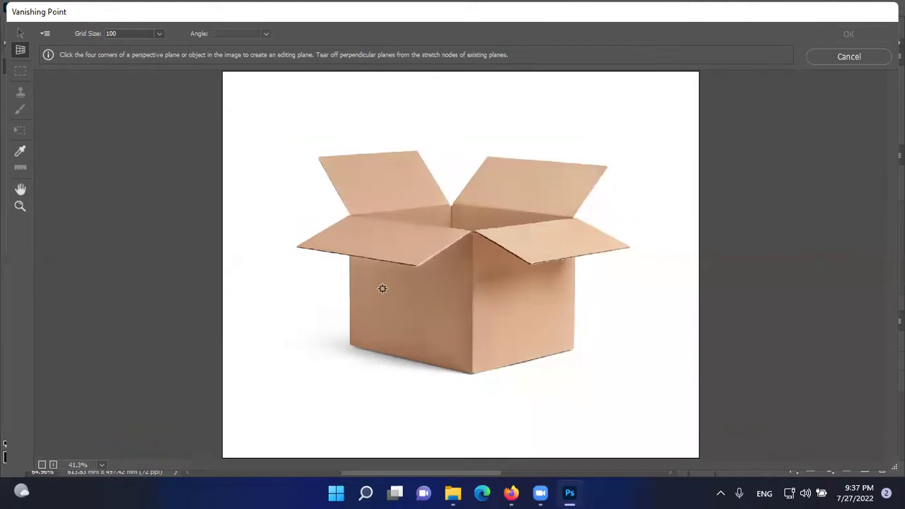
{"action": "scroll", "coordinate": [381, 288], "scroll_direction": "up", "scroll_amount": 5}
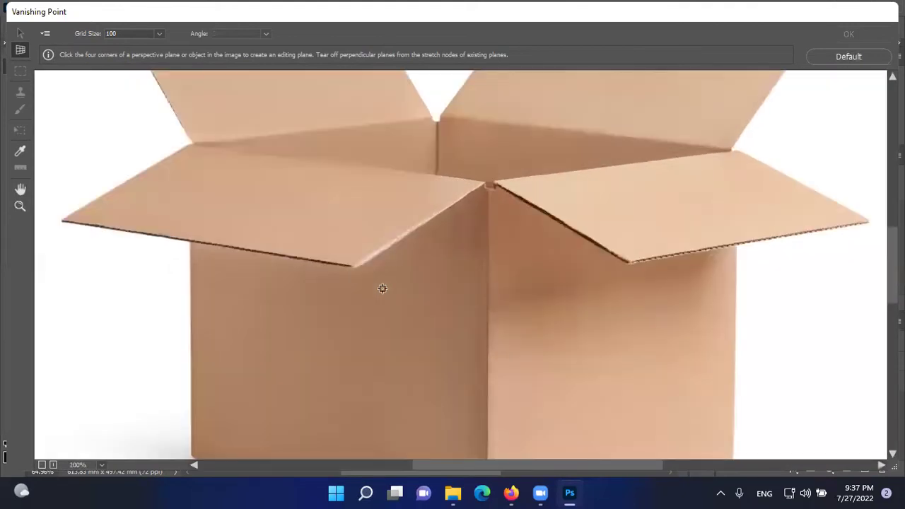
{"action": "key", "text": "h"}
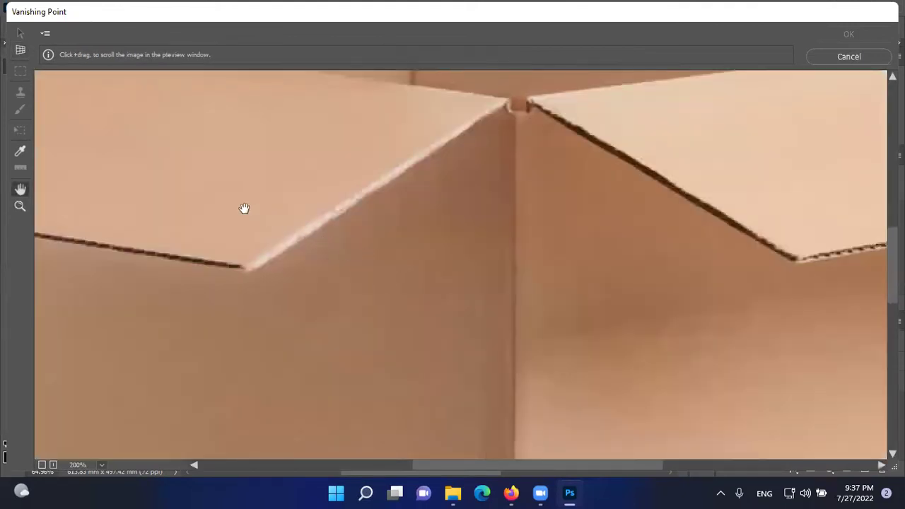
{"action": "left_click_drag", "start_coordinate": [174, 186], "coordinate": [827, 292]}
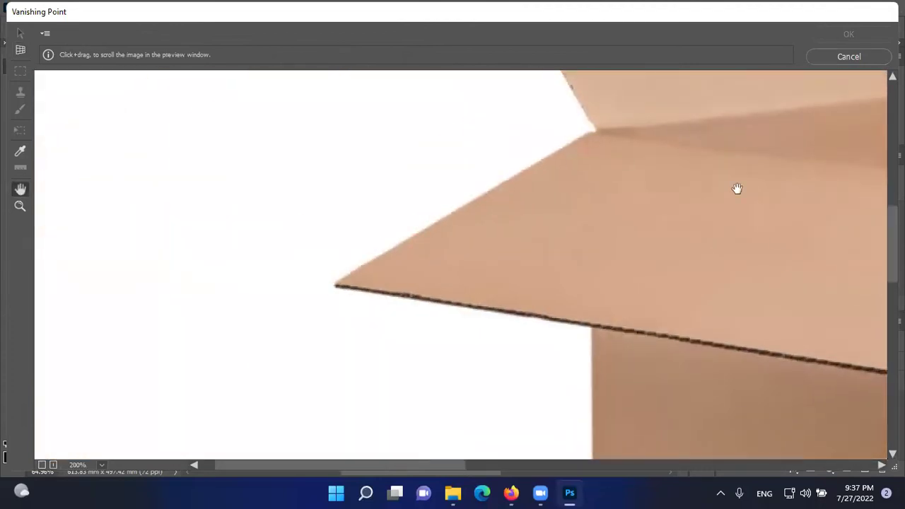
{"action": "key", "text": "c"}
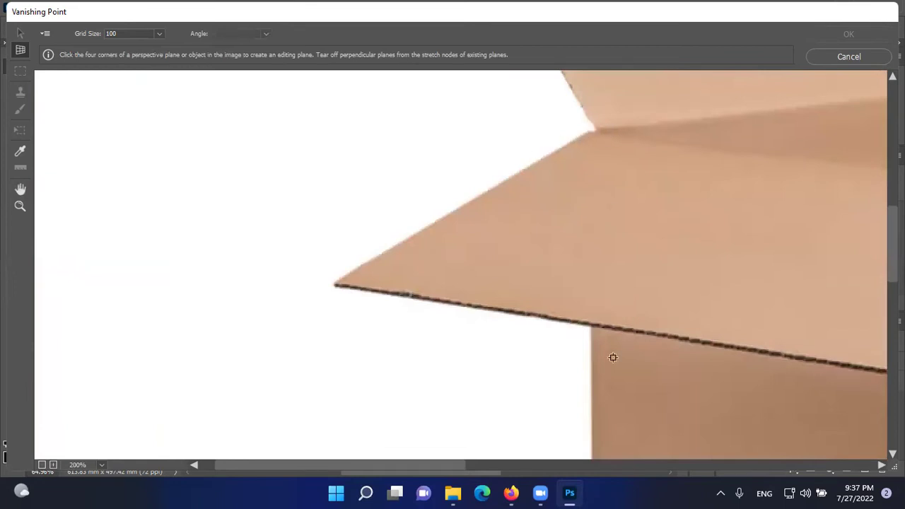
{"action": "left_click", "coordinate": [591, 130]}
{"action": "scroll", "coordinate": [503, 410], "scroll_direction": "down", "scroll_amount": 5}
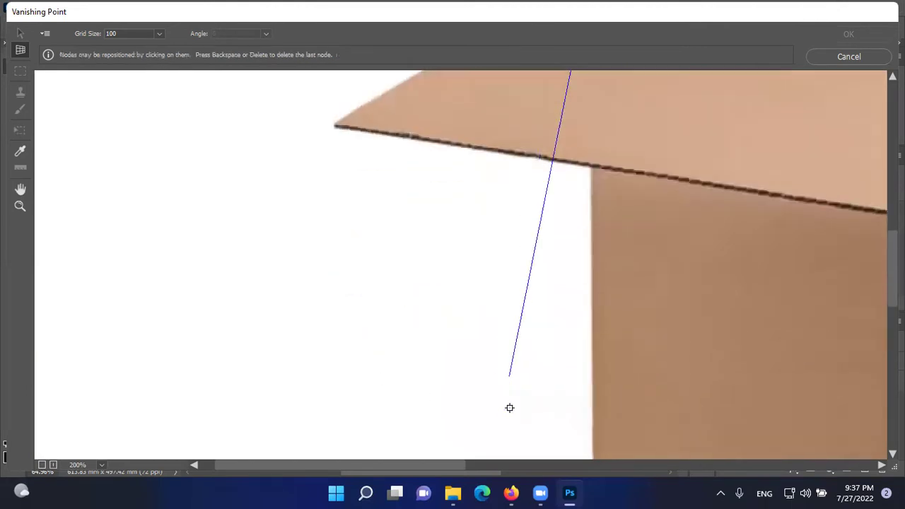
{"action": "scroll", "coordinate": [509, 407], "scroll_direction": "down", "scroll_amount": 2}
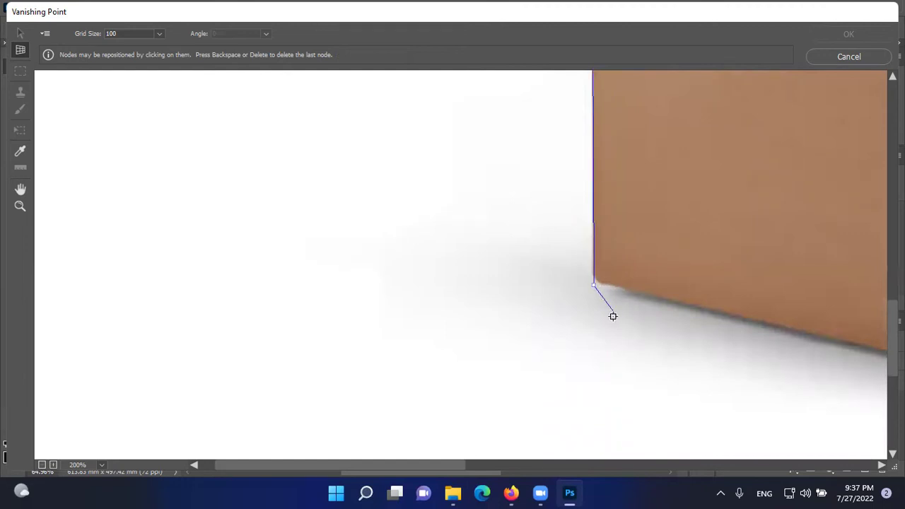
{"action": "key", "text": "ctrl+minus"}
{"action": "key", "text": "ctrl+minus"}
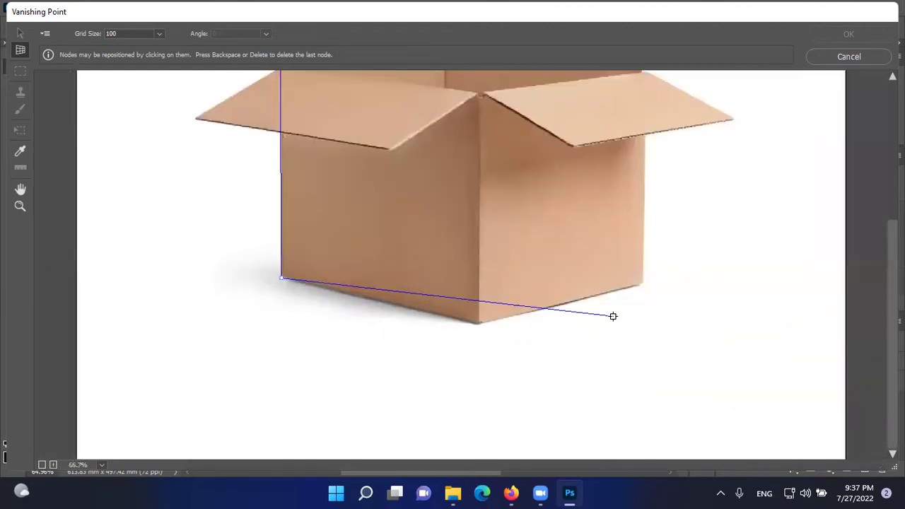
{"action": "key", "text": "ctrl+plus"}
{"action": "key", "text": "ctrl+plus"}
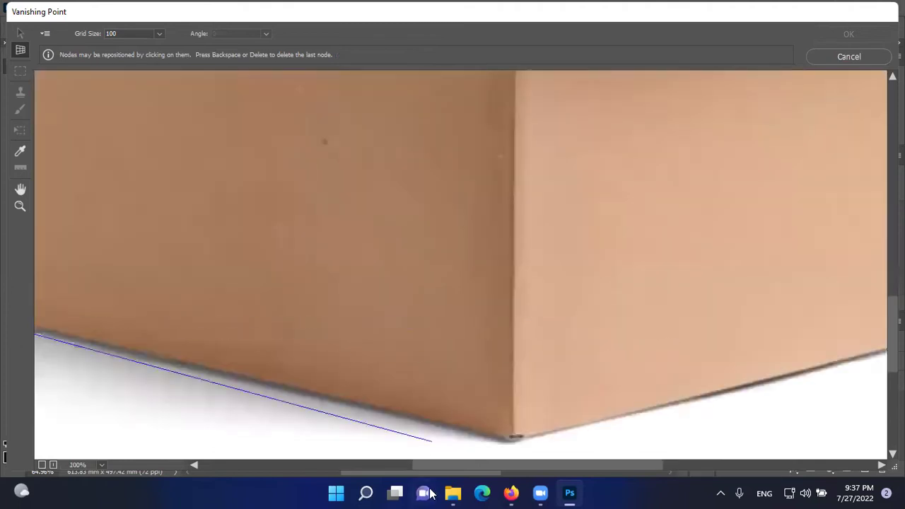
{"action": "scroll", "coordinate": [495, 396], "scroll_direction": "down", "scroll_amount": 2}
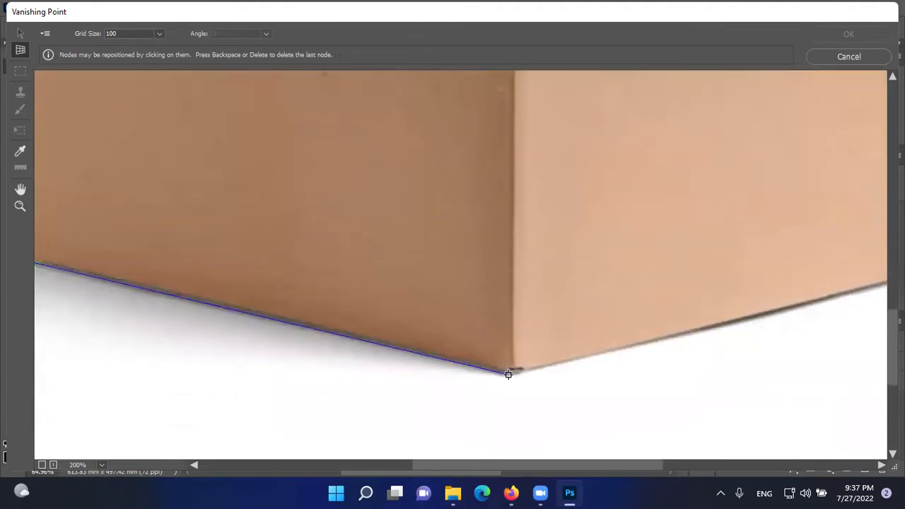
{"action": "left_click", "coordinate": [513, 372]}
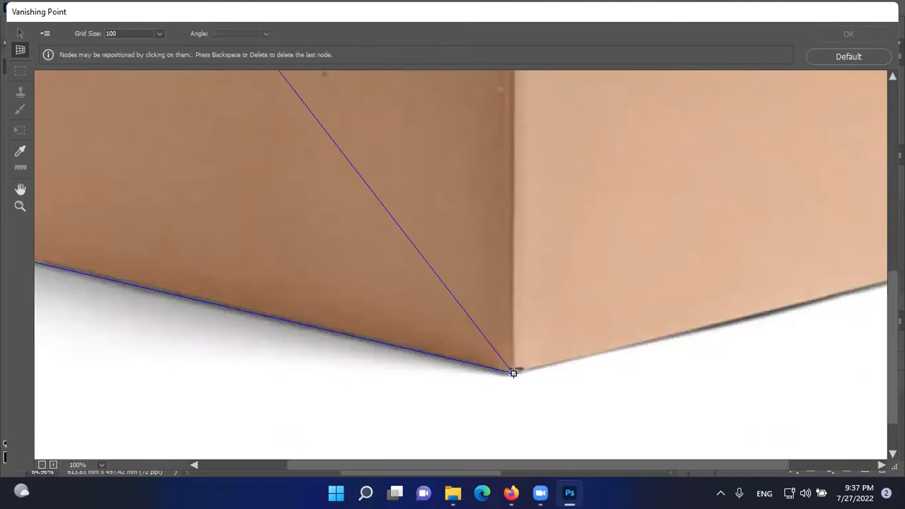
{"action": "scroll", "coordinate": [513, 372], "scroll_direction": "down", "scroll_amount": 2}
{"action": "scroll", "coordinate": [482, 322], "scroll_direction": "up", "scroll_amount": 5}
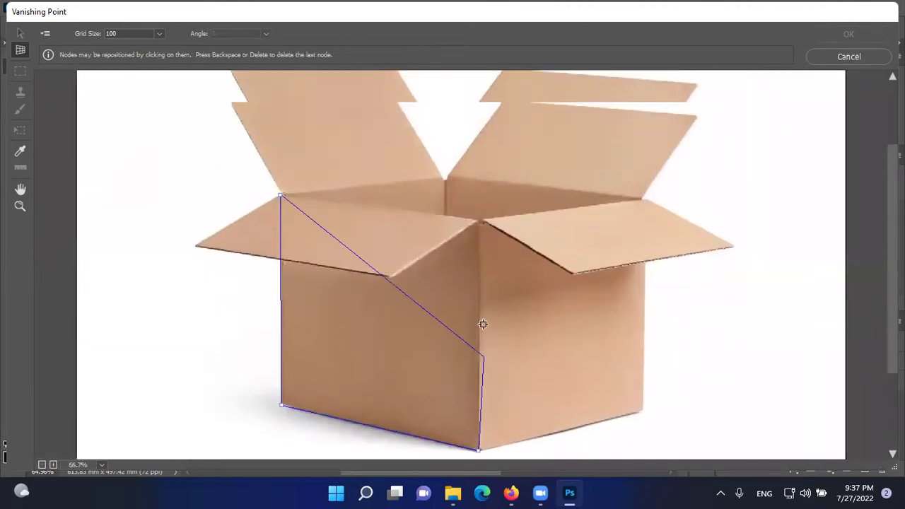
{"action": "scroll", "coordinate": [463, 311], "scroll_direction": "down", "scroll_amount": 1}
{"action": "scroll", "coordinate": [472, 323], "scroll_direction": "down", "scroll_amount": 2}
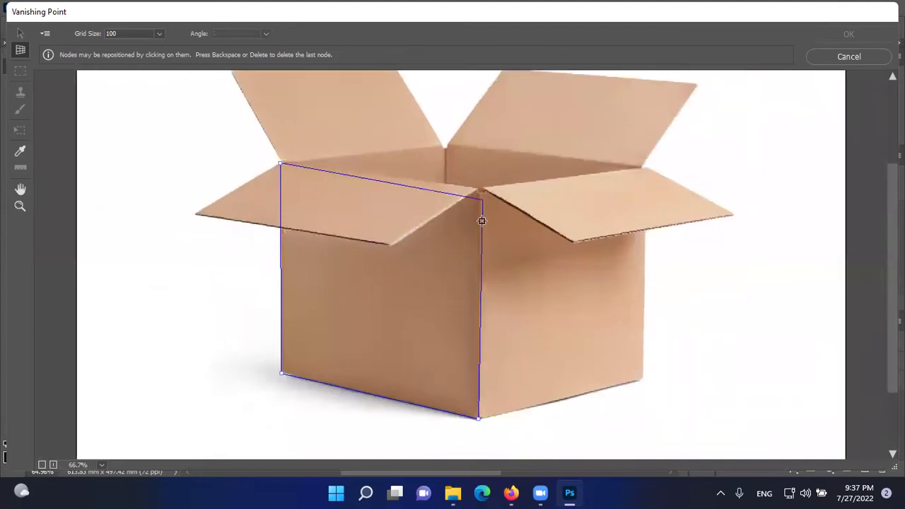
{"action": "left_click", "coordinate": [523, 272]}
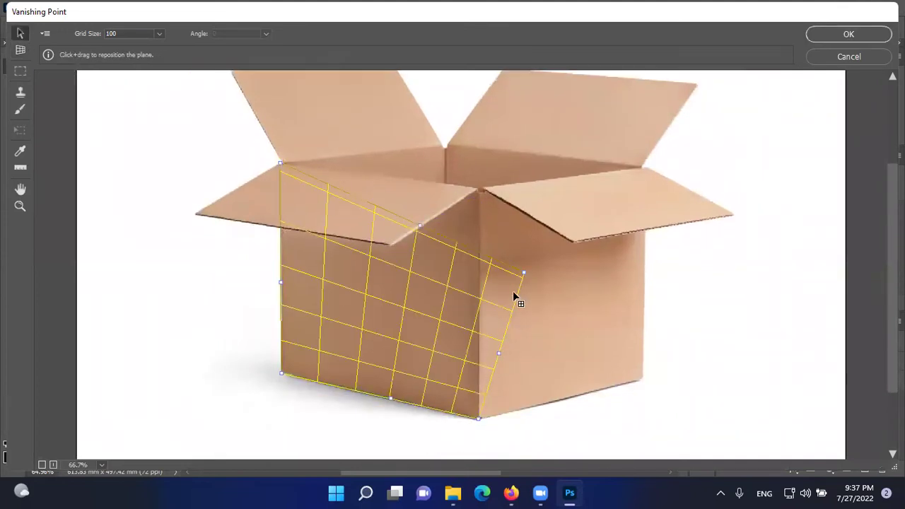
{"action": "key", "text": "BackSpace"}
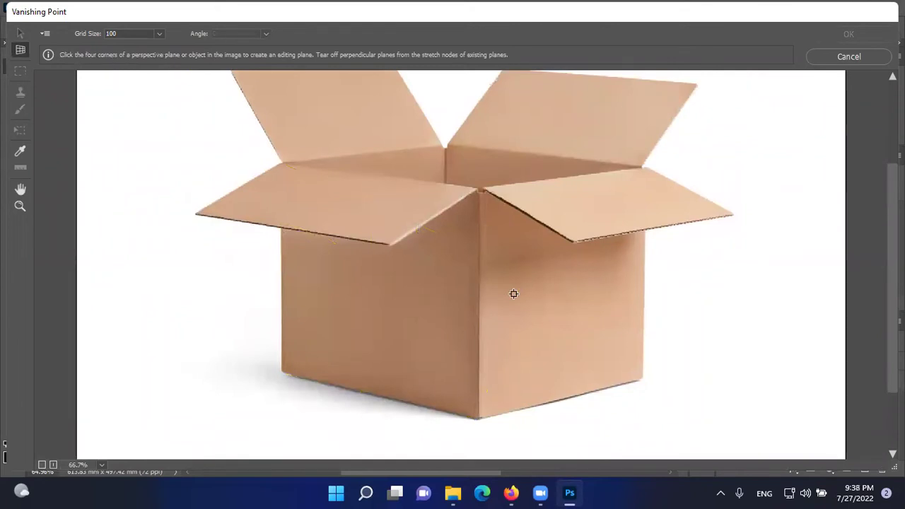
{"action": "key", "text": "ctrl+alt+z"}
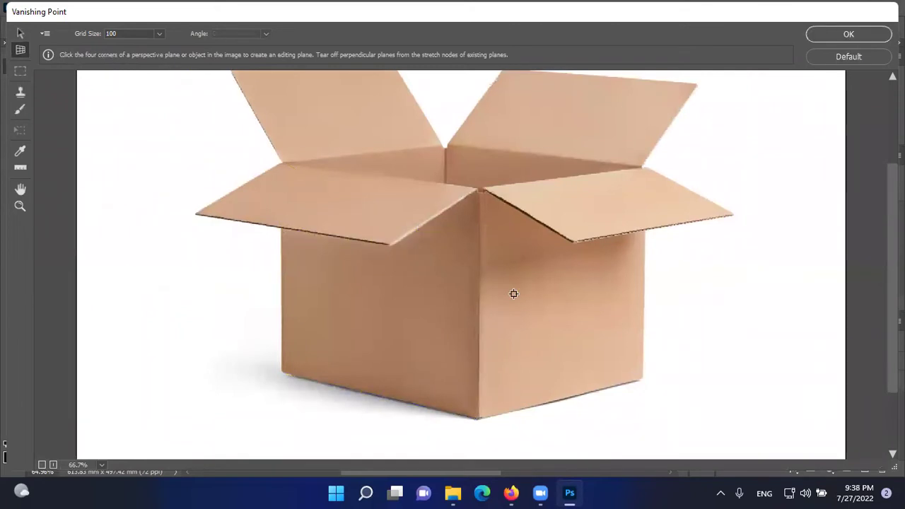
{"action": "key", "text": "BackSpace"}
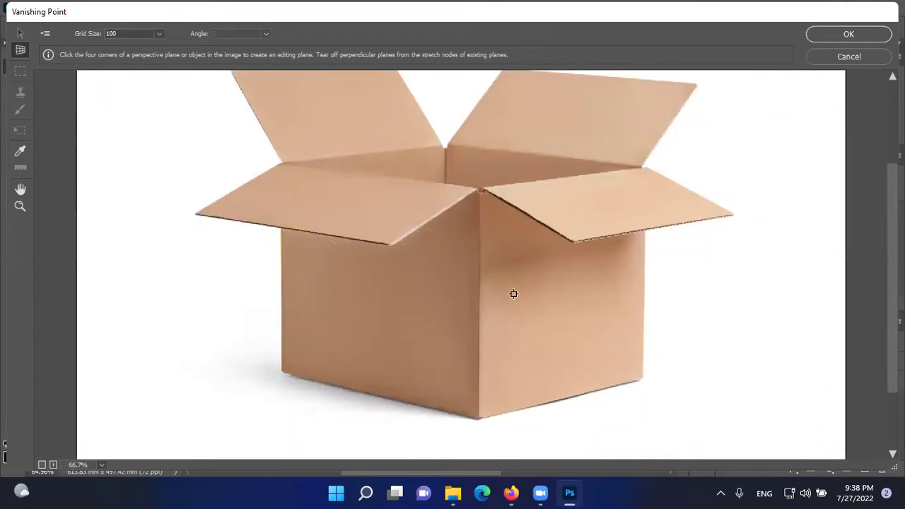
Outline the box's left face with a perspective plane, placing its nodes on the four corners of the face.
{"action": "left_click", "coordinate": [280, 162]}
{"action": "left_click", "coordinate": [326, 358]}
{"action": "key", "text": "alt"}
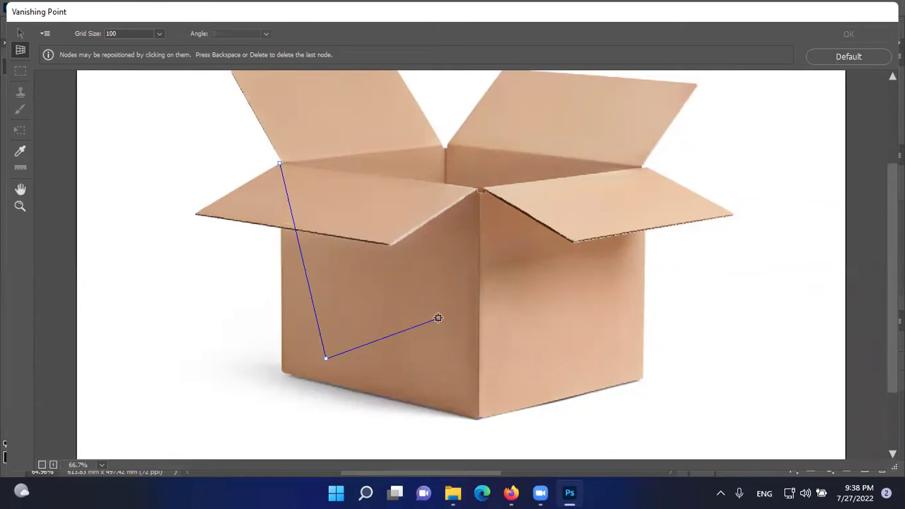
{"action": "key", "text": "BackSpace"}
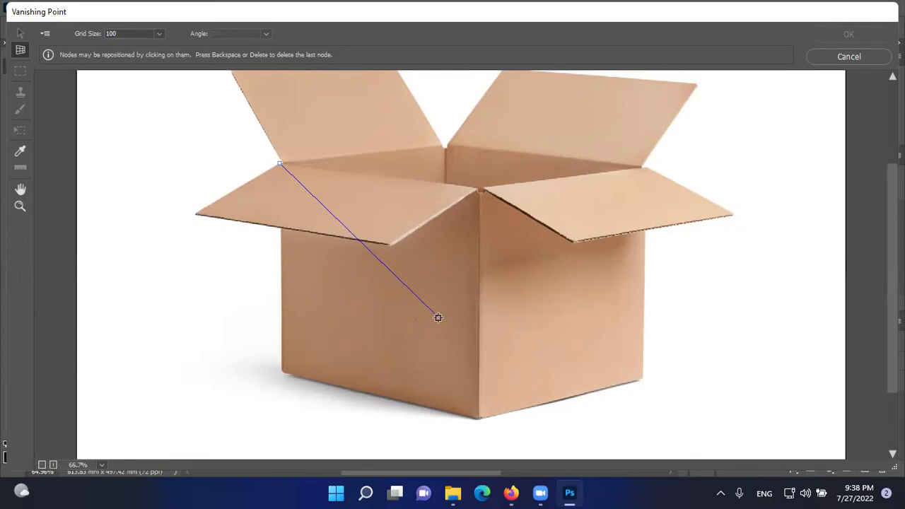
{"action": "left_click", "coordinate": [281, 372]}
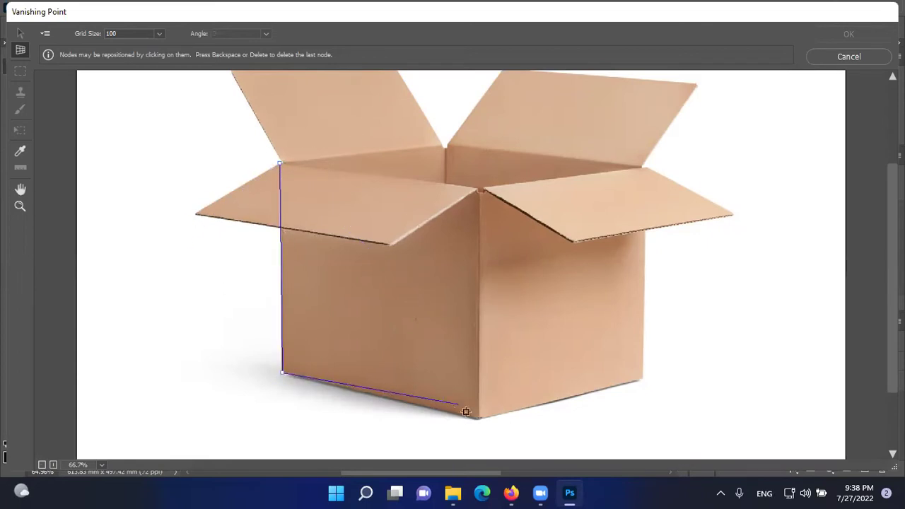
{"action": "left_click", "coordinate": [480, 419]}
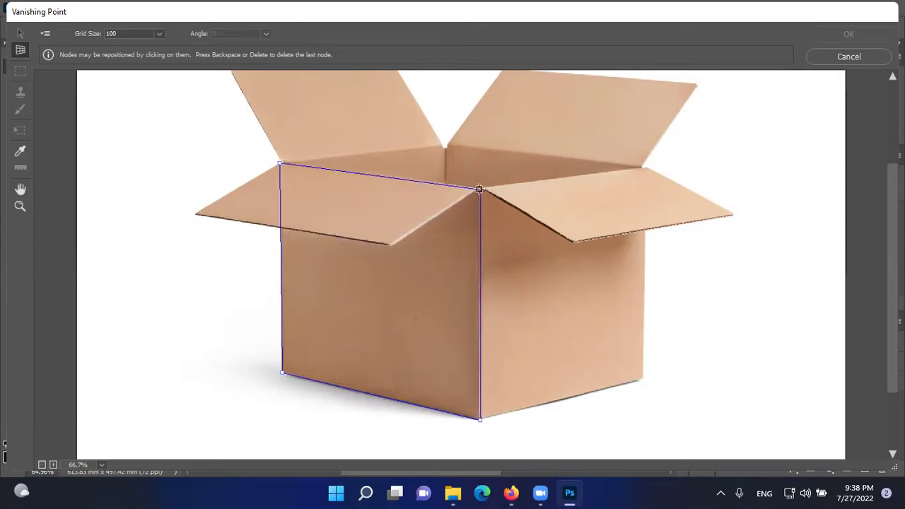
{"action": "left_click", "coordinate": [480, 189]}
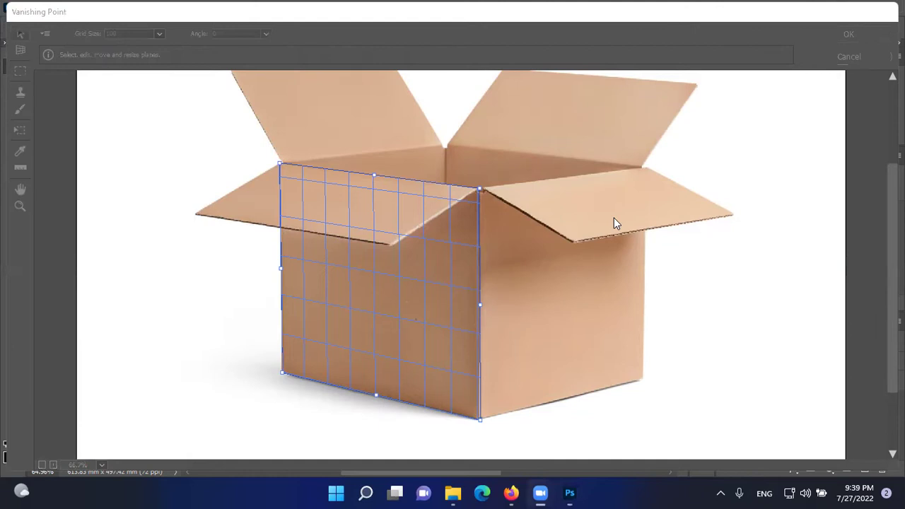
Tear off a perpendicular plane from the left plane's front vertical edge and extend it across the box's right face.
{"action": "key", "text": "c"}
{"action": "key", "text": "alt"}
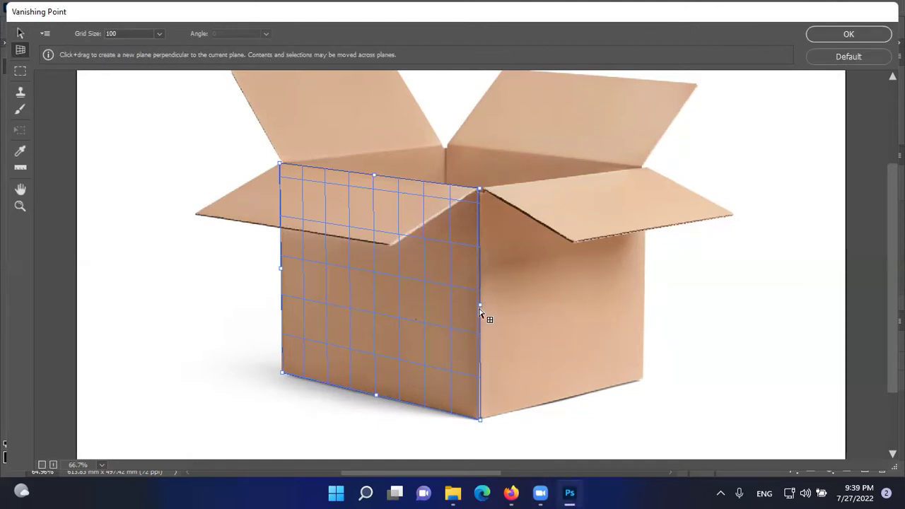
{"action": "key", "text": "alt"}
{"action": "left_click_drag", "start_coordinate": [479, 309], "coordinate": [644, 288]}
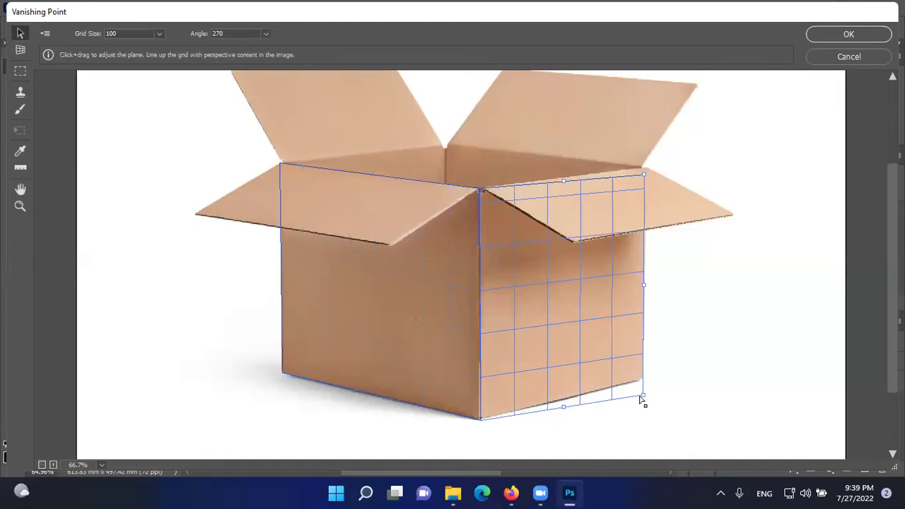
Align the right plane's lower outer corner with the bottom outer corner of the box's right face.
{"action": "scroll", "coordinate": [639, 401], "scroll_direction": "up", "scroll_amount": 2}
{"action": "key", "text": "space"}
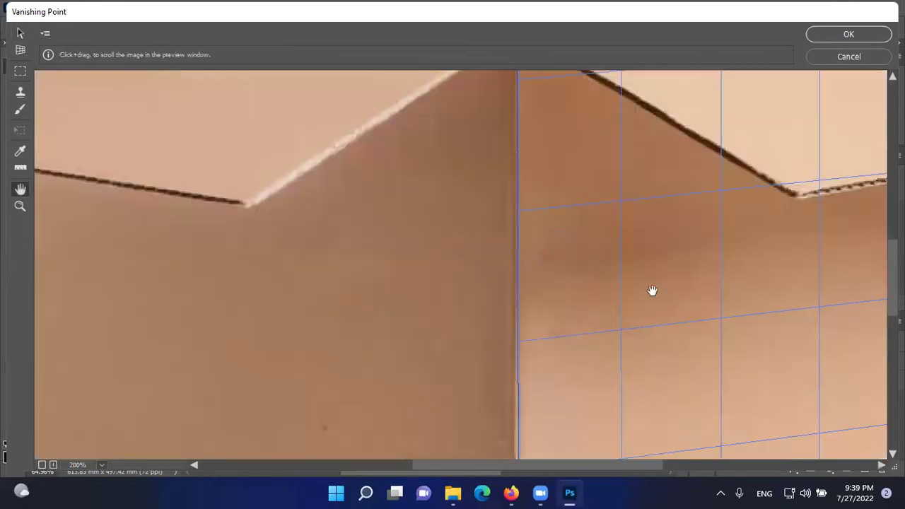
{"action": "left_click_drag", "start_coordinate": [647, 307], "coordinate": [345, 198]}
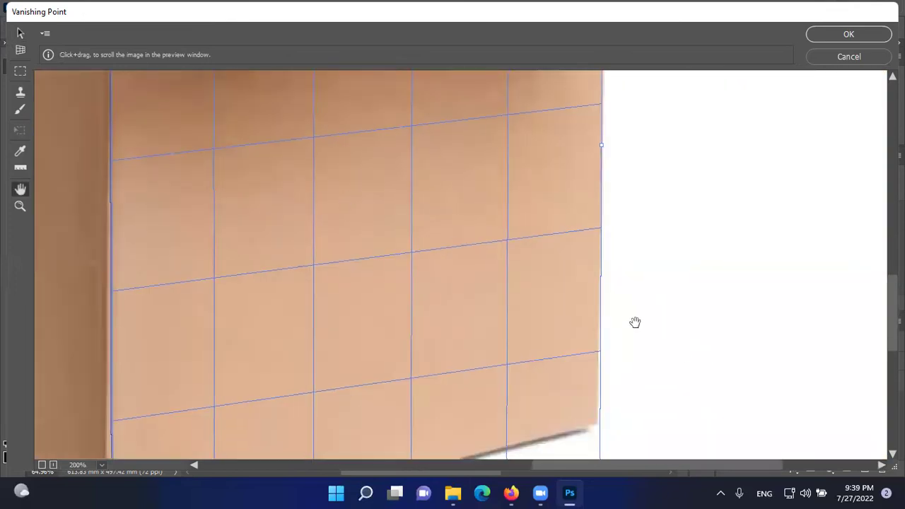
{"action": "left_click_drag", "start_coordinate": [634, 205], "coordinate": [642, 156]}
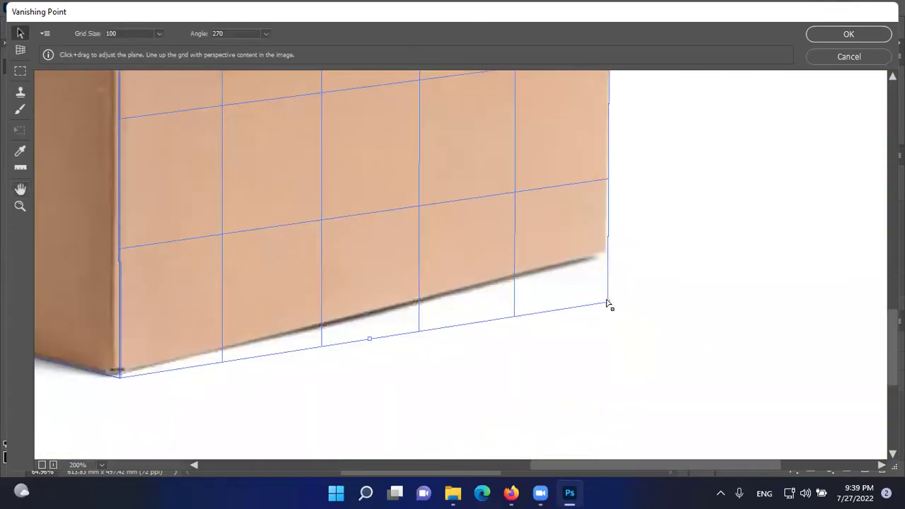
{"action": "left_click_drag", "start_coordinate": [609, 303], "coordinate": [600, 259]}
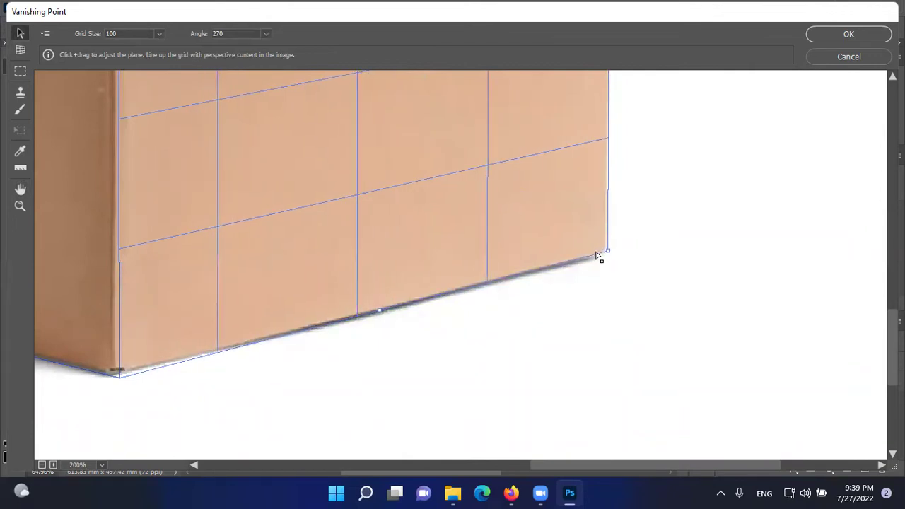
{"action": "scroll", "coordinate": [592, 262], "scroll_direction": "down", "scroll_amount": 1}
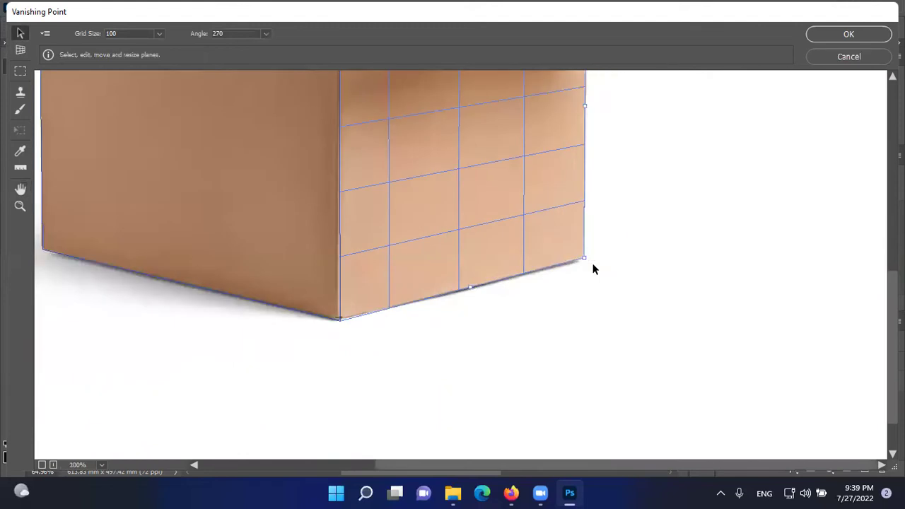
Align the right plane's upper outer corner with the top rim of the box's right face and deselect the plane.
{"action": "scroll", "coordinate": [592, 269], "scroll_direction": "up", "scroll_amount": 5}
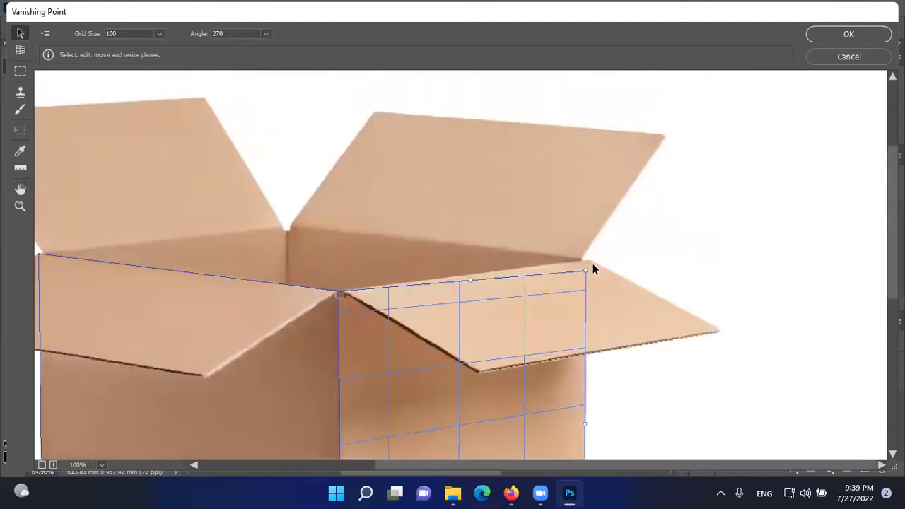
{"action": "scroll", "coordinate": [593, 268], "scroll_direction": "up", "scroll_amount": 1}
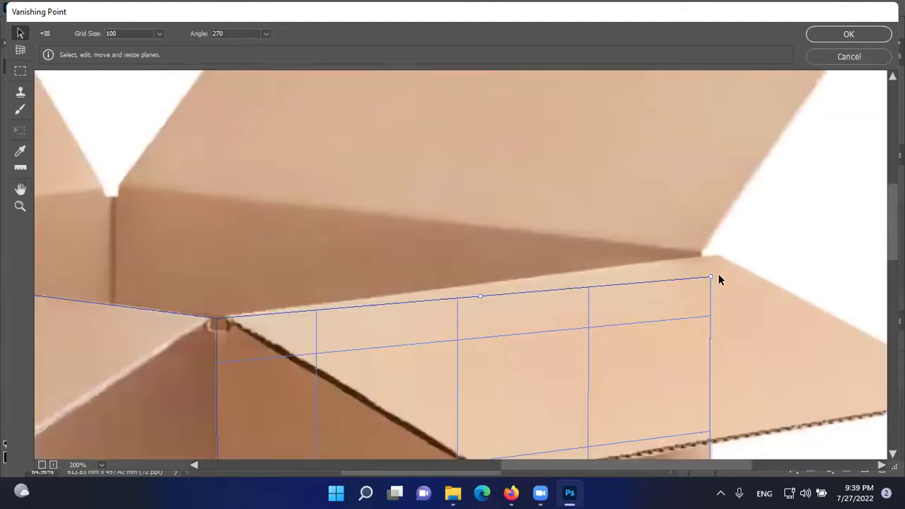
{"action": "left_click_drag", "start_coordinate": [710, 277], "coordinate": [710, 259]}
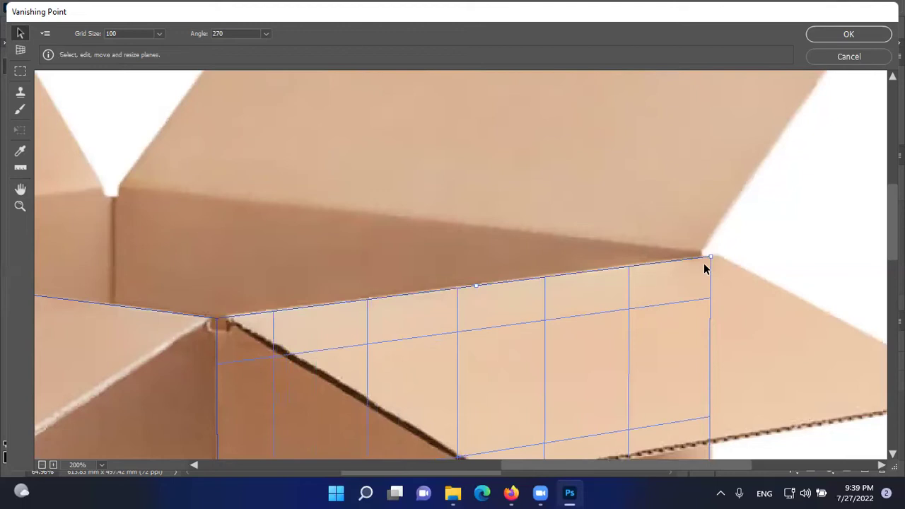
{"action": "scroll", "coordinate": [703, 269], "scroll_direction": "down", "scroll_amount": 4}
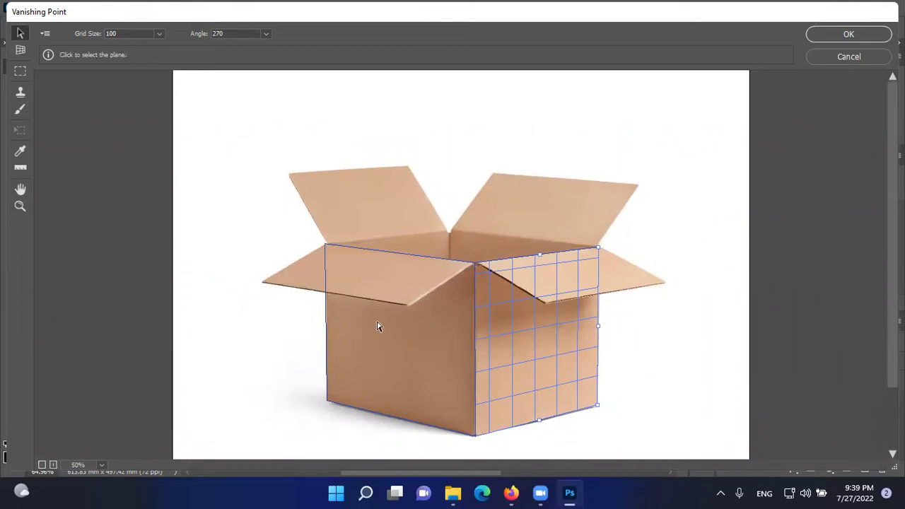
{"action": "left_click", "coordinate": [246, 179]}
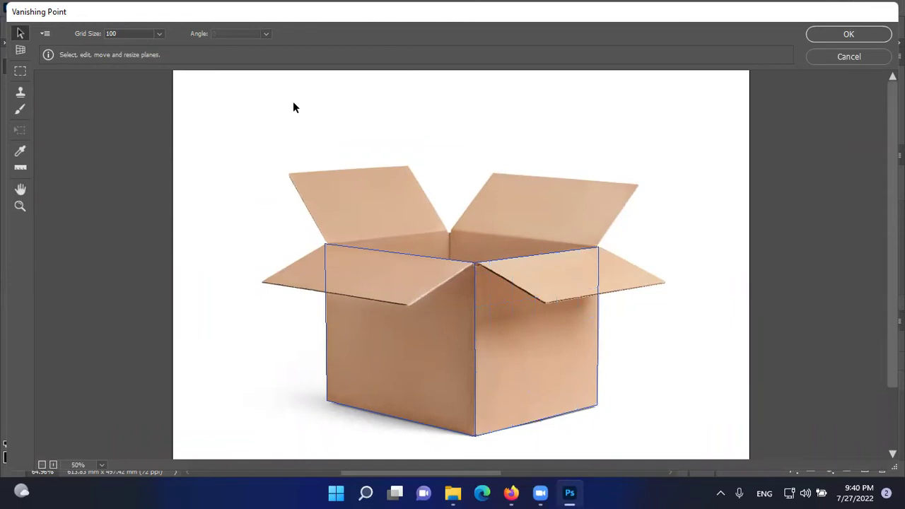
Paste the copied logo into the Vanishing Point preview as a floating selection.
{"action": "scroll", "coordinate": [292, 104], "scroll_direction": "down", "scroll_amount": 1, "text": "alt"}
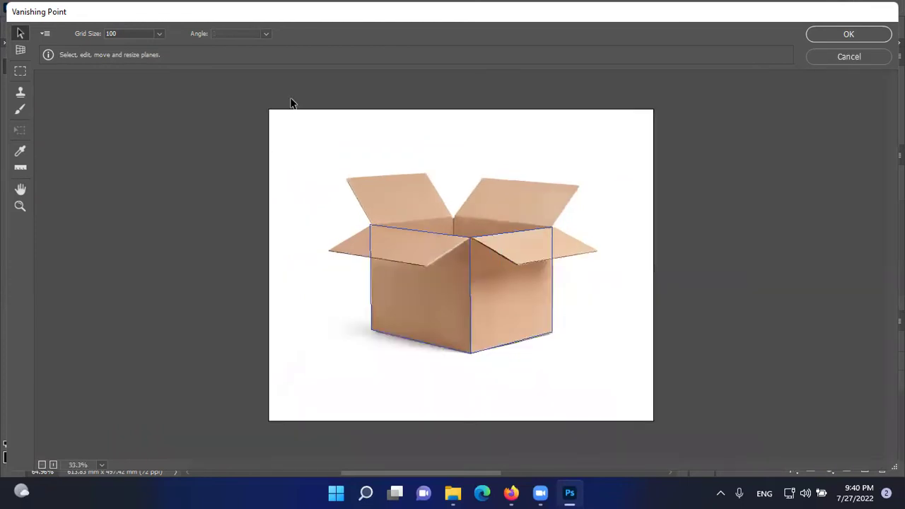
{"action": "key", "text": "alt"}
{"action": "key", "text": "ctrl+v"}
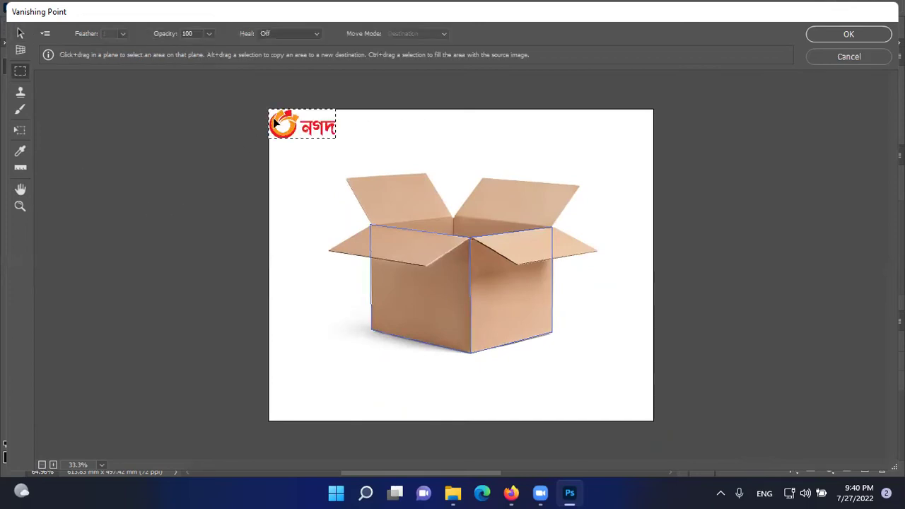
{"action": "scroll", "coordinate": [264, 146], "scroll_direction": "up", "scroll_amount": 2}
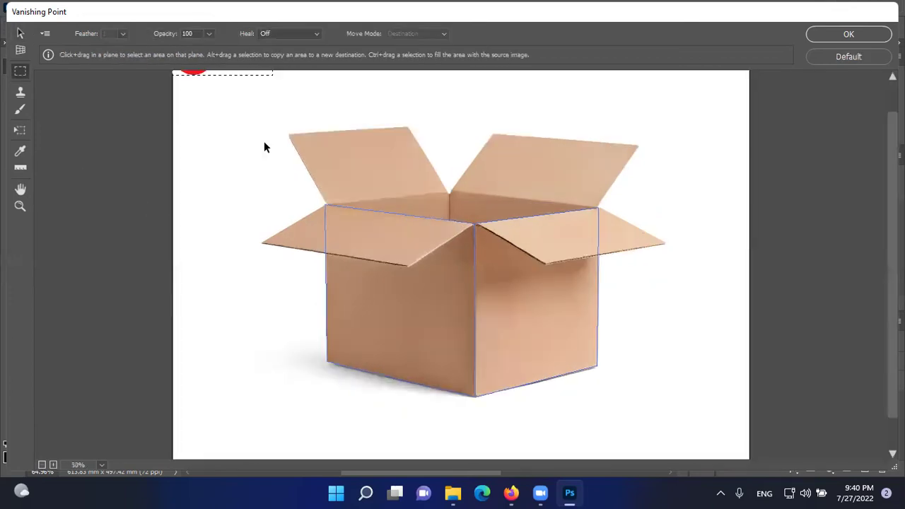
{"action": "scroll", "coordinate": [264, 145], "scroll_direction": "down", "scroll_amount": 2}
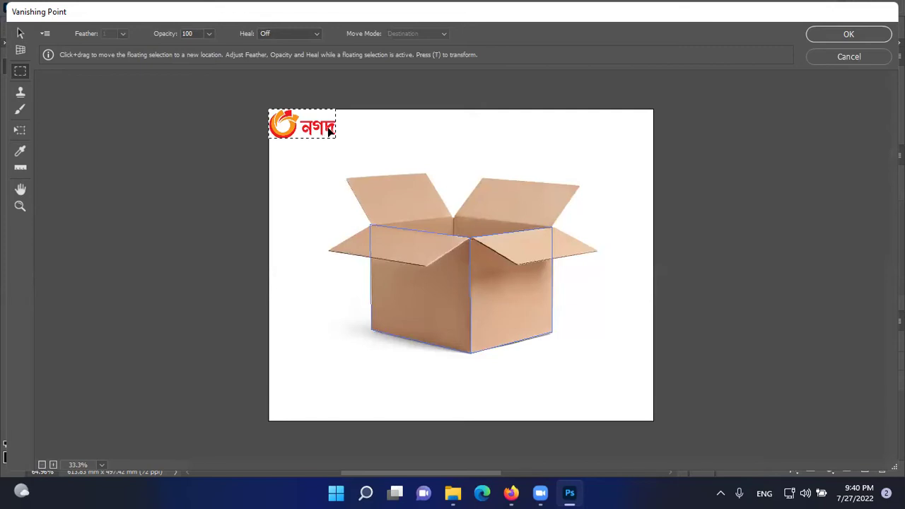
Move the pasted logo onto the box's right face in perspective, apply the Vanishing Point filter, and deselect the logo layer.
{"action": "key", "text": "alt"}
{"action": "key", "text": "t"}
{"action": "left_click_drag", "start_coordinate": [336, 140], "coordinate": [508, 297]}
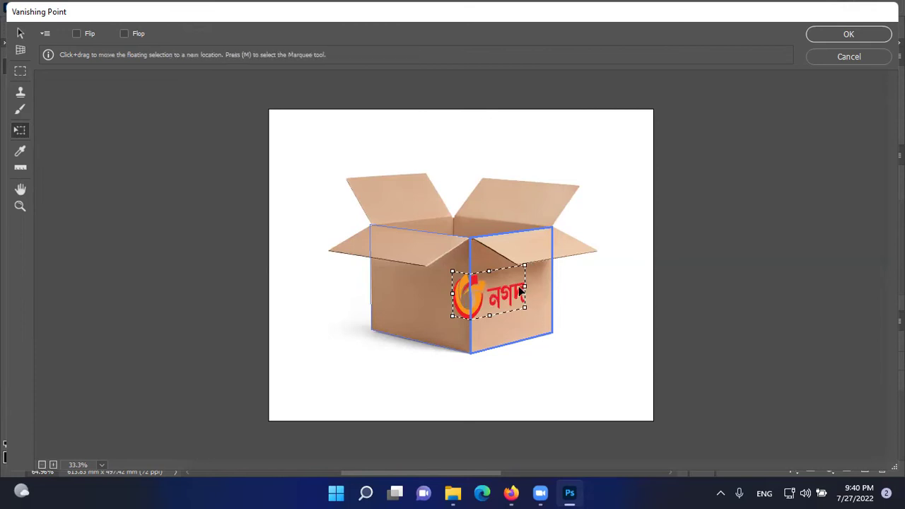
{"action": "left_click_drag", "start_coordinate": [525, 287], "coordinate": [543, 299]}
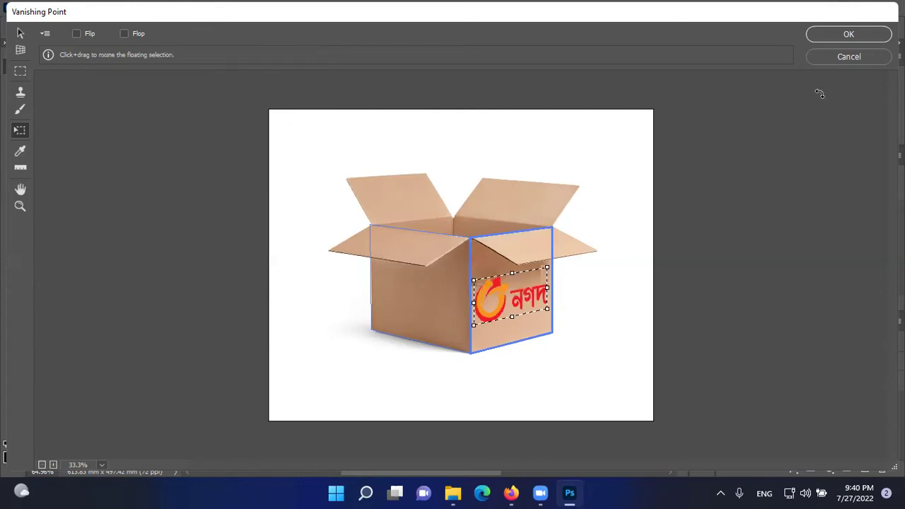
{"action": "left_click", "coordinate": [848, 34]}
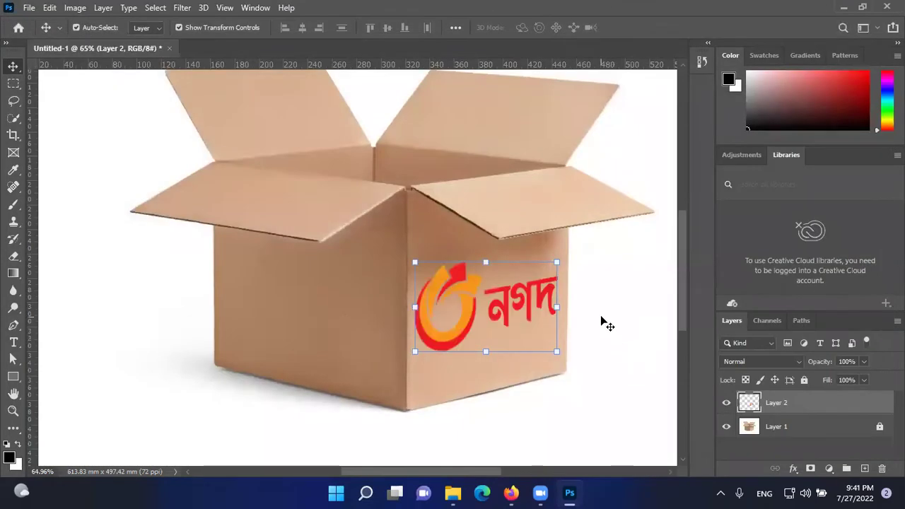
{"action": "left_click", "coordinate": [602, 317]}
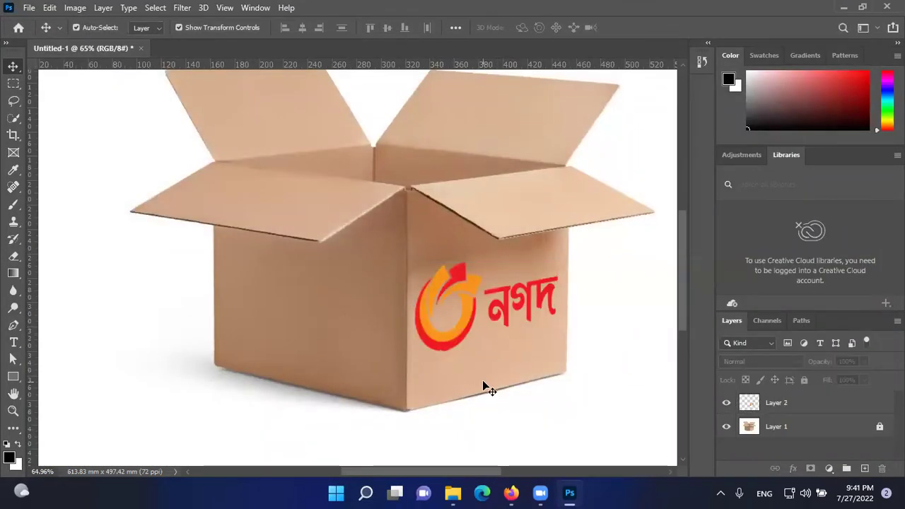
{"action": "scroll", "coordinate": [482, 386], "scroll_direction": "down", "scroll_amount": 4}
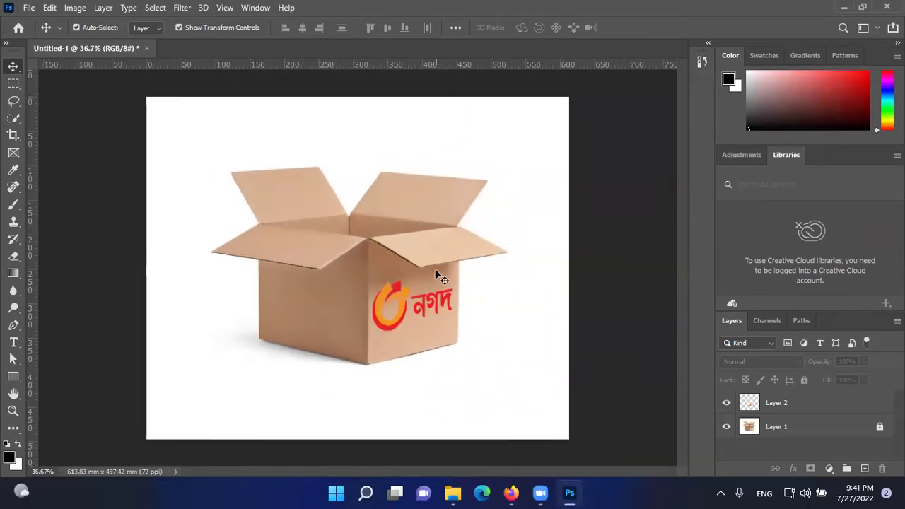
{"action": "mouse_move", "coordinate": [510, 493]}
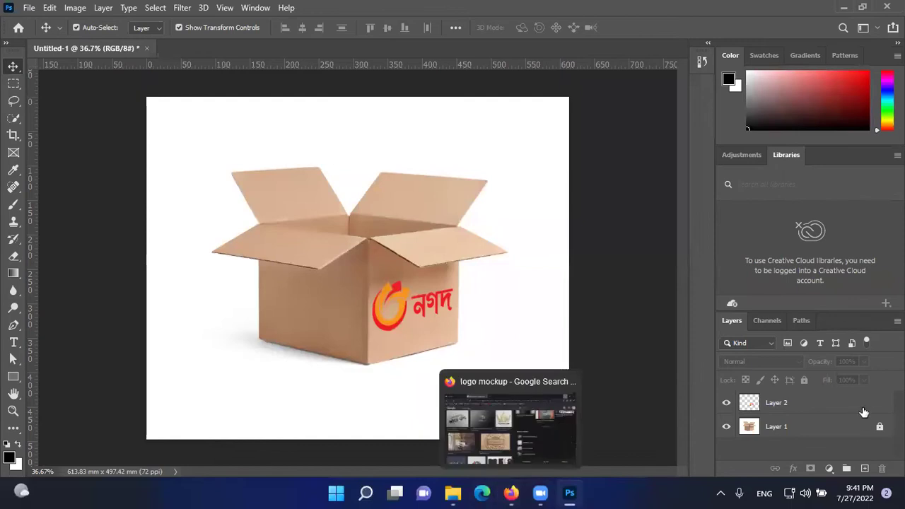
{"action": "left_click", "coordinate": [792, 405]}
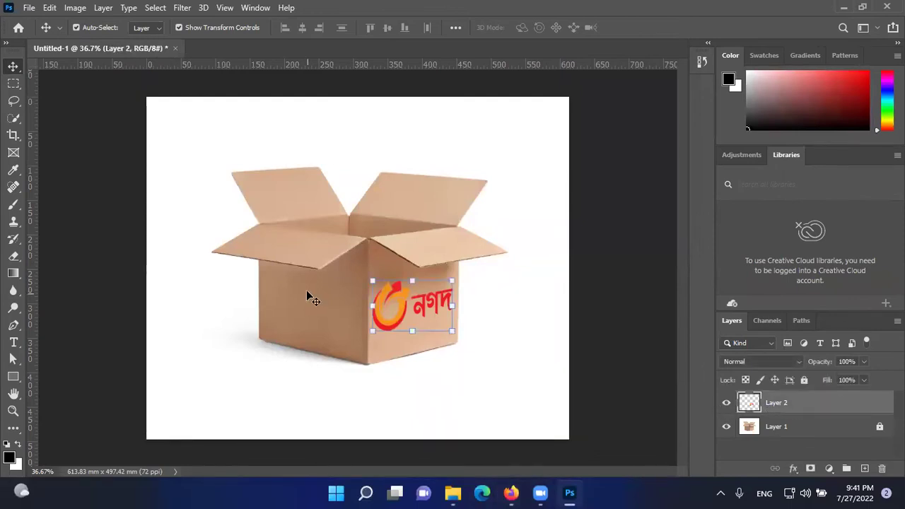
{"action": "left_click", "coordinate": [864, 468]}
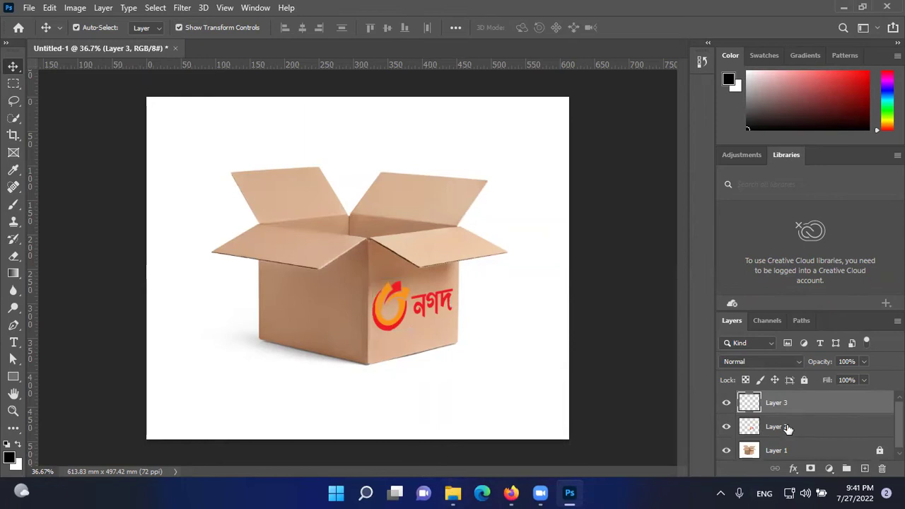
{"action": "key", "text": "ctrl+z"}
Place revolt-164_6wVEHfI-unsplash.jpg from the Downloads folder into the box document.
{"action": "left_click", "coordinate": [452, 493]}
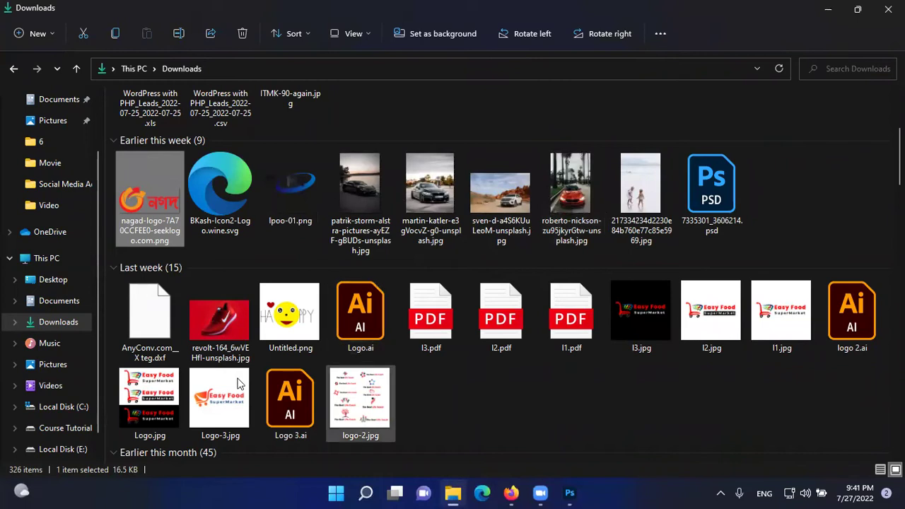
{"action": "left_click_drag", "start_coordinate": [237, 340], "coordinate": [569, 458]}
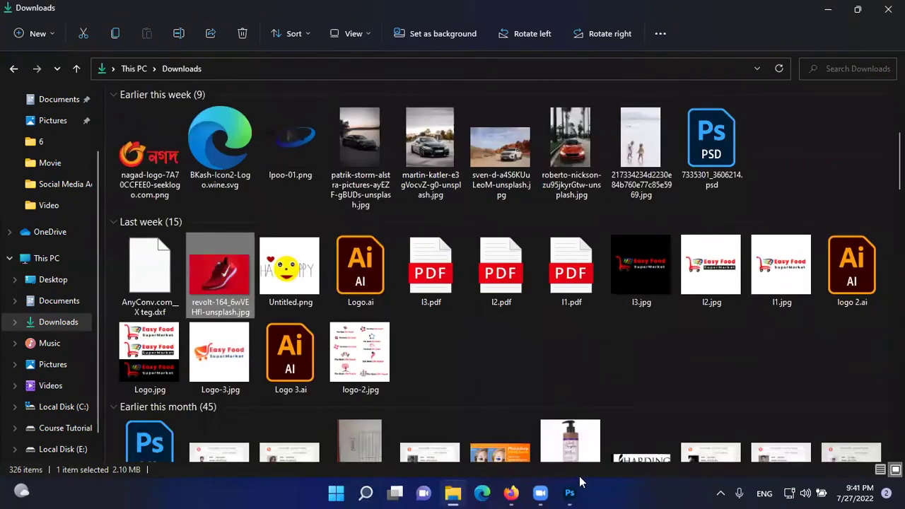
{"action": "double_click", "coordinate": [665, 12]}
{"action": "scroll", "coordinate": [620, 334], "scroll_direction": "down", "scroll_amount": 3}
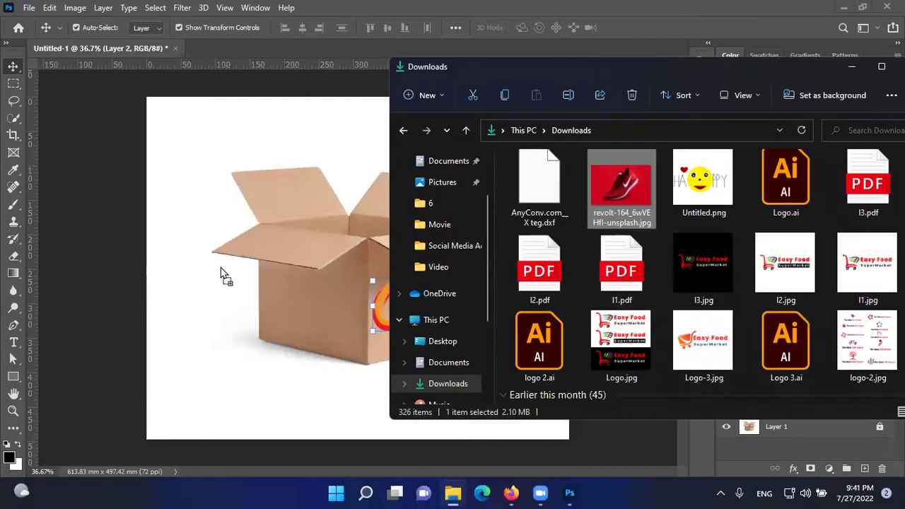
{"action": "left_click_drag", "start_coordinate": [220, 274], "coordinate": [451, 275]}
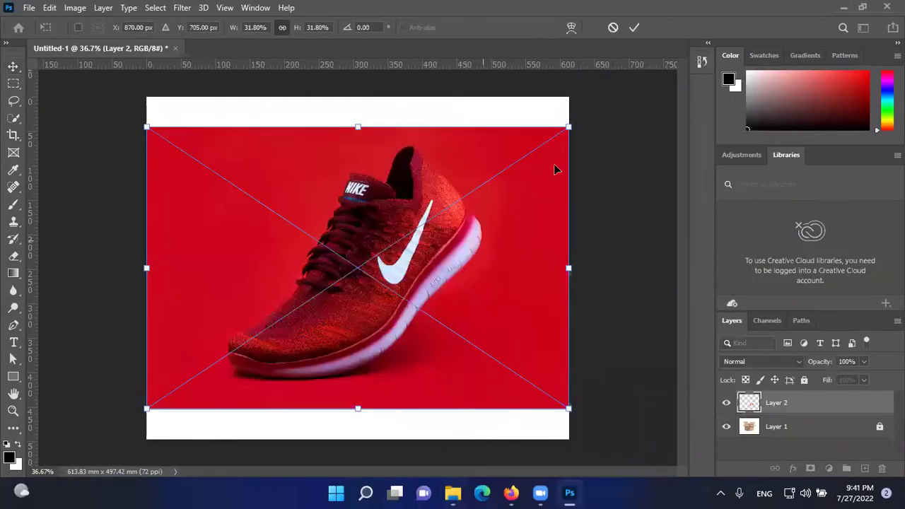
Scale the placed shoe image down, position it over the box's left face, and commit the placement.
{"action": "left_click_drag", "start_coordinate": [569, 409], "coordinate": [239, 202]}
{"action": "left_click_drag", "start_coordinate": [271, 154], "coordinate": [361, 264]}
{"action": "left_click", "coordinate": [635, 27]}
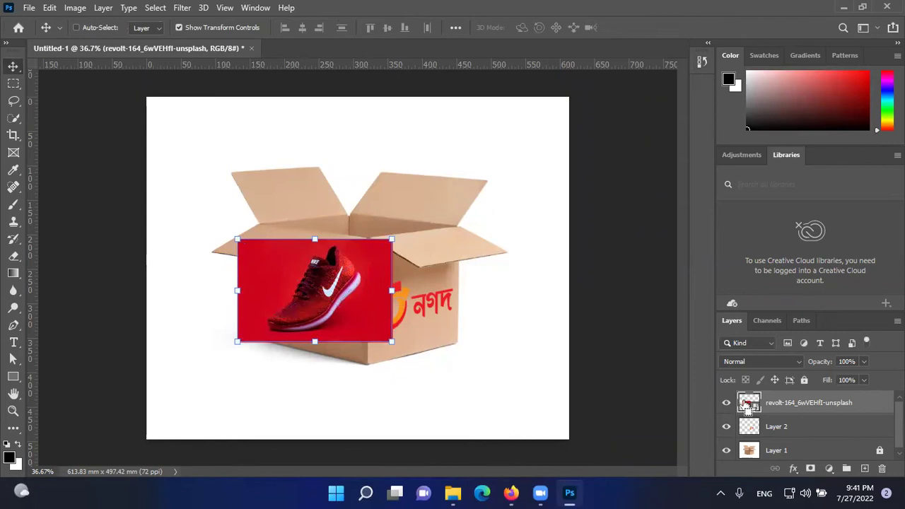
Load the shoe layer's outline as a selection, copy its pixels, and delete the placed shoe layer.
{"action": "left_click", "coordinate": [748, 403], "text": "ctrl"}
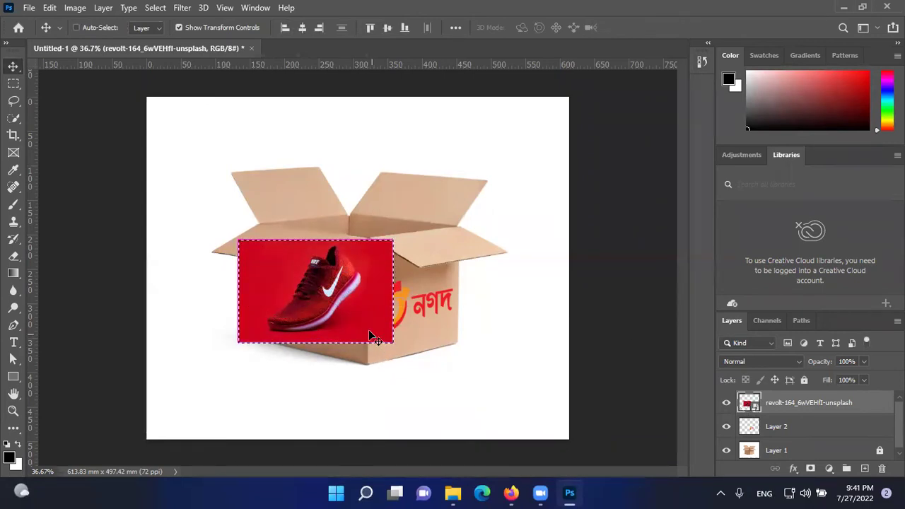
{"action": "key", "text": "ctrl+d"}
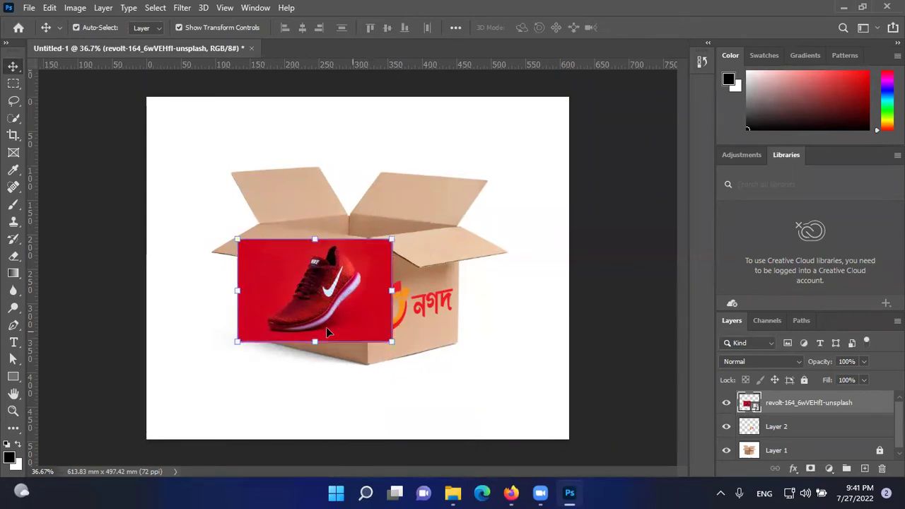
{"action": "key", "text": "Delete"}
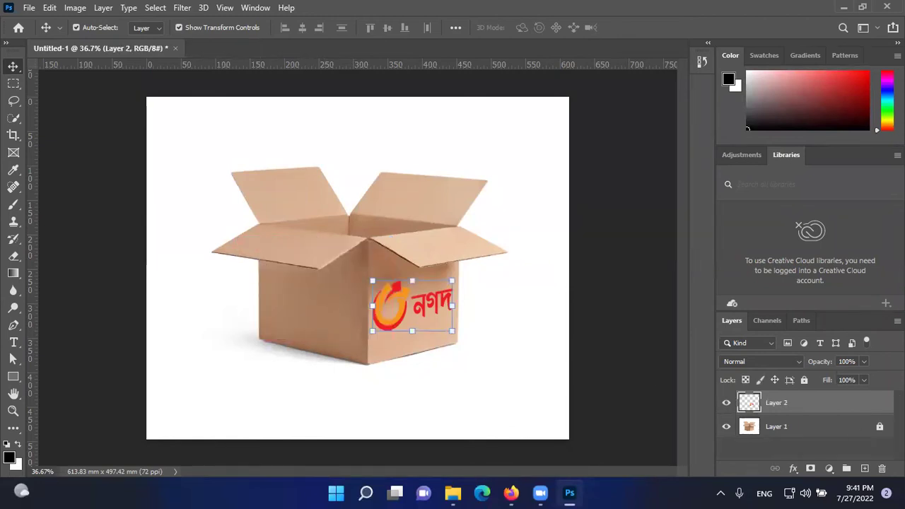
Add a new empty layer above the logo layer and open the Vanishing Point filter on it.
{"action": "left_click", "coordinate": [864, 470]}
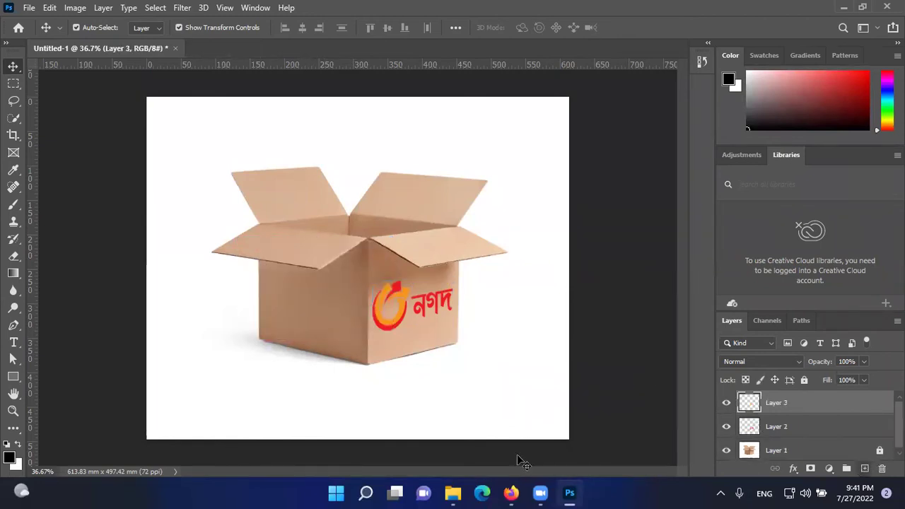
{"action": "left_click", "coordinate": [186, 8]}
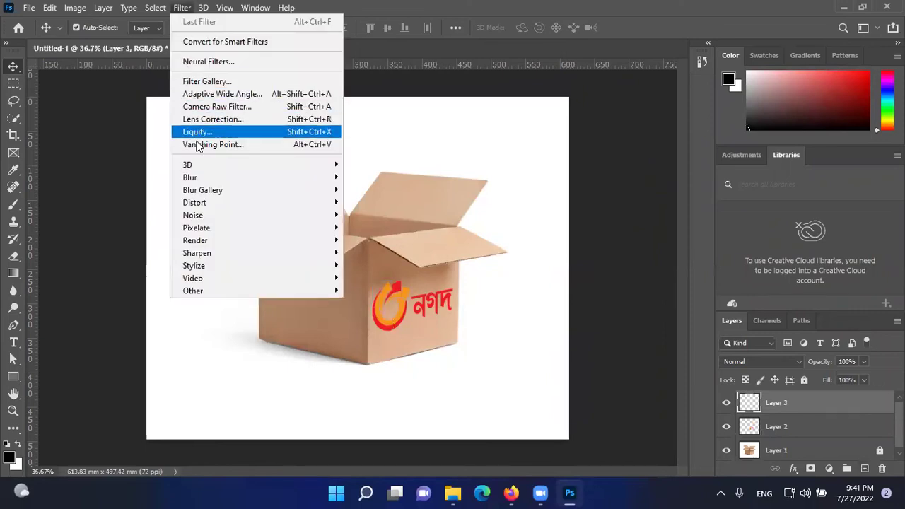
{"action": "left_click", "coordinate": [197, 147]}
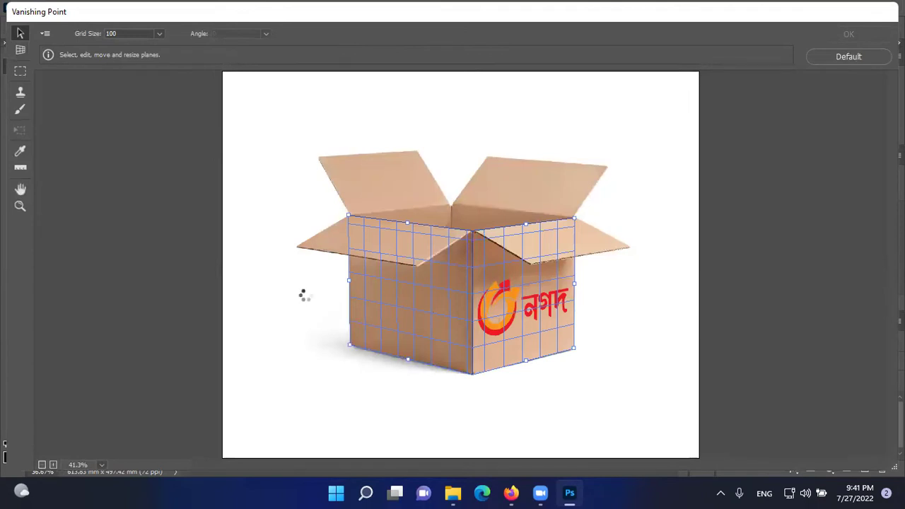
Paste the shoe image, scale it down with the Transform tool, and move it onto the box's left face.
{"action": "key", "text": "ctrl+v"}
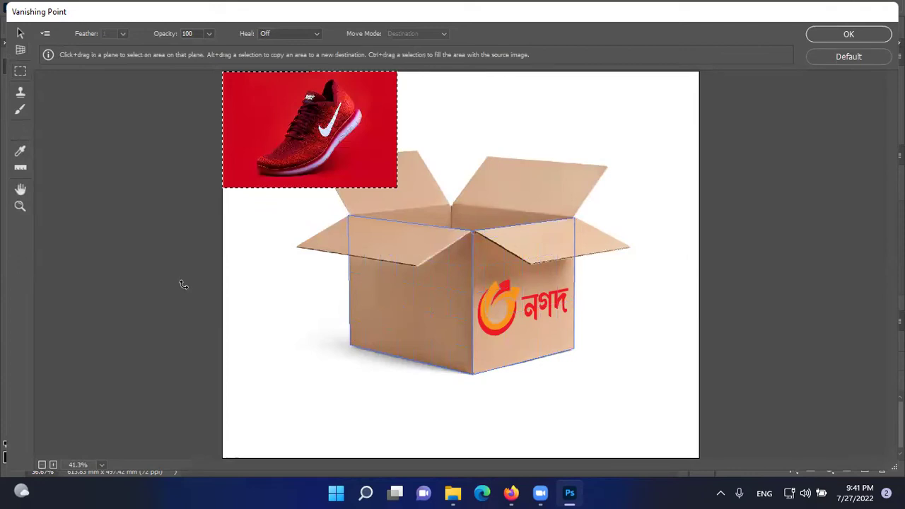
{"action": "key", "text": "t"}
{"action": "left_click_drag", "start_coordinate": [398, 188], "coordinate": [360, 164]}
{"action": "left_click_drag", "start_coordinate": [320, 115], "coordinate": [429, 279]}
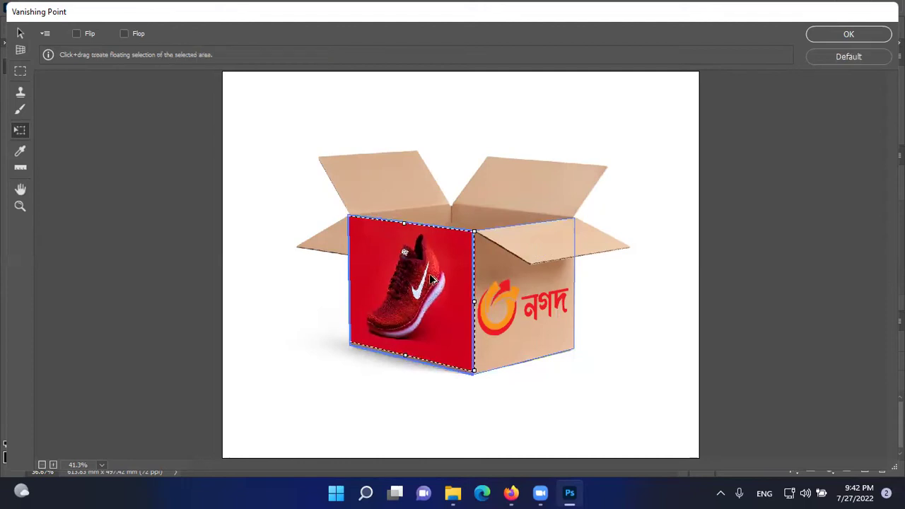
Align the shoe image with the left face's front vertical edge and shift it down to cover the face's bottom edge.
{"action": "scroll", "coordinate": [429, 279], "scroll_direction": "up", "scroll_amount": 3}
{"action": "scroll", "coordinate": [428, 278], "scroll_direction": "down", "scroll_amount": 3}
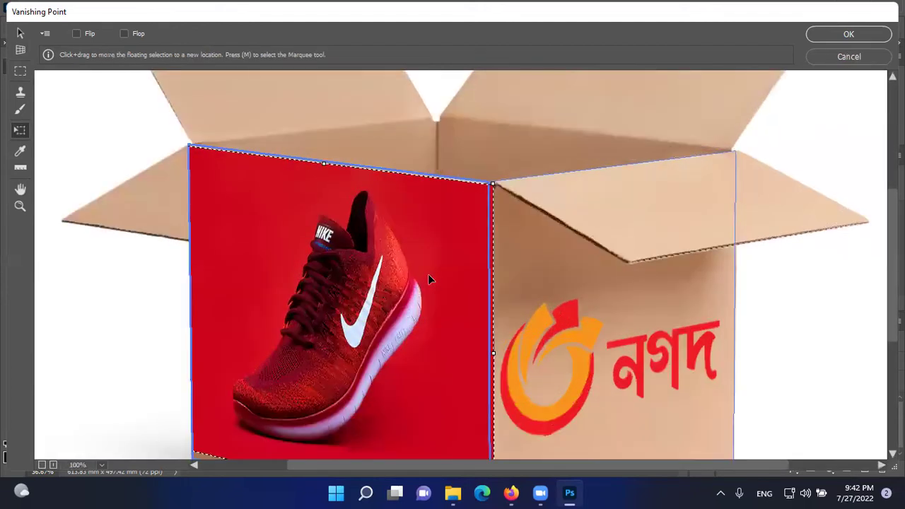
{"action": "left_click_drag", "start_coordinate": [448, 317], "coordinate": [445, 311]}
{"action": "scroll", "coordinate": [441, 314], "scroll_direction": "up", "scroll_amount": 3}
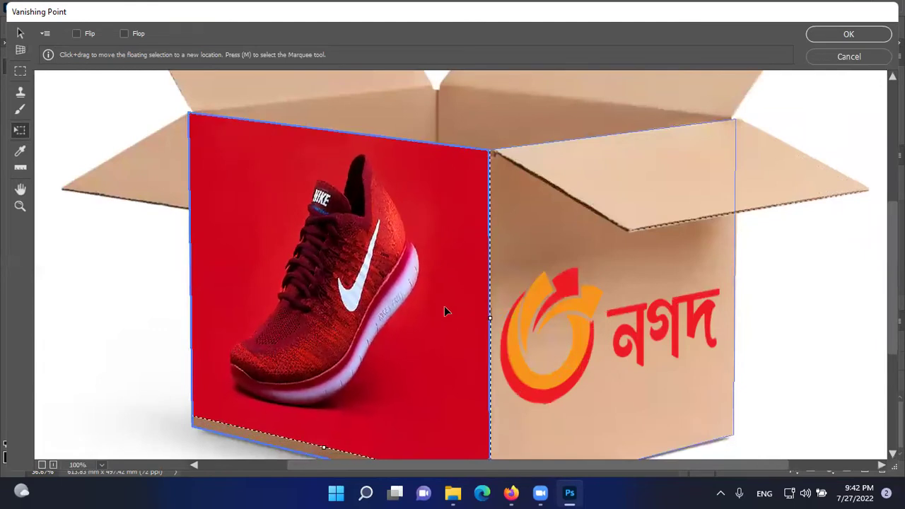
{"action": "scroll", "coordinate": [429, 316], "scroll_direction": "down", "scroll_amount": 3}
{"action": "mouse_move", "coordinate": [492, 331]}
{"action": "left_mouse_down"}
{"action": "mouse_move", "coordinate": [513, 343]}
{"action": "mouse_move", "coordinate": [497, 323]}
{"action": "left_mouse_up"}
{"action": "left_click_drag", "start_coordinate": [455, 290], "coordinate": [441, 302]}
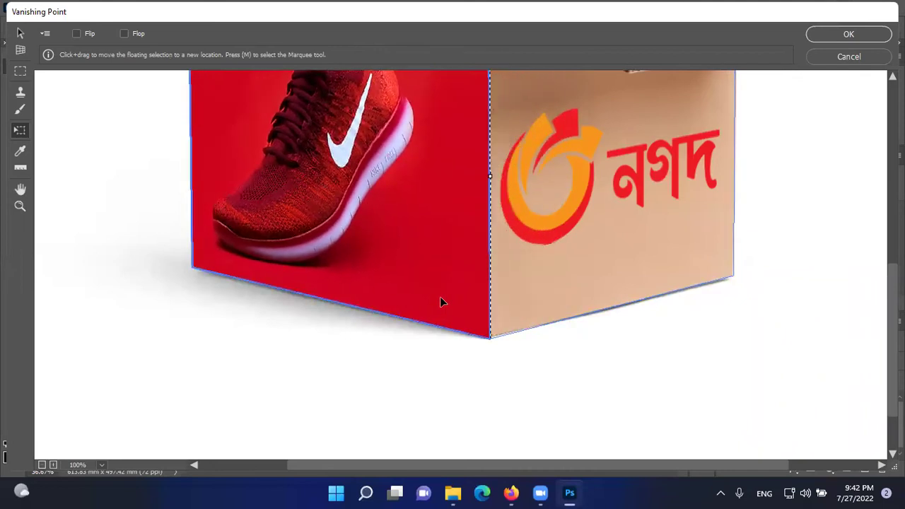
Stretch and shift the shoe image up to the left face's top rim, covering the whole face, and apply the filter.
{"action": "scroll", "coordinate": [427, 321], "scroll_direction": "up", "scroll_amount": 5}
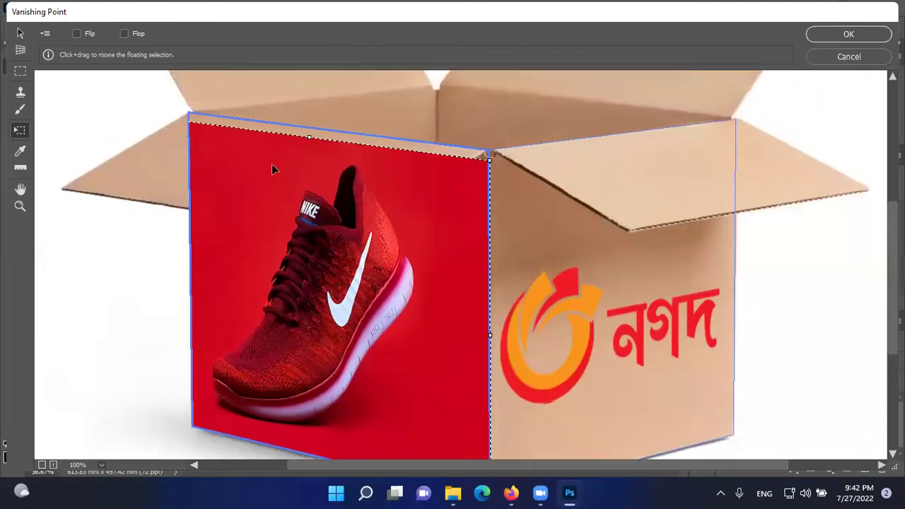
{"action": "key", "text": "Return"}
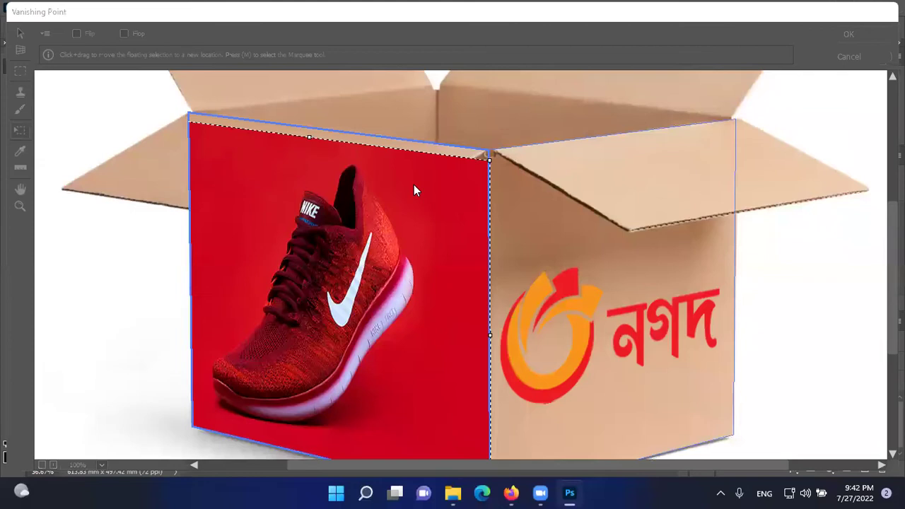
{"action": "left_click_drag", "start_coordinate": [312, 136], "coordinate": [309, 134]}
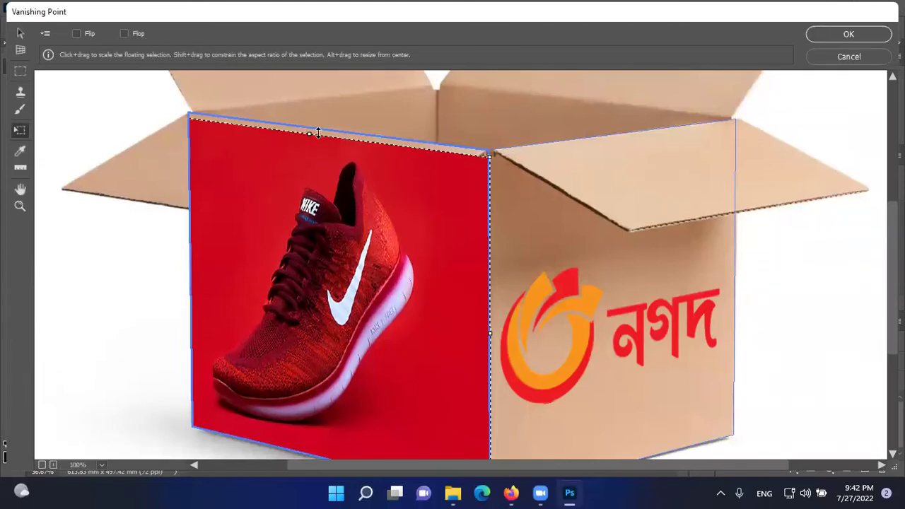
{"action": "key", "text": "alt"}
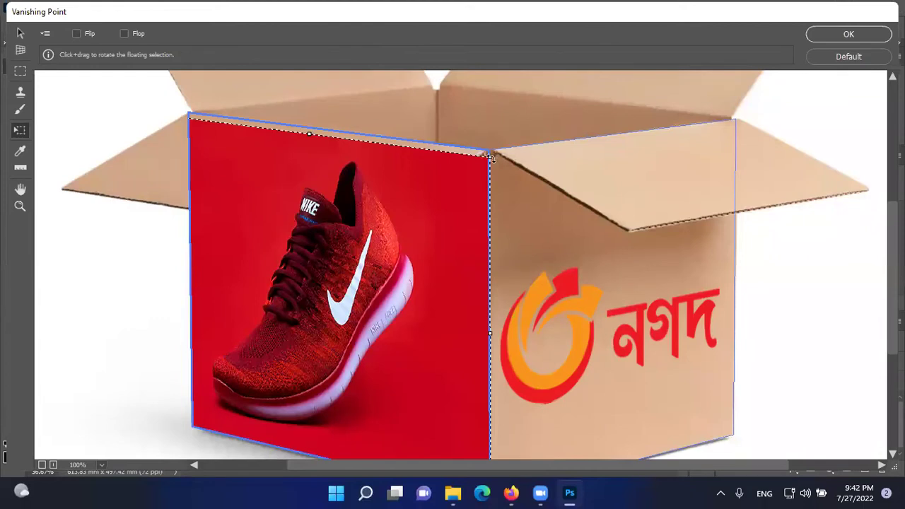
{"action": "left_click_drag", "start_coordinate": [461, 182], "coordinate": [451, 179]}
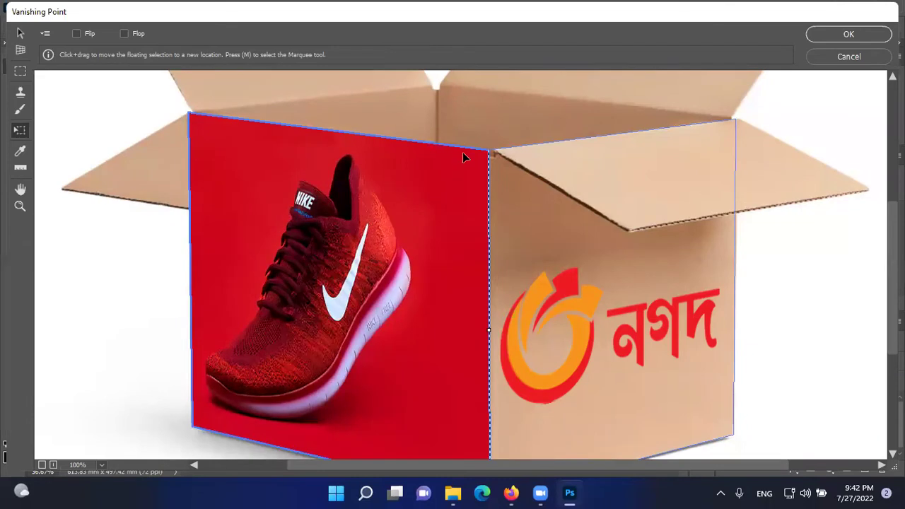
{"action": "scroll", "coordinate": [277, 302], "scroll_direction": "down", "scroll_amount": 3}
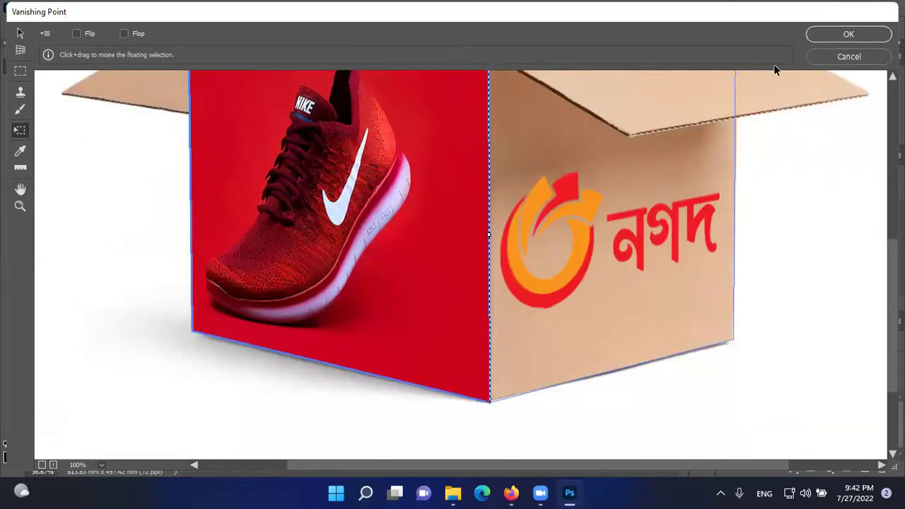
{"action": "left_click", "coordinate": [848, 34]}
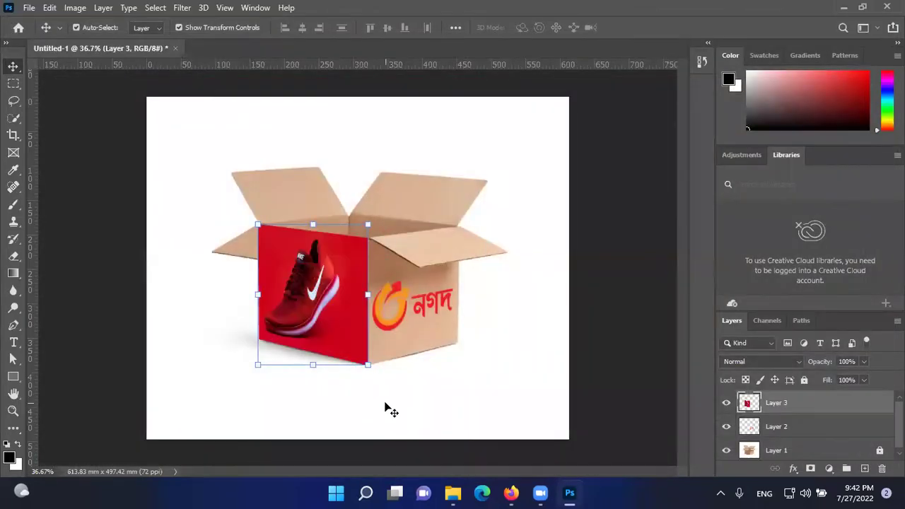
Deselect the artwork, then select the shoe image layer and hide it to expose the box's plain left face.
{"action": "left_click", "coordinate": [84, 119]}
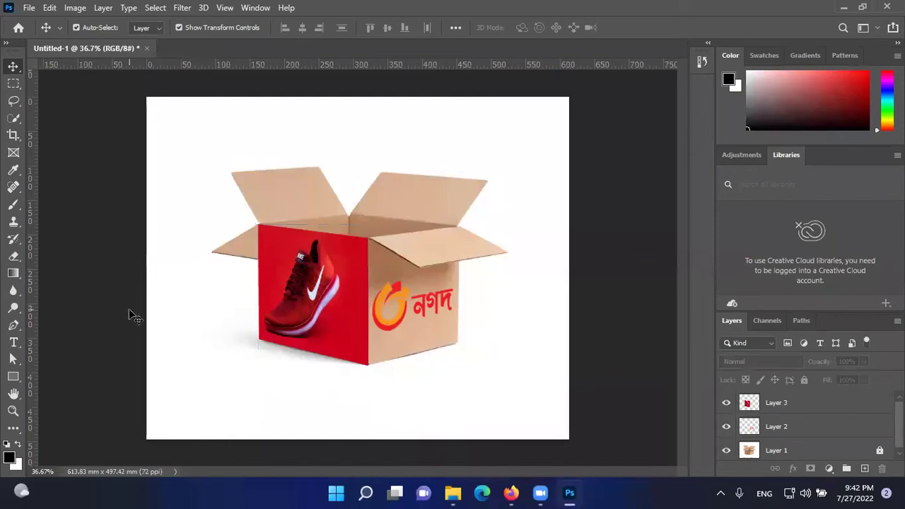
{"action": "key", "text": "super"}
{"action": "left_click", "coordinate": [236, 262]}
{"action": "scroll", "coordinate": [235, 240], "scroll_direction": "up", "scroll_amount": 2}
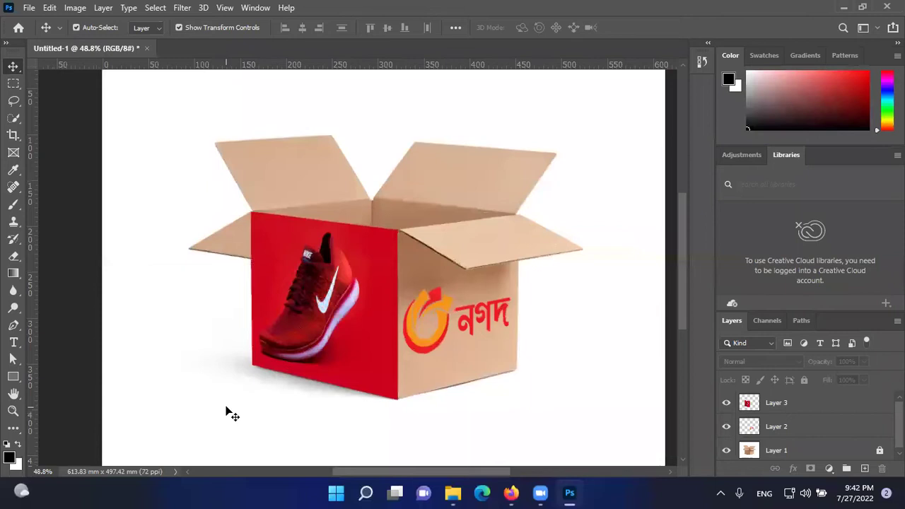
{"action": "left_click", "coordinate": [772, 404]}
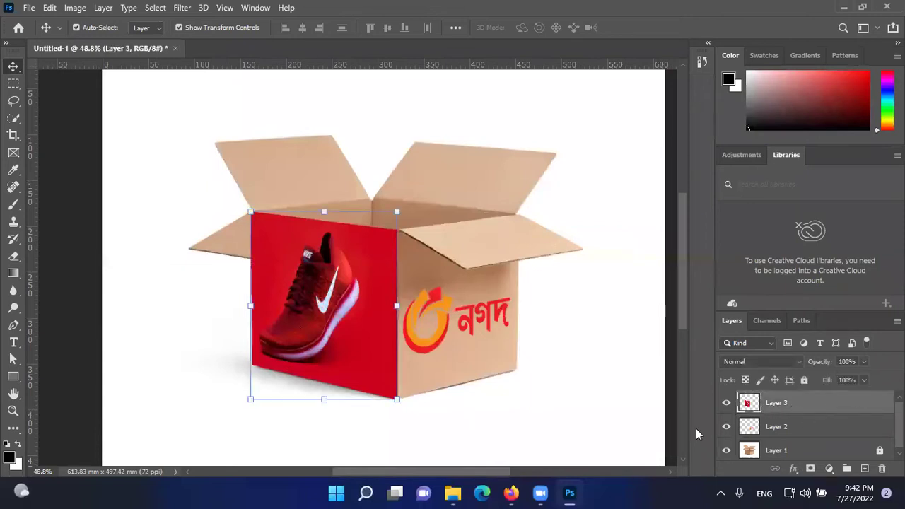
{"action": "left_click", "coordinate": [726, 403]}
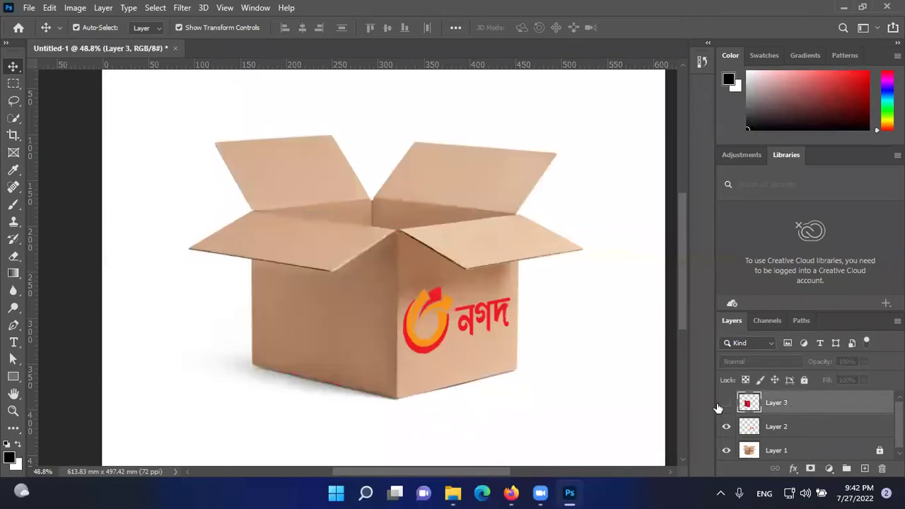
Start a Pen tool path at the left face's bottom front corner and run it along the bottom edge to the outer corner.
{"action": "scroll", "coordinate": [212, 367], "scroll_direction": "up", "scroll_amount": 3}
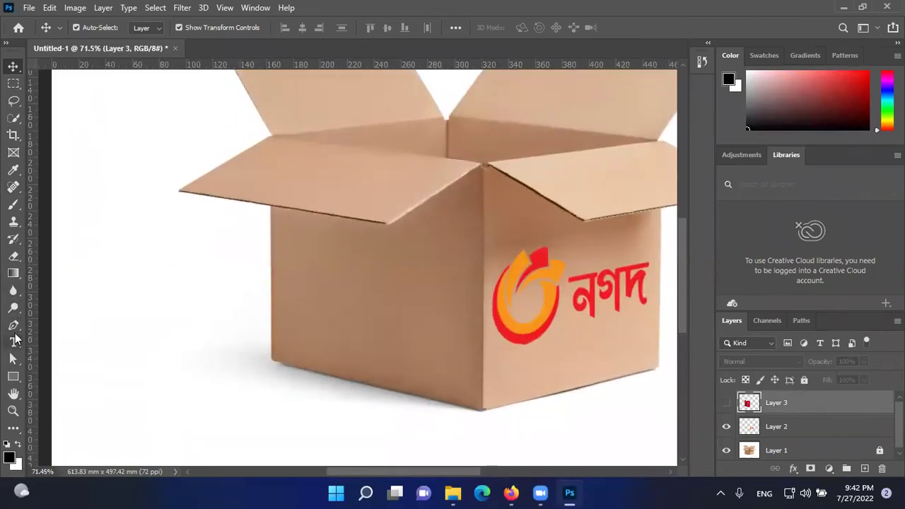
{"action": "left_click", "coordinate": [14, 330]}
{"action": "scroll", "coordinate": [272, 367], "scroll_direction": "up", "scroll_amount": 3}
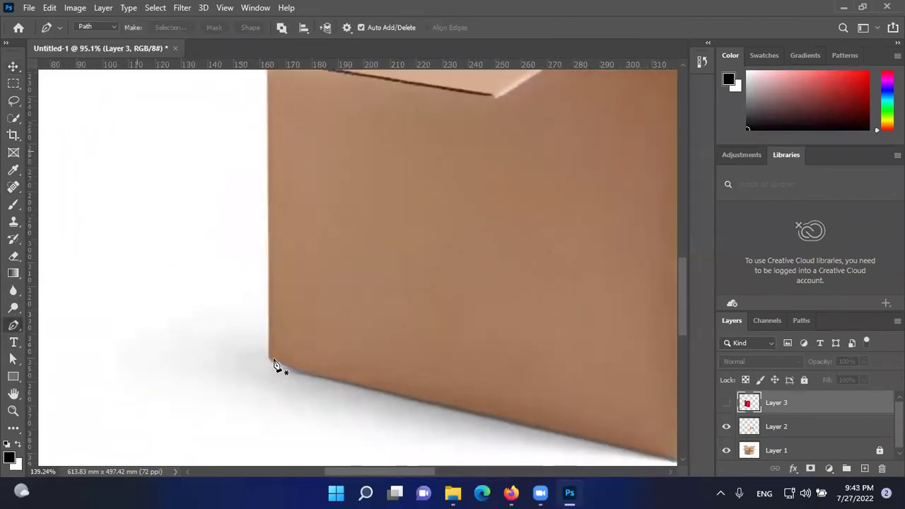
{"action": "scroll", "coordinate": [277, 366], "scroll_direction": "down", "scroll_amount": 4}
{"action": "scroll", "coordinate": [533, 435], "scroll_direction": "up", "scroll_amount": 2}
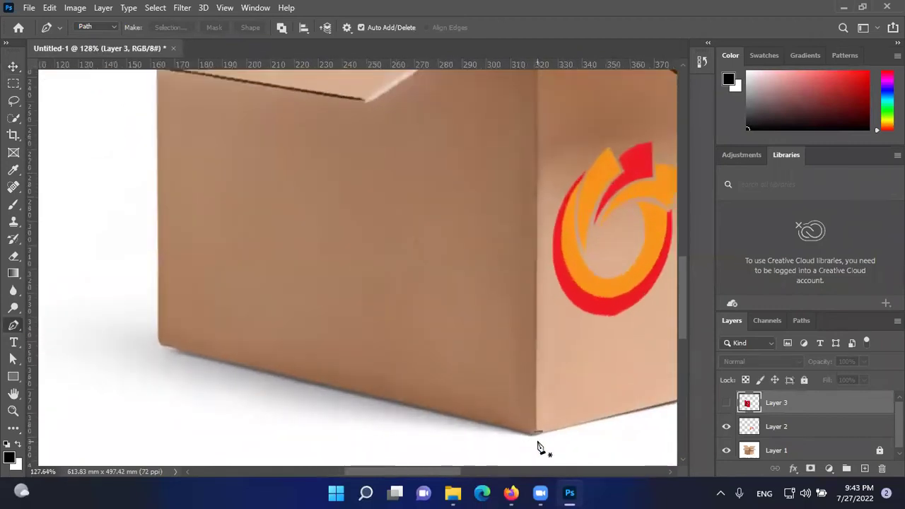
{"action": "scroll", "coordinate": [537, 446], "scroll_direction": "up", "scroll_amount": 3}
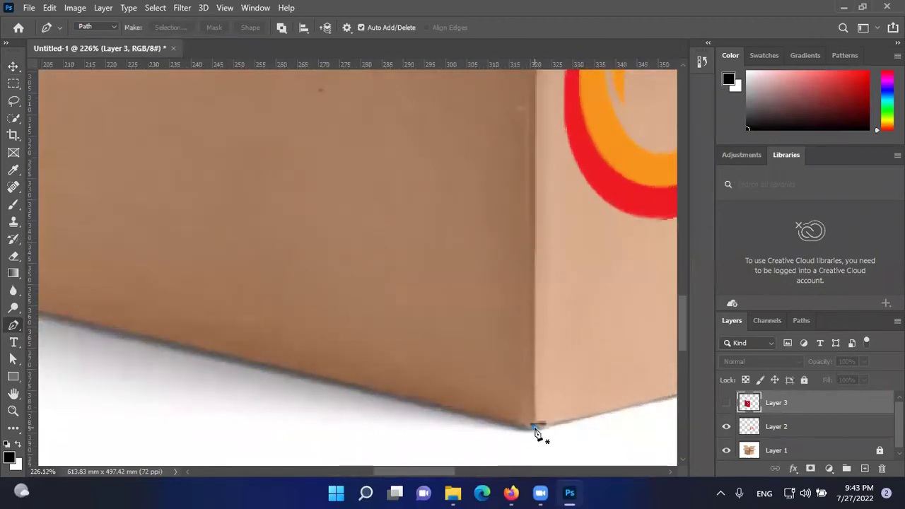
{"action": "left_click", "coordinate": [535, 427]}
{"action": "scroll", "coordinate": [535, 427], "scroll_direction": "down", "scroll_amount": 3}
{"action": "scroll", "coordinate": [60, 320], "scroll_direction": "up", "scroll_amount": 3}
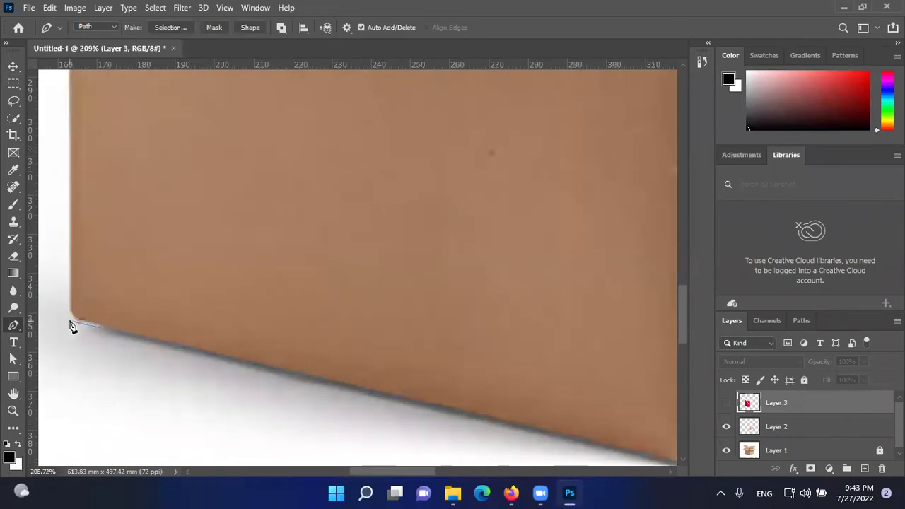
{"action": "scroll", "coordinate": [68, 324], "scroll_direction": "up", "scroll_amount": 1}
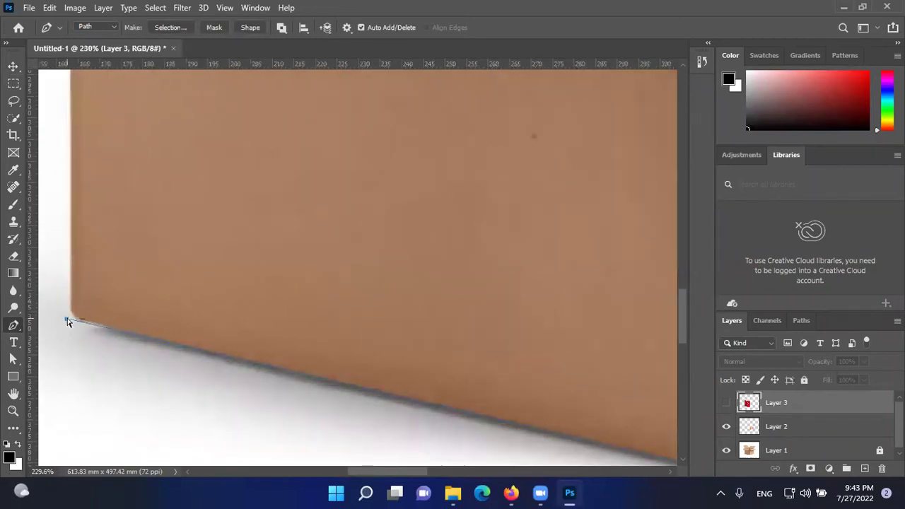
{"action": "left_click", "coordinate": [70, 321]}
Extend the path up the face's outer vertical edge and along the flap's dark lower edge to the flap's tip.
{"action": "scroll", "coordinate": [69, 323], "scroll_direction": "down", "scroll_amount": 4}
{"action": "scroll", "coordinate": [65, 304], "scroll_direction": "up", "scroll_amount": 5}
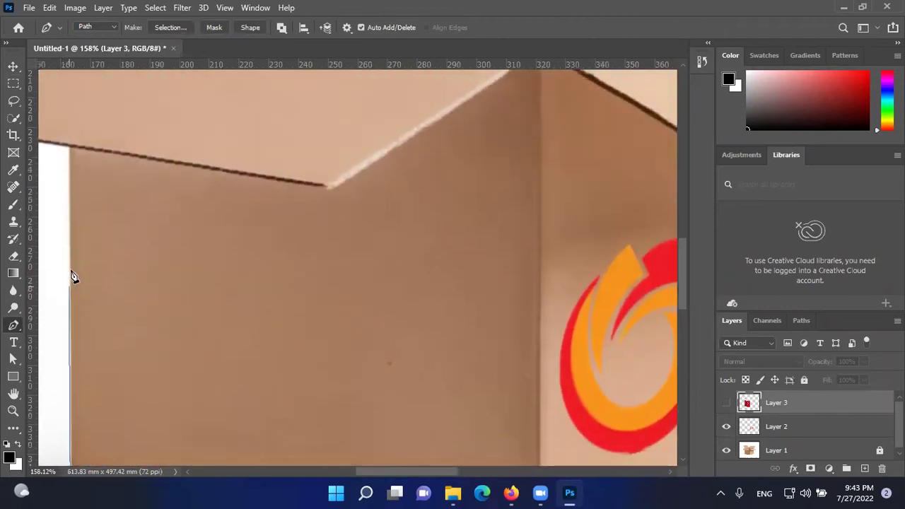
{"action": "scroll", "coordinate": [73, 276], "scroll_direction": "up", "scroll_amount": 6}
{"action": "left_click", "coordinate": [61, 185]}
{"action": "left_click", "coordinate": [508, 254]}
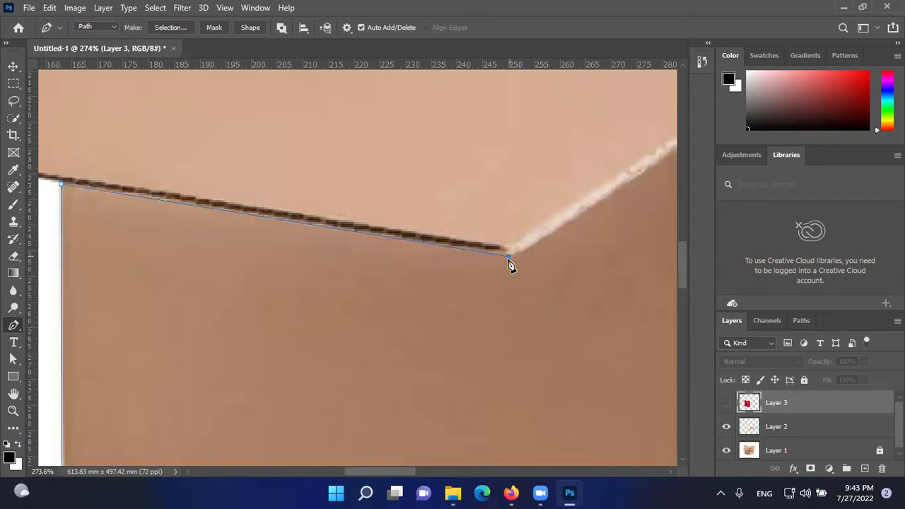
Continue the path along the flap to the top front corner, close it at the bottom front corner, and convert it to a selection.
{"action": "scroll", "coordinate": [511, 265], "scroll_direction": "down", "scroll_amount": 8}
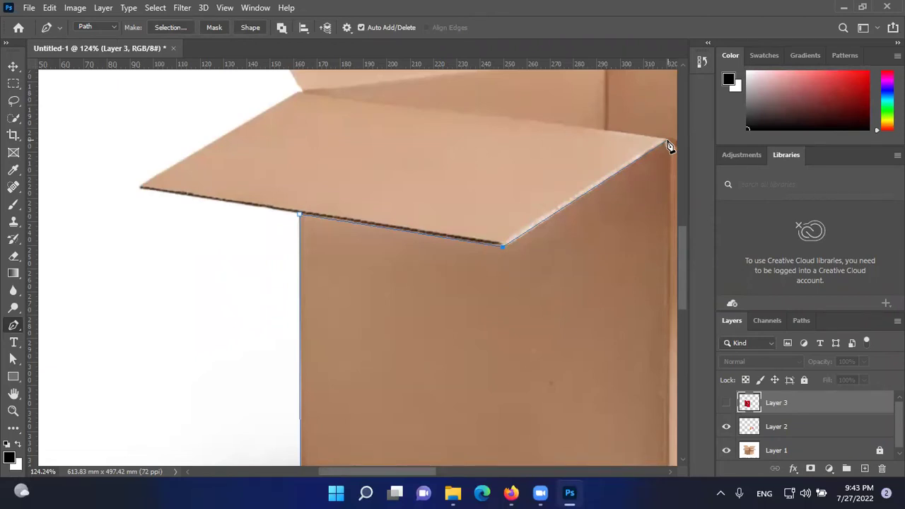
{"action": "key", "text": "super"}
{"action": "key", "text": "super"}
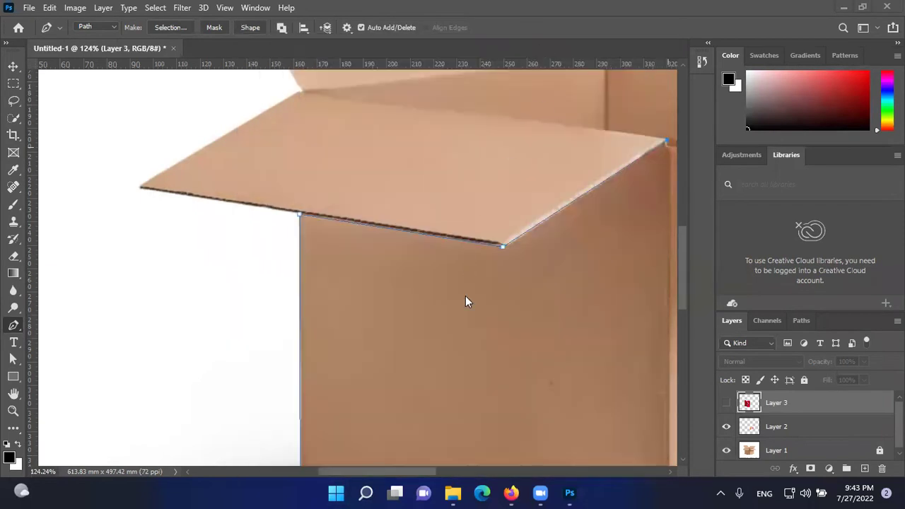
{"action": "scroll", "coordinate": [396, 396], "scroll_direction": "right", "scroll_amount": 6}
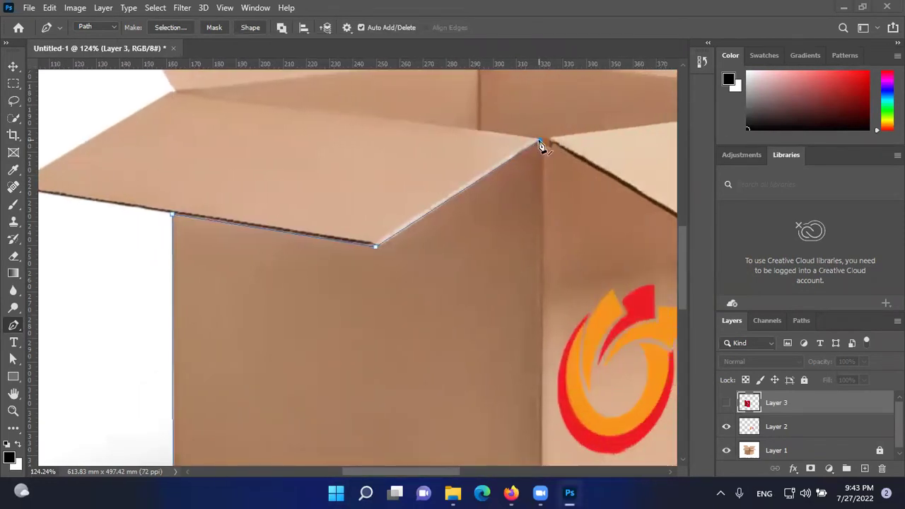
{"action": "scroll", "coordinate": [545, 340], "scroll_direction": "down", "scroll_amount": 3}
{"action": "left_click", "coordinate": [541, 409]}
{"action": "scroll", "coordinate": [506, 403], "scroll_direction": "down", "scroll_amount": 2}
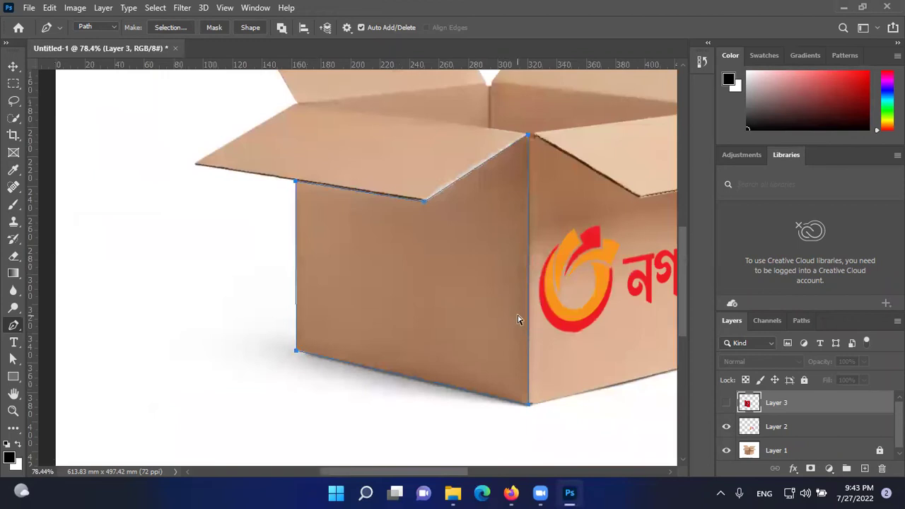
{"action": "key", "text": "ctrl+Return"}
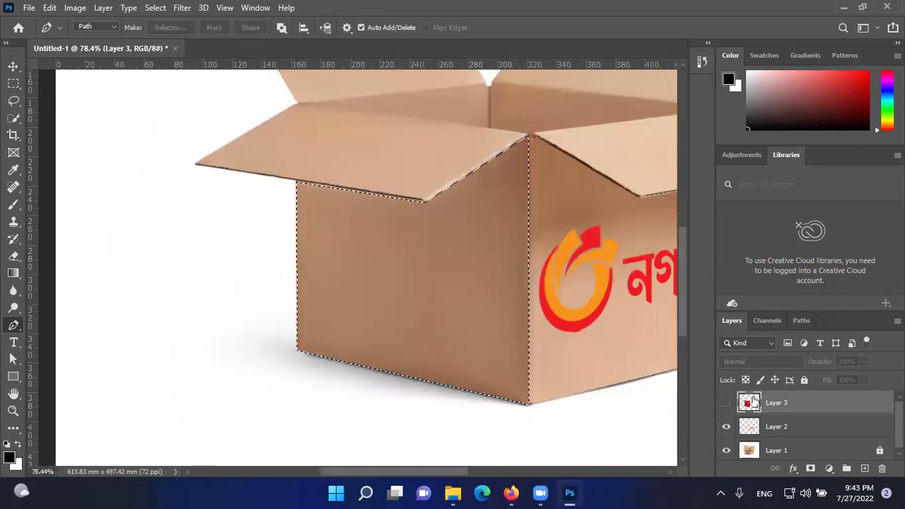
Show Layer 3 and mask it with the active selection of the box's front-left face, leaving no layer selected.
{"action": "left_click", "coordinate": [726, 402]}
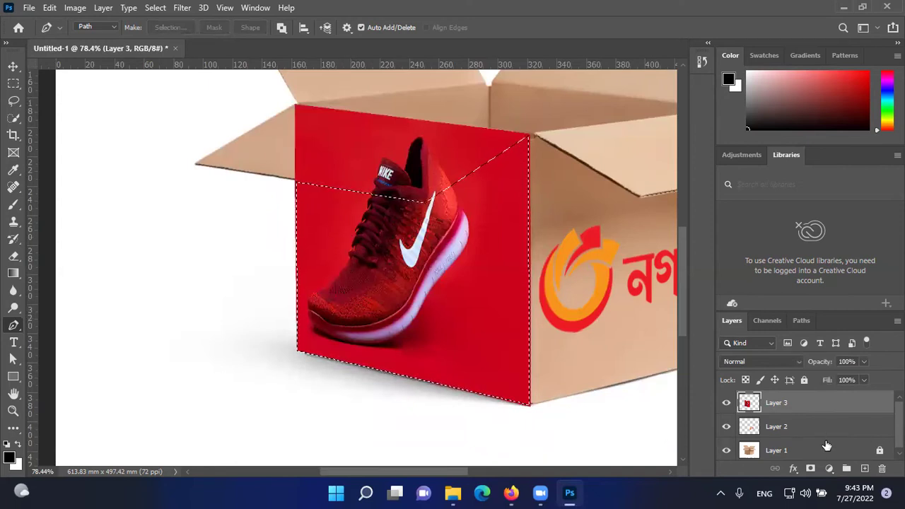
{"action": "left_click", "coordinate": [725, 403]}
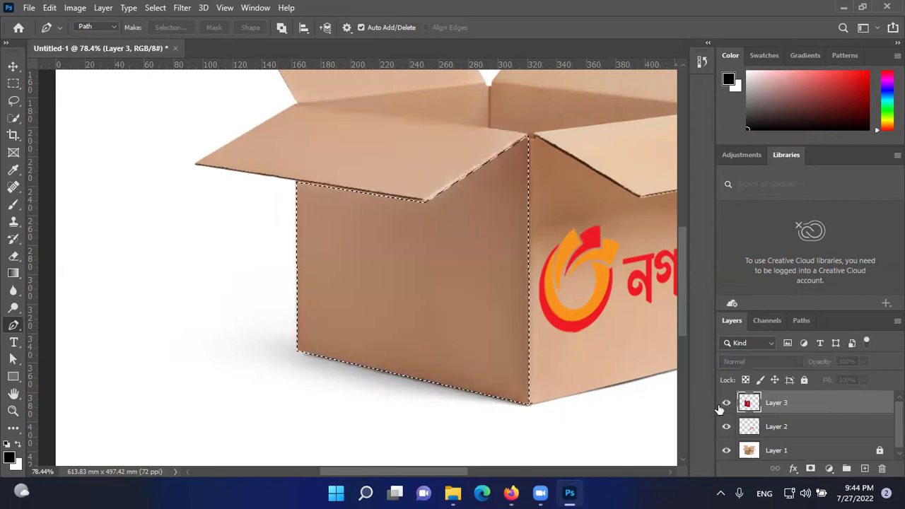
{"action": "left_click", "coordinate": [724, 404]}
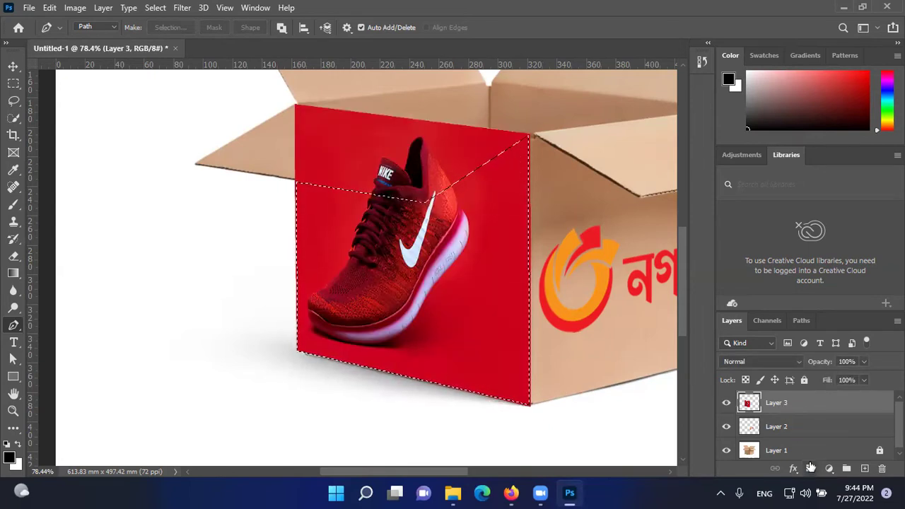
{"action": "left_click", "coordinate": [811, 468]}
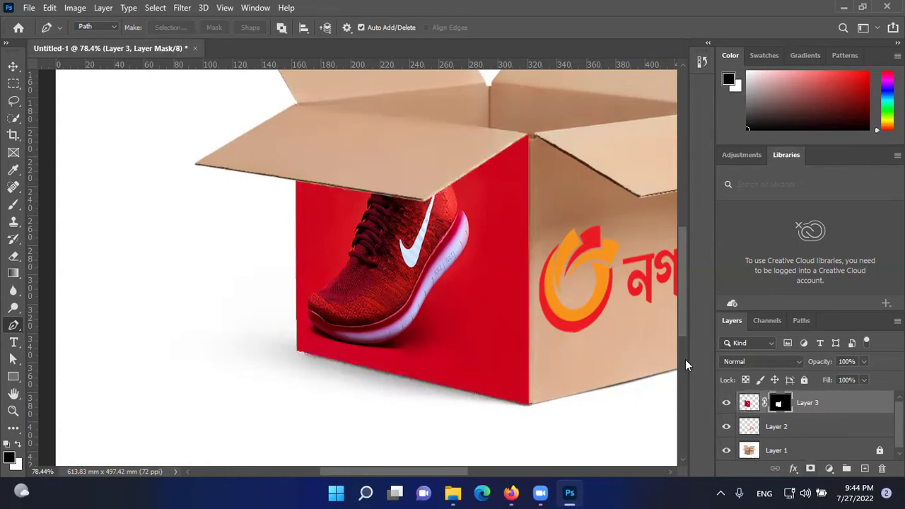
{"action": "left_click", "coordinate": [17, 65]}
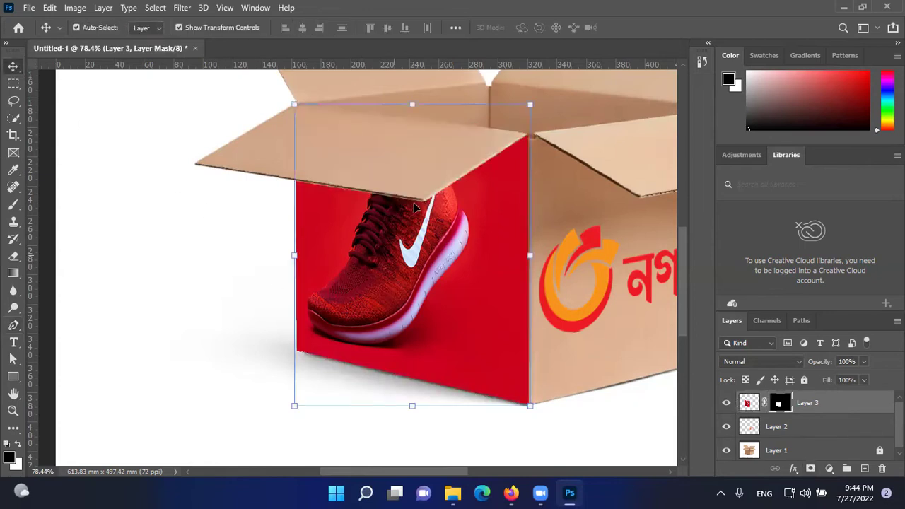
{"action": "left_click", "coordinate": [97, 282]}
{"action": "scroll", "coordinate": [92, 285], "scroll_direction": "down", "scroll_amount": 4}
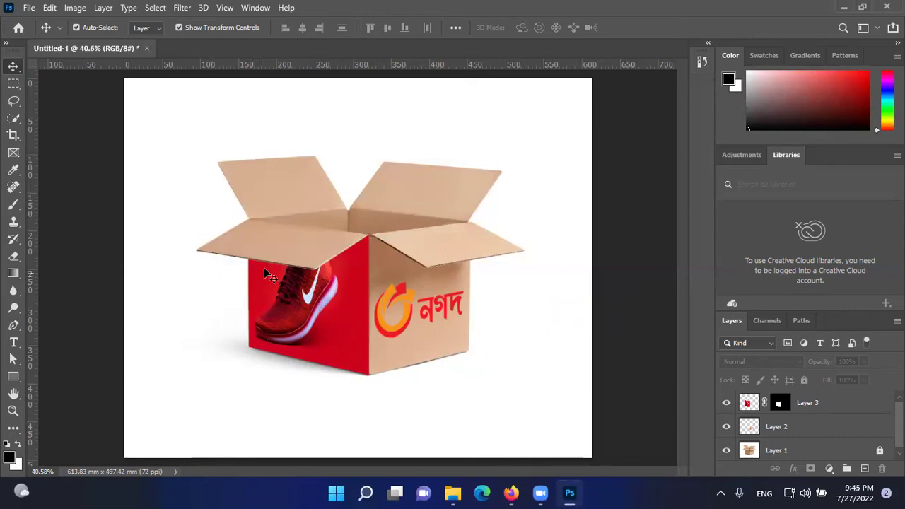
Toggle Layer 3's visibility repeatedly to compare the box with and without the masked shoe artwork, leaving it shown.
{"action": "left_click", "coordinate": [726, 403]}
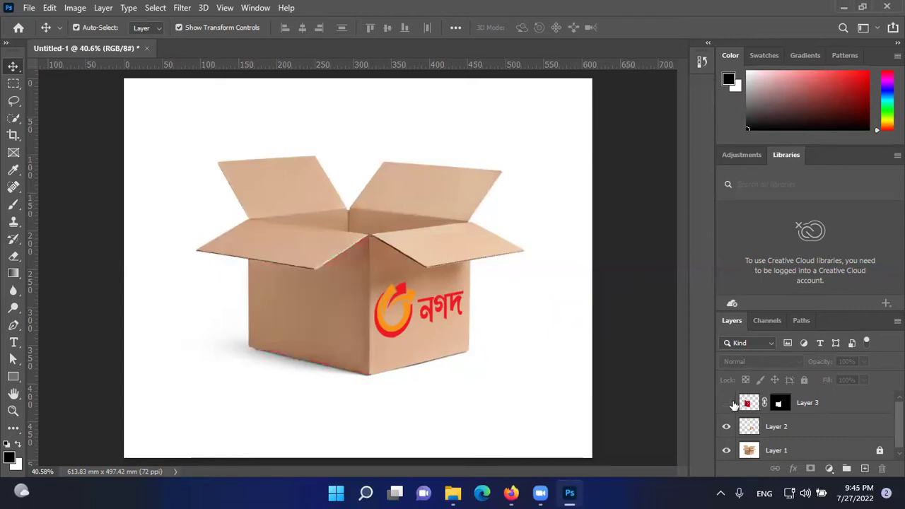
{"action": "left_click", "coordinate": [727, 403]}
{"action": "left_click", "coordinate": [728, 403]}
{"action": "left_click", "coordinate": [729, 403]}
{"action": "left_click", "coordinate": [730, 403]}
{"action": "left_click", "coordinate": [730, 403]}
{"action": "left_click", "coordinate": [728, 403]}
{"action": "left_click", "coordinate": [728, 403]}
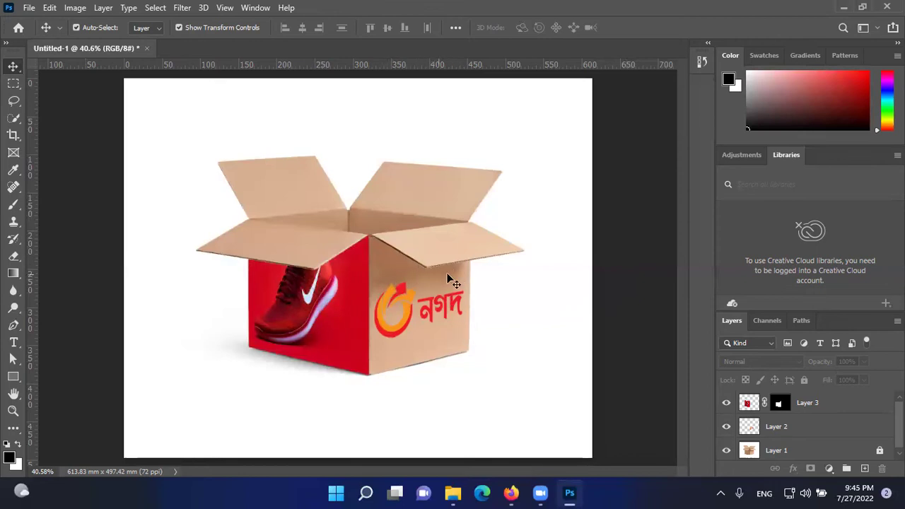
{"action": "left_click", "coordinate": [727, 403]}
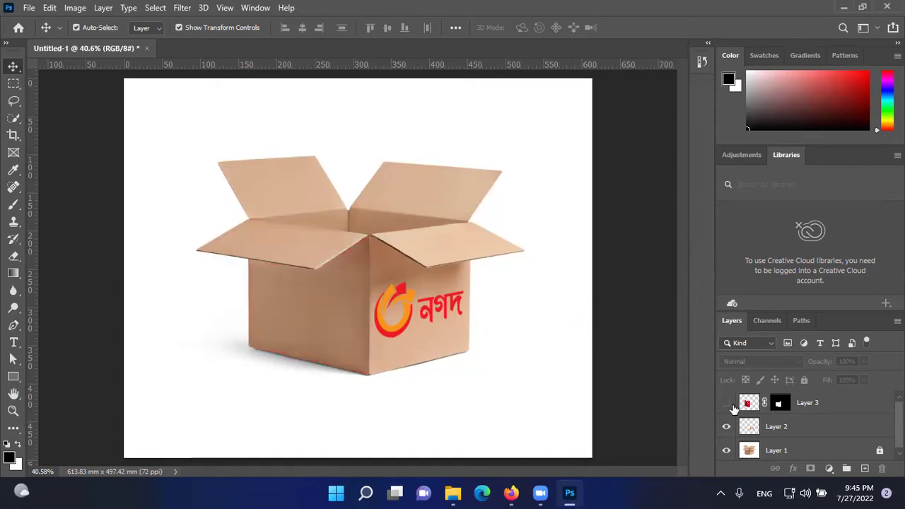
{"action": "left_click", "coordinate": [726, 403]}
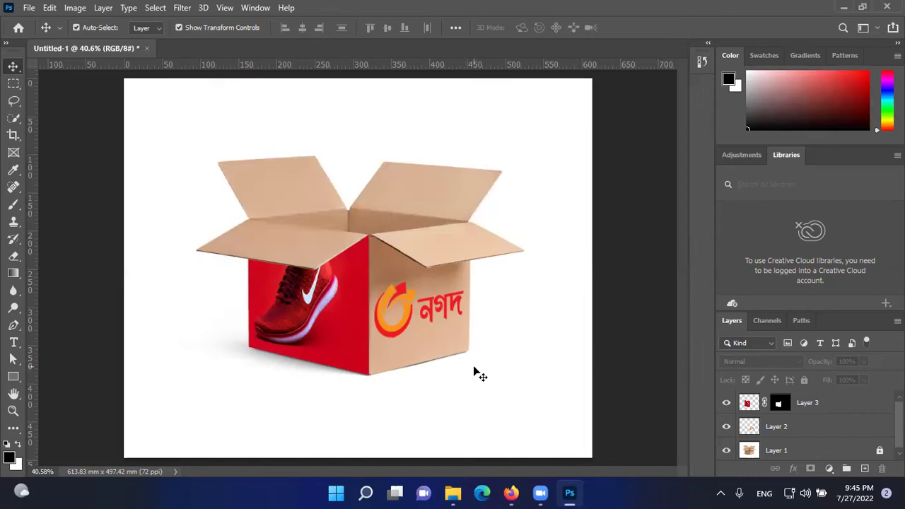
{"action": "left_click", "coordinate": [315, 346]}
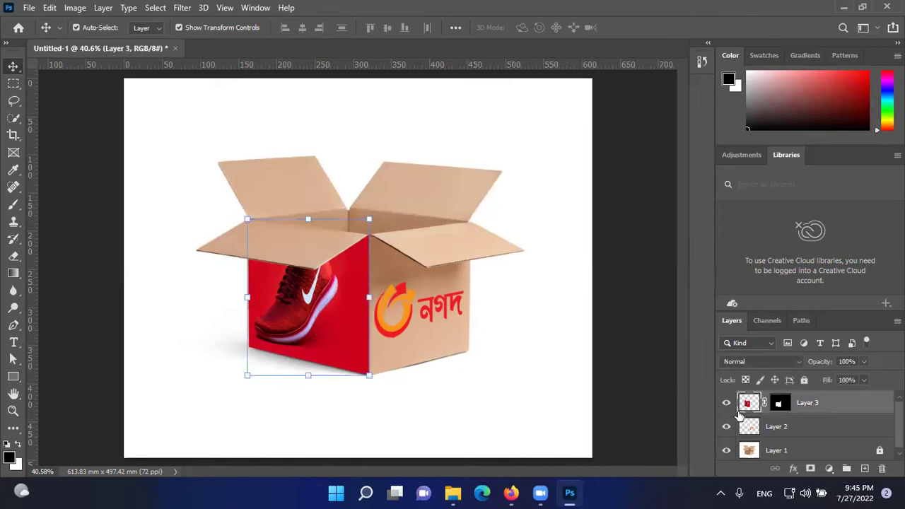
{"action": "scroll", "coordinate": [253, 324], "scroll_direction": "up", "scroll_amount": 5}
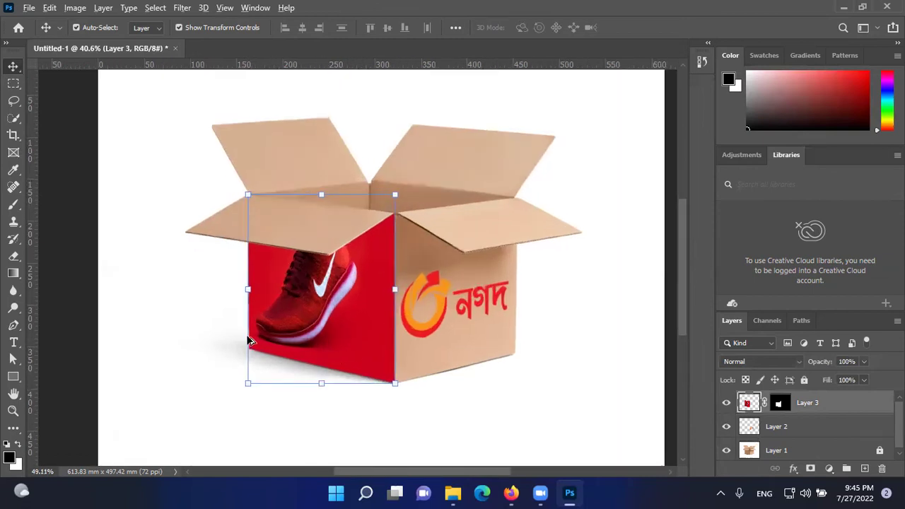
{"action": "scroll", "coordinate": [254, 322], "scroll_direction": "down", "scroll_amount": 4}
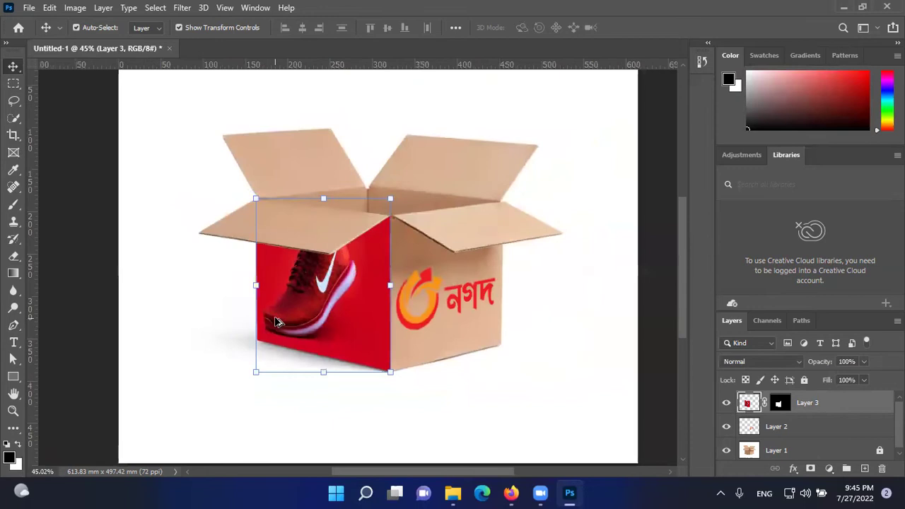
{"action": "scroll", "coordinate": [276, 322], "scroll_direction": "down", "scroll_amount": 3}
{"action": "scroll", "coordinate": [276, 321], "scroll_direction": "up", "scroll_amount": 4}
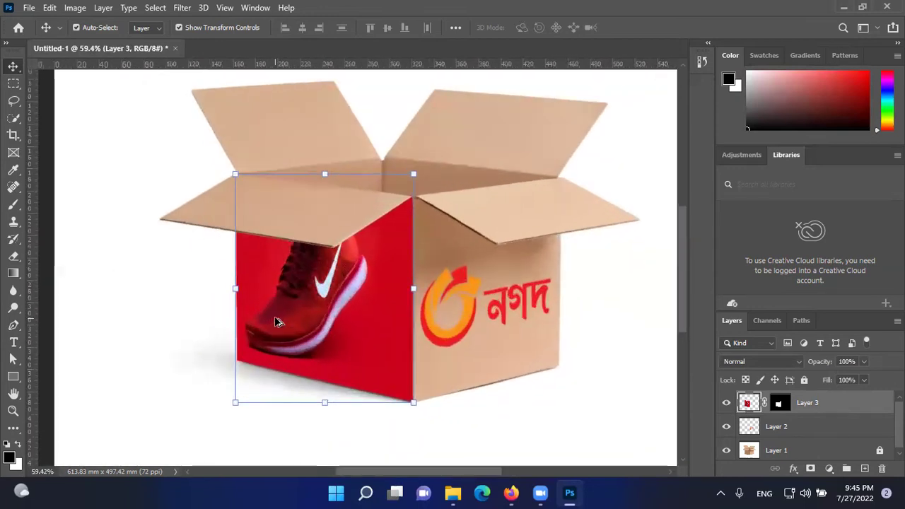
{"action": "scroll", "coordinate": [276, 321], "scroll_direction": "up", "scroll_amount": 1}
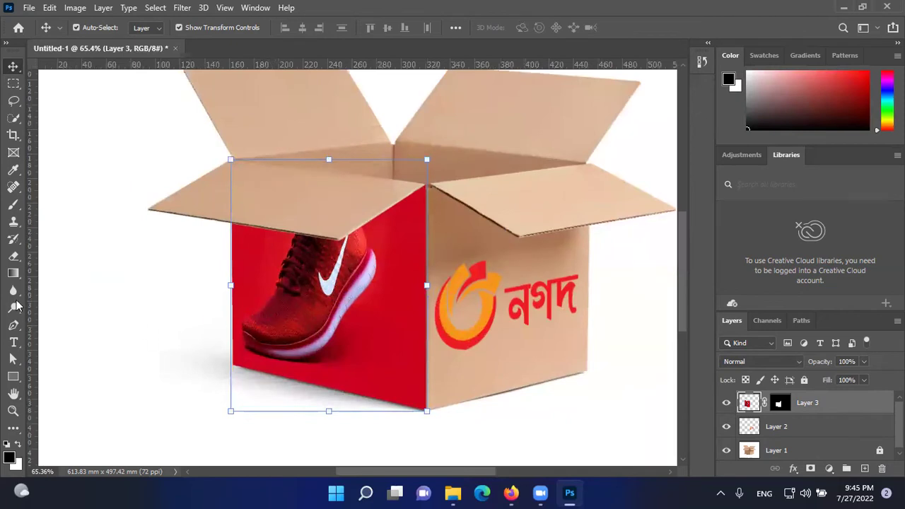
{"action": "left_click", "coordinate": [13, 325]}
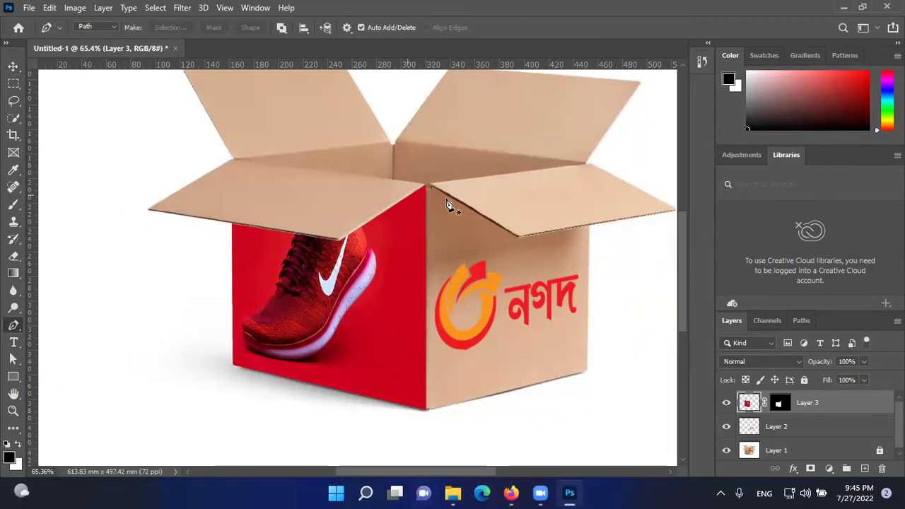
{"action": "left_click", "coordinate": [14, 68]}
{"action": "left_click", "coordinate": [82, 204]}
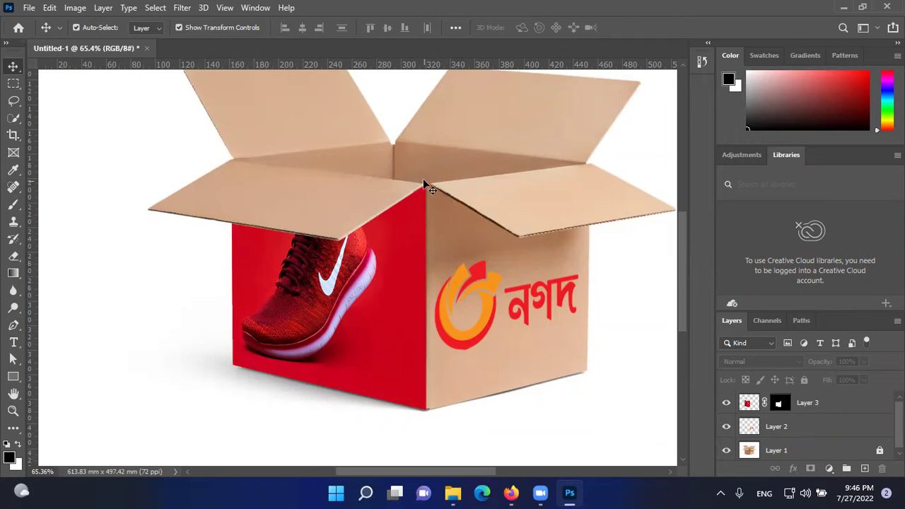
{"action": "left_click", "coordinate": [808, 403]}
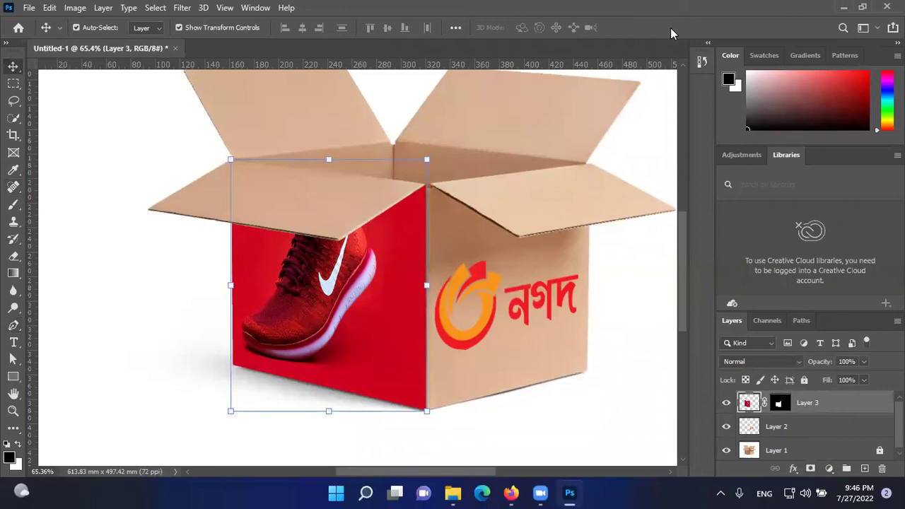
{"action": "key", "text": "ctrl+0"}
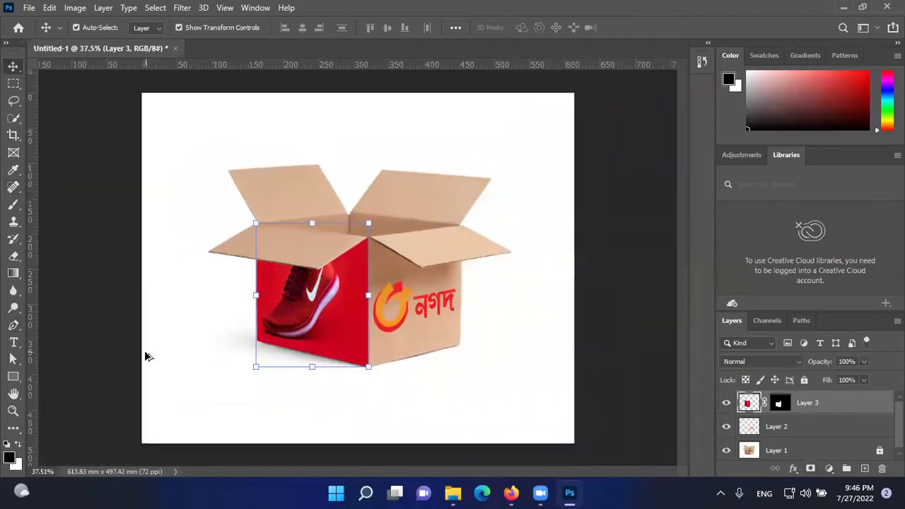
{"action": "left_click", "coordinate": [608, 234]}
{"action": "left_click_drag", "start_coordinate": [558, 120], "coordinate": [532, 445]}
{"action": "left_click_drag", "start_coordinate": [578, 97], "coordinate": [534, 375]}
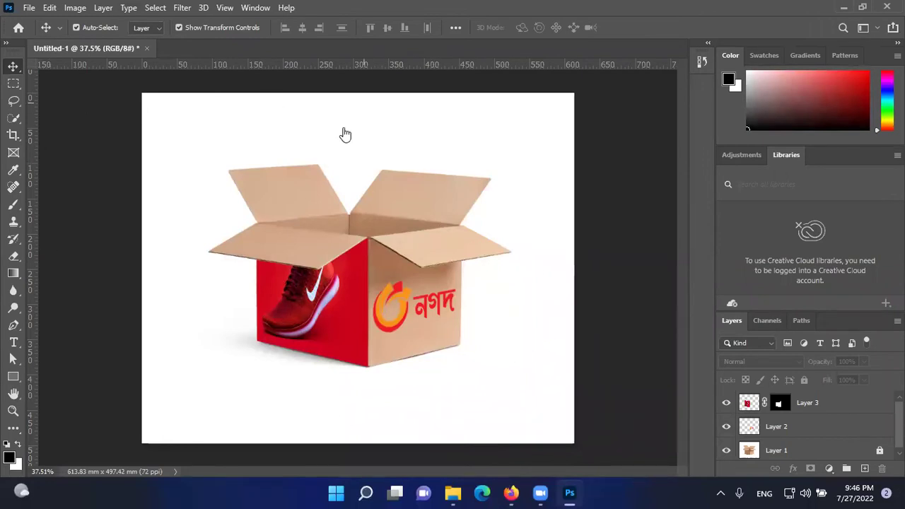
Switch to Firefox and search Google for "bottle mockup" in a new tab.
{"action": "key", "text": "alt+Tab"}
{"action": "key", "text": "ctrl+t"}
{"action": "left_click", "coordinate": [269, 42]}
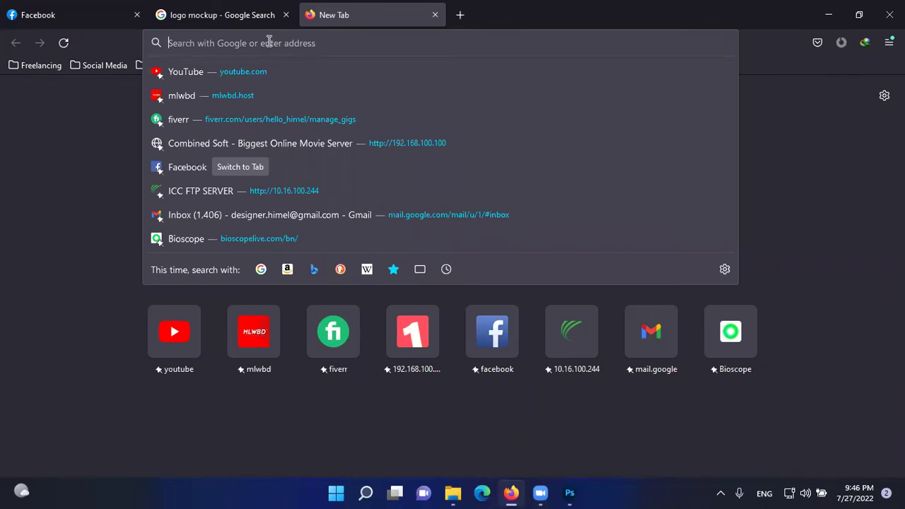
{"action": "type", "text": "bottle mo"}
{"action": "key", "text": "Down"}
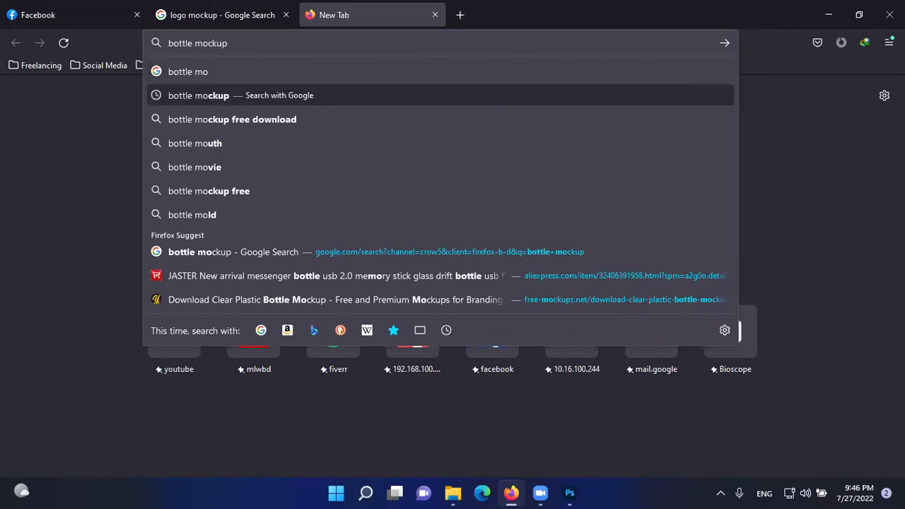
{"action": "key", "text": "Return"}
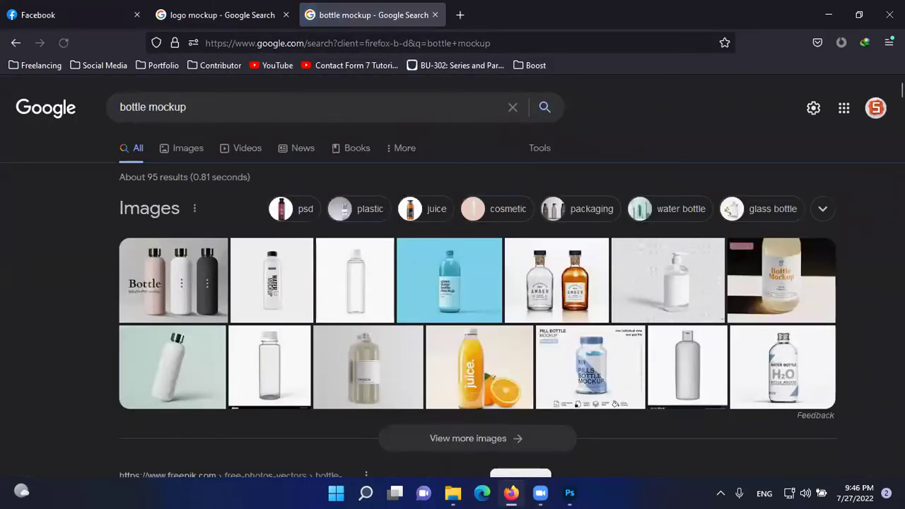
Refine the Google search to "bottle mockup free download".
{"action": "left_click", "coordinate": [198, 115]}
{"action": "type", "text": "fr"}
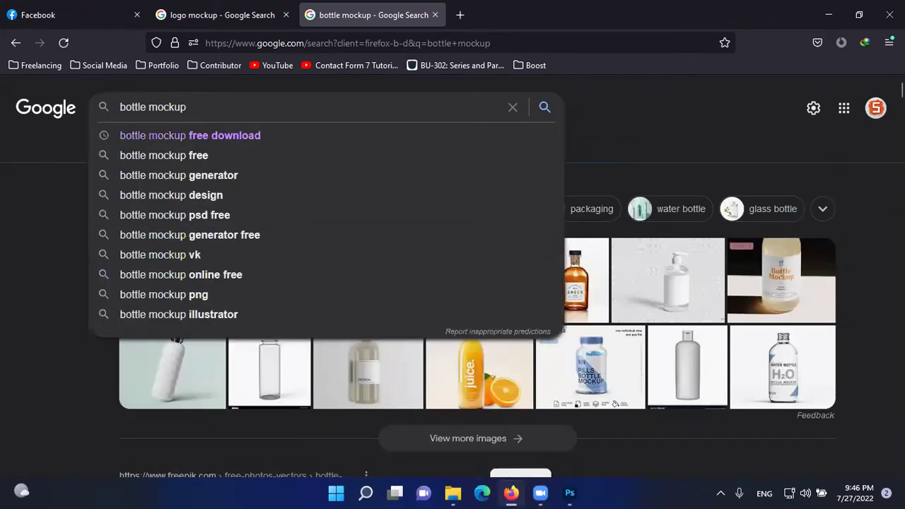
{"action": "type", "text": "ee"}
{"action": "key", "text": "Down"}
{"action": "key", "text": "Return"}
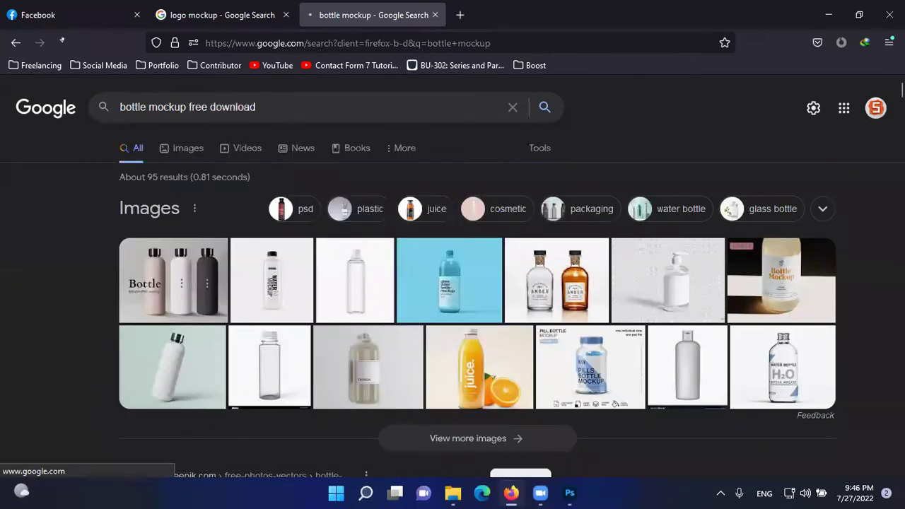
Look over the search results and open Freepik's Bottle Mockup PSD page.
{"action": "scroll", "coordinate": [472, 346], "scroll_direction": "down", "scroll_amount": 6}
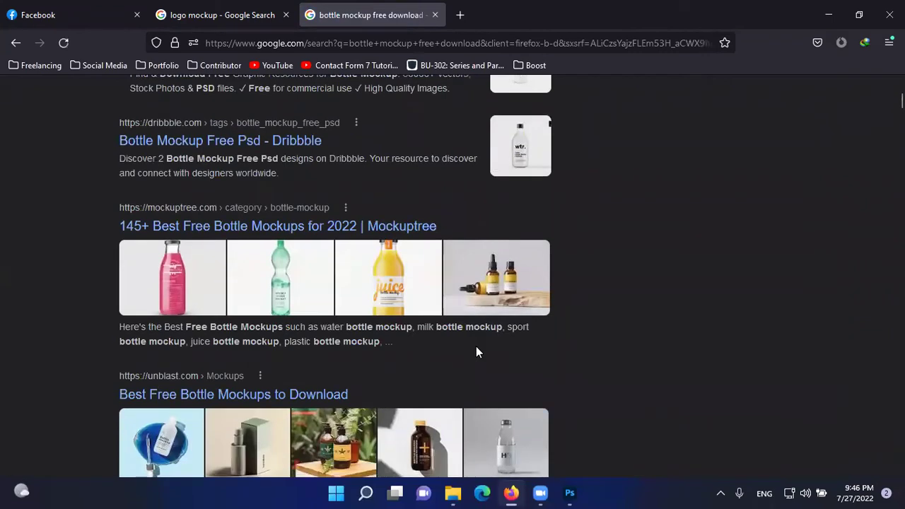
{"action": "scroll", "coordinate": [477, 349], "scroll_direction": "up", "scroll_amount": 6}
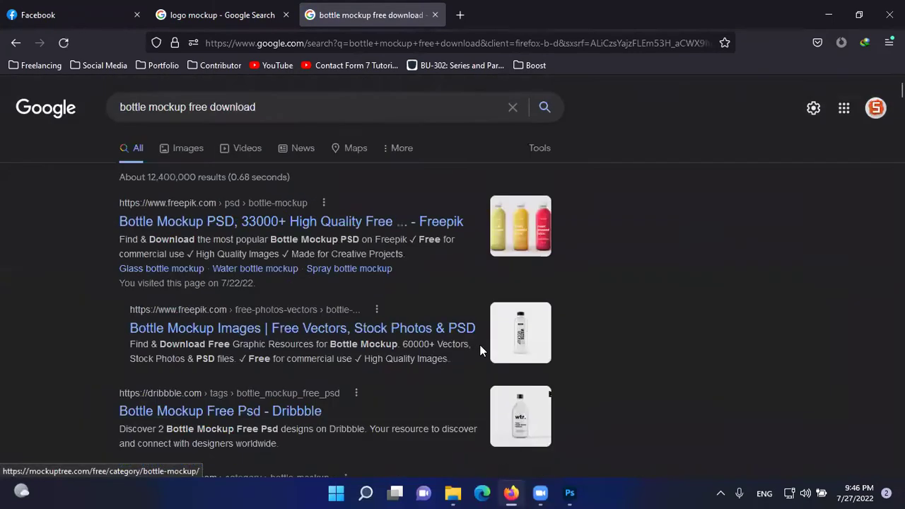
{"action": "left_click", "coordinate": [191, 224]}
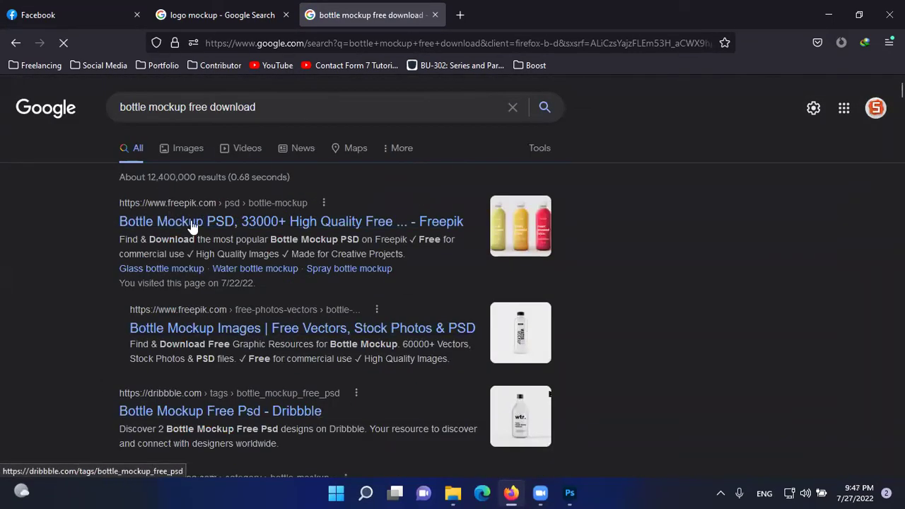
{"action": "left_click", "coordinate": [196, 224]}
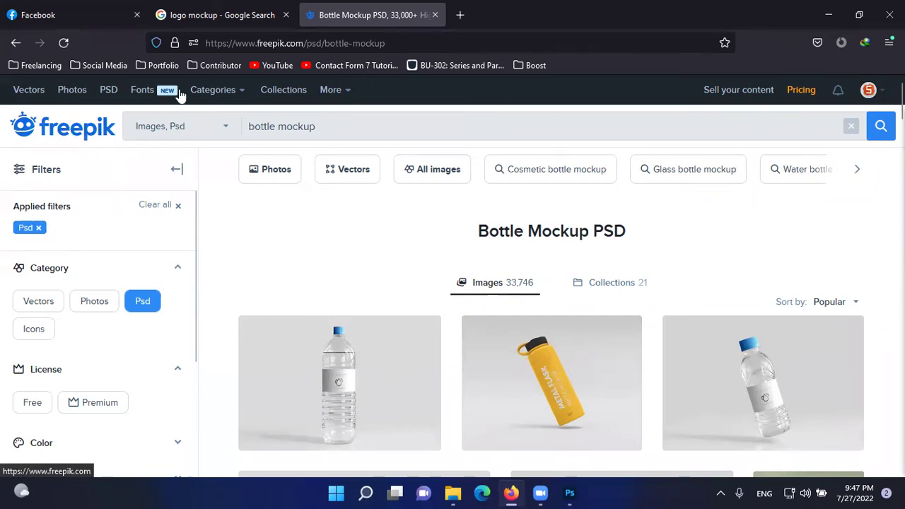
Go to the freepik.com home page in the current tab.
{"action": "left_click", "coordinate": [223, 45]}
{"action": "type", "text": "freepik.com/"}
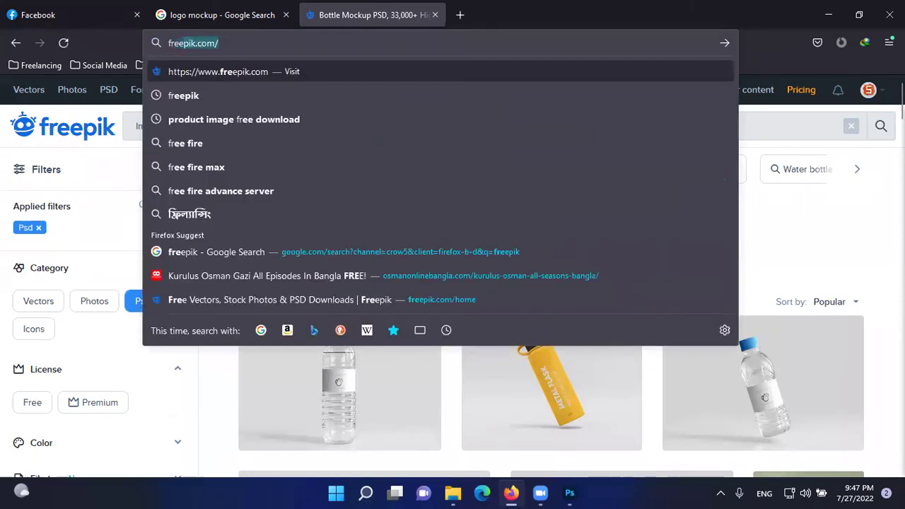
{"action": "key", "text": "Return"}
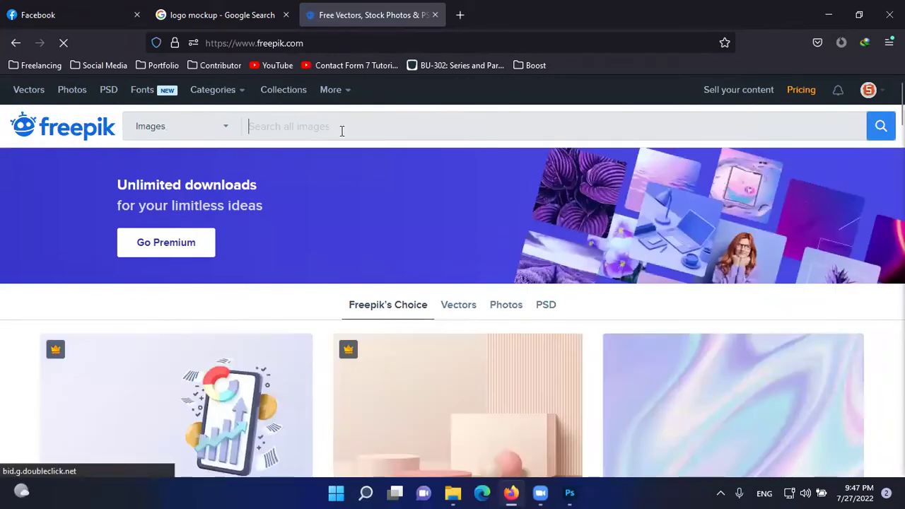
Search Freepik's images for "bottle mockup" and bring the results and filters into view.
{"action": "type", "text": "bottle mockuop"}
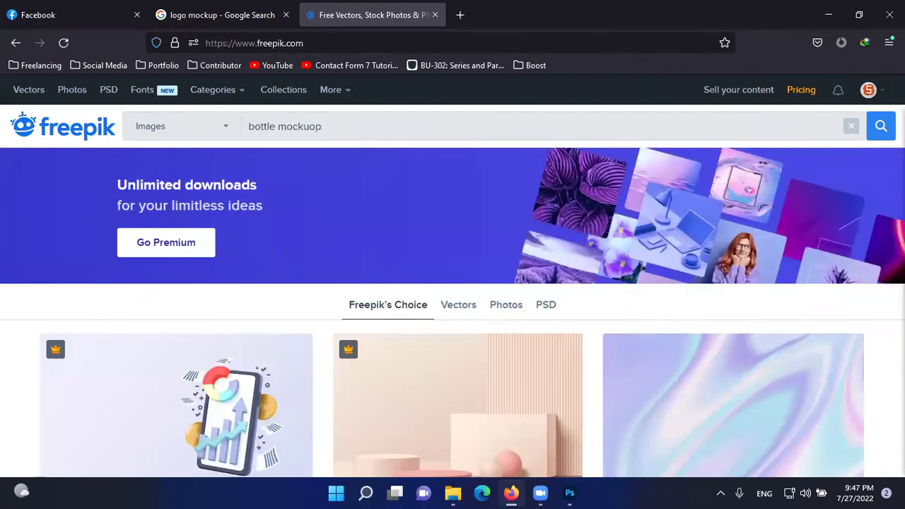
{"action": "key", "text": "BackSpace"}
{"action": "key", "text": "BackSpace"}
{"action": "type", "text": "p"}
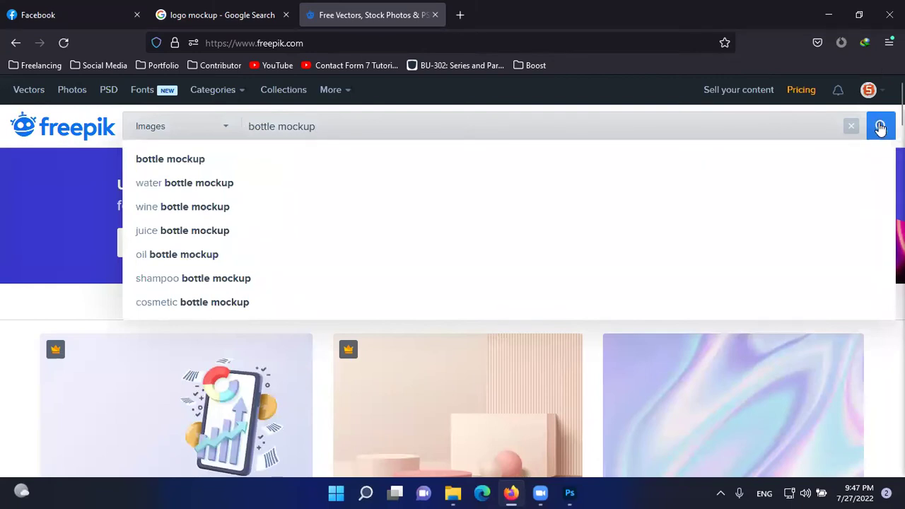
{"action": "left_click", "coordinate": [880, 127]}
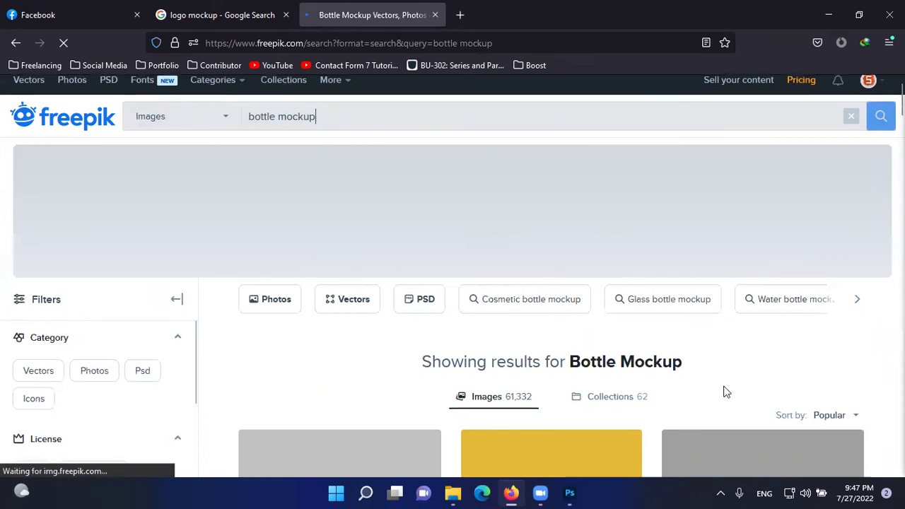
{"action": "scroll", "coordinate": [589, 358], "scroll_direction": "down", "scroll_amount": 1}
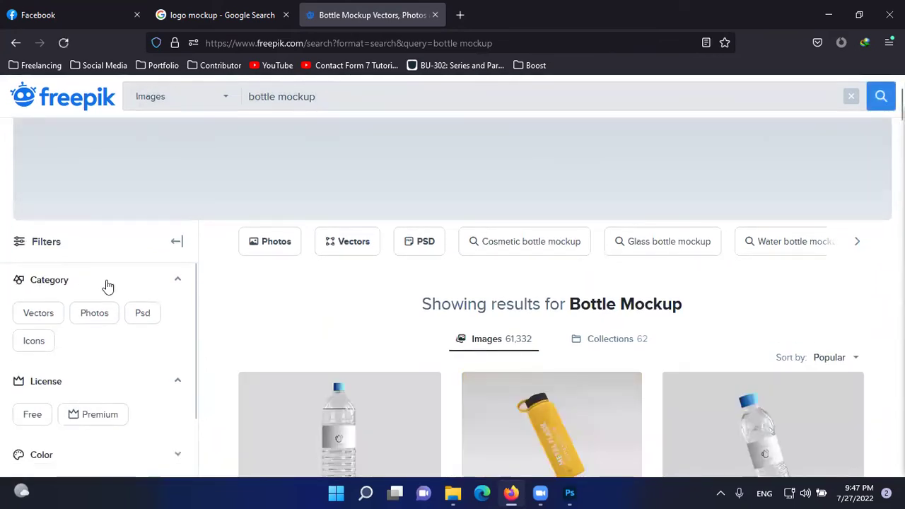
Filter the bottle mockup results to PSD files with a free license.
{"action": "left_click", "coordinate": [143, 319]}
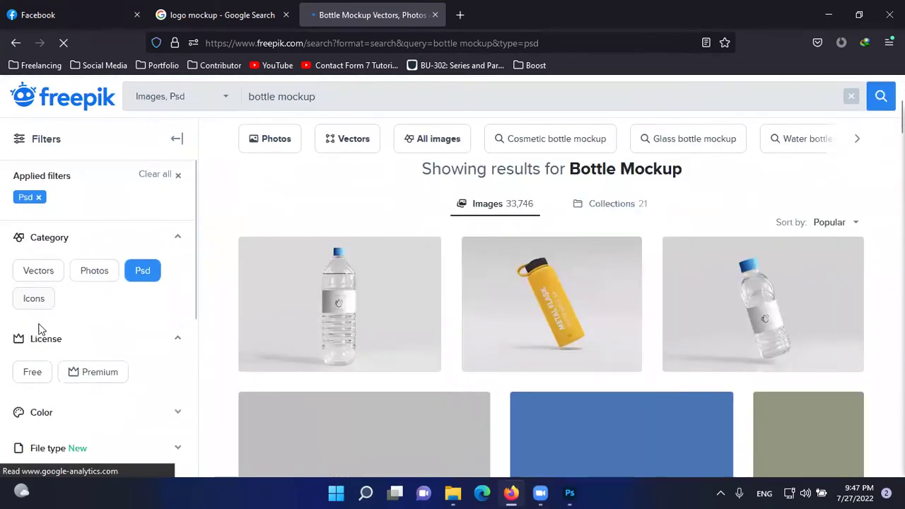
{"action": "scroll", "coordinate": [33, 353], "scroll_direction": "down", "scroll_amount": 1}
{"action": "left_click", "coordinate": [31, 342]}
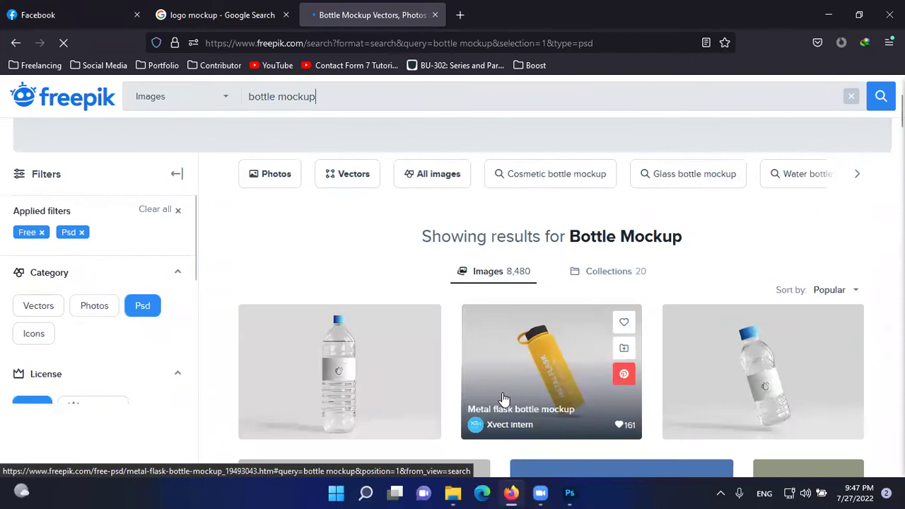
Look over the free PSD bottle mockups for a suitable one to download.
{"action": "scroll", "coordinate": [503, 398], "scroll_direction": "down", "scroll_amount": 2}
{"action": "scroll", "coordinate": [503, 402], "scroll_direction": "down", "scroll_amount": 2}
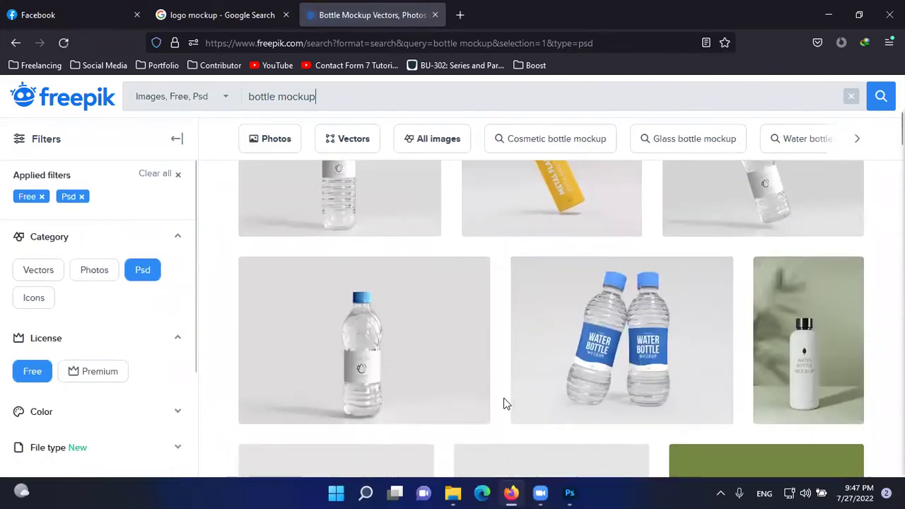
{"action": "scroll", "coordinate": [503, 401], "scroll_direction": "up", "scroll_amount": 2}
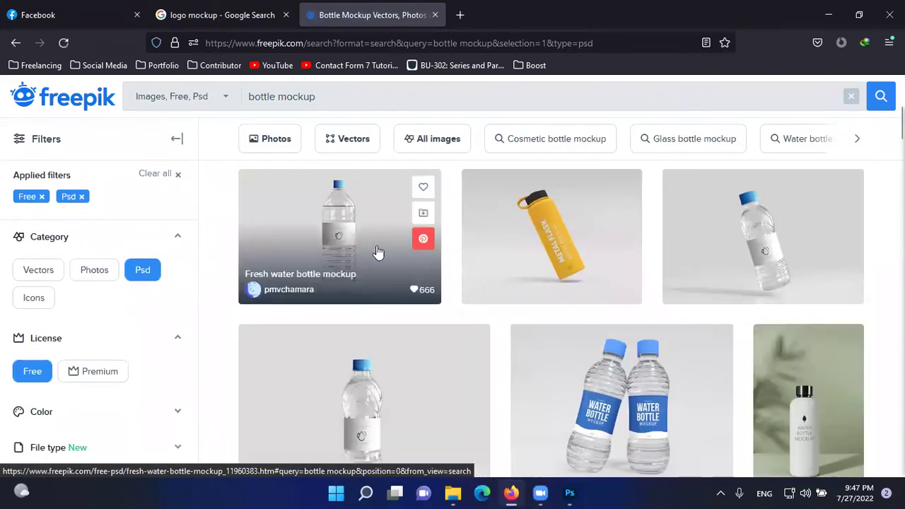
{"action": "scroll", "coordinate": [505, 287], "scroll_direction": "down", "scroll_amount": 4}
{"action": "scroll", "coordinate": [506, 287], "scroll_direction": "down", "scroll_amount": 4}
{"action": "scroll", "coordinate": [634, 372], "scroll_direction": "down", "scroll_amount": 5}
{"action": "scroll", "coordinate": [634, 370], "scroll_direction": "up", "scroll_amount": 5}
{"action": "scroll", "coordinate": [283, 318], "scroll_direction": "up", "scroll_amount": 4}
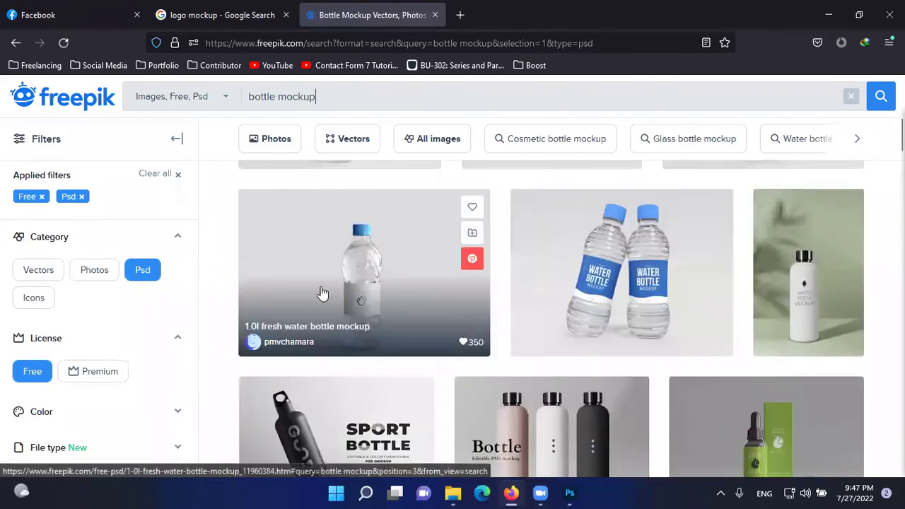
{"action": "scroll", "coordinate": [339, 264], "scroll_direction": "up", "scroll_amount": 3}
{"action": "scroll", "coordinate": [767, 424], "scroll_direction": "down", "scroll_amount": 2}
{"action": "scroll", "coordinate": [766, 424], "scroll_direction": "down", "scroll_amount": 4}
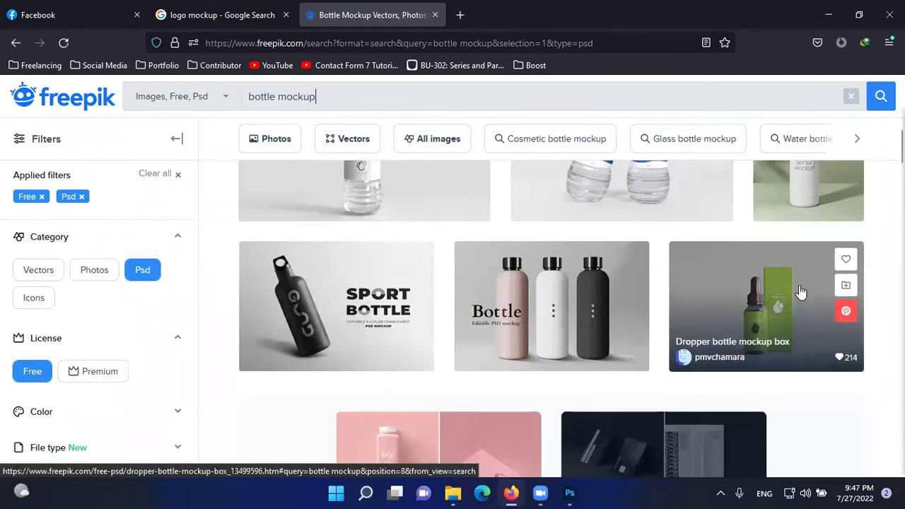
Open the "Dropper bottle mockup box" result and start its free download under the General category.
{"action": "left_click", "coordinate": [729, 290]}
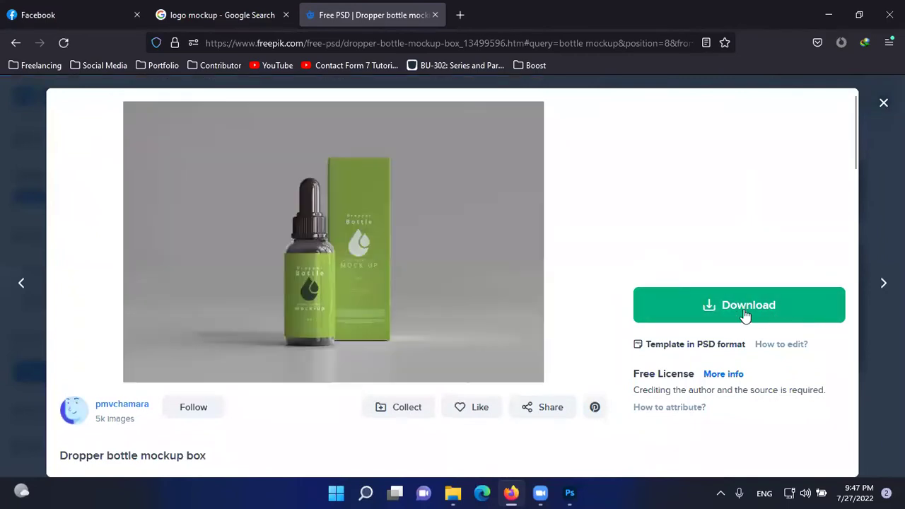
{"action": "left_click", "coordinate": [746, 314]}
{"action": "scroll", "coordinate": [719, 445], "scroll_direction": "down", "scroll_amount": 2}
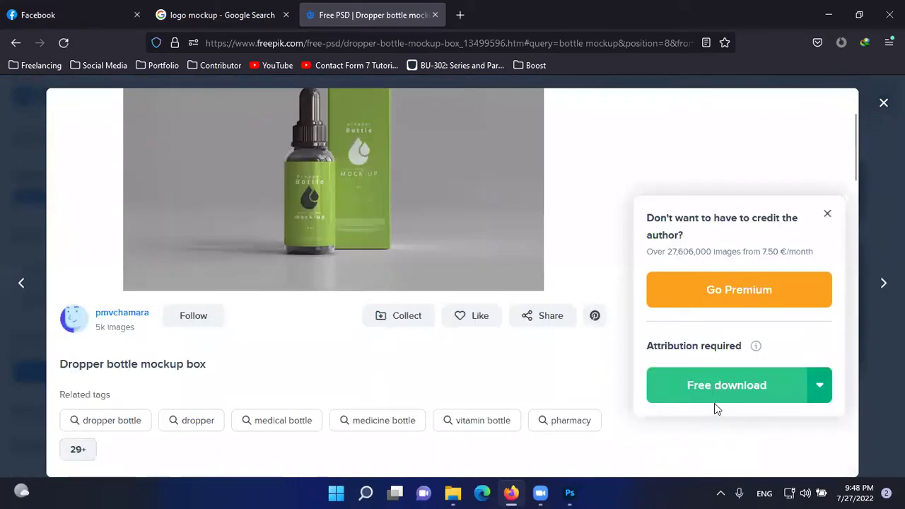
{"action": "left_click", "coordinate": [717, 396]}
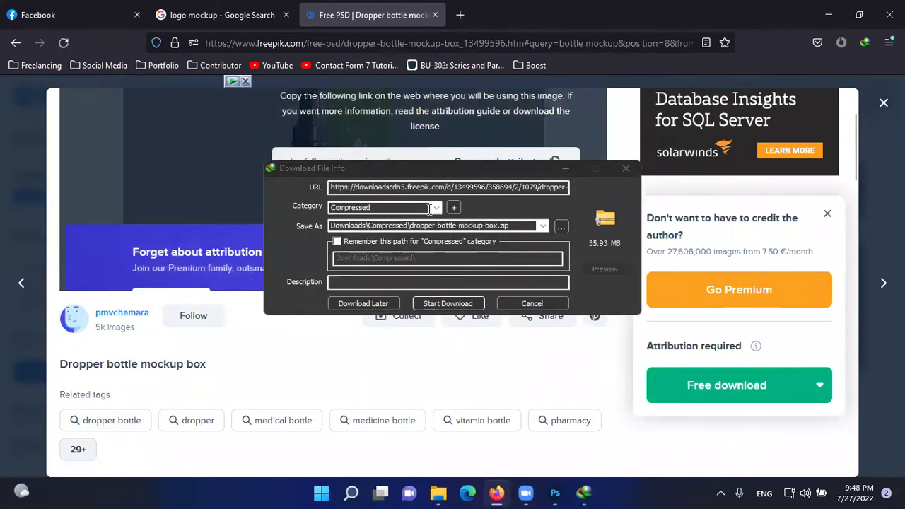
{"action": "left_click", "coordinate": [432, 208]}
{"action": "left_click", "coordinate": [353, 215]}
{"action": "left_click", "coordinate": [448, 303]}
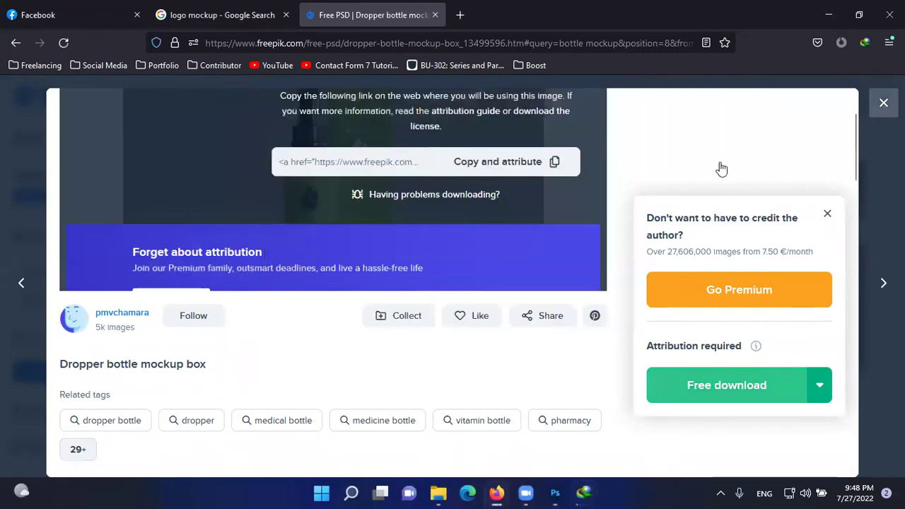
Close the dropper bottle preview and look through more of the free PSD bottle mockups.
{"action": "key", "text": "Escape"}
{"action": "scroll", "coordinate": [366, 352], "scroll_direction": "up", "scroll_amount": 10}
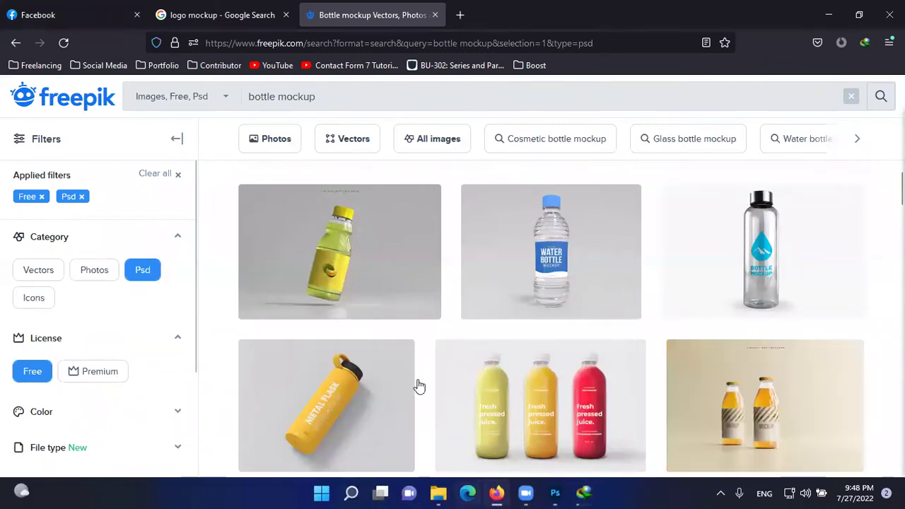
{"action": "scroll", "coordinate": [518, 314], "scroll_direction": "down", "scroll_amount": 1}
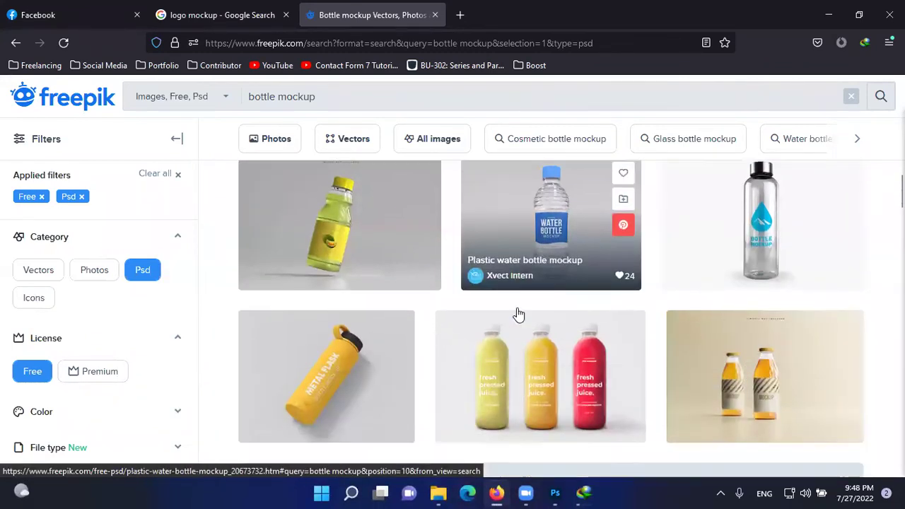
{"action": "scroll", "coordinate": [518, 313], "scroll_direction": "down", "scroll_amount": 5}
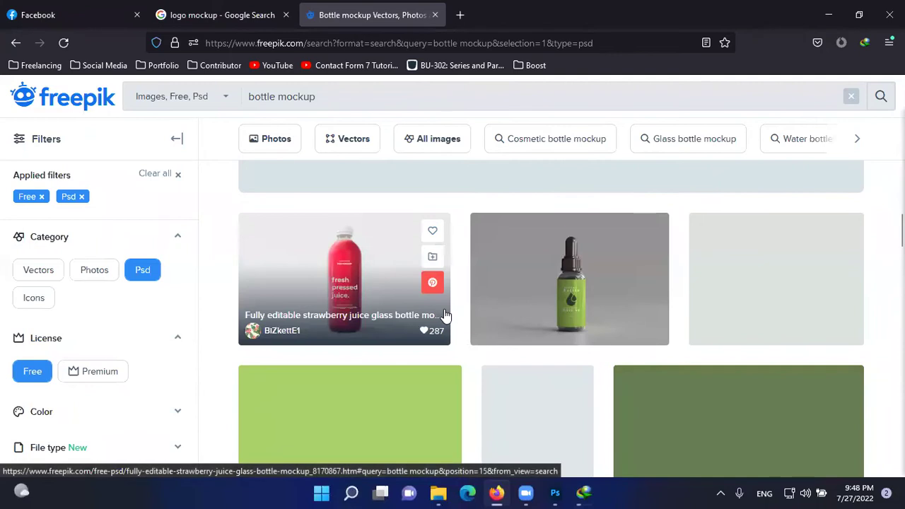
{"action": "scroll", "coordinate": [443, 315], "scroll_direction": "up", "scroll_amount": 6}
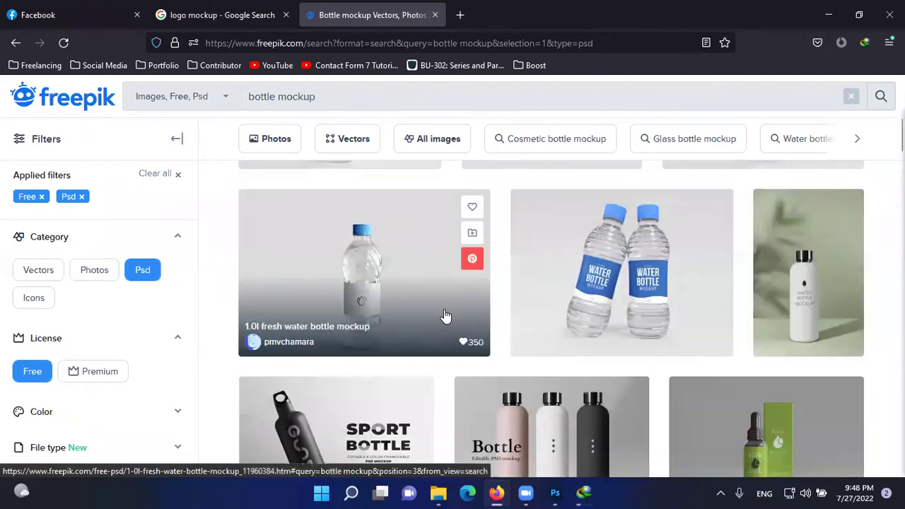
{"action": "scroll", "coordinate": [444, 315], "scroll_direction": "up", "scroll_amount": 5}
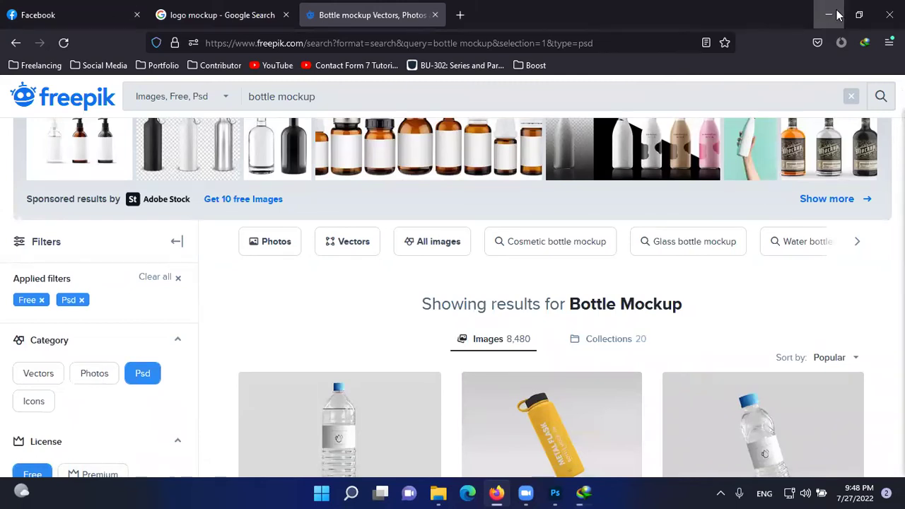
{"action": "scroll", "coordinate": [579, 238], "scroll_direction": "down", "scroll_amount": 15}
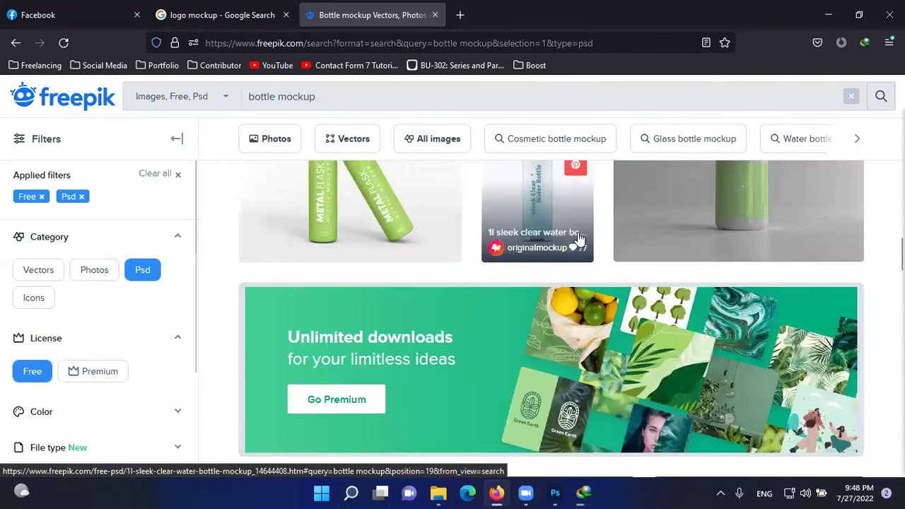
{"action": "scroll", "coordinate": [574, 239], "scroll_direction": "down", "scroll_amount": 4}
{"action": "scroll", "coordinate": [565, 248], "scroll_direction": "down", "scroll_amount": 2}
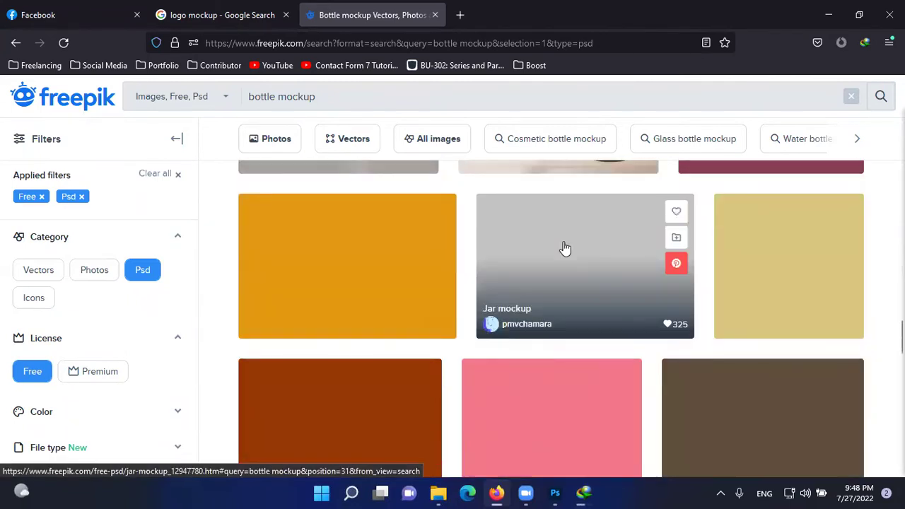
{"action": "scroll", "coordinate": [564, 248], "scroll_direction": "down", "scroll_amount": 2}
{"action": "scroll", "coordinate": [553, 256], "scroll_direction": "down", "scroll_amount": 1}
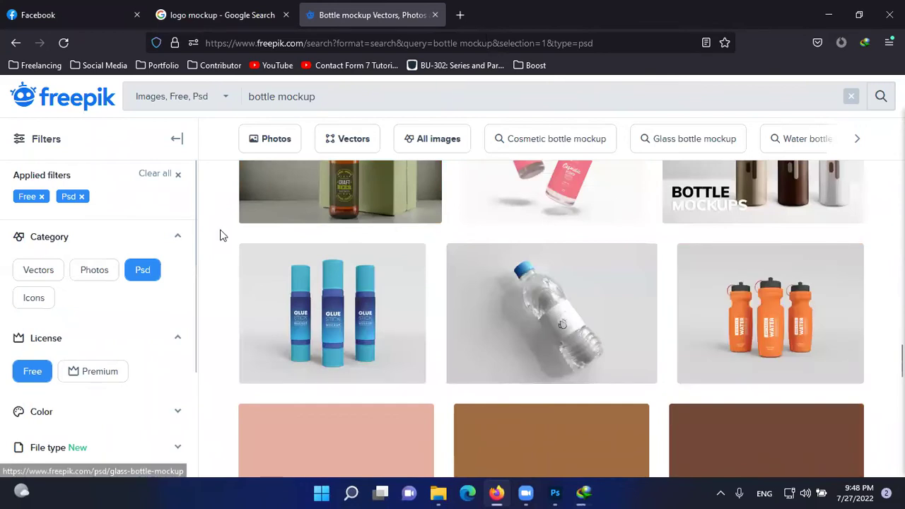
{"action": "scroll", "coordinate": [325, 164], "scroll_direction": "up", "scroll_amount": 1}
Change the Freepik search to "box mockup", keeping the free and PSD filters.
{"action": "triple_click", "coordinate": [191, 106]}
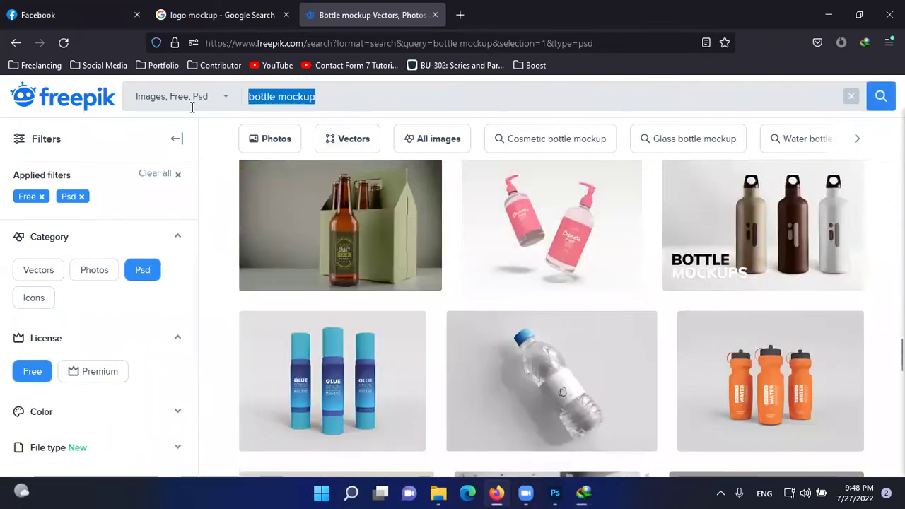
{"action": "key", "text": "Home"}
{"action": "key", "text": "Delete"}
{"action": "key", "text": "Delete"}
{"action": "key", "text": "Delete"}
{"action": "key", "text": "Delete"}
{"action": "key", "text": "Delete"}
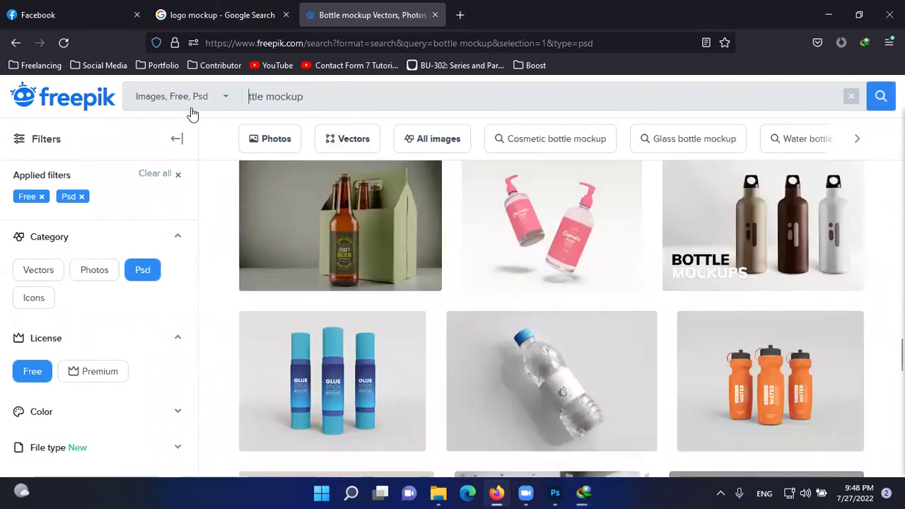
{"action": "key", "text": "Delete"}
{"action": "type", "text": "box"}
{"action": "key", "text": "Return"}
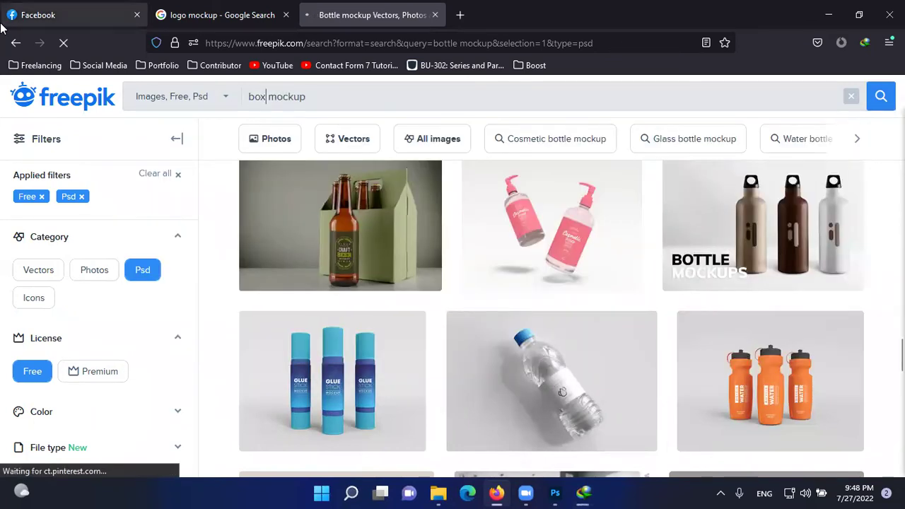
Open the "Cardboard box mockup" result and start its free download under the General category.
{"action": "scroll", "coordinate": [410, 329], "scroll_direction": "down", "scroll_amount": 4}
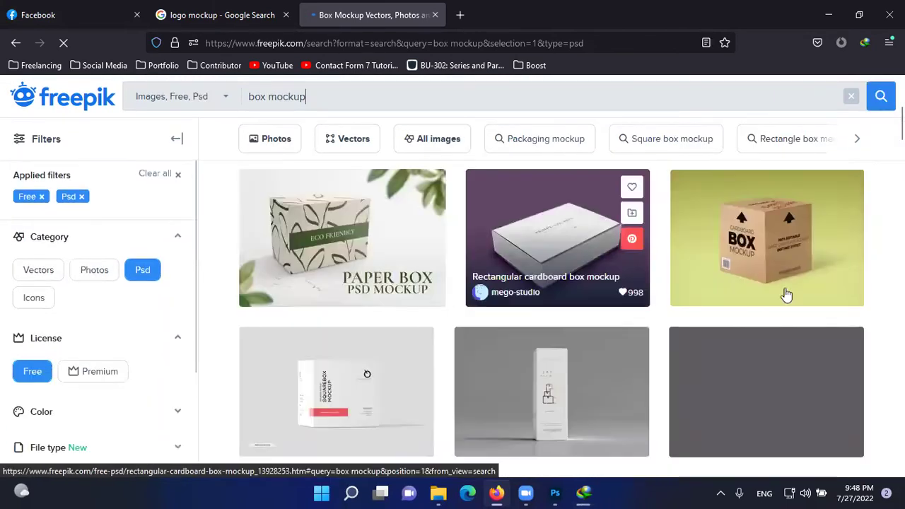
{"action": "left_click", "coordinate": [766, 242]}
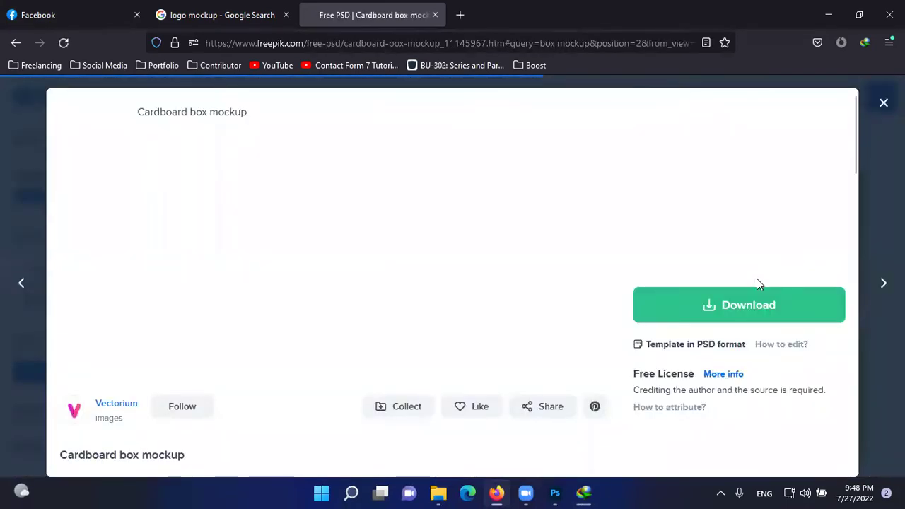
{"action": "left_click", "coordinate": [735, 307]}
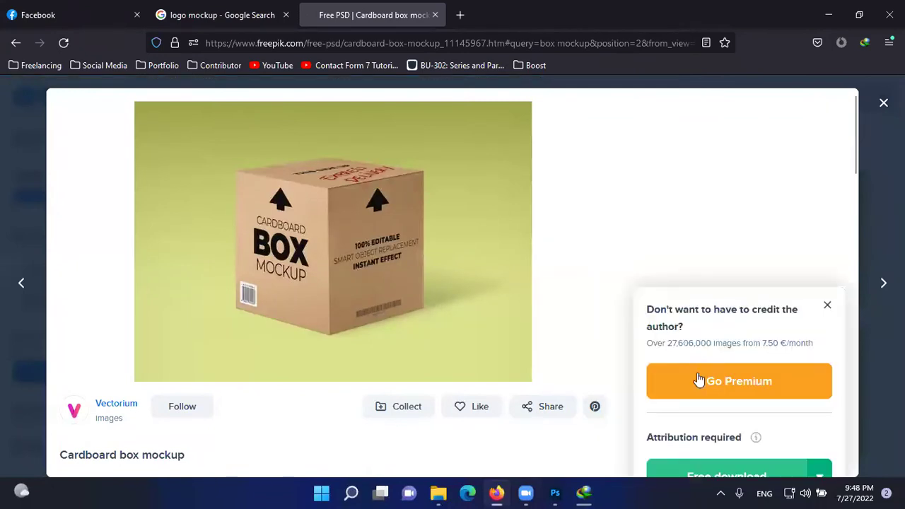
{"action": "left_click", "coordinate": [704, 475]}
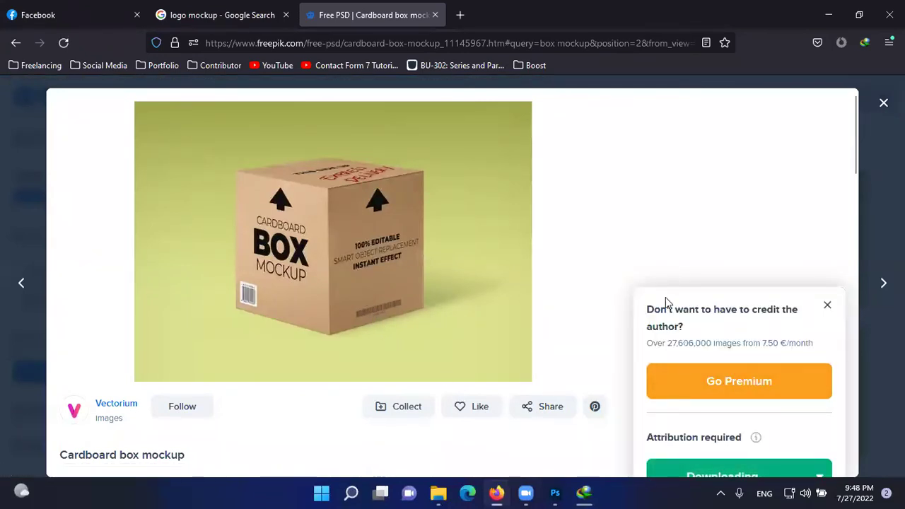
{"action": "scroll", "coordinate": [664, 302], "scroll_direction": "down", "scroll_amount": 3}
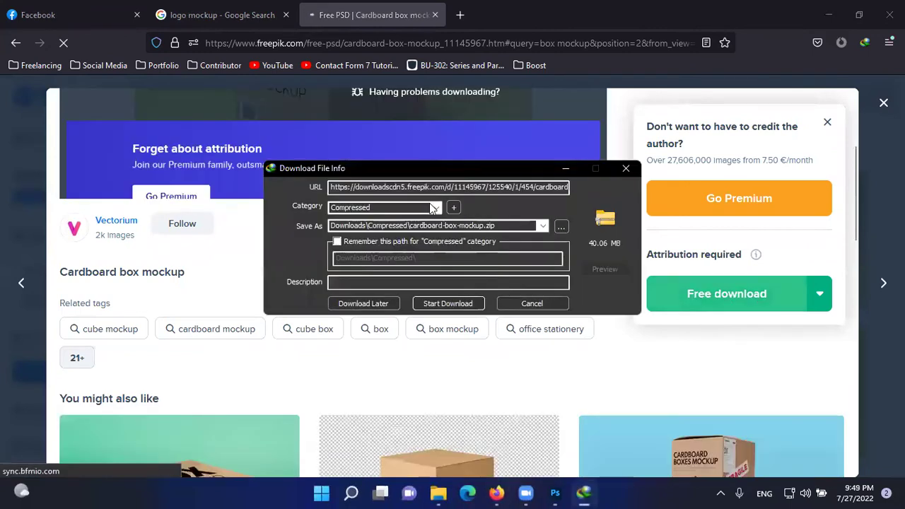
{"action": "left_click", "coordinate": [436, 207]}
{"action": "left_click", "coordinate": [350, 216]}
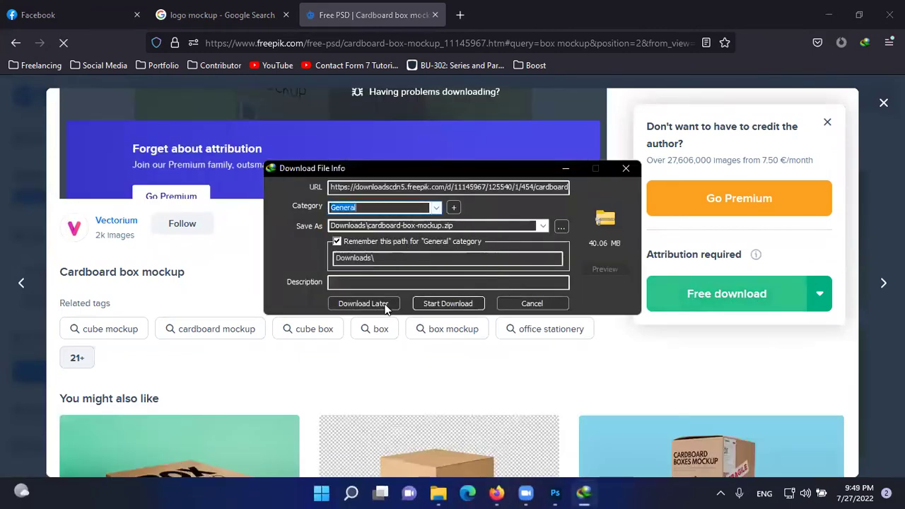
{"action": "left_click", "coordinate": [447, 304]}
{"action": "left_click", "coordinate": [444, 313]}
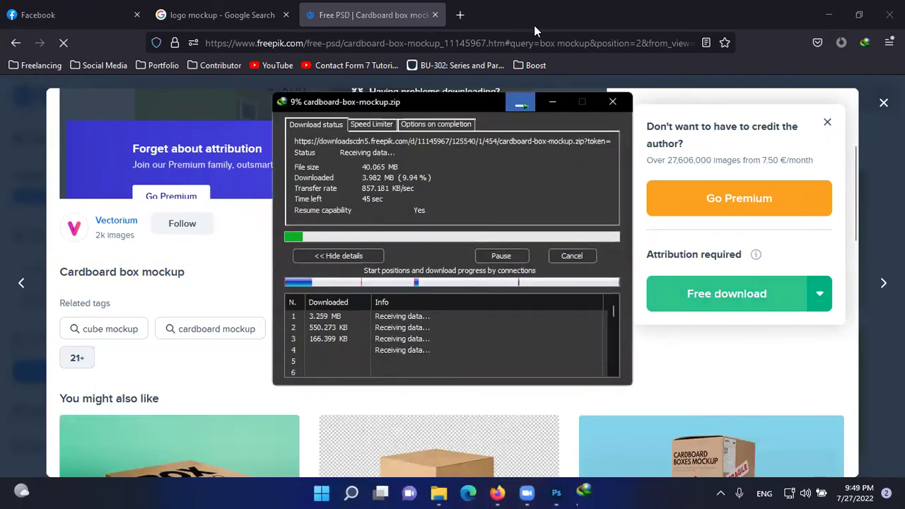
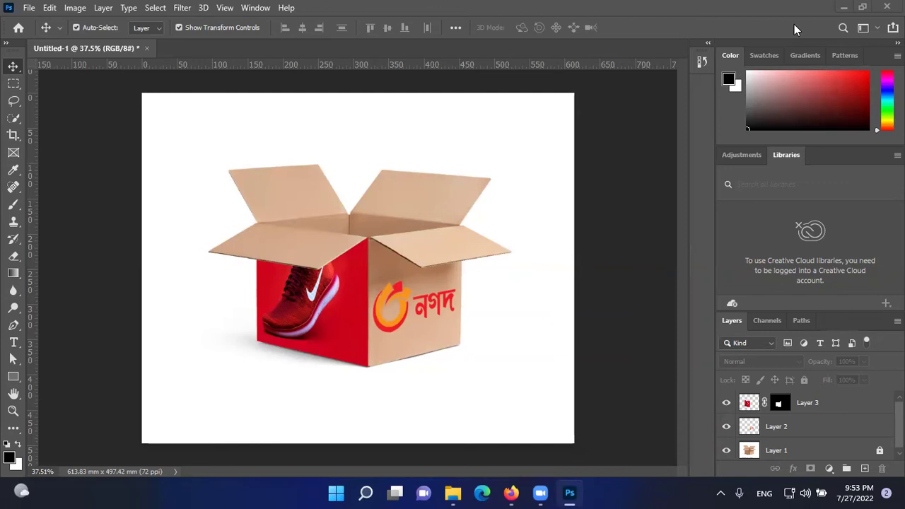
Close the Untitled-1 Photoshop document without saving and show the top of the Downloads folder in a maximized File Explorer window.
{"action": "left_click", "coordinate": [147, 48]}
{"action": "left_click", "coordinate": [447, 191]}
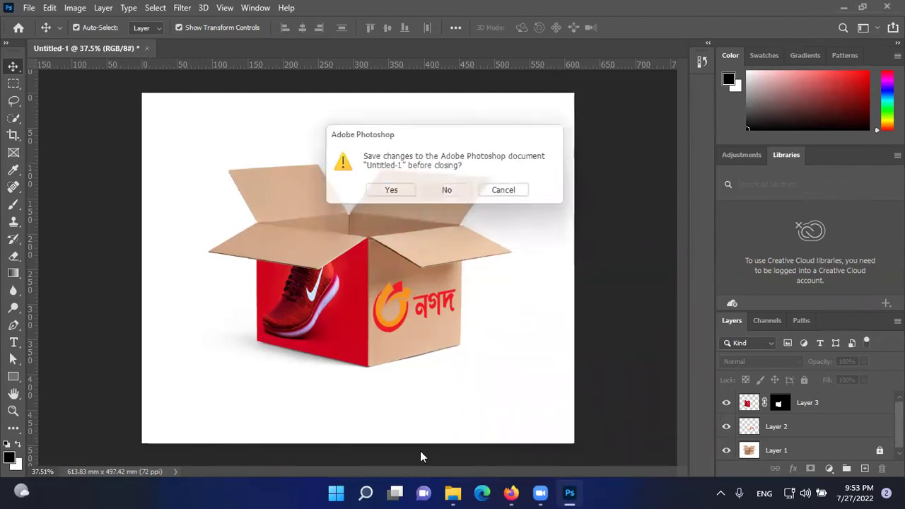
{"action": "left_click", "coordinate": [452, 493]}
{"action": "double_click", "coordinate": [764, 69]}
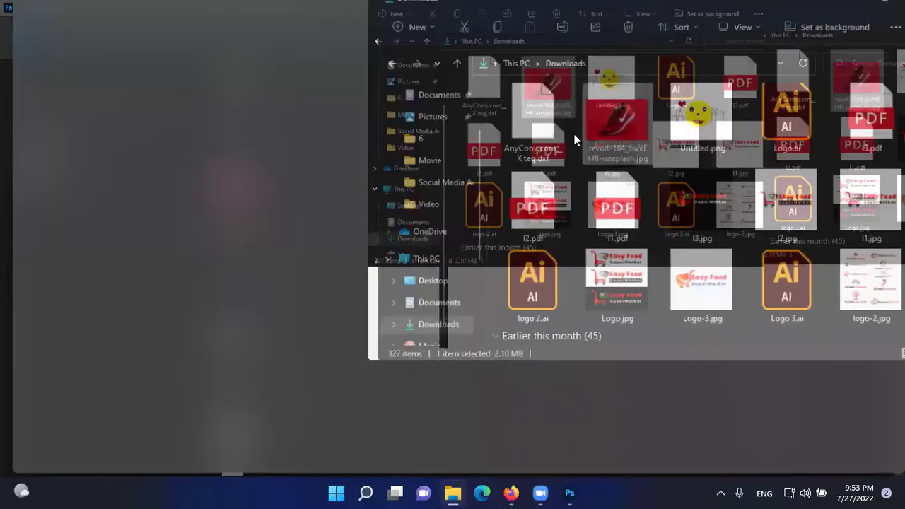
{"action": "scroll", "coordinate": [500, 269], "scroll_direction": "up", "scroll_amount": 5}
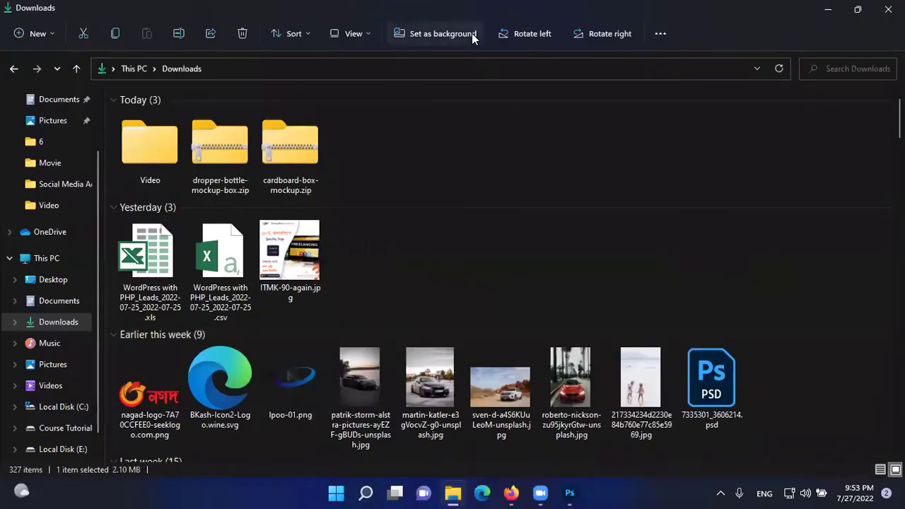
Refresh the Downloads folder and select dropper-bottle-mockup-box.zip.
{"action": "right_click", "coordinate": [426, 122]}
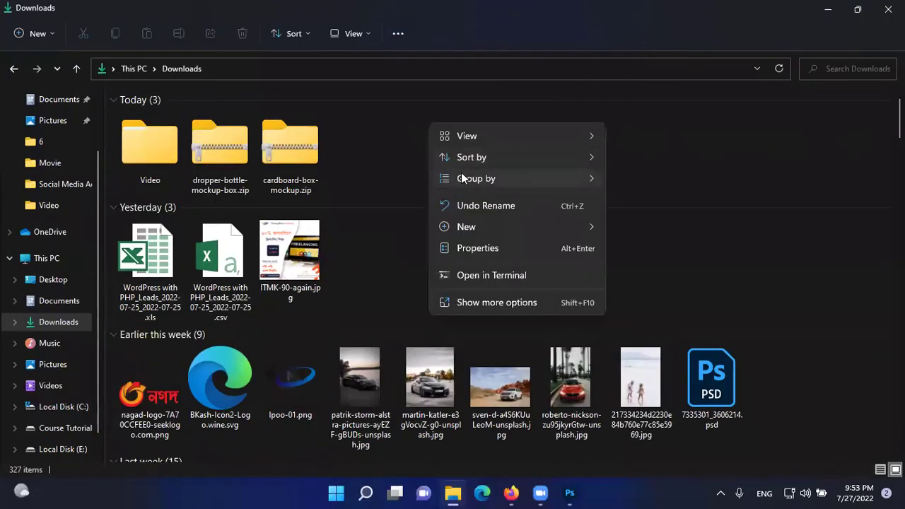
{"action": "left_click", "coordinate": [474, 300]}
{"action": "left_click", "coordinate": [507, 167]}
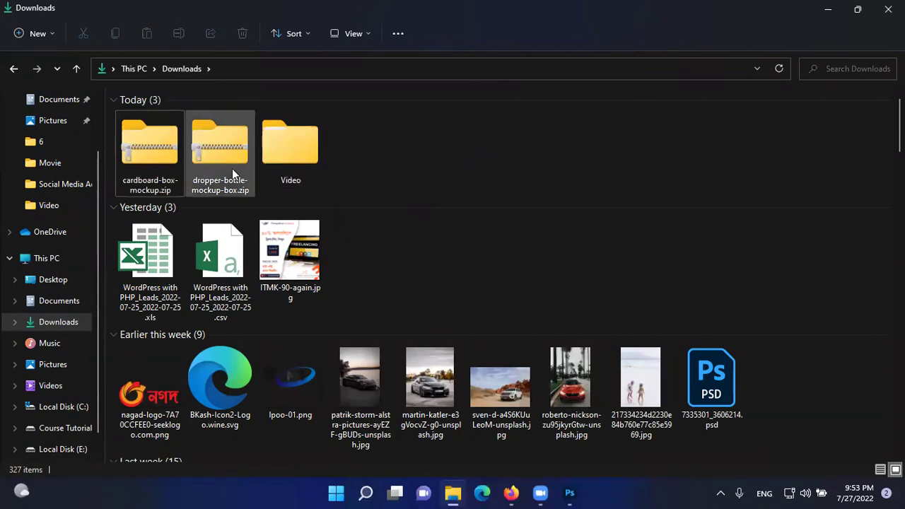
{"action": "left_click", "coordinate": [209, 166]}
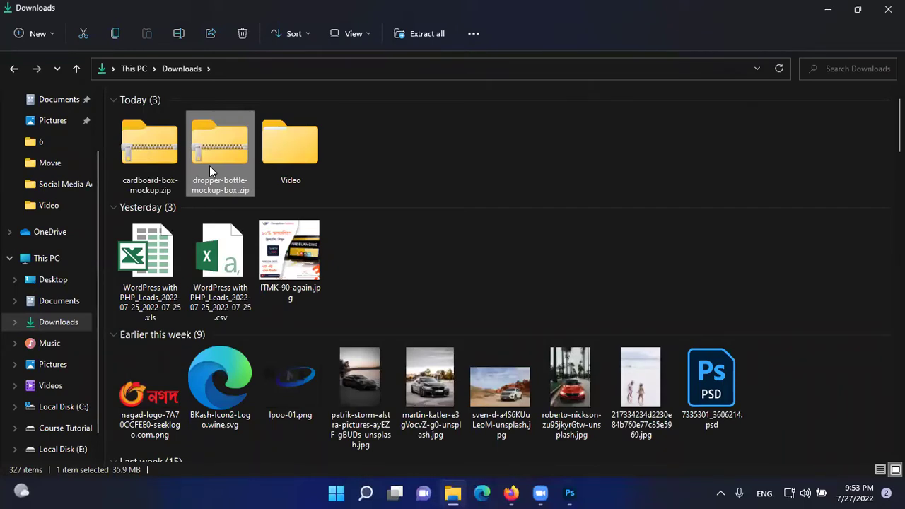
Extract dropper-bottle-mockup-box.zip into its own folder inside Downloads.
{"action": "right_click", "coordinate": [209, 166]}
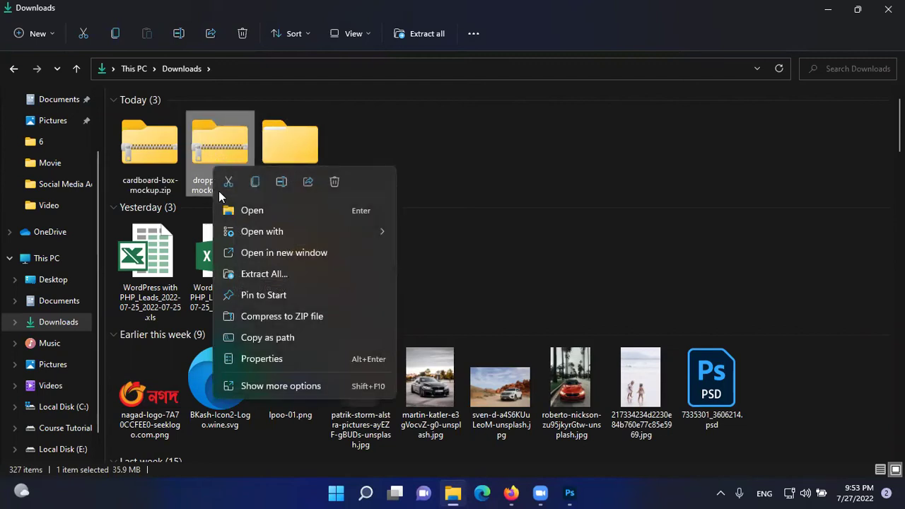
{"action": "left_click", "coordinate": [258, 274]}
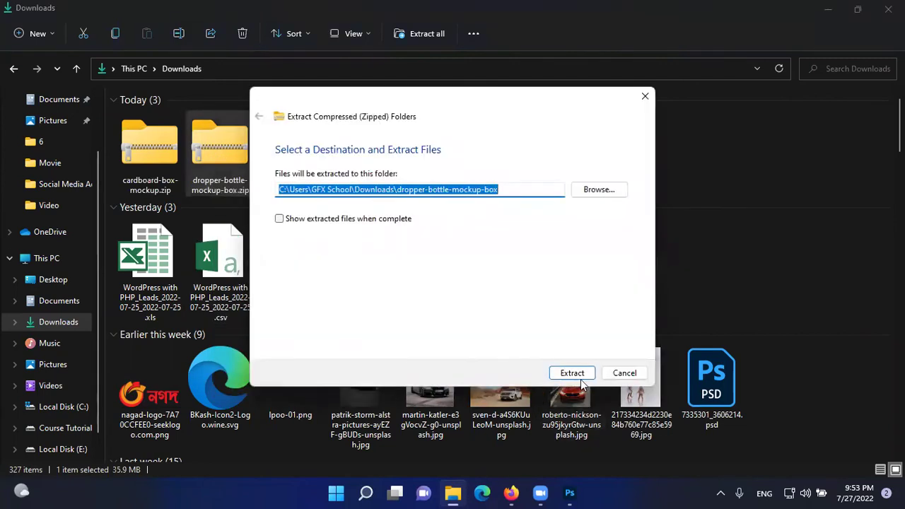
{"action": "left_click", "coordinate": [580, 377]}
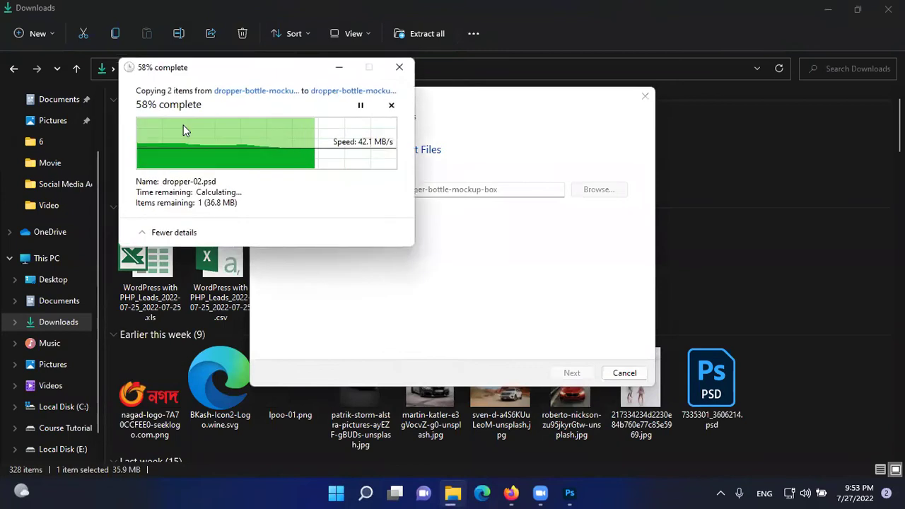
Extract cardboard-box-mockup.zip into the cardboard-box-mockup folder in Downloads, replacing the files of the same name.
{"action": "left_click", "coordinate": [155, 143]}
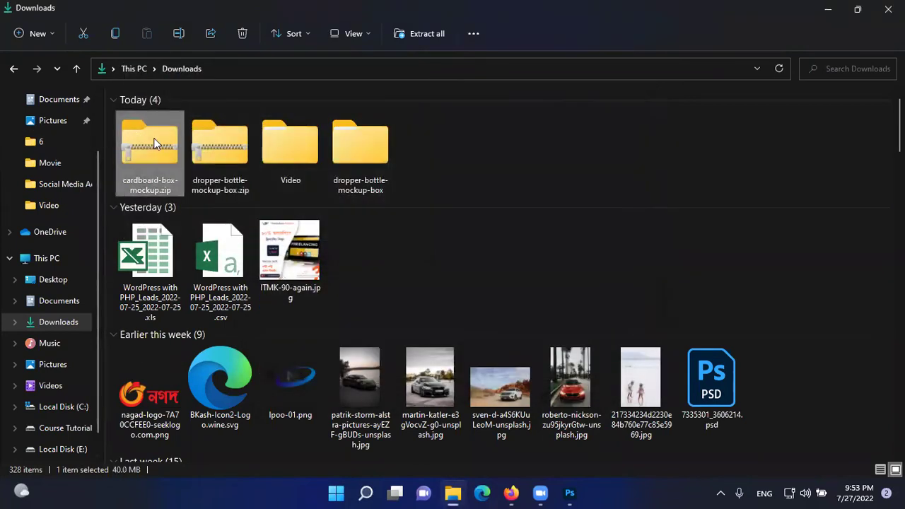
{"action": "right_click", "coordinate": [181, 165]}
{"action": "left_click", "coordinate": [212, 248]}
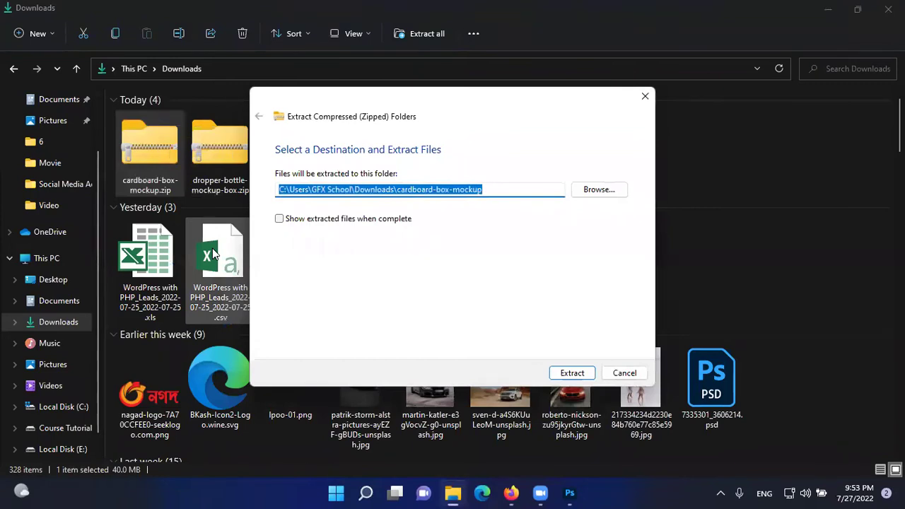
{"action": "left_click", "coordinate": [574, 375]}
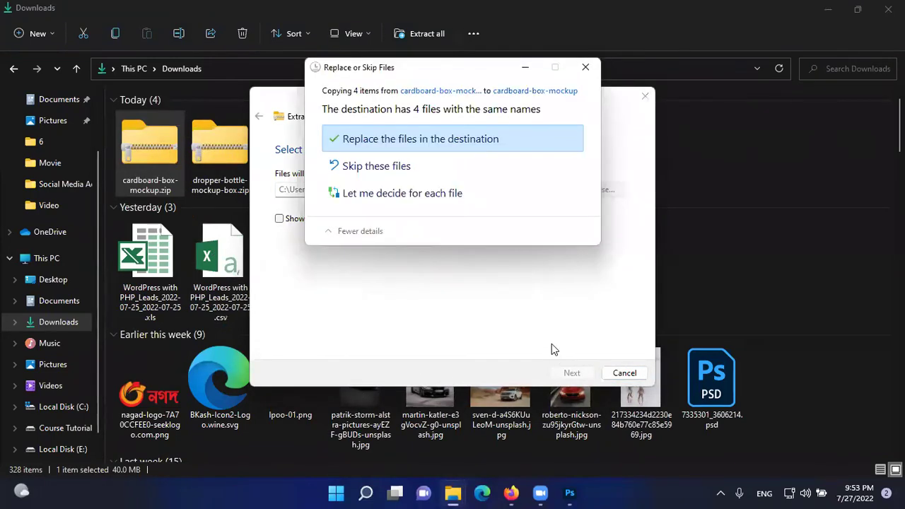
{"action": "left_click_drag", "start_coordinate": [479, 73], "coordinate": [497, 117]}
{"action": "left_click", "coordinate": [471, 177]}
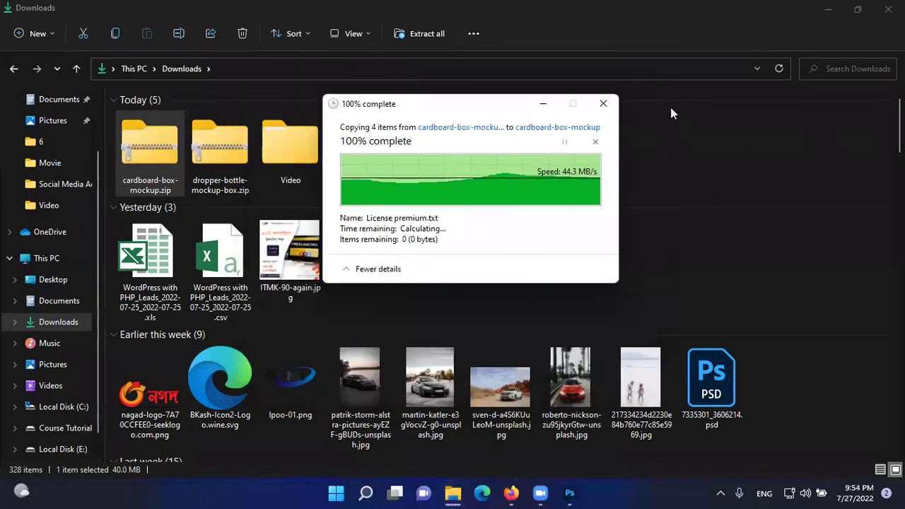
Open dropper-02.psd from the extracted dropper-bottle-mockup-box folder in Photoshop.
{"action": "left_click", "coordinate": [439, 150]}
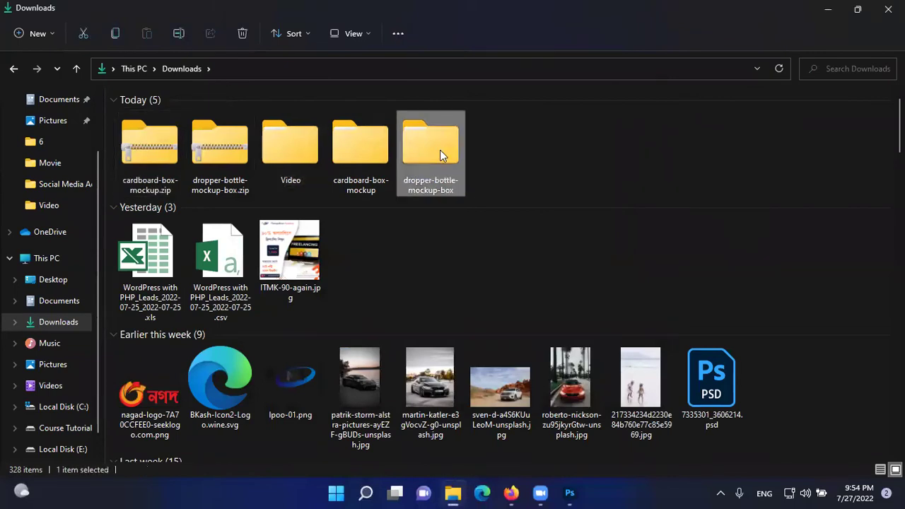
{"action": "double_click", "coordinate": [440, 150]}
{"action": "left_click", "coordinate": [160, 134]}
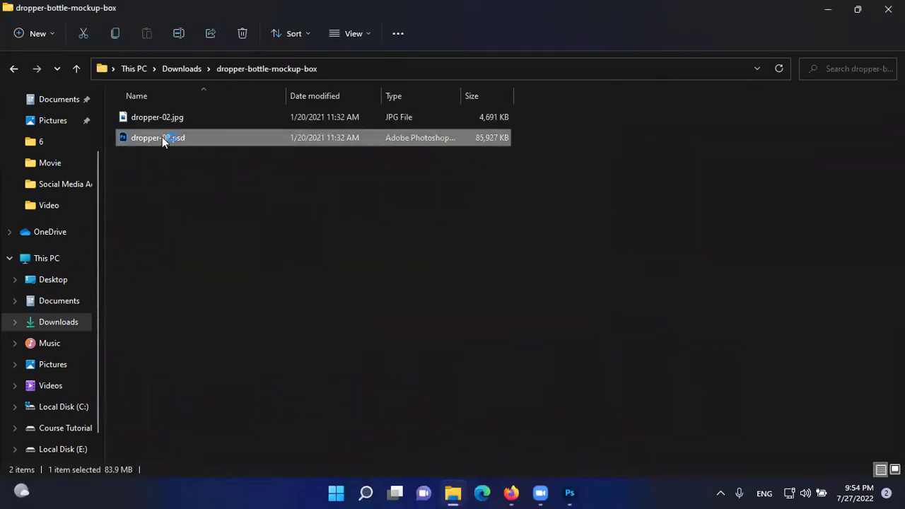
{"action": "double_click", "coordinate": [162, 136]}
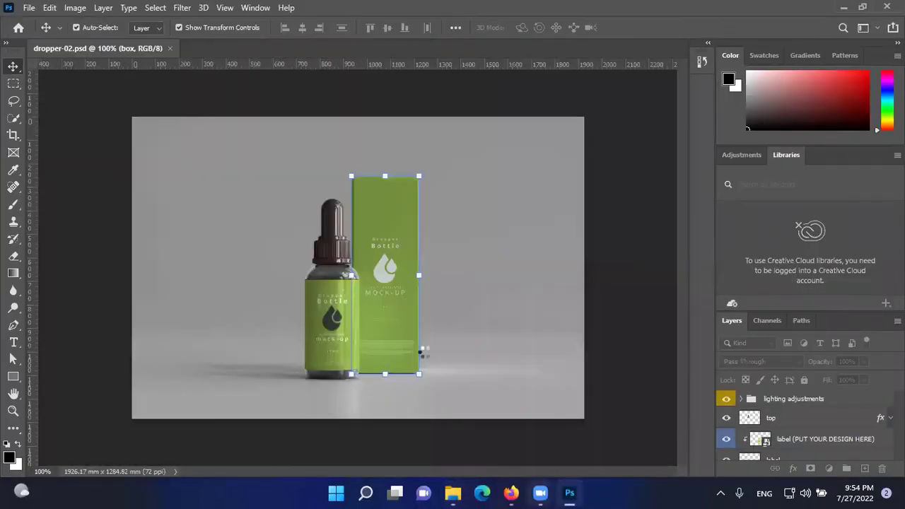
{"action": "left_click", "coordinate": [652, 298]}
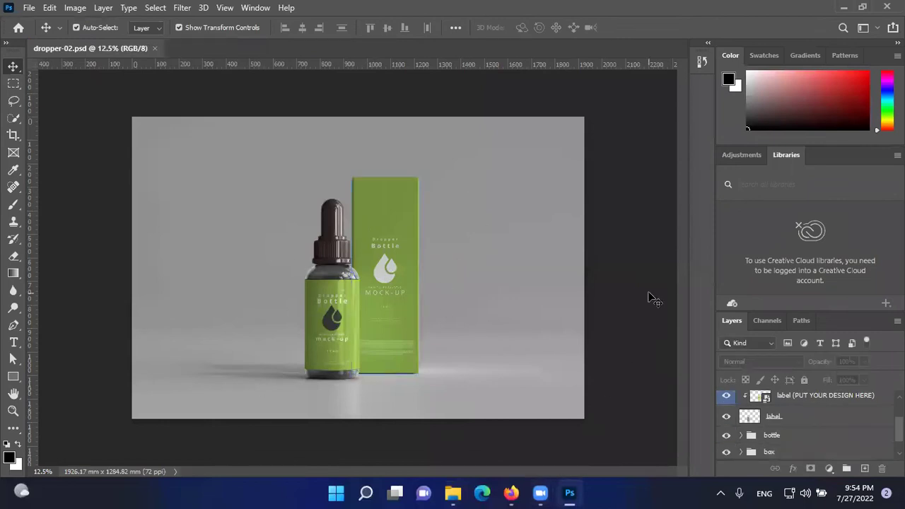
Undock the Layers panel to float beside the mockup and lengthen it to show the whole layer stack.
{"action": "left_click", "coordinate": [391, 209]}
{"action": "left_click", "coordinate": [334, 306]}
{"action": "left_click", "coordinate": [604, 257]}
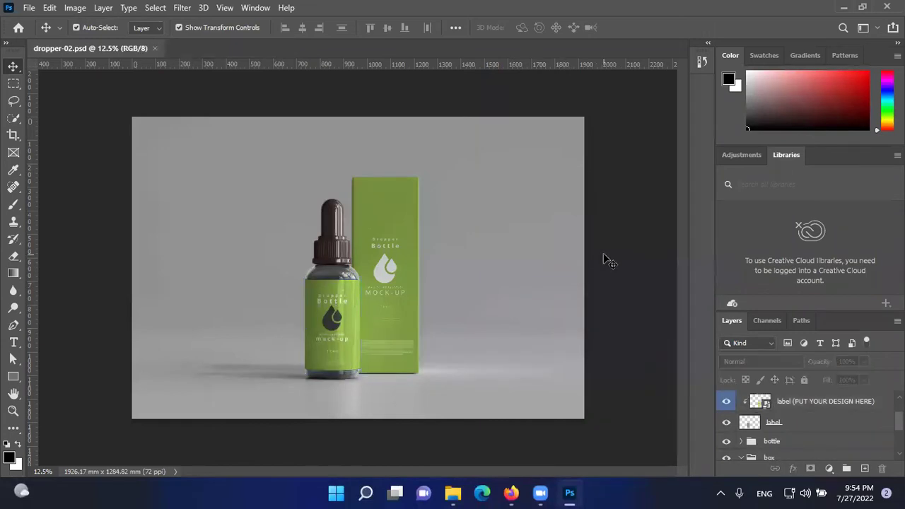
{"action": "scroll", "coordinate": [757, 398], "scroll_direction": "up", "scroll_amount": 2}
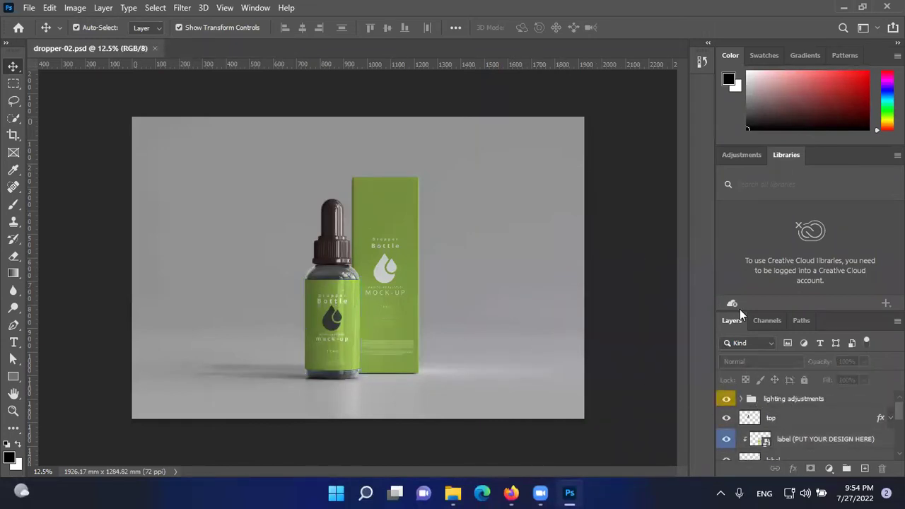
{"action": "left_click_drag", "start_coordinate": [736, 325], "coordinate": [628, 82]}
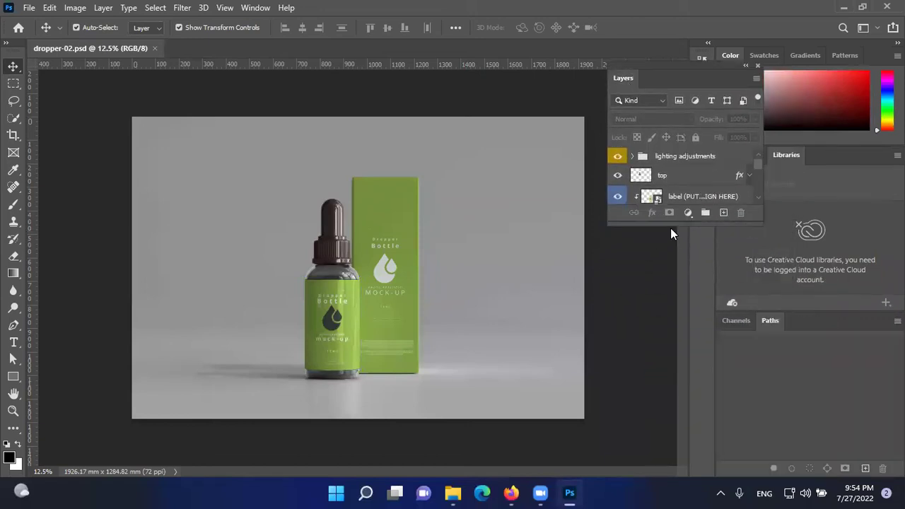
{"action": "left_click_drag", "start_coordinate": [670, 225], "coordinate": [646, 463]}
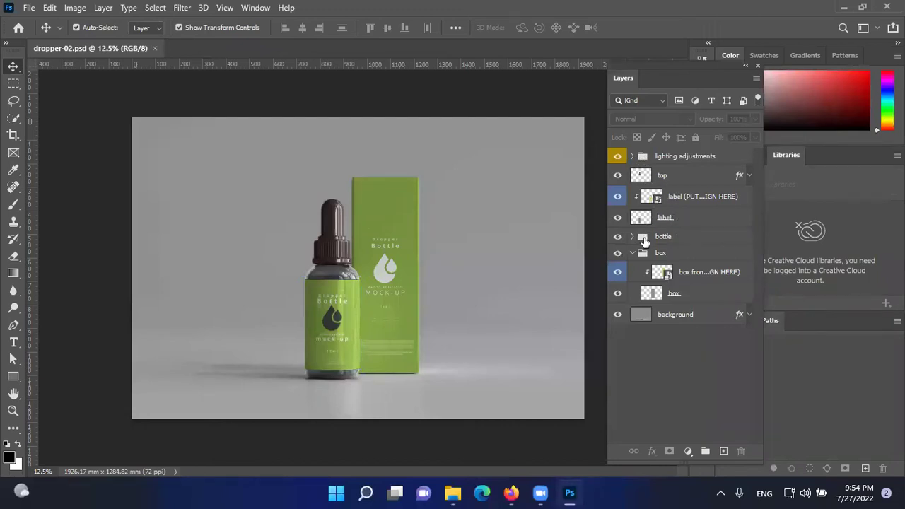
Toggle the lighting adjustments group, the top layer and the label design layer off and on to examine what each controls.
{"action": "left_click", "coordinate": [617, 157]}
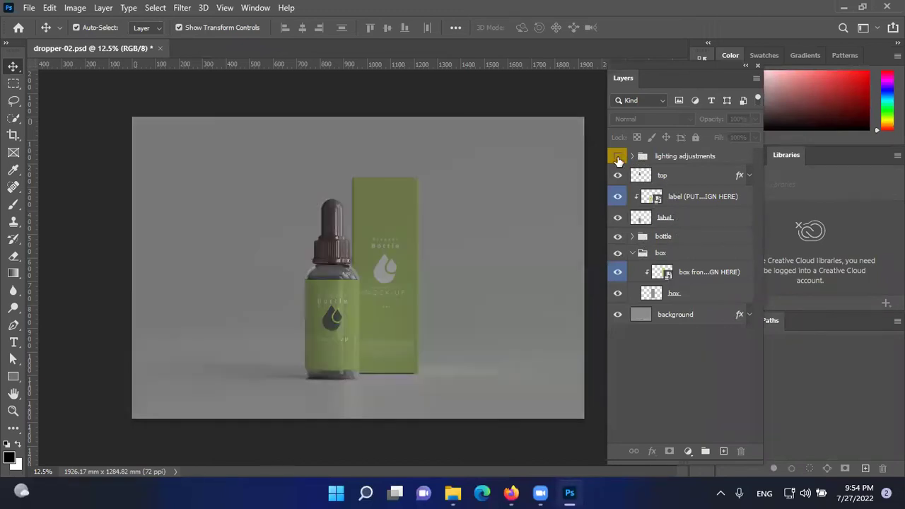
{"action": "left_click", "coordinate": [617, 157]}
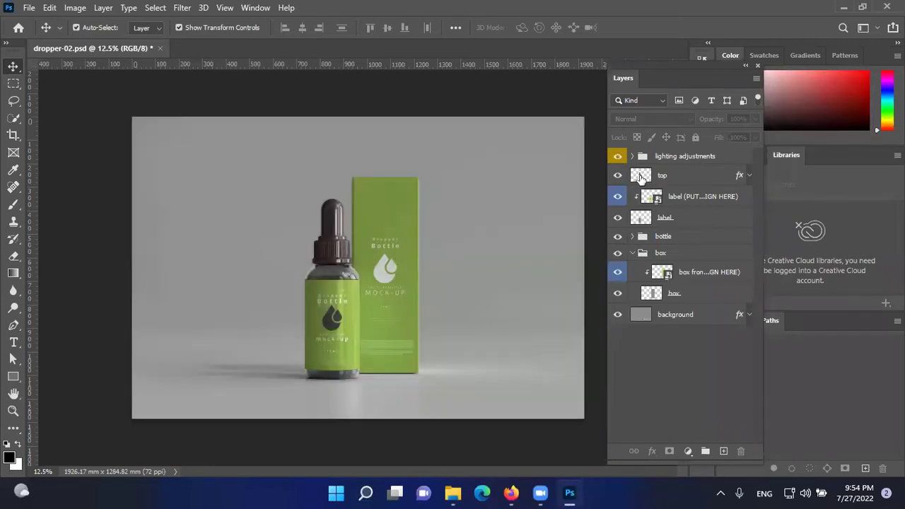
{"action": "left_click", "coordinate": [618, 176]}
{"action": "left_click", "coordinate": [618, 176]}
{"action": "left_click", "coordinate": [618, 197]}
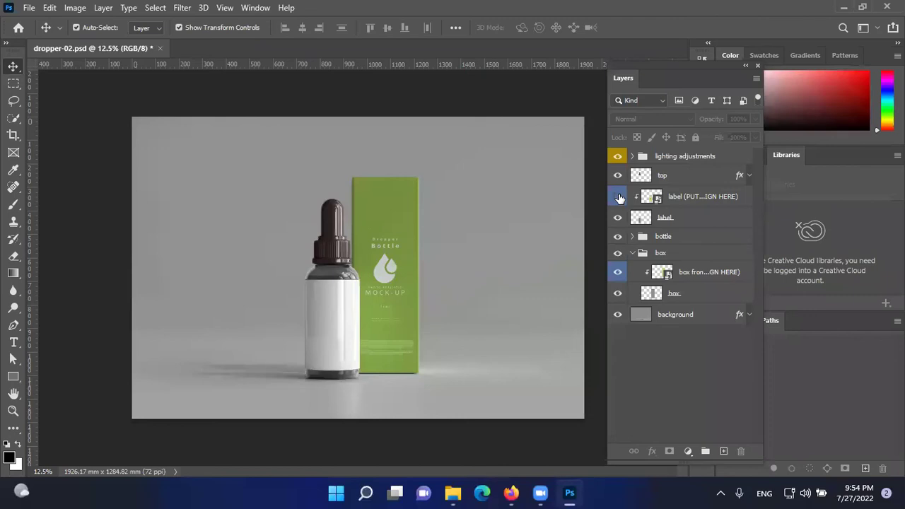
{"action": "left_click", "coordinate": [617, 197]}
Select the label (PUT YOUR DESIGN HERE) layer and toggle it and its label base layer to examine how the clipped design behaves.
{"action": "left_click", "coordinate": [684, 198]}
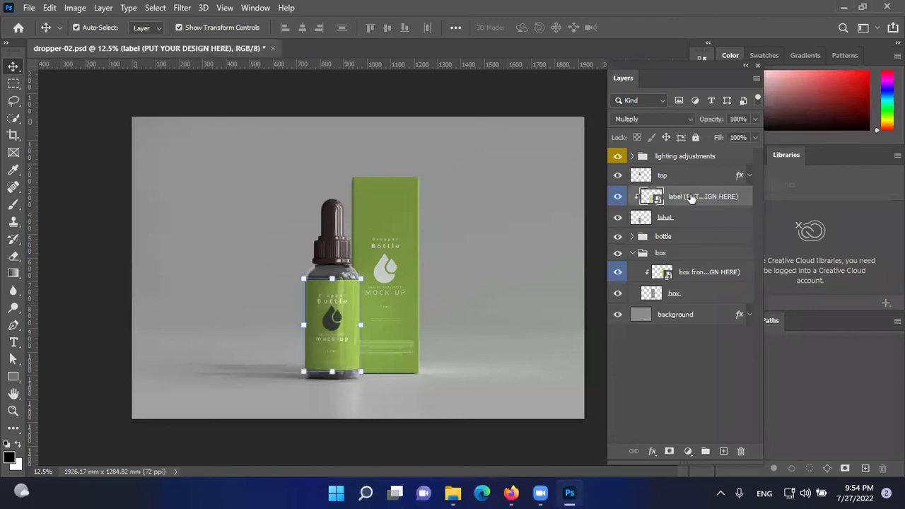
{"action": "left_click", "coordinate": [618, 197]}
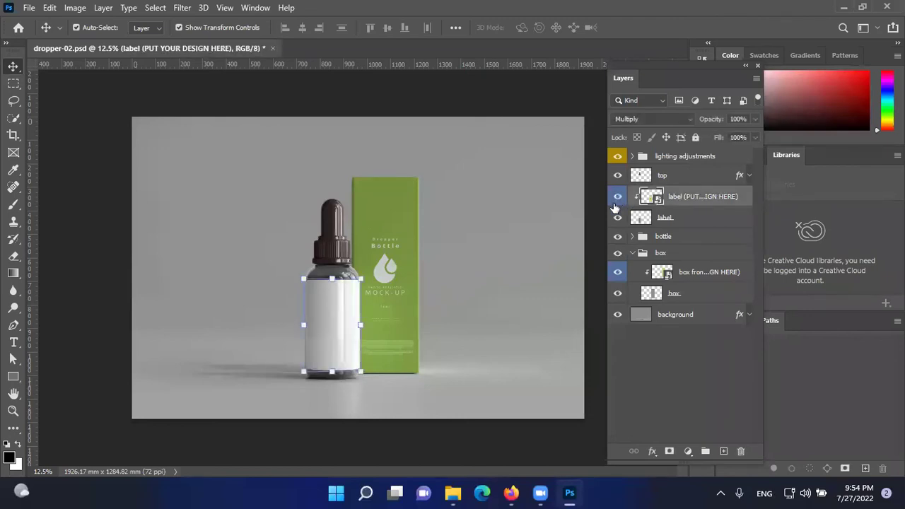
{"action": "left_click", "coordinate": [615, 201]}
{"action": "left_click", "coordinate": [617, 220]}
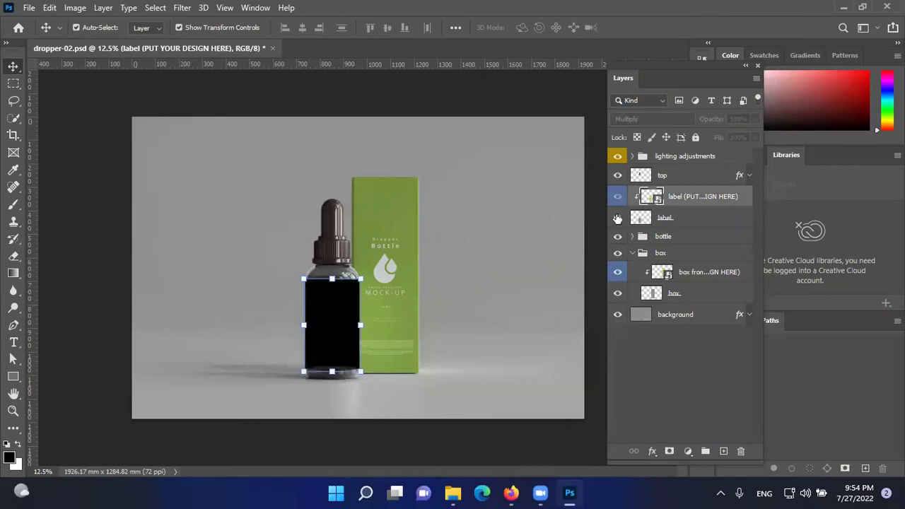
{"action": "left_click", "coordinate": [617, 219]}
{"action": "left_click", "coordinate": [618, 217]}
{"action": "left_click", "coordinate": [618, 217]}
{"action": "left_click", "coordinate": [616, 198]}
{"action": "left_click", "coordinate": [617, 198]}
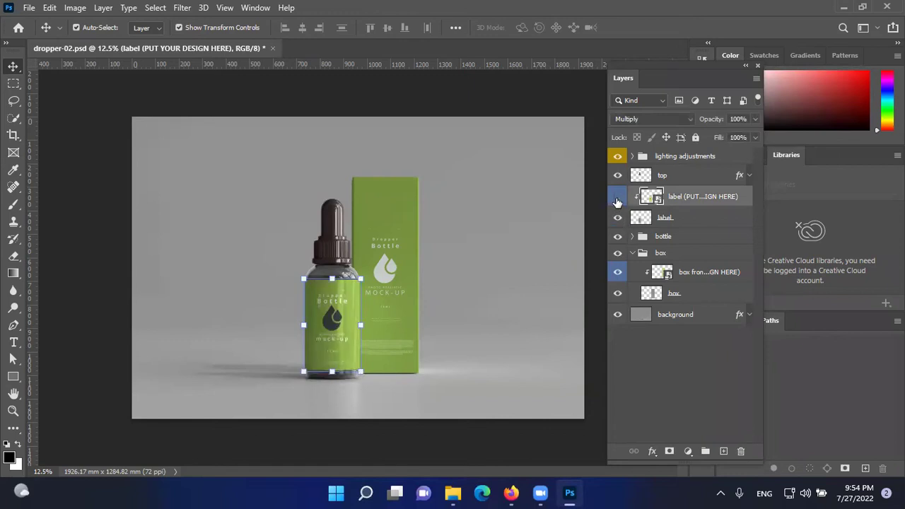
{"action": "left_click", "coordinate": [617, 200]}
{"action": "left_click", "coordinate": [617, 197]}
{"action": "left_click", "coordinate": [617, 217]}
{"action": "left_click", "coordinate": [618, 217]}
{"action": "left_click", "coordinate": [617, 198]}
Toggle the bottle and box groups off and on and inspect the box group's contents.
{"action": "left_click", "coordinate": [619, 241]}
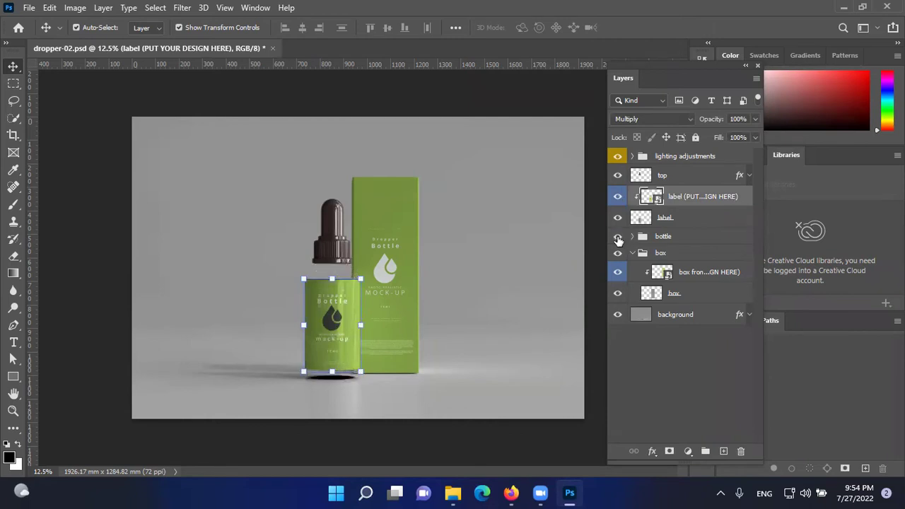
{"action": "left_click", "coordinate": [618, 239]}
{"action": "left_click", "coordinate": [619, 253]}
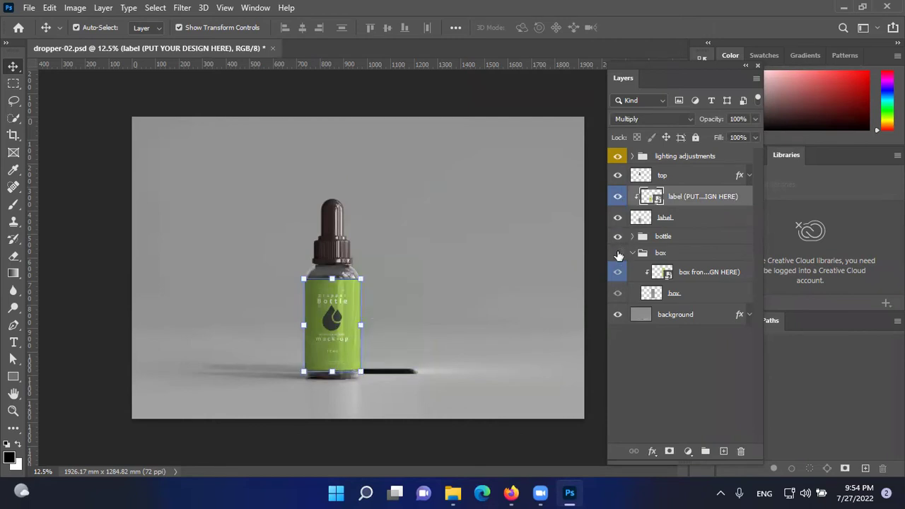
{"action": "left_click", "coordinate": [618, 253]}
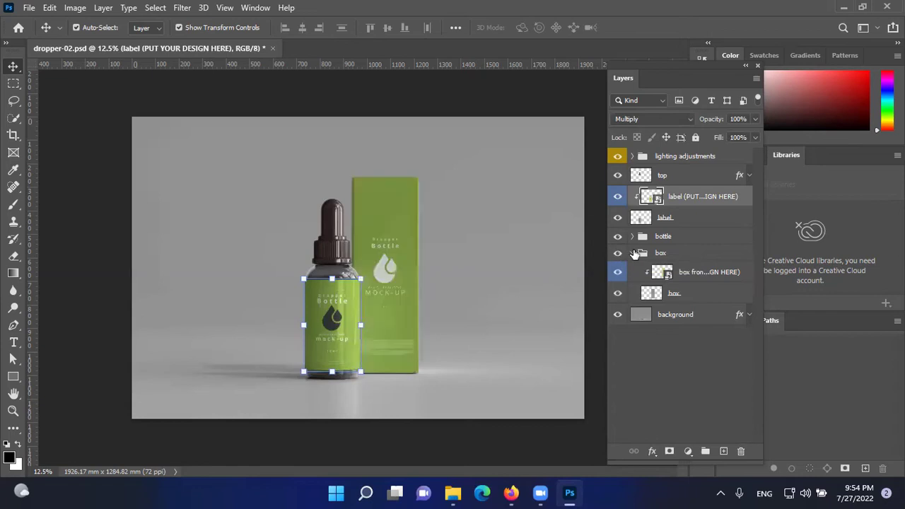
{"action": "left_click", "coordinate": [632, 253]}
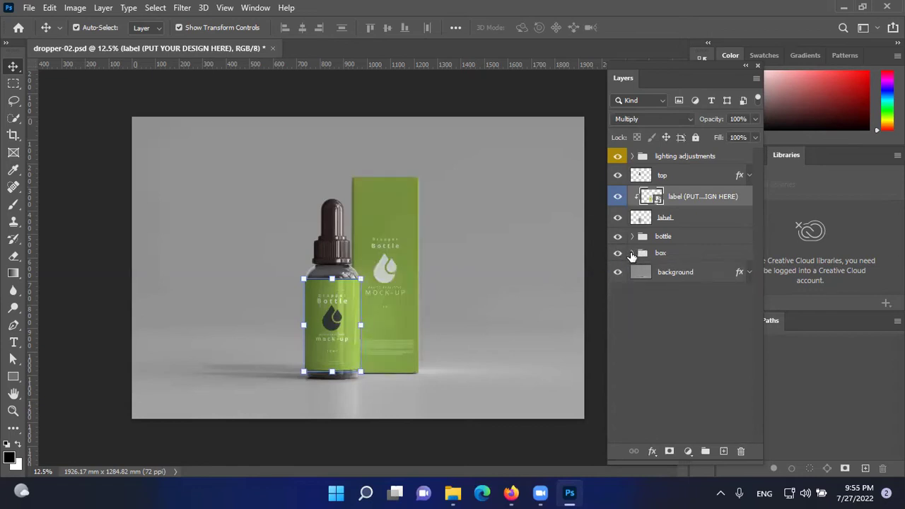
{"action": "left_click", "coordinate": [632, 253]}
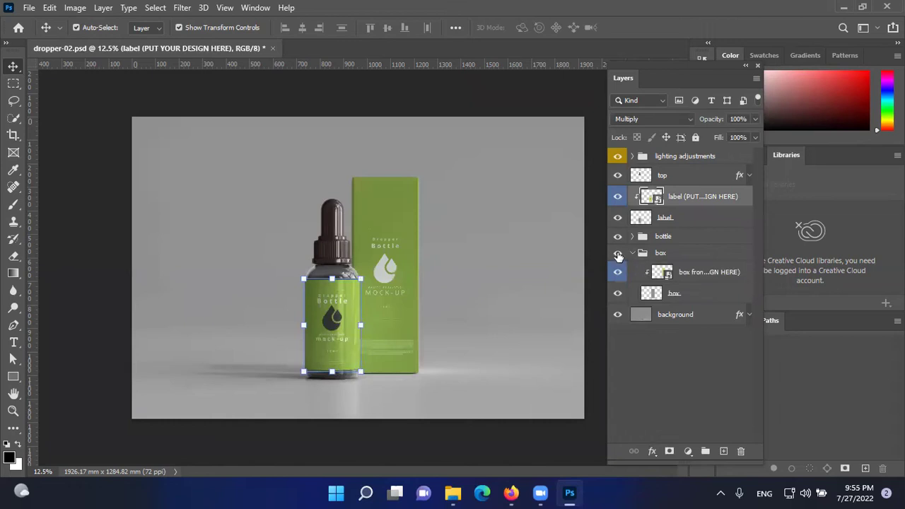
{"action": "left_click", "coordinate": [618, 253]}
{"action": "left_click", "coordinate": [618, 255]}
Toggle the box front (PUT YOUR DESIGN HERE) layer and the box base layer off and on to examine the box artwork.
{"action": "left_click", "coordinate": [619, 272]}
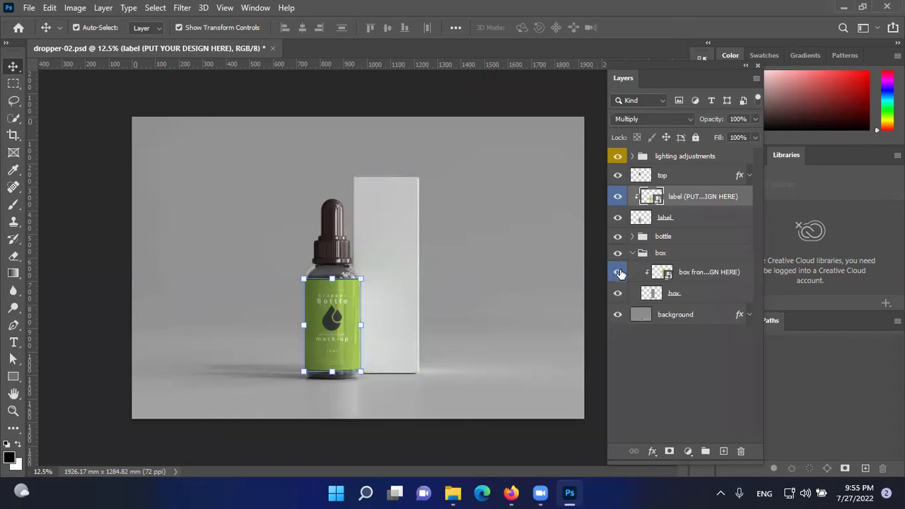
{"action": "left_click", "coordinate": [618, 273]}
{"action": "left_click", "coordinate": [618, 294]}
{"action": "left_click", "coordinate": [618, 294]}
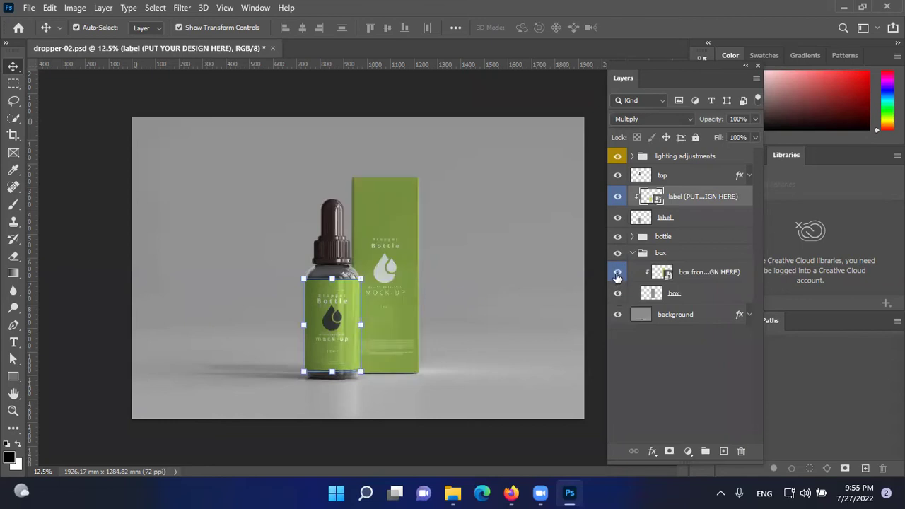
{"action": "left_click", "coordinate": [619, 273]}
{"action": "left_click", "coordinate": [618, 272]}
{"action": "left_click", "coordinate": [618, 293]}
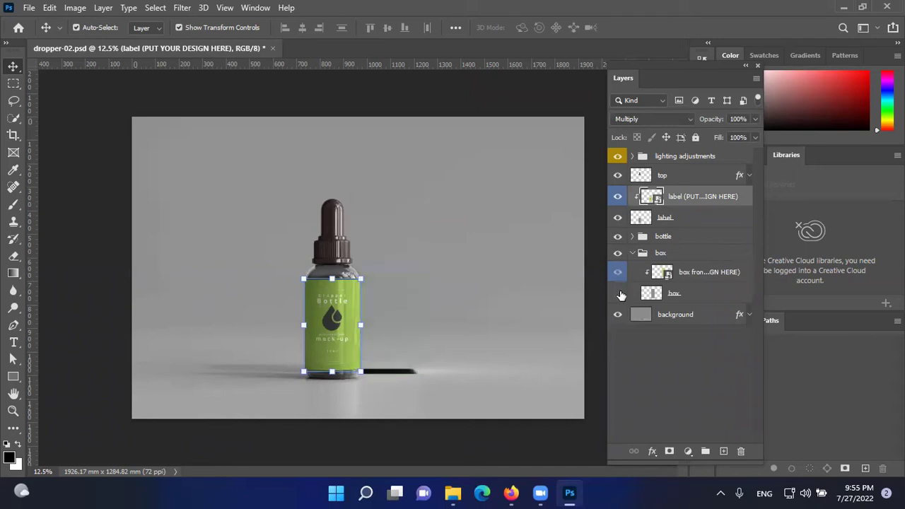
{"action": "left_click", "coordinate": [619, 294]}
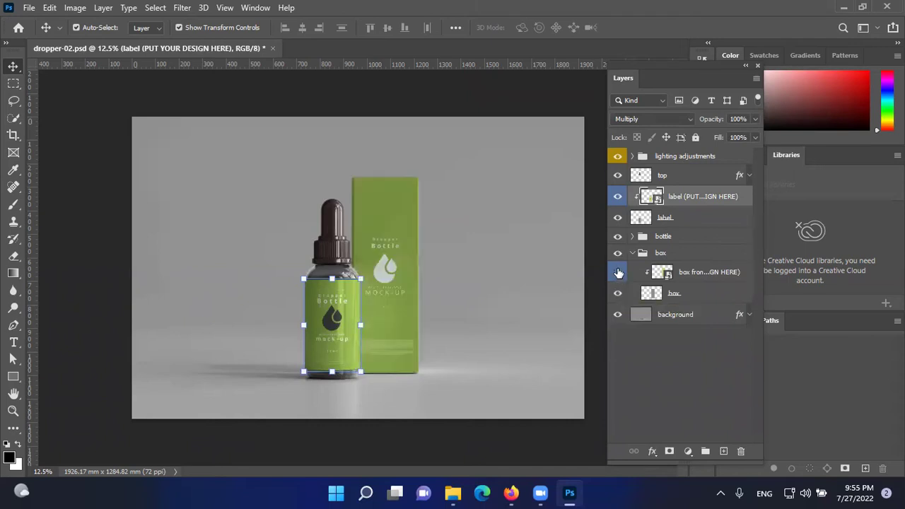
{"action": "left_click", "coordinate": [618, 272]}
{"action": "left_click", "coordinate": [618, 272]}
Compare the box front and label design layers, and open the label (PUT YOUR DESIGN HERE) smart object's contents for editing.
{"action": "left_click", "coordinate": [695, 271]}
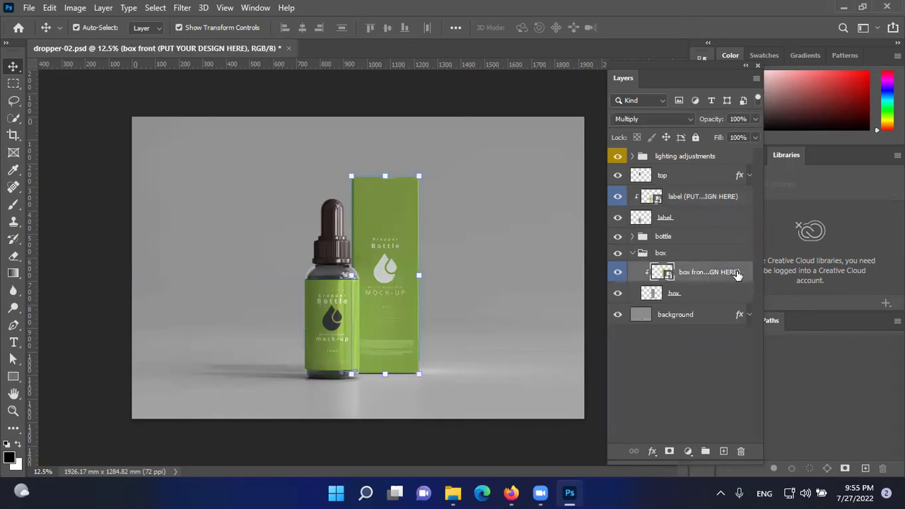
{"action": "left_click", "coordinate": [692, 198]}
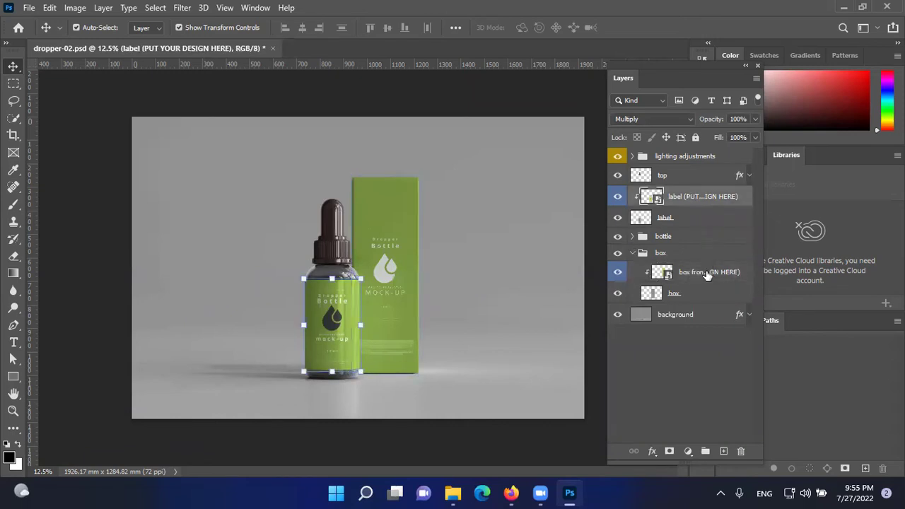
{"action": "left_click", "coordinate": [707, 272]}
{"action": "left_click", "coordinate": [692, 197]}
{"action": "left_click", "coordinate": [700, 280]}
{"action": "left_click", "coordinate": [680, 201]}
{"action": "double_click", "coordinate": [652, 198]}
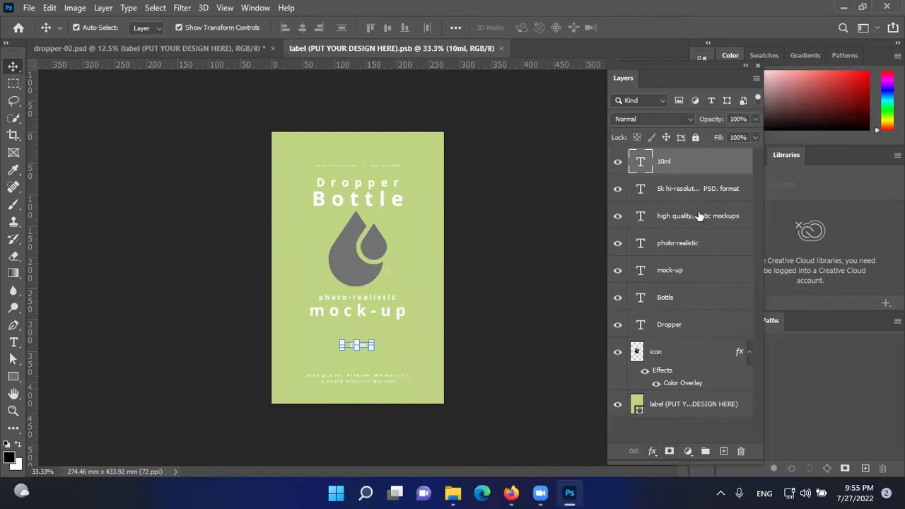
Delete the seven text layers from 10ml down to Dropper in the label artwork, keeping the icon and green background.
{"action": "key", "text": "Delete"}
{"action": "key", "text": "Delete"}
{"action": "key", "text": "Delete"}
{"action": "key", "text": "Delete"}
{"action": "key", "text": "Delete"}
{"action": "key", "text": "Delete"}
{"action": "key", "text": "Delete"}
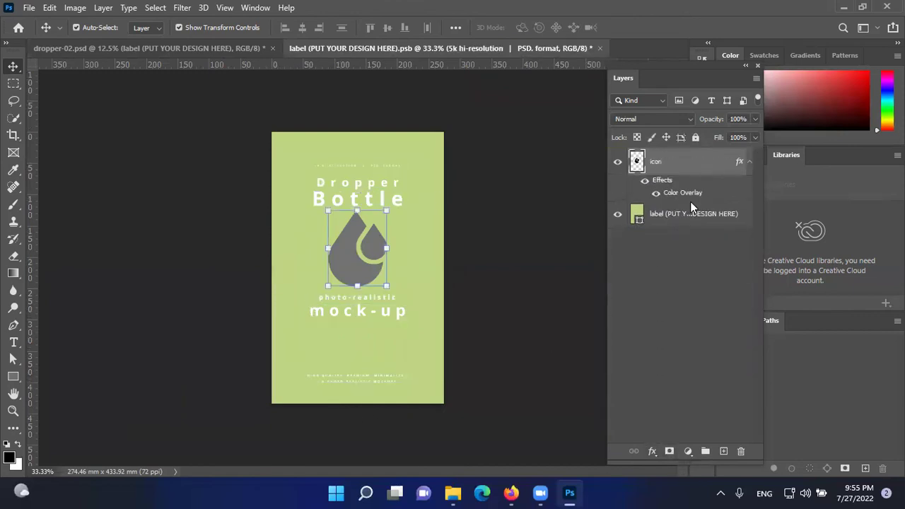
Delete the icon layer from the label artwork and place the red car photo from Downloads as an embedded object.
{"action": "key", "text": "Delete"}
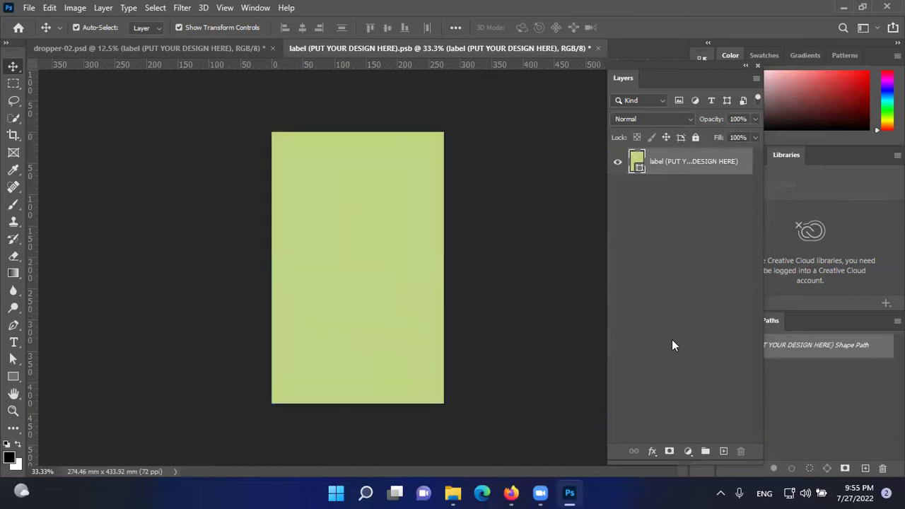
{"action": "left_click", "coordinate": [672, 341]}
{"action": "left_click", "coordinate": [39, 8]}
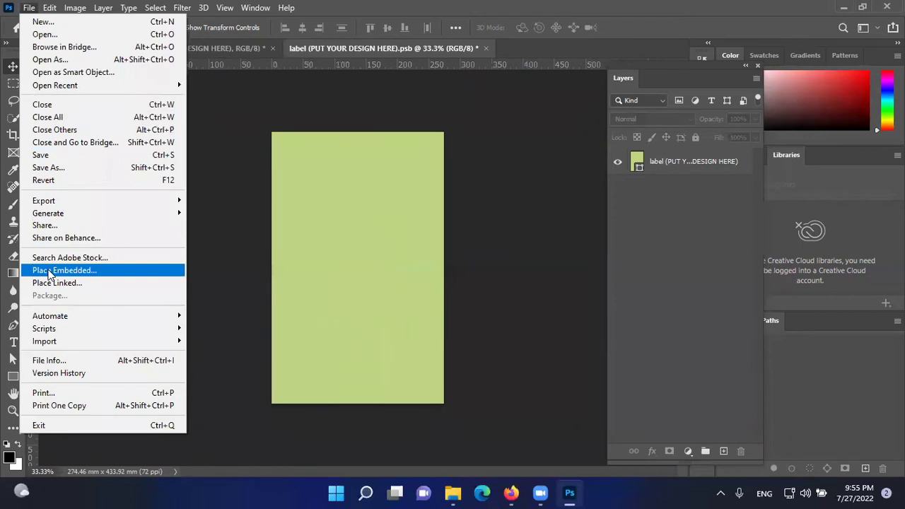
{"action": "left_click", "coordinate": [50, 273]}
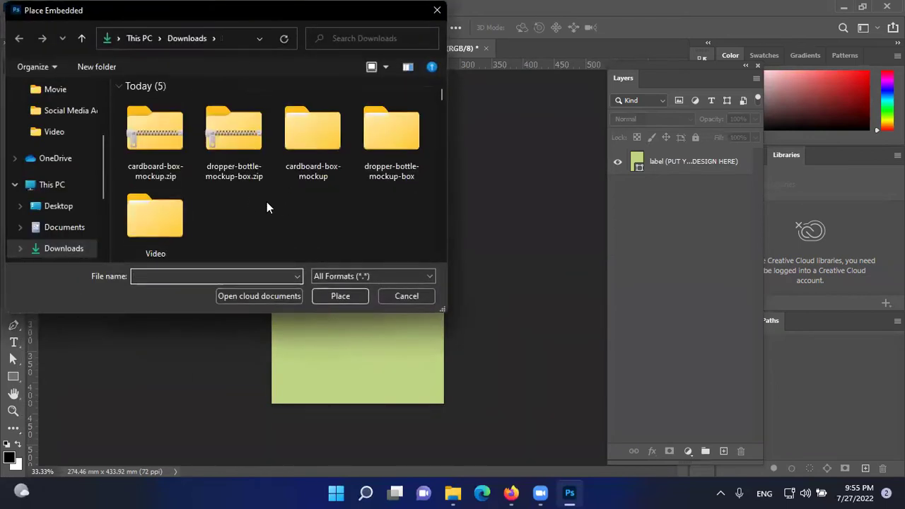
{"action": "scroll", "coordinate": [282, 201], "scroll_direction": "down", "scroll_amount": 8}
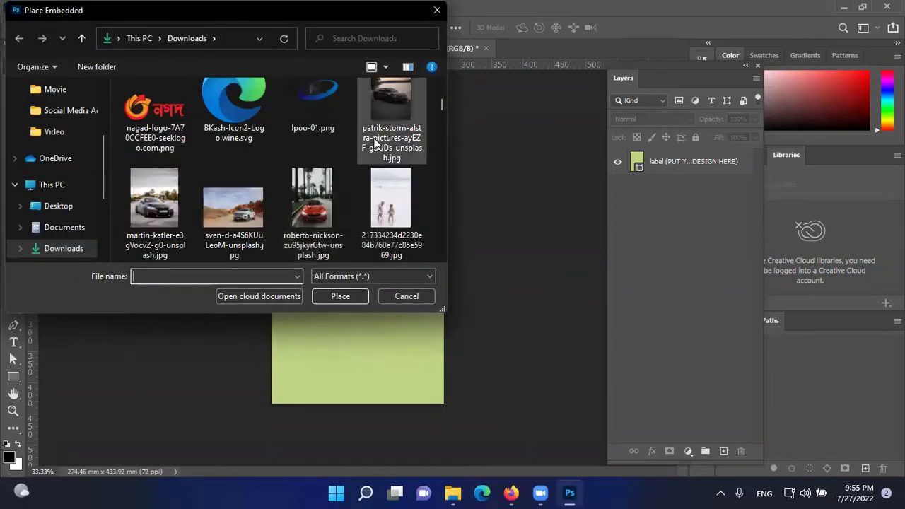
{"action": "left_click", "coordinate": [375, 143]}
{"action": "left_click_drag", "start_coordinate": [332, 224], "coordinate": [361, 350]}
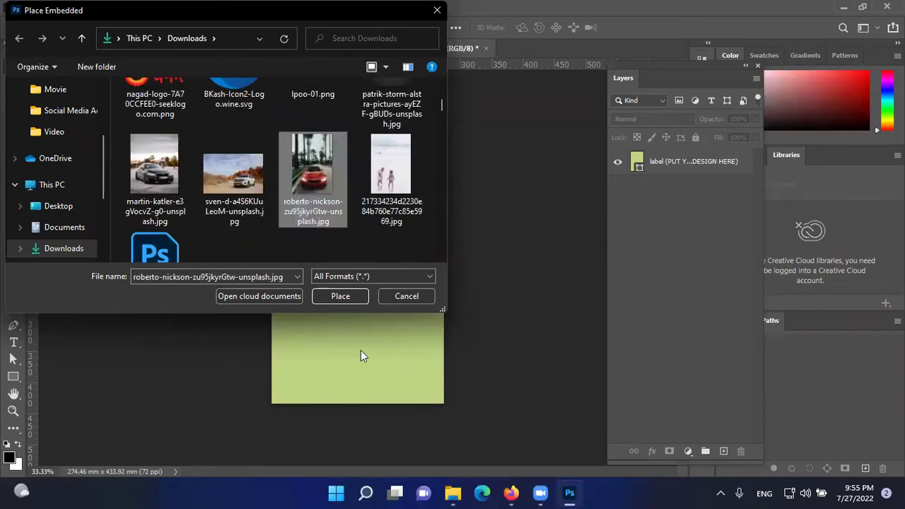
{"action": "left_click", "coordinate": [329, 292]}
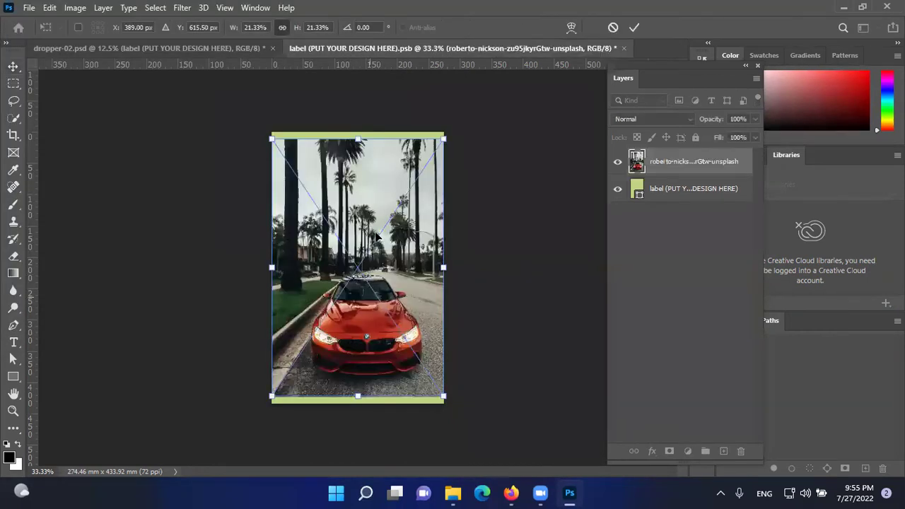
Scale the placed red car photo to about 23.75% so it covers the whole label canvas.
{"action": "left_click_drag", "start_coordinate": [444, 139], "coordinate": [453, 124]}
{"action": "left_click_drag", "start_coordinate": [271, 397], "coordinate": [263, 409]}
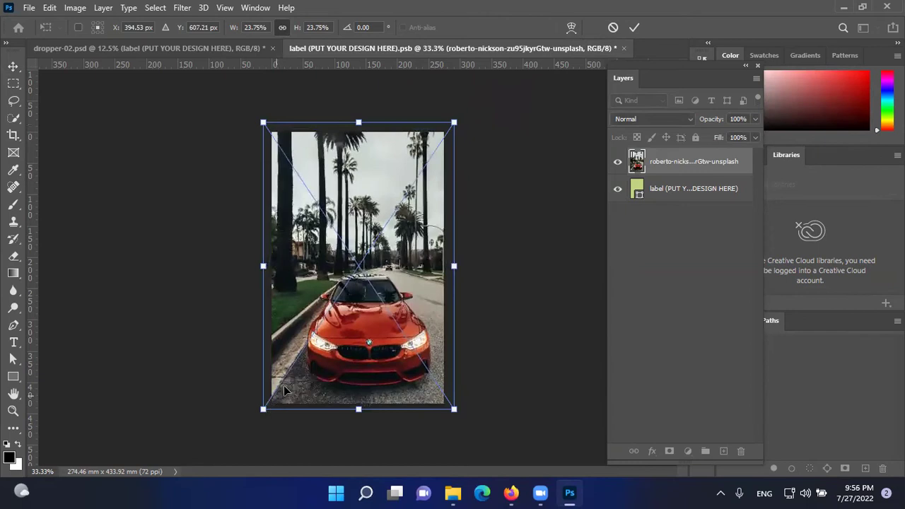
{"action": "left_click", "coordinate": [634, 28]}
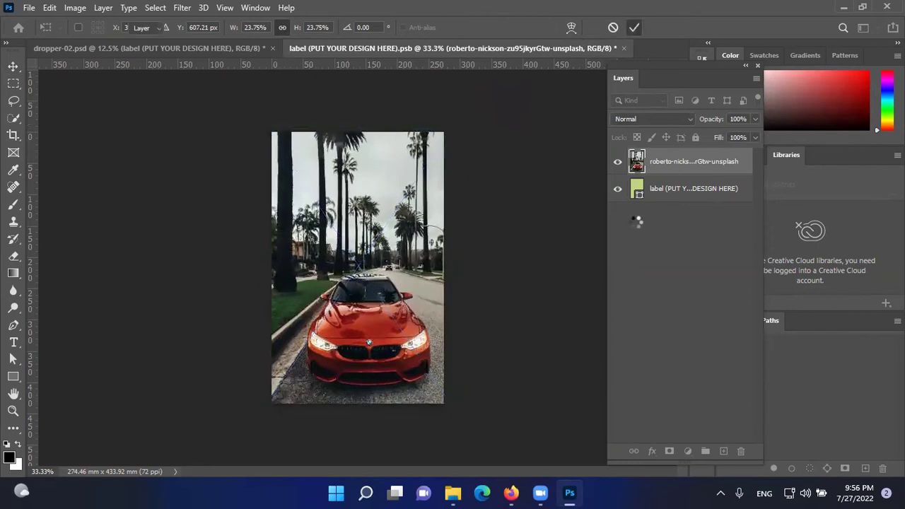
Delete the green label background layer and shift the red car photo slightly left until its right edge meets the canvas edge.
{"action": "left_click", "coordinate": [689, 195]}
{"action": "key", "text": "Delete"}
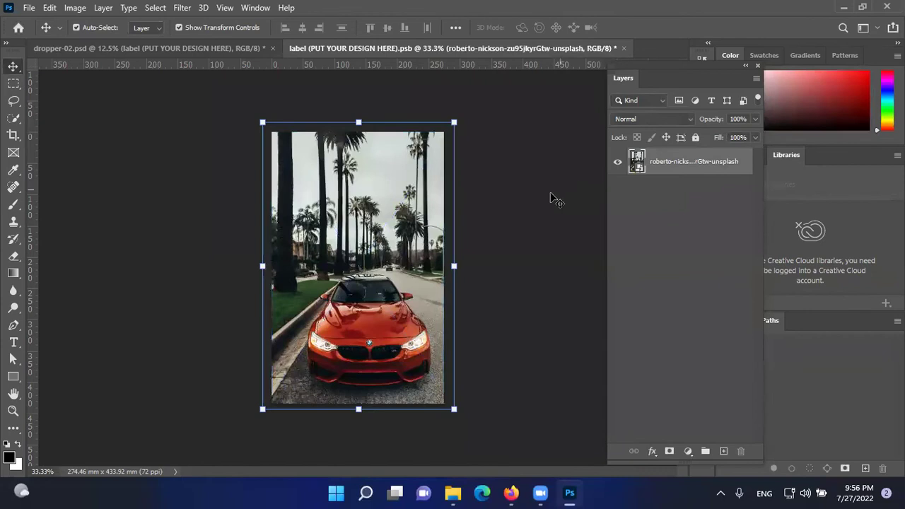
{"action": "left_click_drag", "start_coordinate": [356, 213], "coordinate": [345, 214]}
Save the label artwork and close it to return to the dropper-02.psd mockup.
{"action": "left_click", "coordinate": [28, 9]}
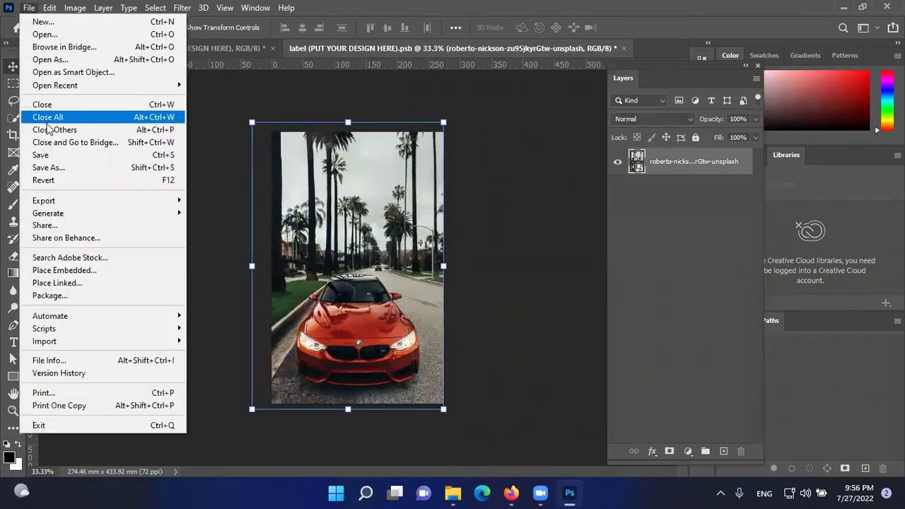
{"action": "left_click", "coordinate": [164, 157]}
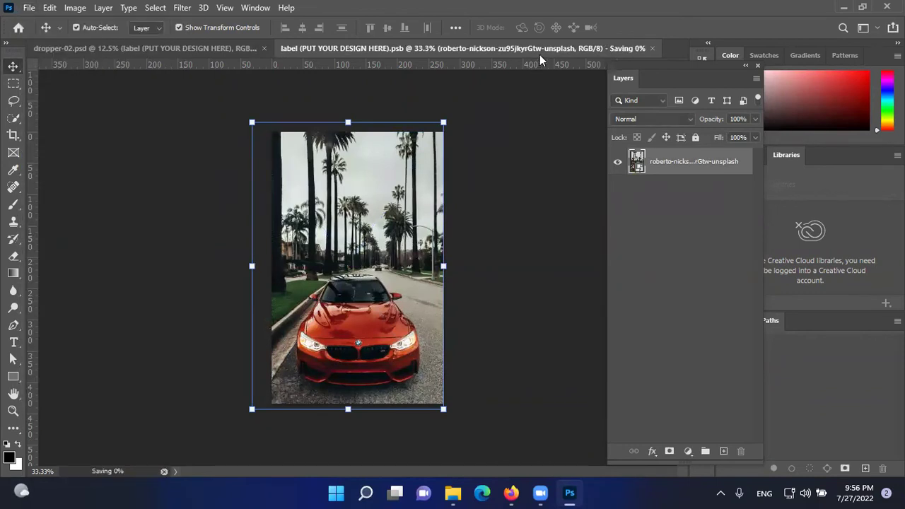
{"action": "left_click", "coordinate": [617, 49]}
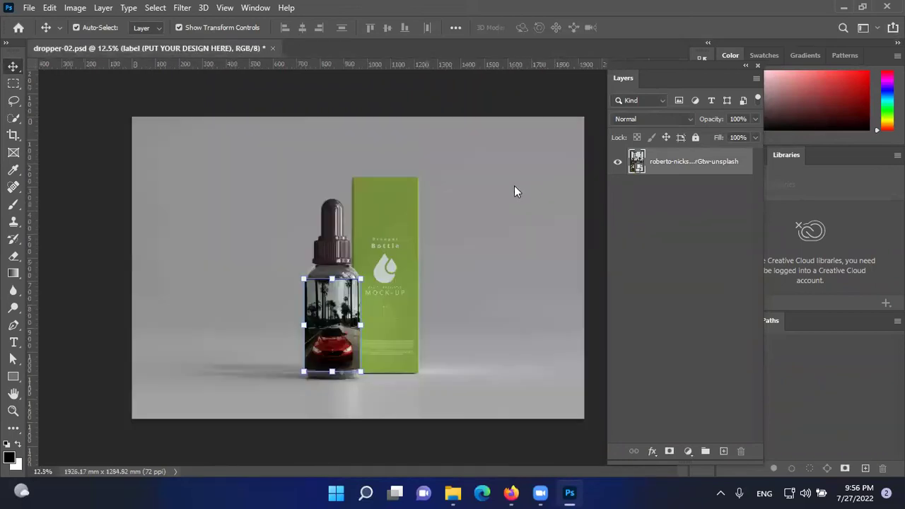
{"action": "left_click", "coordinate": [433, 326]}
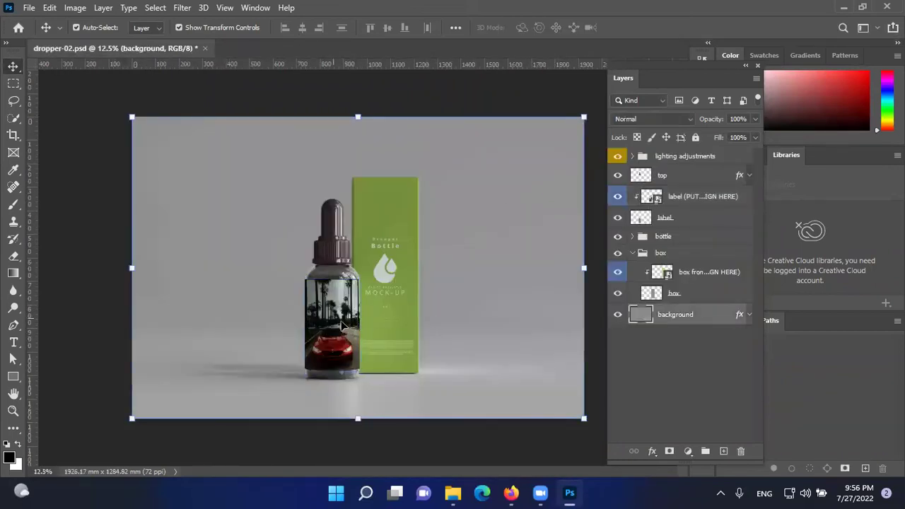
Open the box front (PUT YOUR DESIGN HERE) smart object's contents and delete all text layers and the icon, keeping the green background.
{"action": "left_click", "coordinate": [695, 275]}
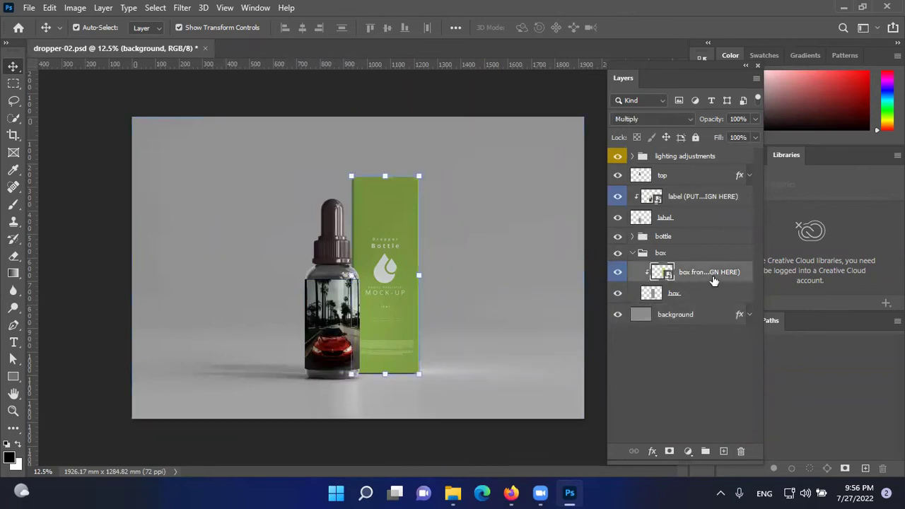
{"action": "double_click", "coordinate": [668, 277]}
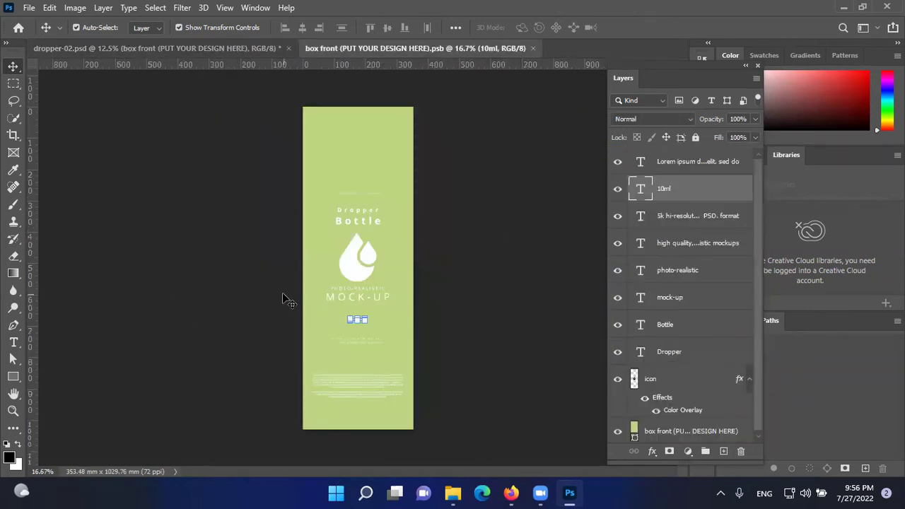
{"action": "left_click", "coordinate": [695, 172]}
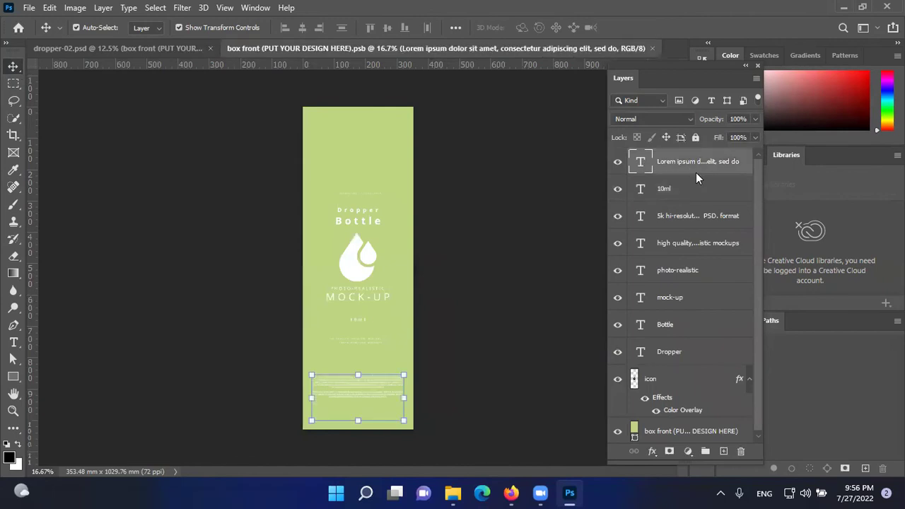
{"action": "key", "text": "Delete"}
{"action": "key", "text": "Delete"}
{"action": "key", "text": "Delete"}
{"action": "key", "text": "Delete"}
{"action": "key", "text": "Delete"}
{"action": "key", "text": "Delete"}
{"action": "key", "text": "Delete"}
{"action": "key", "text": "Delete"}
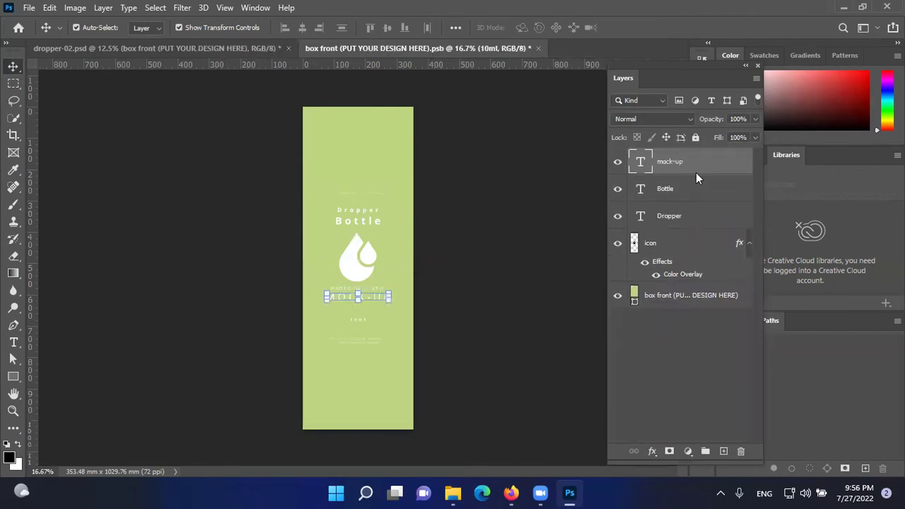
{"action": "key", "text": "Delete"}
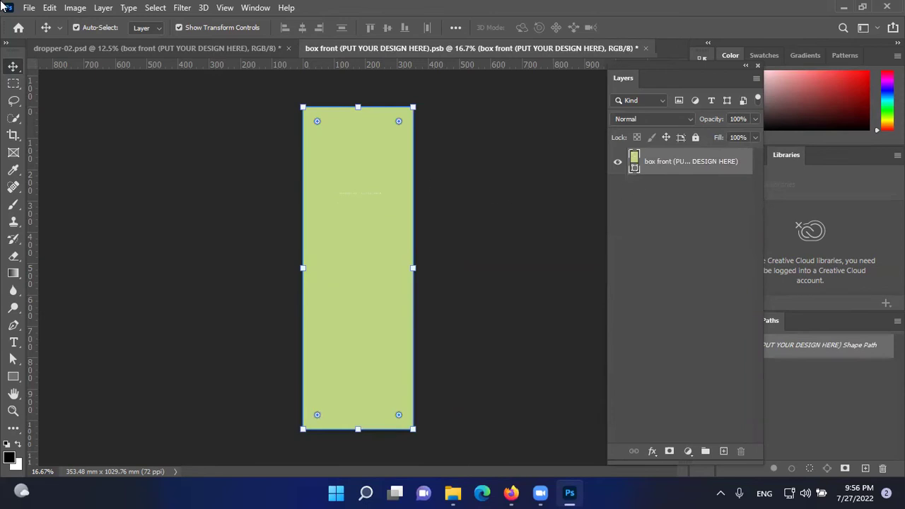
Place the white SUV desert photo from Downloads as an embedded object in the box front artwork.
{"action": "left_click", "coordinate": [27, 10]}
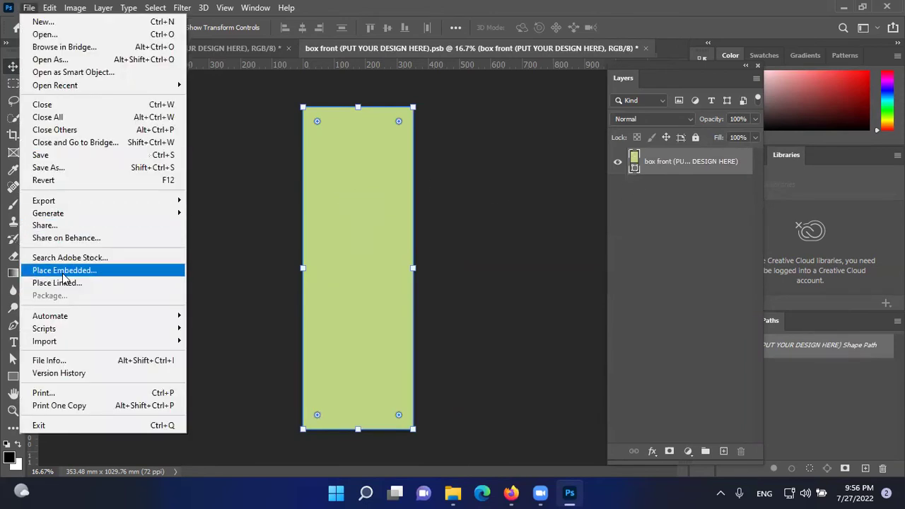
{"action": "left_click", "coordinate": [62, 267]}
{"action": "scroll", "coordinate": [241, 212], "scroll_direction": "down", "scroll_amount": 5}
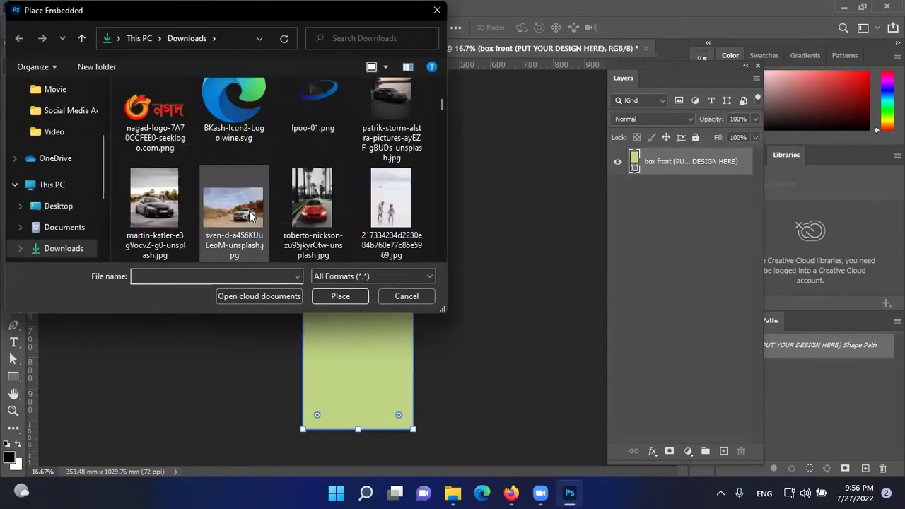
{"action": "left_click", "coordinate": [253, 212]}
{"action": "left_click", "coordinate": [338, 296]}
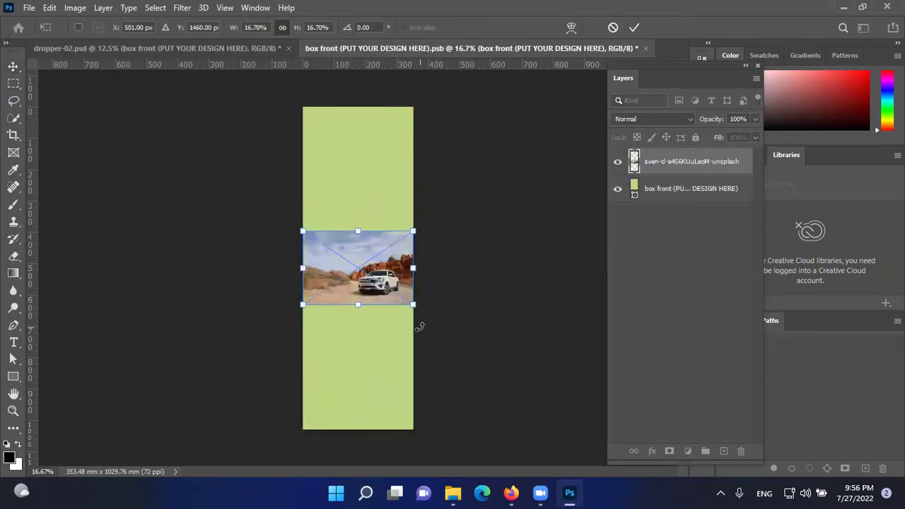
Scale the SUV photo to about 74.44%, position it to fill the box front, and delete the green background layer.
{"action": "left_click_drag", "start_coordinate": [435, 335], "coordinate": [578, 451]}
{"action": "left_click_drag", "start_coordinate": [302, 230], "coordinate": [110, 102]}
{"action": "left_click_drag", "start_coordinate": [318, 346], "coordinate": [297, 348]}
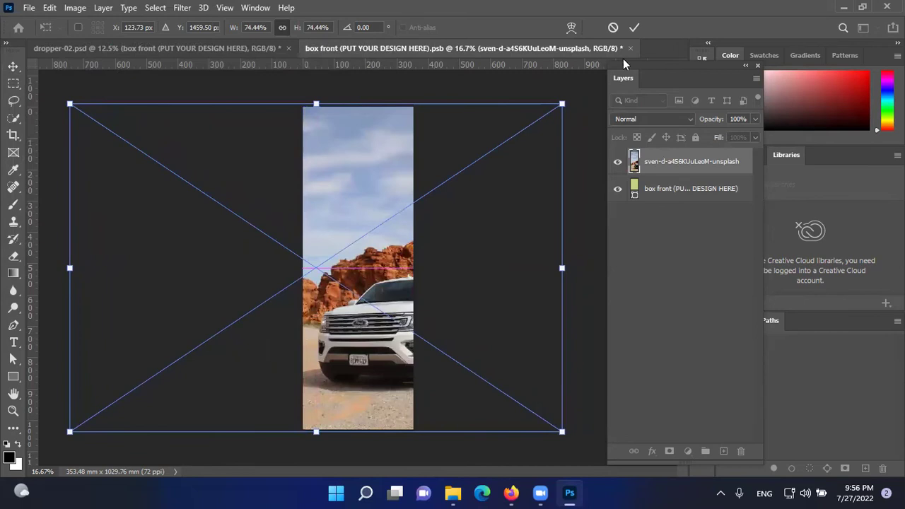
{"action": "left_click", "coordinate": [700, 190]}
{"action": "key", "text": "Return"}
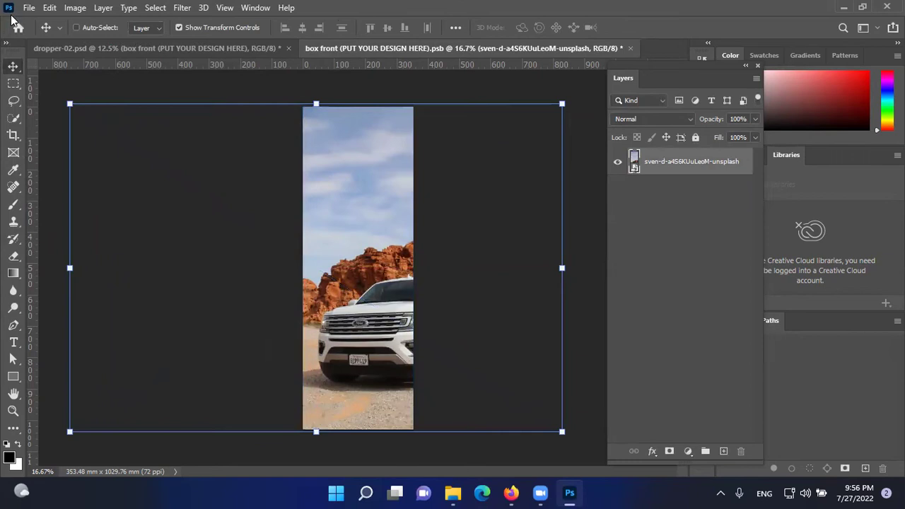
Save and close the box front artwork, and close dropper-02.psd without saving its changes.
{"action": "key", "text": "ctrl+s"}
{"action": "left_click", "coordinate": [624, 49]}
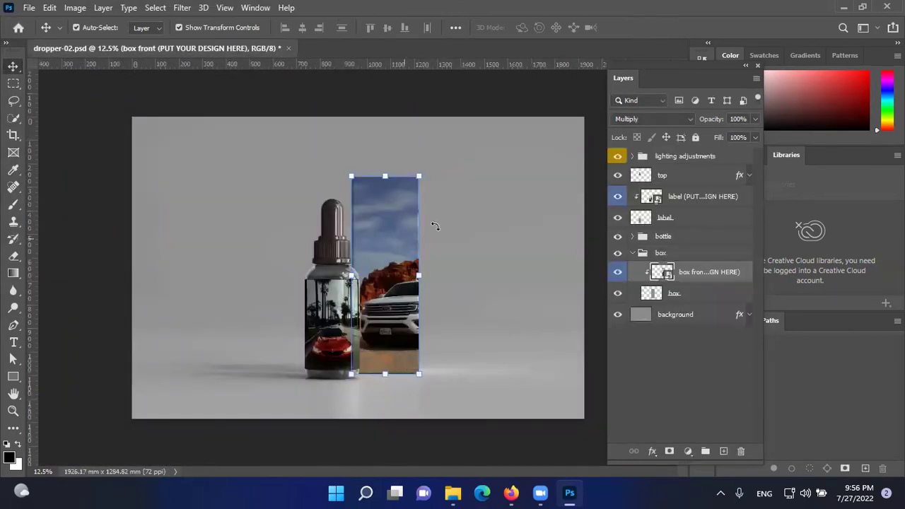
{"action": "left_click", "coordinate": [574, 229]}
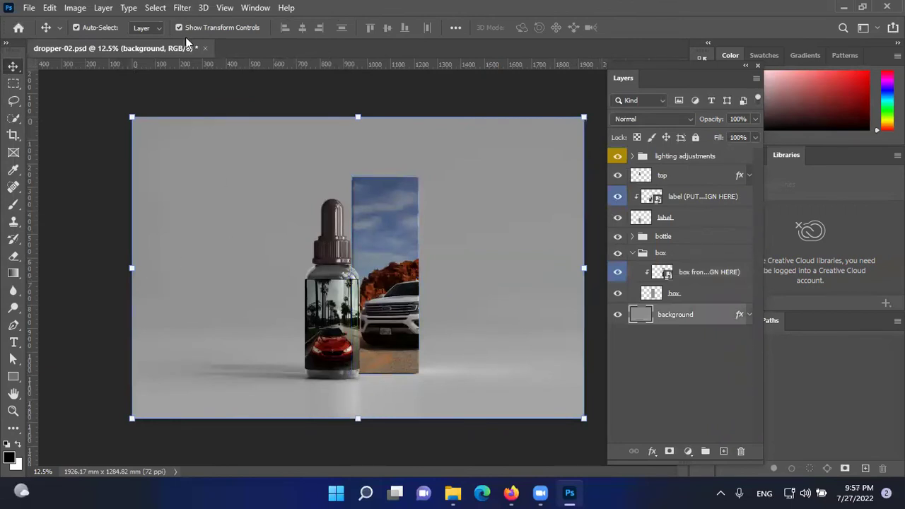
{"action": "left_click", "coordinate": [204, 48]}
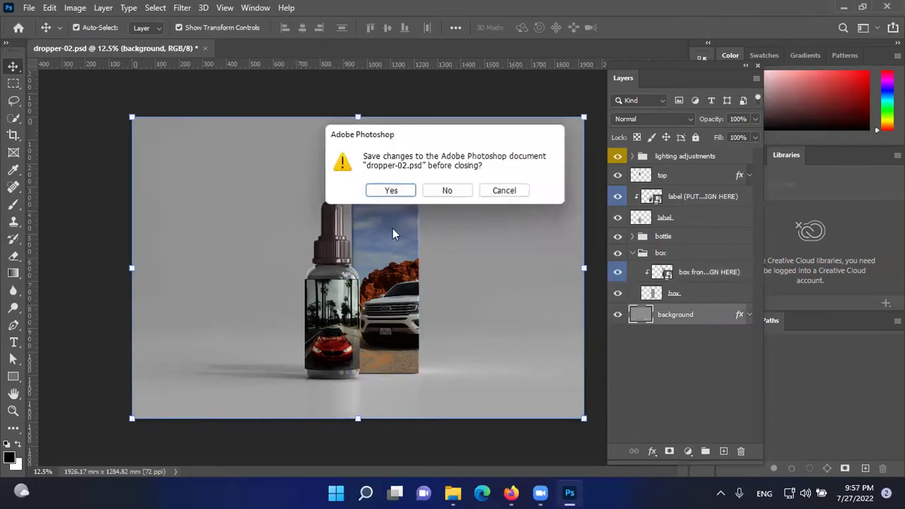
{"action": "left_click", "coordinate": [446, 190]}
Switch to File Explorer and open the cardboard-box-mockup folder in Downloads, showing its files as large icons.
{"action": "left_click", "coordinate": [452, 492]}
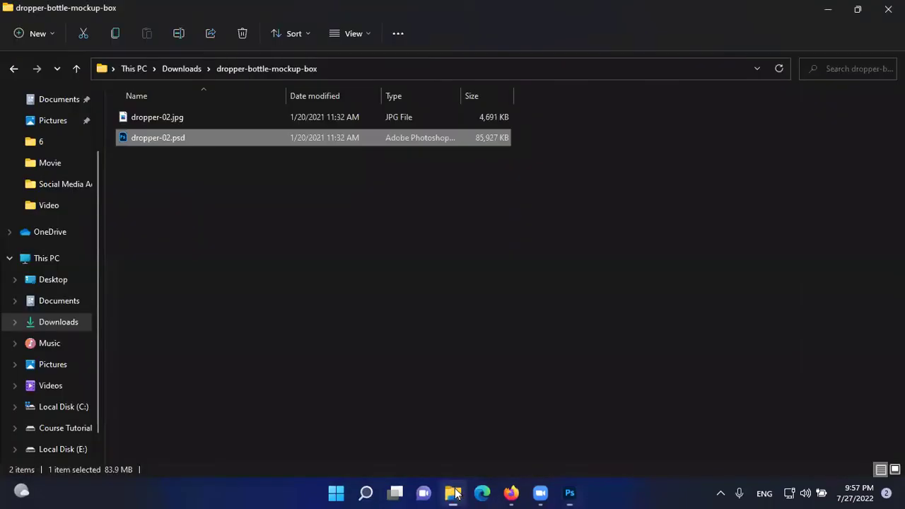
{"action": "left_click", "coordinate": [13, 69]}
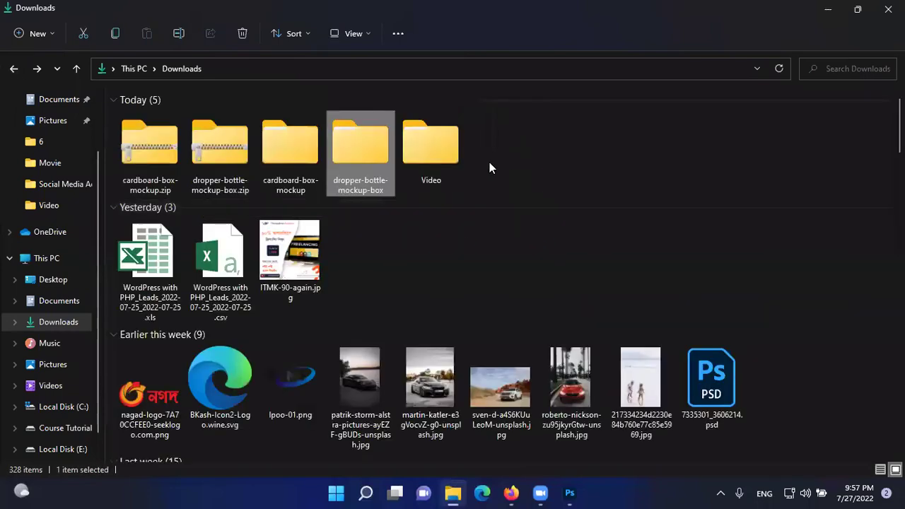
{"action": "double_click", "coordinate": [283, 159]}
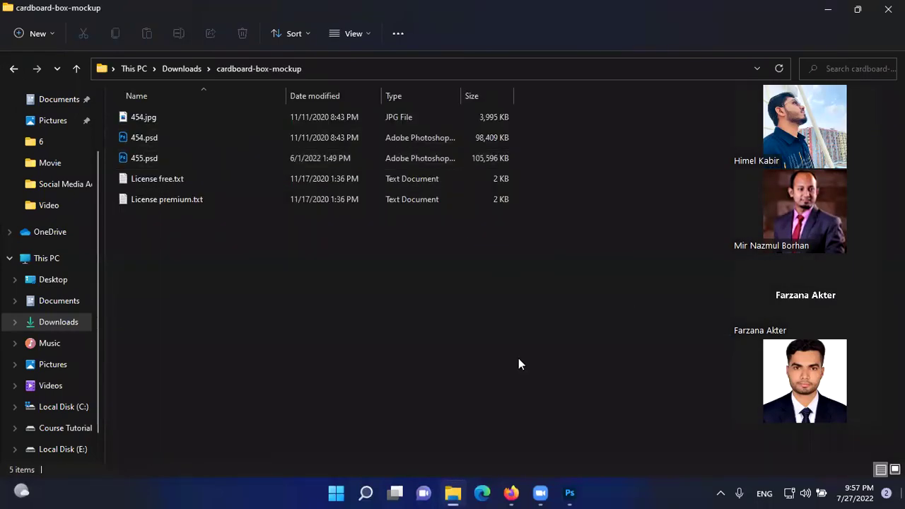
{"action": "key", "text": "ctrl+shift+2"}
Open 454.psd from the cardboard-box-mockup folder in Photoshop and move the floating Layers panel higher up.
{"action": "left_click", "coordinate": [276, 139]}
{"action": "left_click", "coordinate": [244, 141]}
{"action": "left_click", "coordinate": [160, 139]}
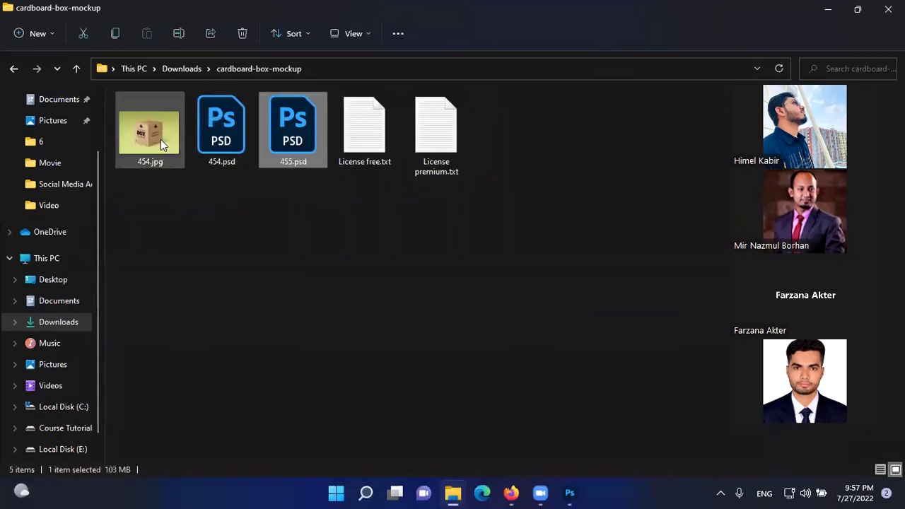
{"action": "left_click", "coordinate": [244, 135]}
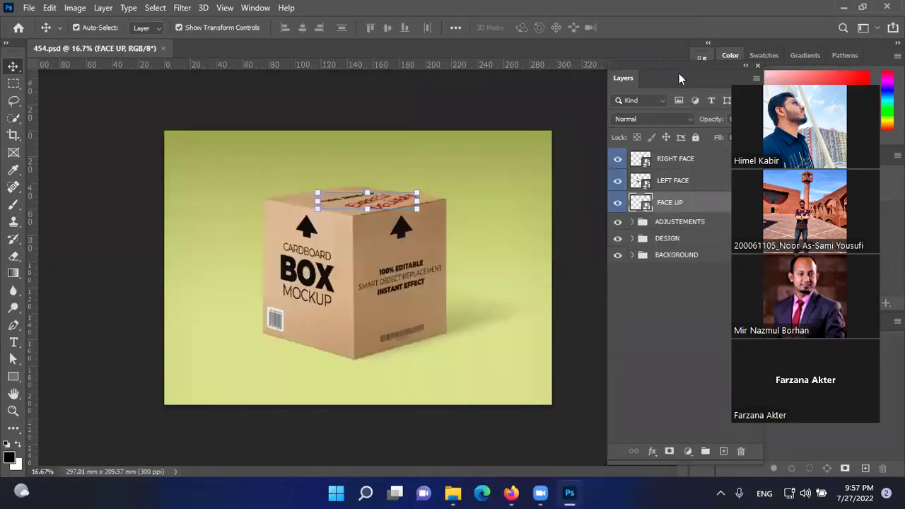
{"action": "left_click_drag", "start_coordinate": [679, 78], "coordinate": [682, 33]}
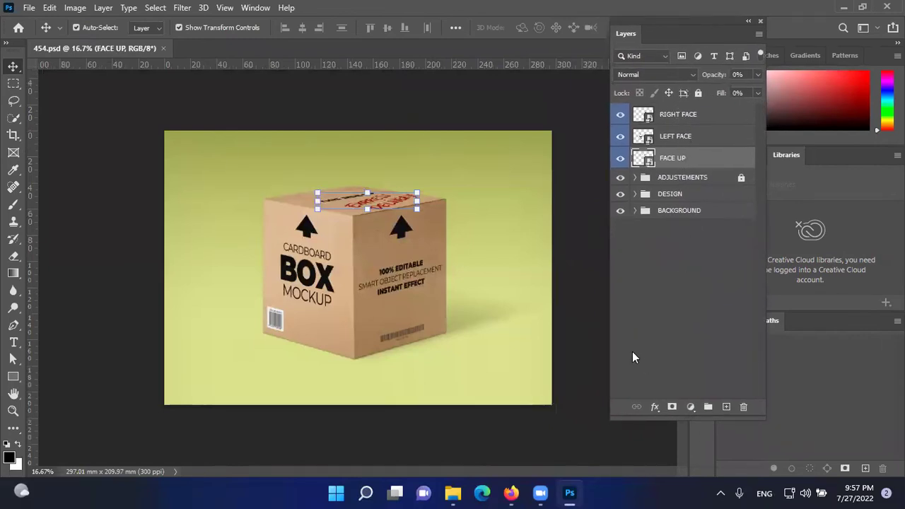
Toggle the RIGHT FACE and FACE UP layers and the ADJUSTEMENTS and DESIGN groups off and on to examine their effect.
{"action": "left_click", "coordinate": [620, 115]}
{"action": "left_click", "coordinate": [621, 114]}
{"action": "left_click", "coordinate": [621, 159]}
{"action": "left_click", "coordinate": [621, 158]}
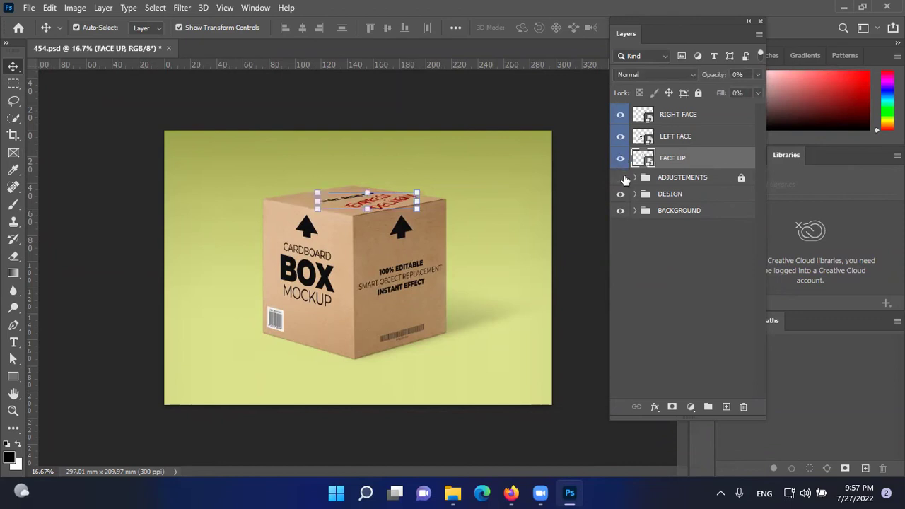
{"action": "left_click", "coordinate": [620, 178]}
{"action": "left_click", "coordinate": [620, 177]}
{"action": "left_click", "coordinate": [622, 196]}
{"action": "left_click", "coordinate": [620, 195]}
Expand the DESIGN group, toggle its Box group off and on, and expand the Box group.
{"action": "left_click", "coordinate": [635, 193]}
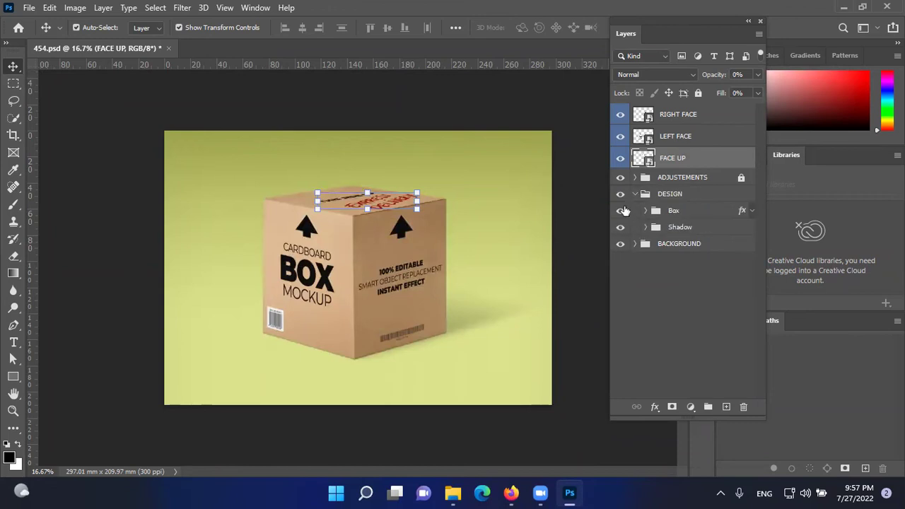
{"action": "left_click", "coordinate": [620, 211]}
{"action": "left_click", "coordinate": [621, 211]}
{"action": "left_click", "coordinate": [653, 212]}
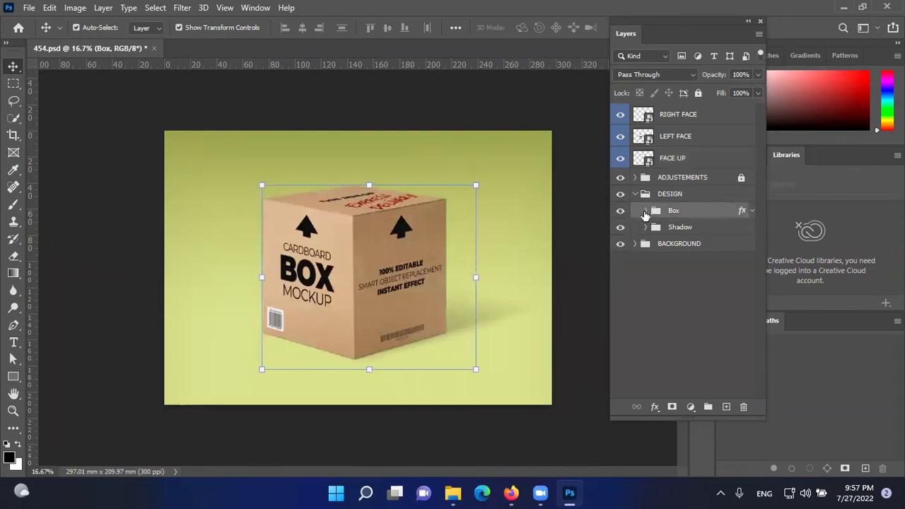
{"action": "left_click", "coordinate": [644, 211]}
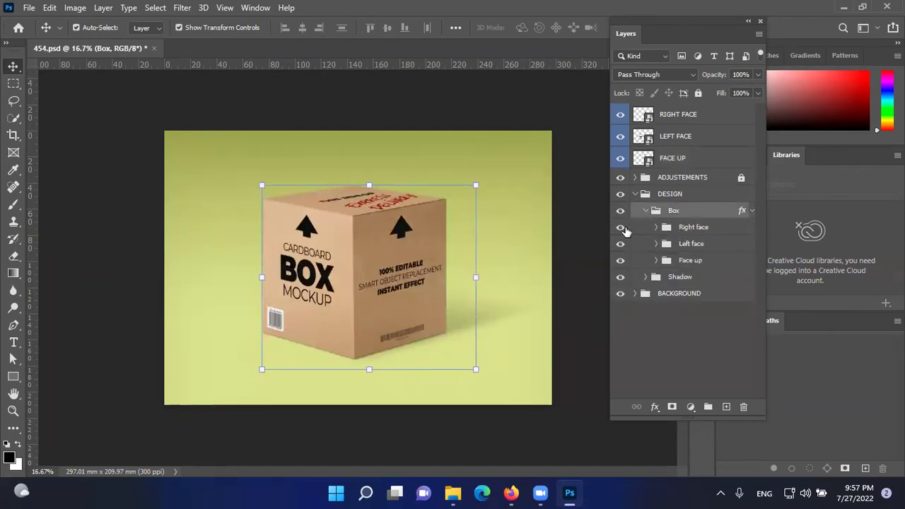
Toggle the Right face, Left face and Face up groups inside Box to examine which side each controls.
{"action": "left_click", "coordinate": [622, 228]}
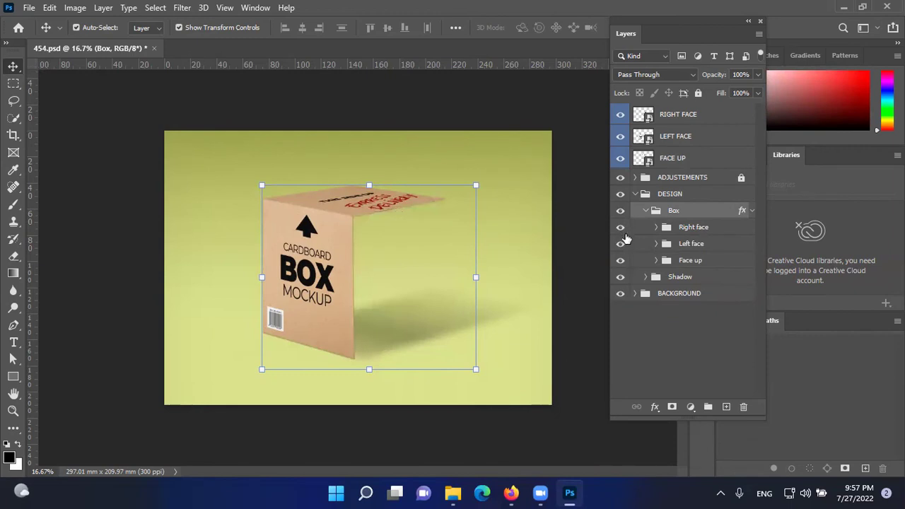
{"action": "left_click", "coordinate": [621, 228]}
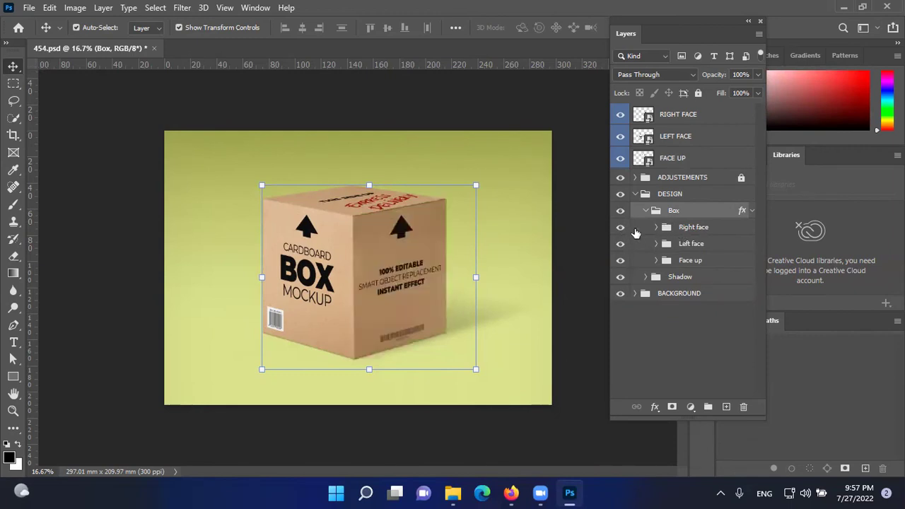
{"action": "left_click", "coordinate": [620, 244]}
{"action": "left_click", "coordinate": [620, 244]}
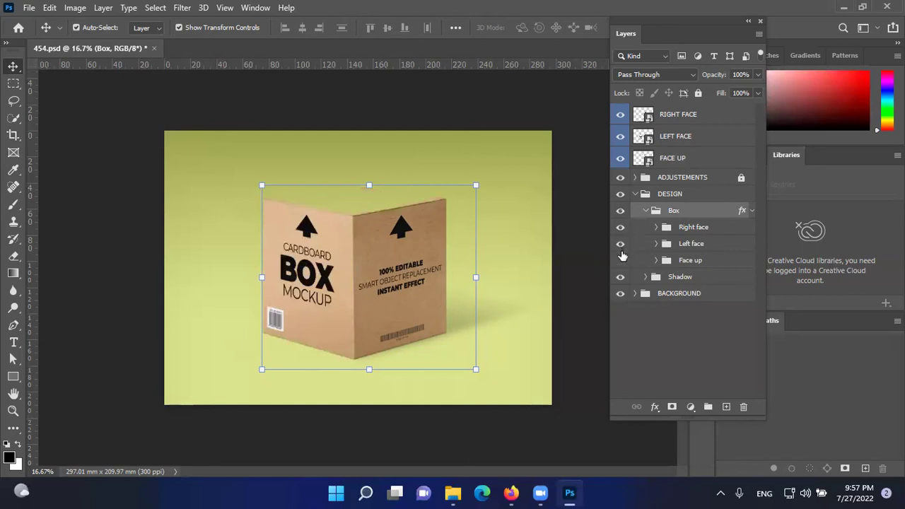
{"action": "left_click", "coordinate": [620, 260]}
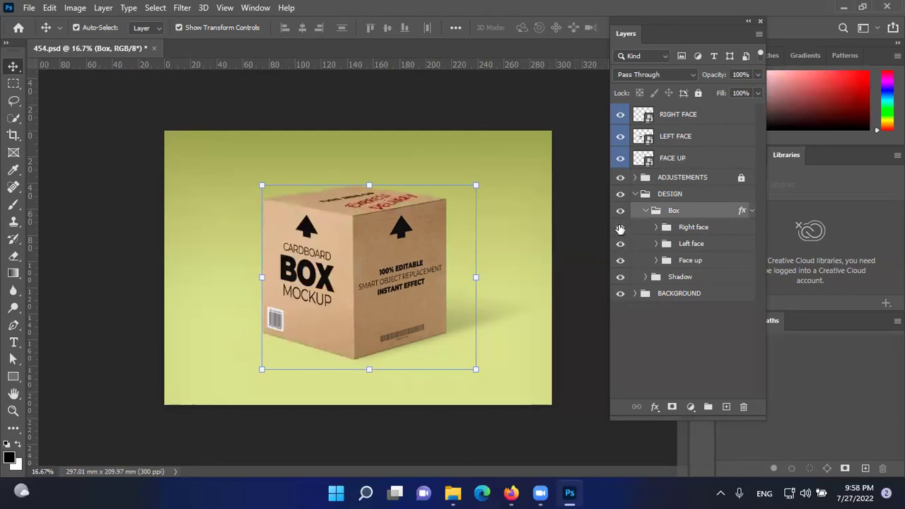
{"action": "left_click", "coordinate": [620, 227]}
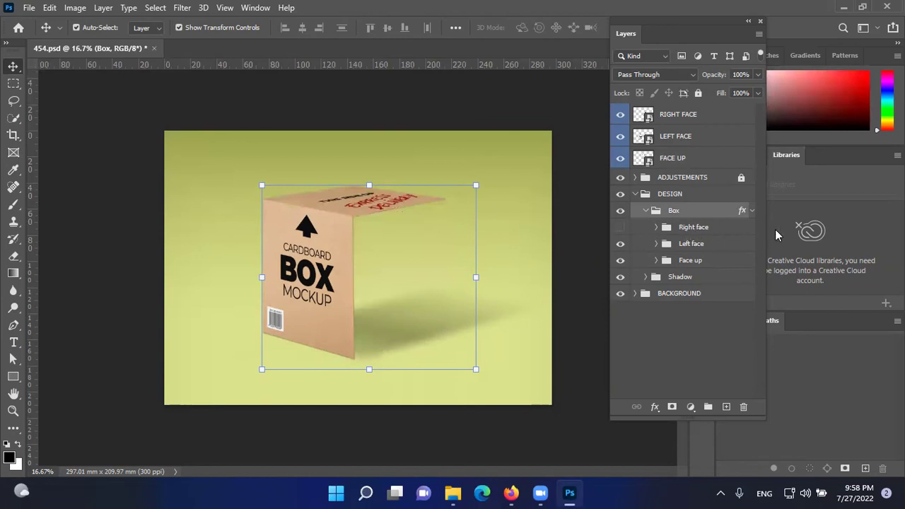
{"action": "left_click", "coordinate": [619, 228]}
Expand the Right face group and toggle its Right face design layer off and on to examine its effect.
{"action": "left_click", "coordinate": [656, 227]}
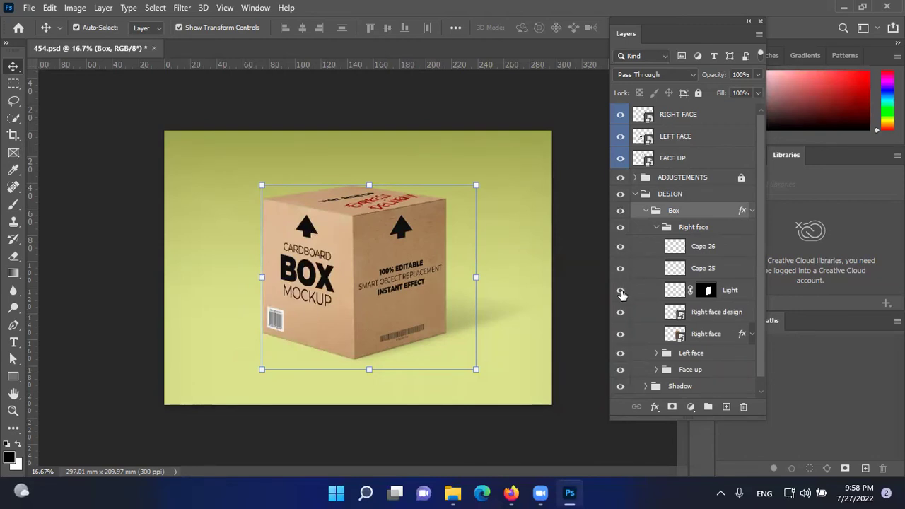
{"action": "left_click", "coordinate": [620, 312]}
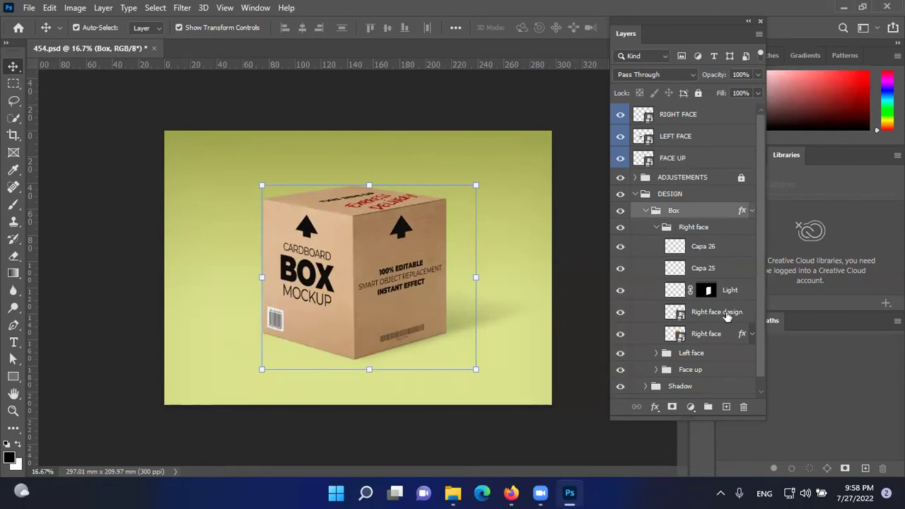
{"action": "left_click", "coordinate": [621, 313]}
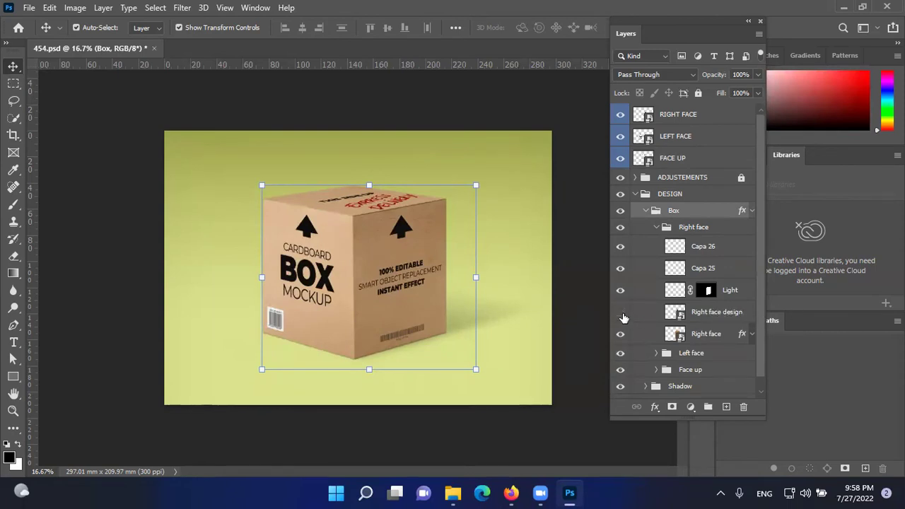
{"action": "left_click", "coordinate": [620, 315]}
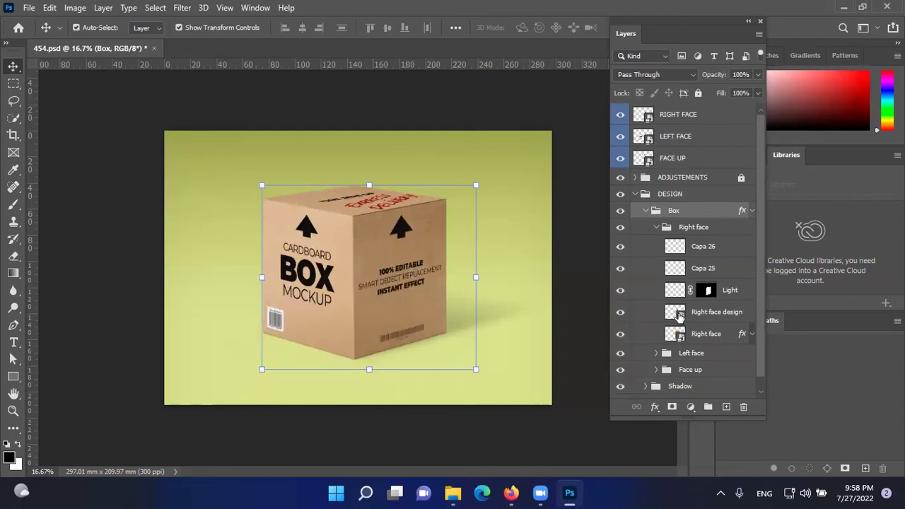
Open the Right face design smart object without updating its text layers, and delete the barcode, arrow, 100% EDITABLE and INSTANT EFFECT layers.
{"action": "double_click", "coordinate": [678, 313]}
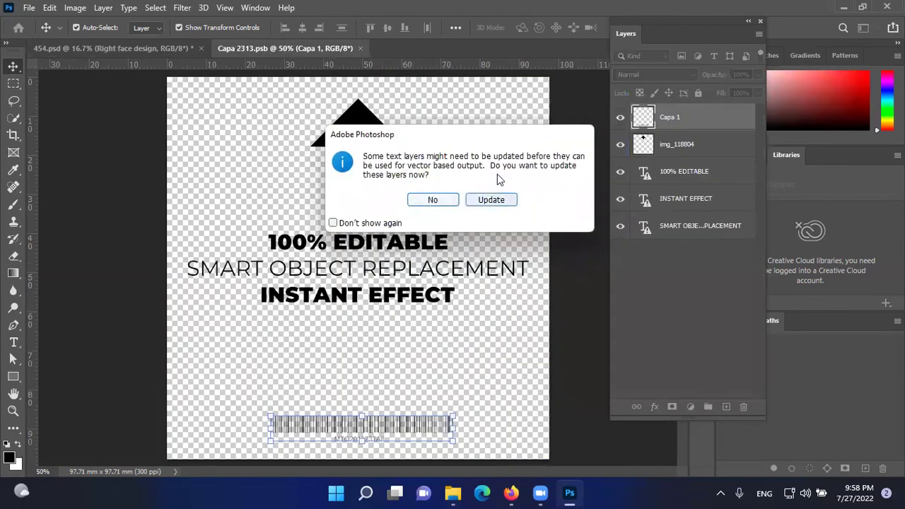
{"action": "left_click", "coordinate": [432, 200]}
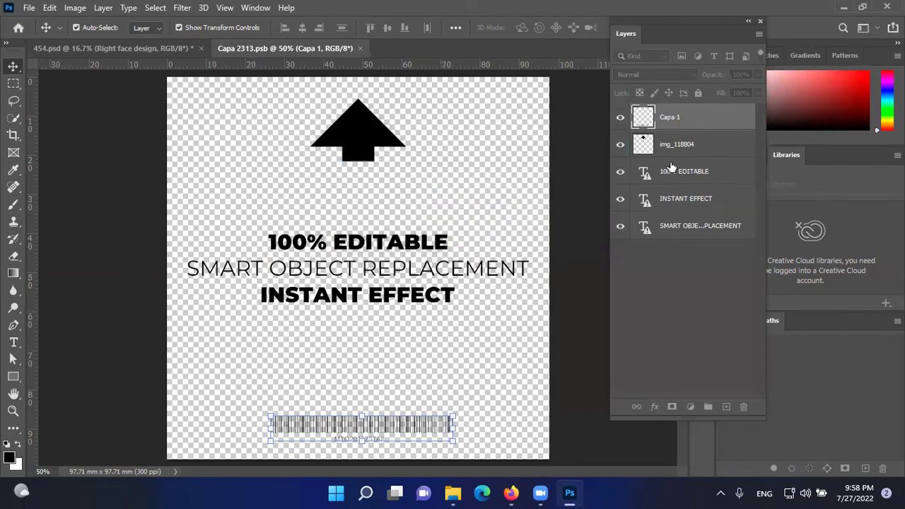
{"action": "key", "text": "Delete"}
{"action": "key", "text": "Delete"}
{"action": "key", "text": "Delete"}
{"action": "key", "text": "Delete"}
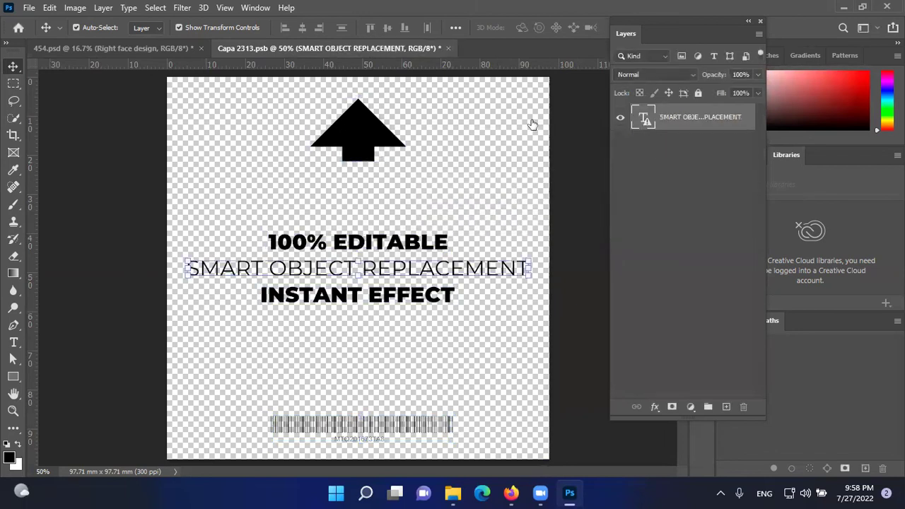
Place national-id-card-bangladesh-logo-B092D09C7C-seeklogo.com.png from Downloads as an embedded image in the right face artwork at its default size.
{"action": "left_click", "coordinate": [29, 8]}
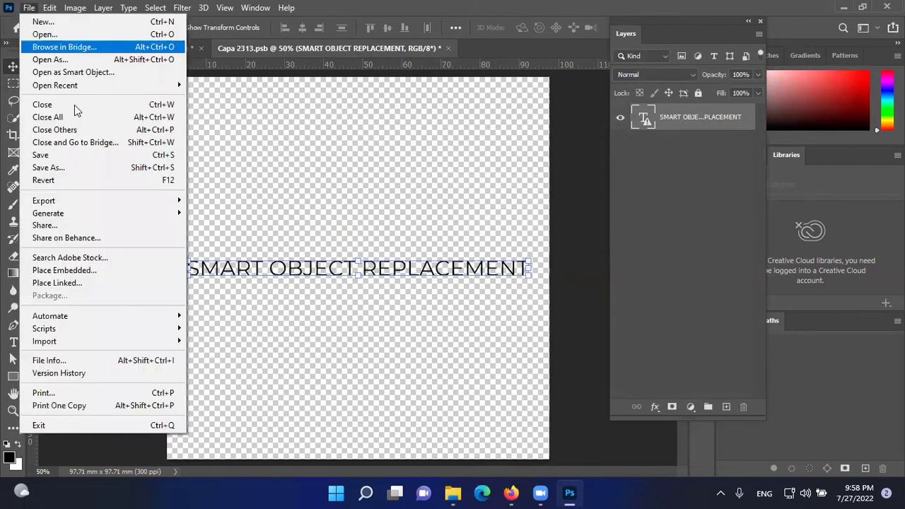
{"action": "left_click", "coordinate": [95, 262]}
{"action": "scroll", "coordinate": [280, 187], "scroll_direction": "down", "scroll_amount": 3}
{"action": "scroll", "coordinate": [280, 185], "scroll_direction": "down", "scroll_amount": 10}
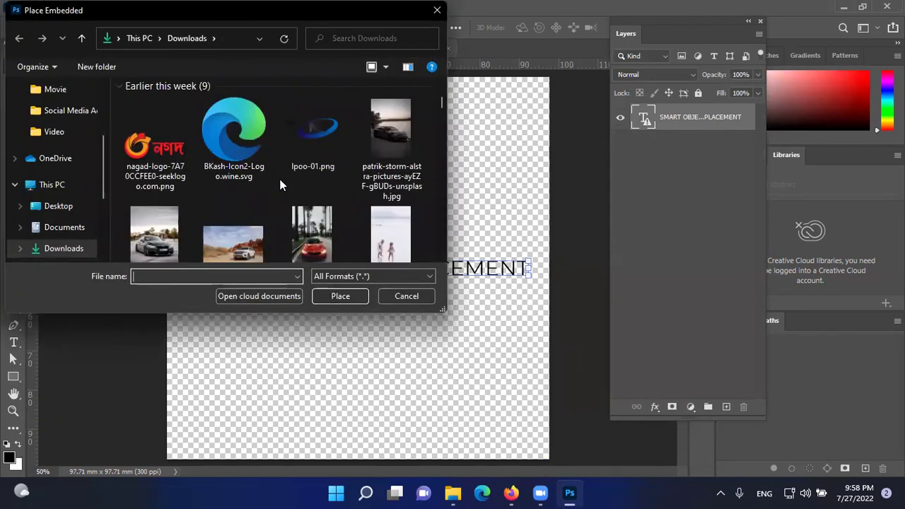
{"action": "scroll", "coordinate": [280, 181], "scroll_direction": "down", "scroll_amount": 3}
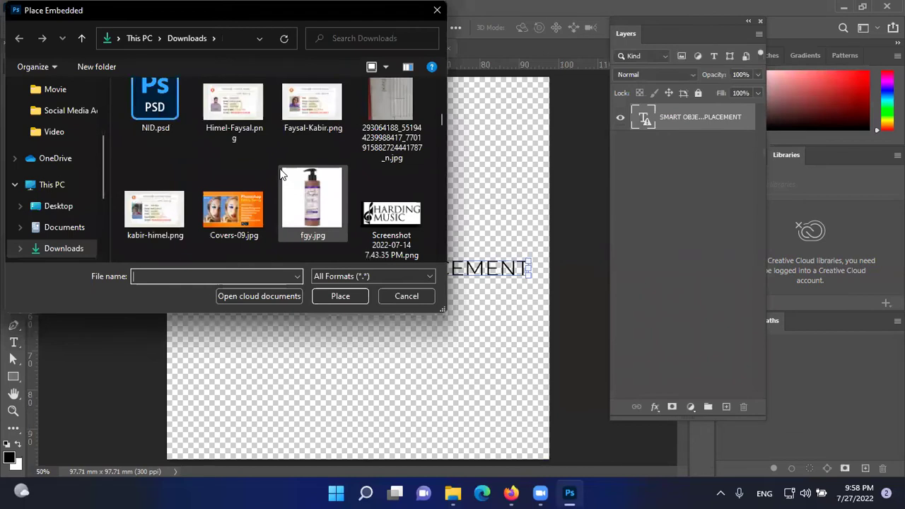
{"action": "scroll", "coordinate": [280, 168], "scroll_direction": "down", "scroll_amount": 8}
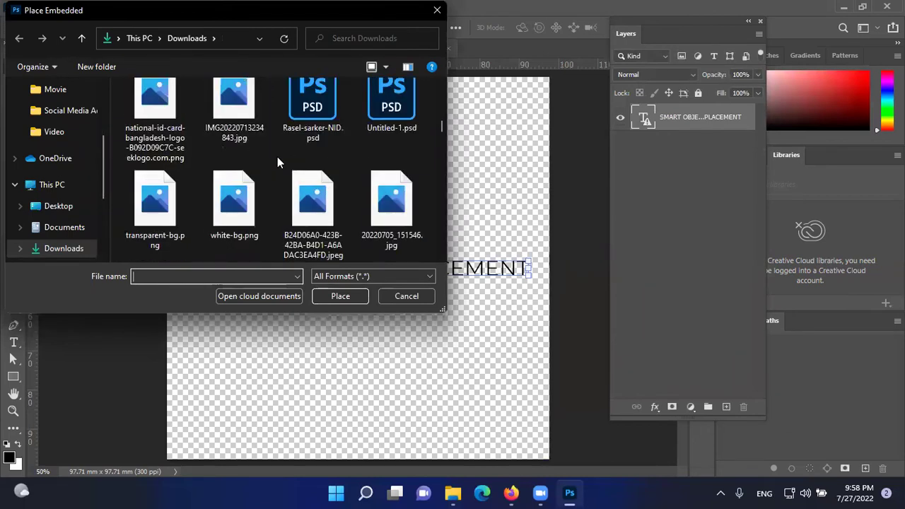
{"action": "scroll", "coordinate": [286, 161], "scroll_direction": "down", "scroll_amount": 2}
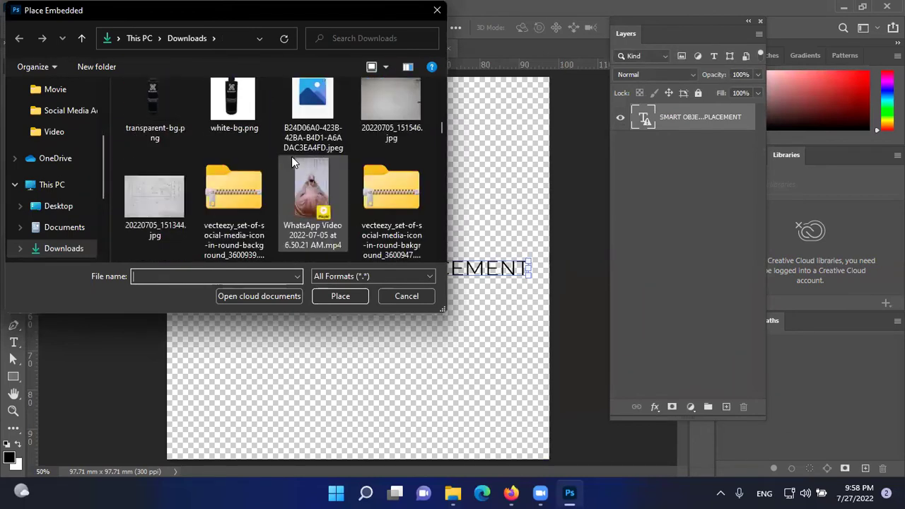
{"action": "scroll", "coordinate": [292, 156], "scroll_direction": "up", "scroll_amount": 2}
{"action": "left_click", "coordinate": [155, 127]}
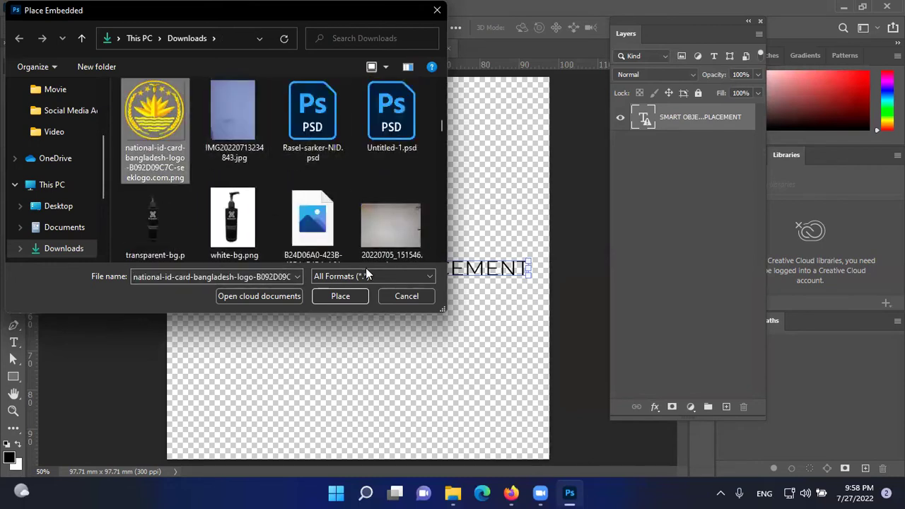
{"action": "left_click", "coordinate": [350, 296]}
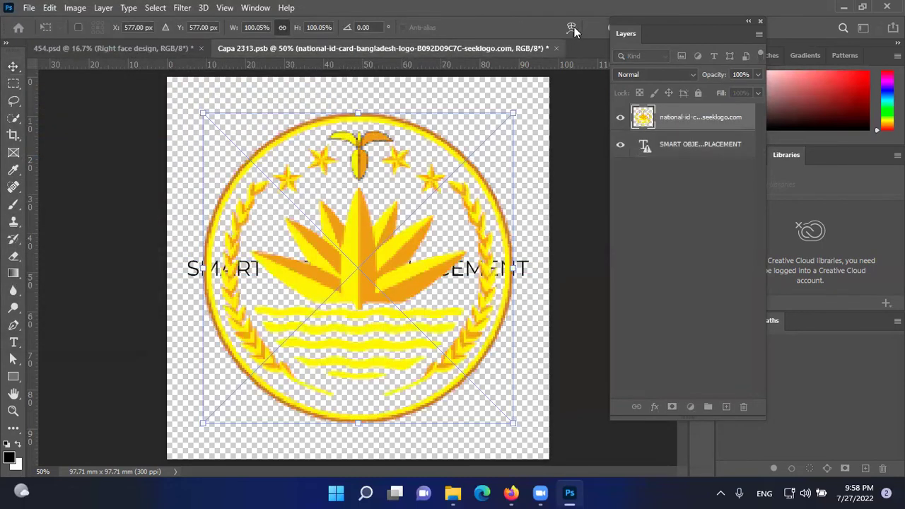
{"action": "left_click_drag", "start_coordinate": [653, 32], "coordinate": [667, 54]}
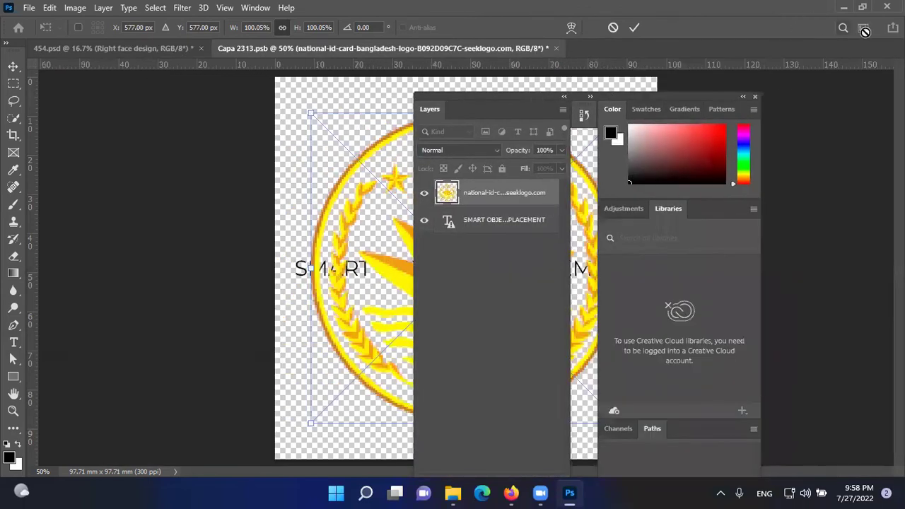
{"action": "left_click", "coordinate": [634, 27]}
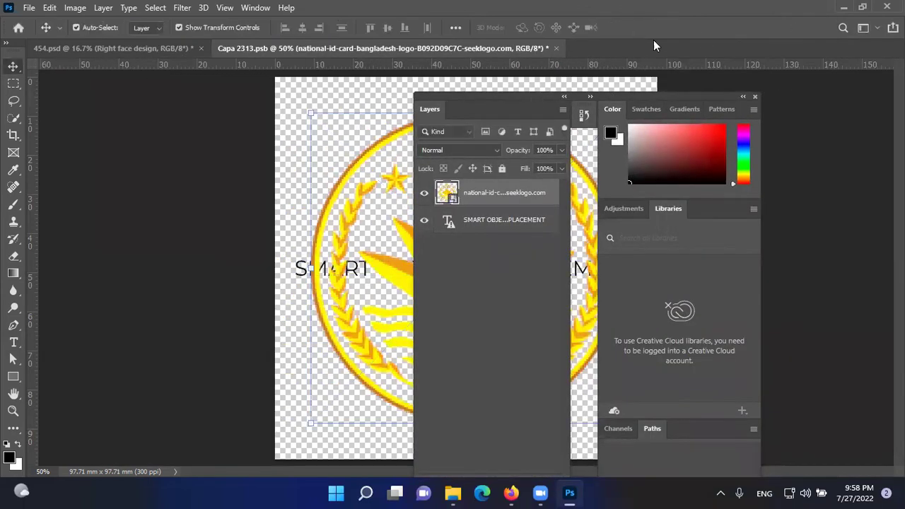
Reset the workspace layout and float the Layers panel beside the canvas.
{"action": "left_click", "coordinate": [865, 27]}
{"action": "left_click", "coordinate": [845, 97]}
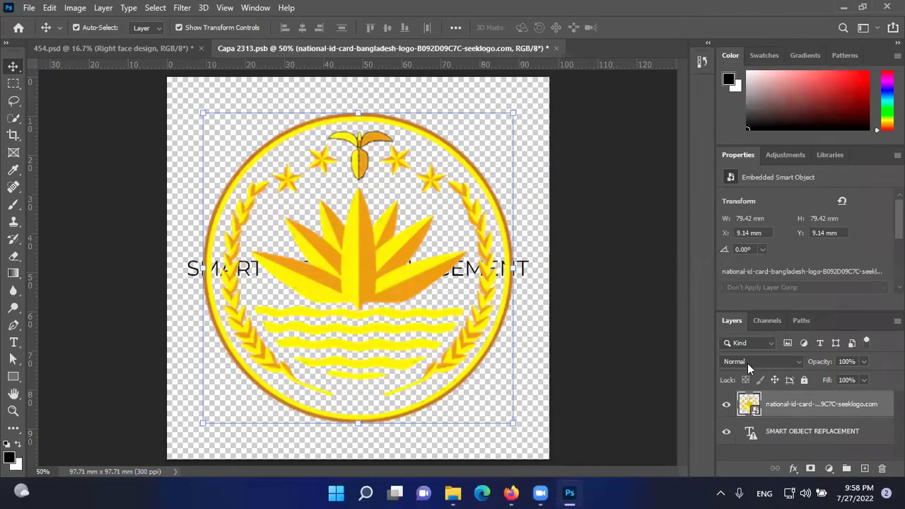
{"action": "left_click_drag", "start_coordinate": [731, 322], "coordinate": [638, 120]}
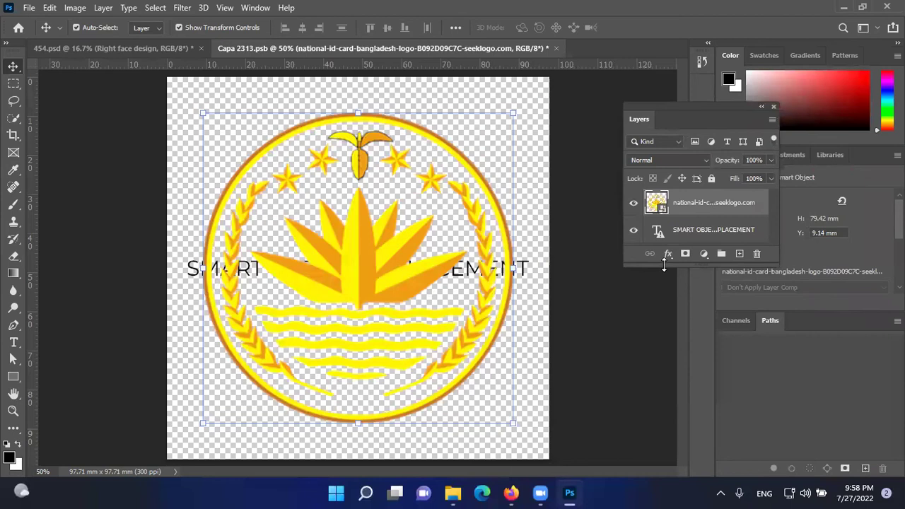
Delete the SMART OBJECT REPLACEMENT text layer, then save and close the right face artwork.
{"action": "left_click_drag", "start_coordinate": [744, 230], "coordinate": [757, 306]}
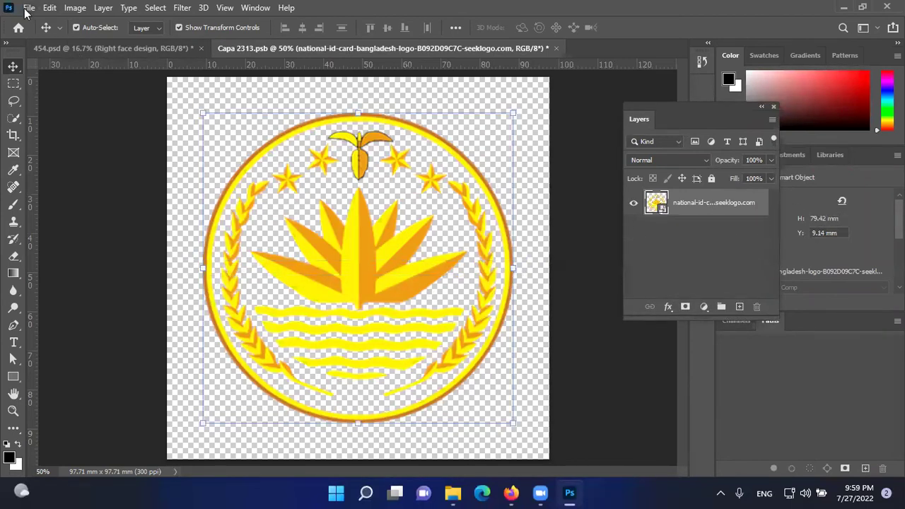
{"action": "left_click", "coordinate": [29, 7]}
{"action": "left_click", "coordinate": [43, 152]}
{"action": "left_click", "coordinate": [551, 48]}
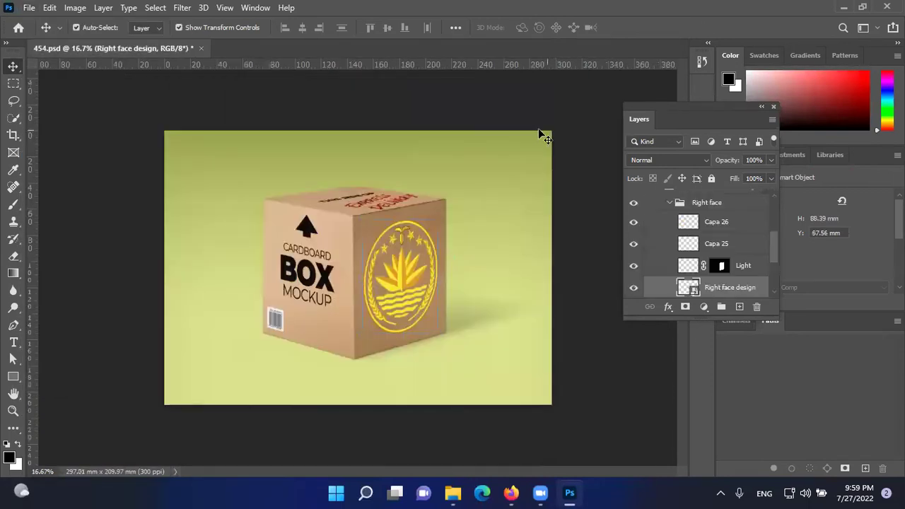
Reposition the floating Layers panel beside the mockup and lengthen it to show more layers.
{"action": "left_click", "coordinate": [675, 104]}
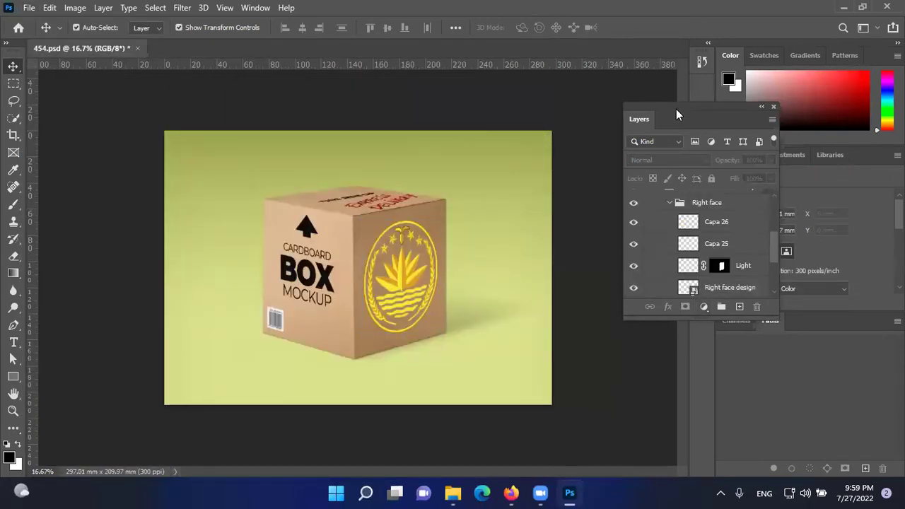
{"action": "left_click_drag", "start_coordinate": [675, 113], "coordinate": [679, 29]}
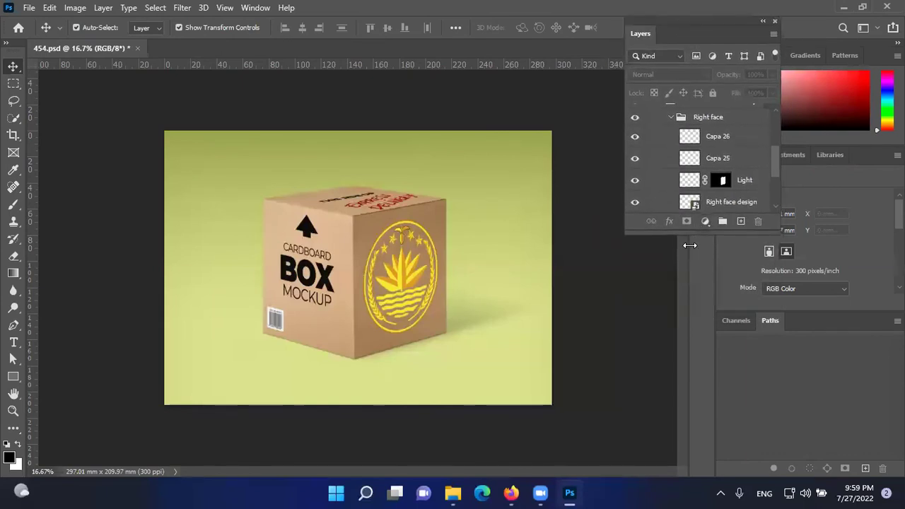
{"action": "left_click_drag", "start_coordinate": [677, 234], "coordinate": [677, 397]}
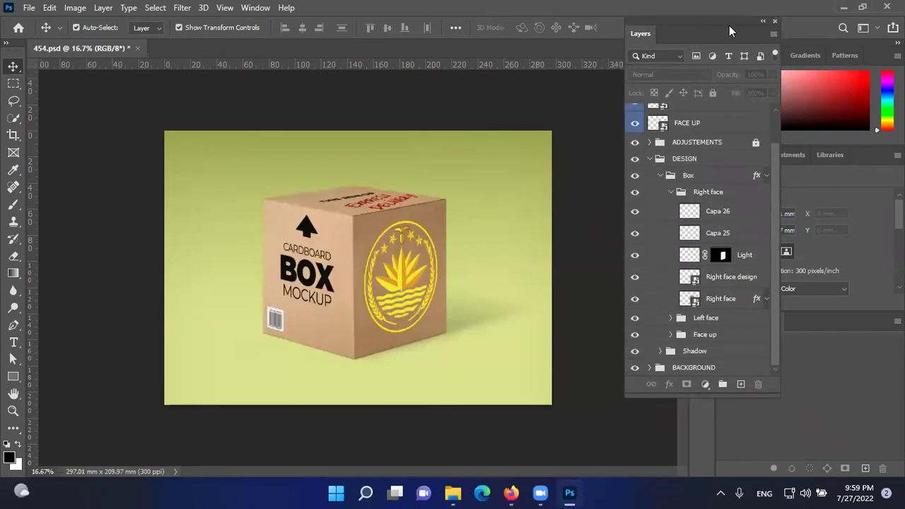
{"action": "left_click_drag", "start_coordinate": [729, 26], "coordinate": [714, 52]}
{"action": "left_click_drag", "start_coordinate": [572, 56], "coordinate": [444, 120]}
{"action": "left_click_drag", "start_coordinate": [600, 79], "coordinate": [617, 82]}
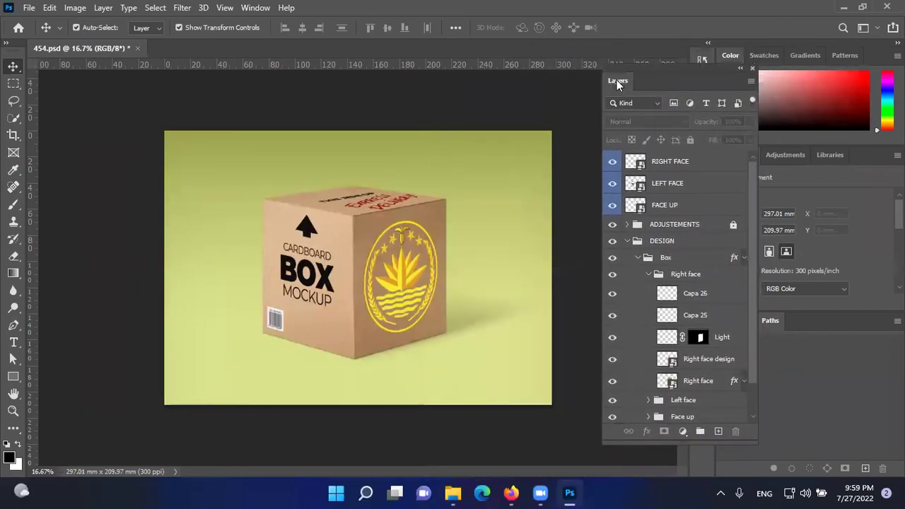
Collapse the Right face group, select the Left face group and toggle its visibility to examine its effect.
{"action": "scroll", "coordinate": [648, 258], "scroll_direction": "down", "scroll_amount": 2}
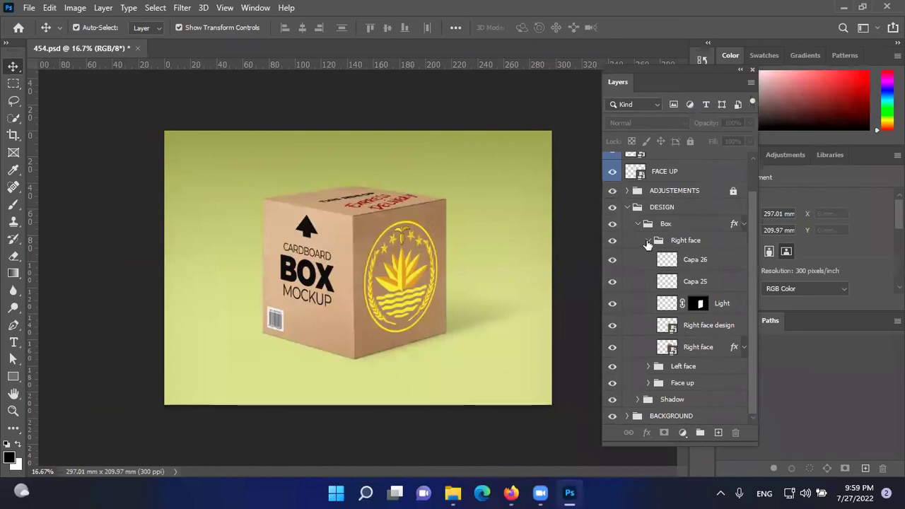
{"action": "left_click", "coordinate": [647, 241]}
{"action": "left_click", "coordinate": [683, 293]}
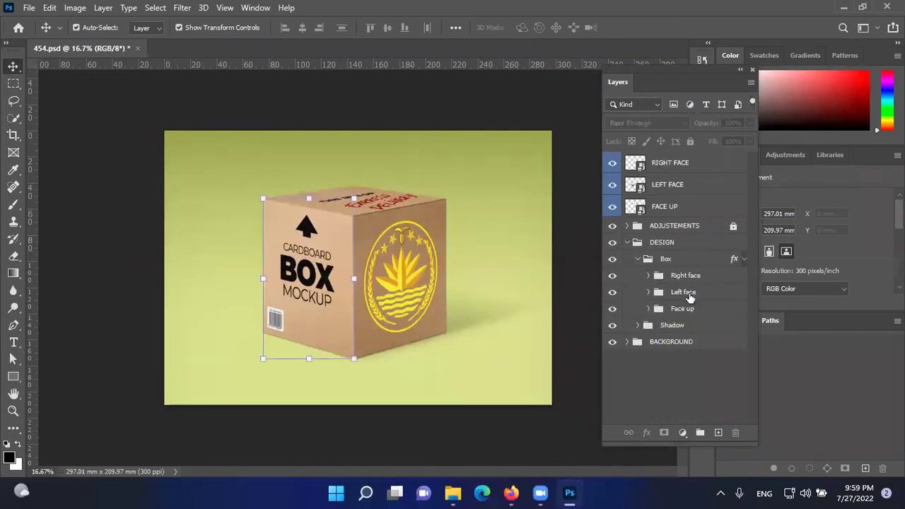
{"action": "left_click", "coordinate": [612, 295]}
{"action": "left_click", "coordinate": [612, 291]}
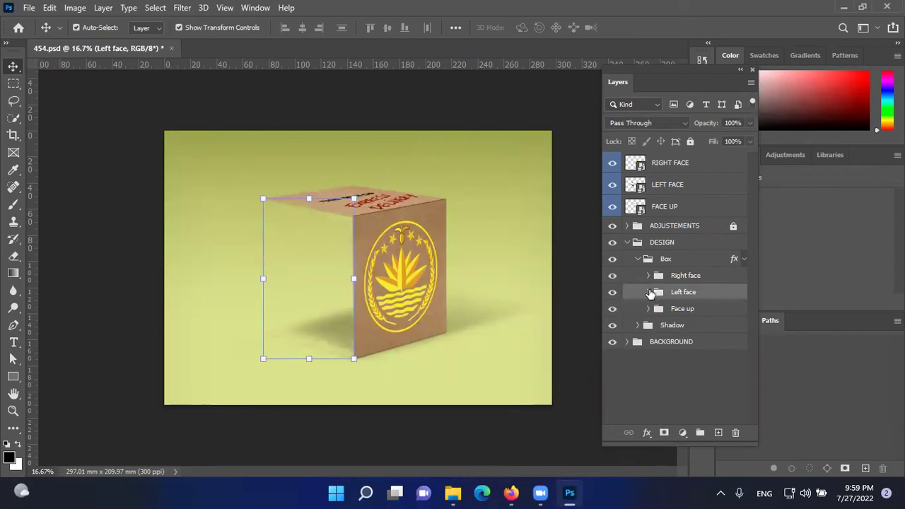
Expand the Left face group and open the Left face design smart object without updating its text layers.
{"action": "left_click", "coordinate": [648, 292]}
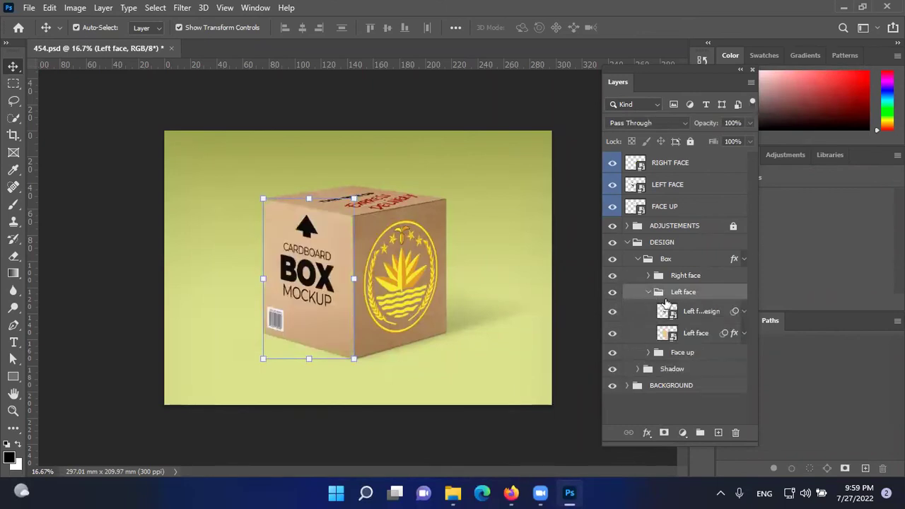
{"action": "left_click", "coordinate": [612, 311]}
{"action": "double_click", "coordinate": [669, 314]}
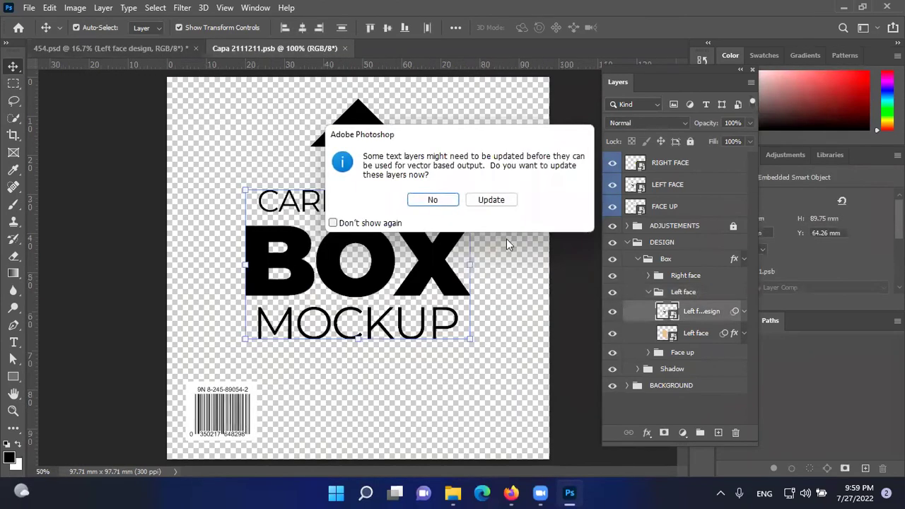
{"action": "left_click", "coordinate": [431, 203]}
Delete the Capa 2, Capa 1, CARDBOARD and BOX layers from the left face artwork, keeping only the MOCKUP text layer.
{"action": "left_click", "coordinate": [714, 175]}
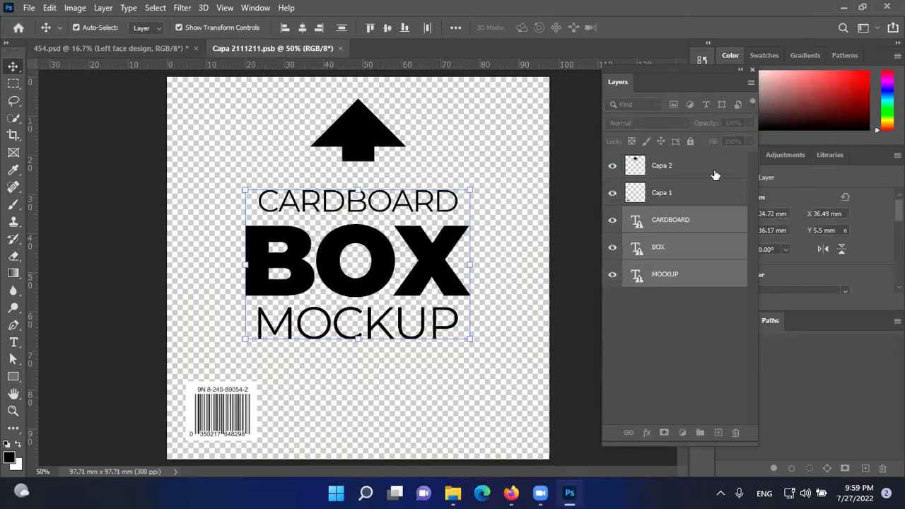
{"action": "key", "text": "Delete"}
{"action": "key", "text": "Delete"}
{"action": "key", "text": "Delete"}
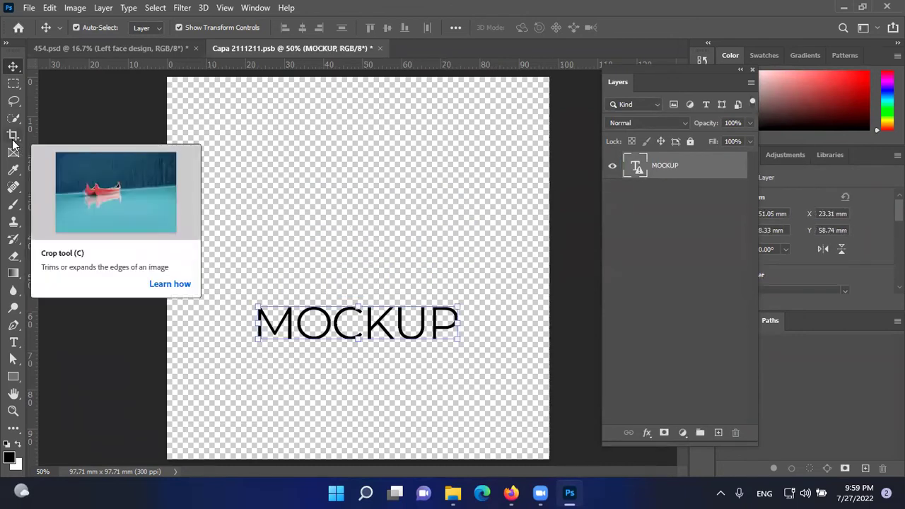
Place l1.jpg from Downloads as an embedded image in the left face artwork, keeping its default size.
{"action": "left_click", "coordinate": [29, 8]}
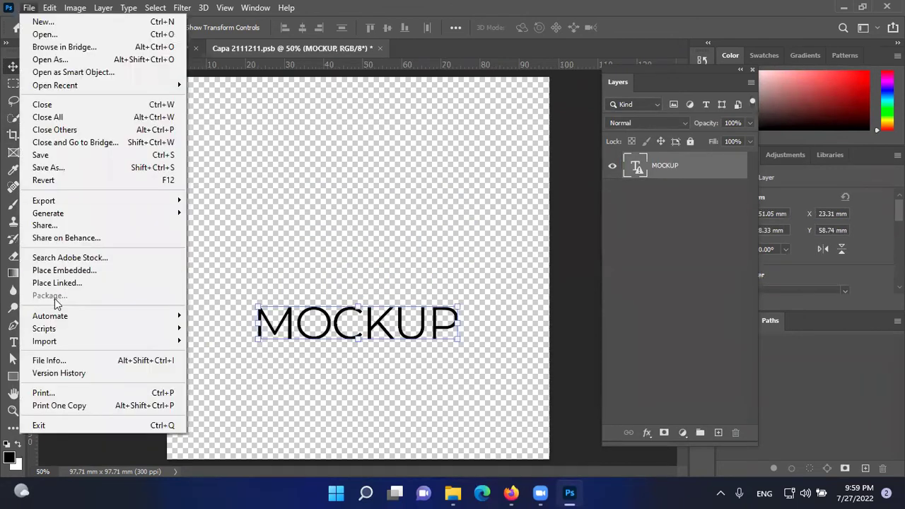
{"action": "left_click", "coordinate": [124, 268]}
{"action": "scroll", "coordinate": [252, 200], "scroll_direction": "down", "scroll_amount": 10}
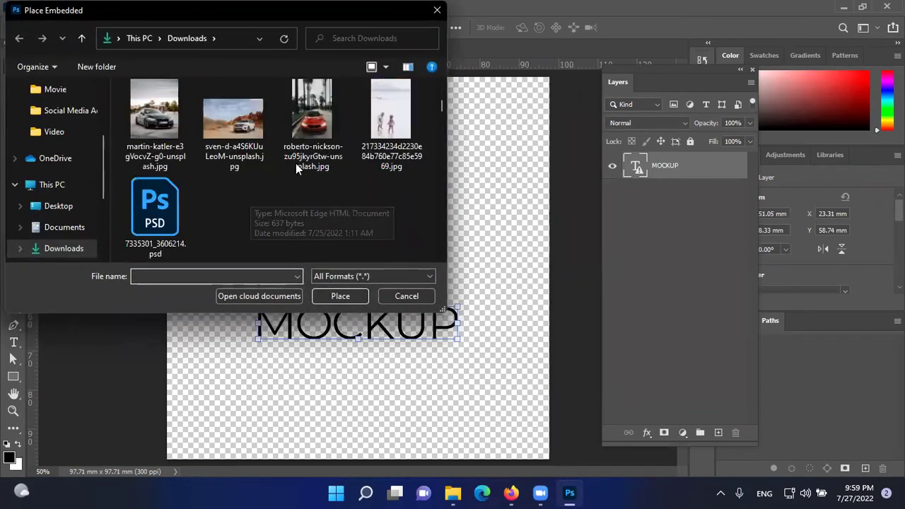
{"action": "scroll", "coordinate": [272, 166], "scroll_direction": "down", "scroll_amount": 5}
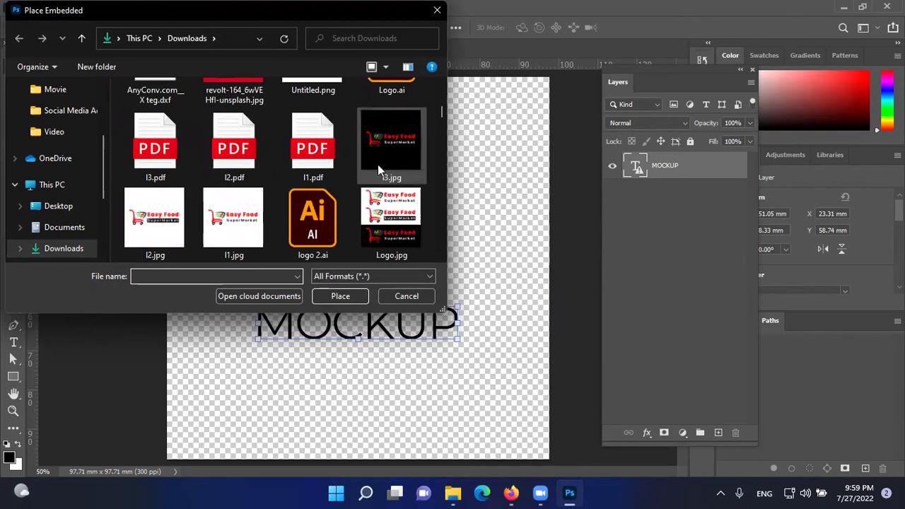
{"action": "left_click", "coordinate": [234, 247]}
{"action": "left_click", "coordinate": [342, 296]}
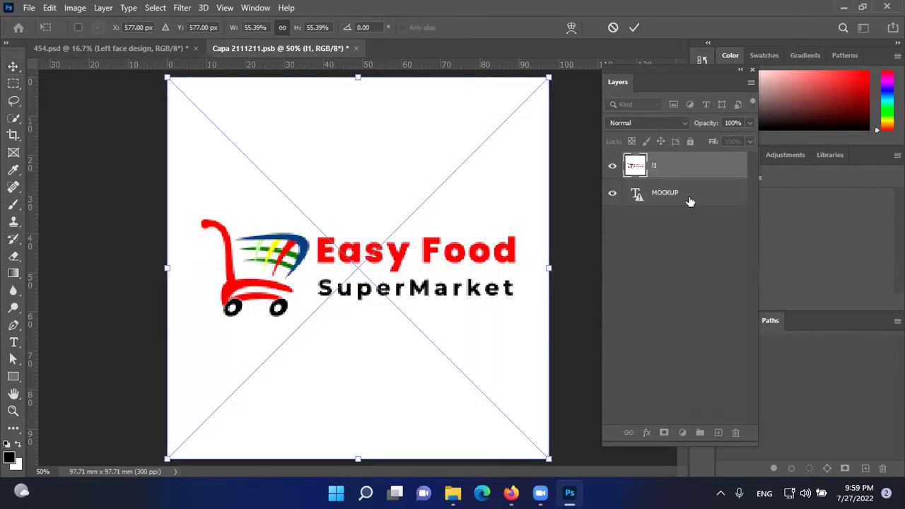
{"action": "left_click", "coordinate": [634, 27]}
Delete the MOCKUP text layer, then save and close the left face artwork.
{"action": "left_click", "coordinate": [665, 192]}
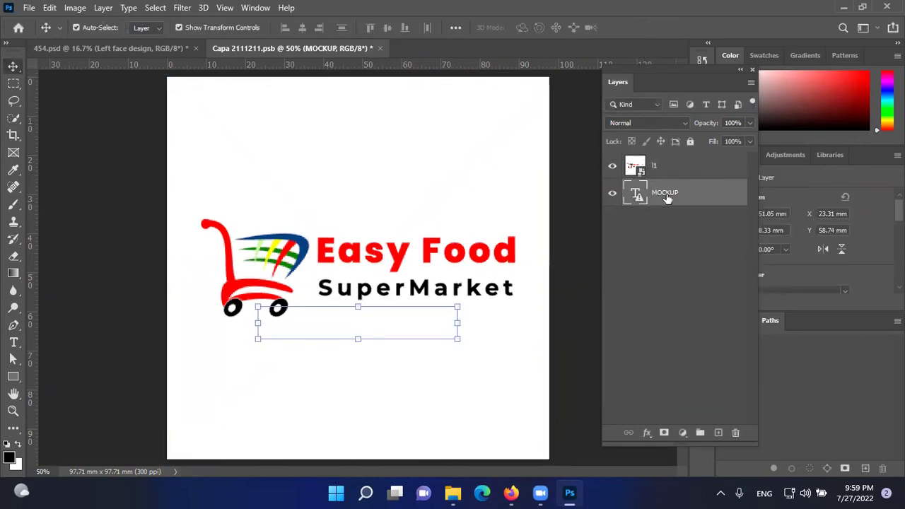
{"action": "key", "text": "Delete"}
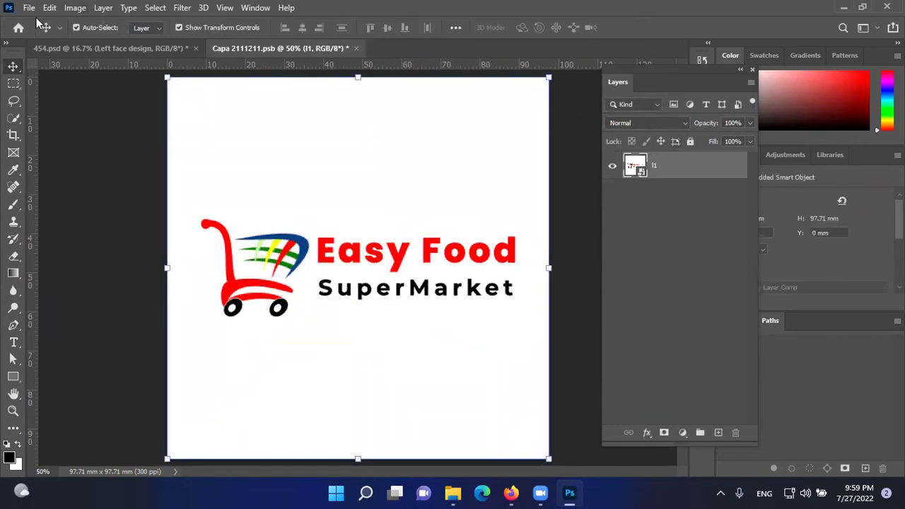
{"action": "left_click", "coordinate": [29, 8]}
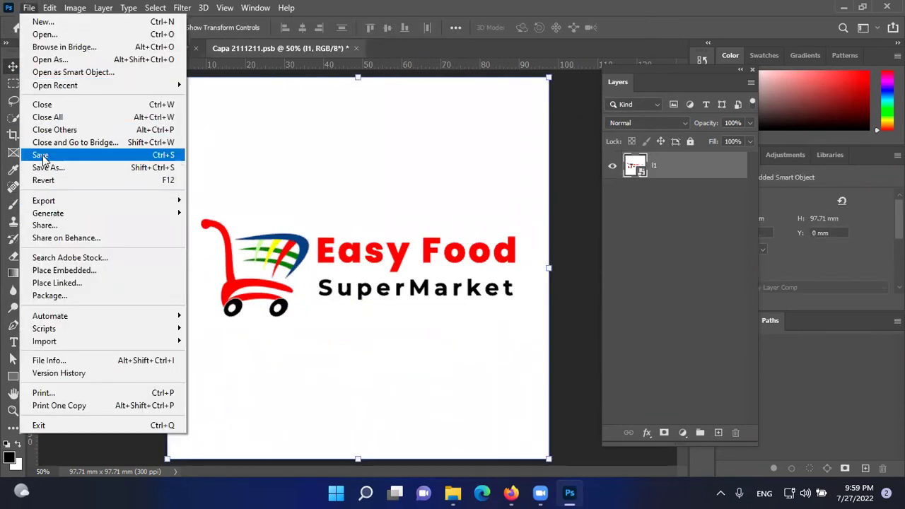
{"action": "left_click", "coordinate": [41, 155]}
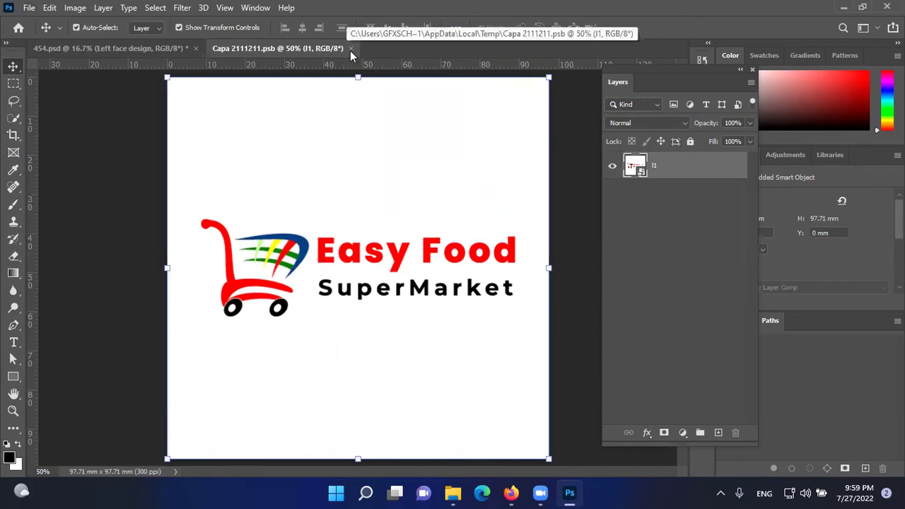
{"action": "left_click", "coordinate": [350, 48]}
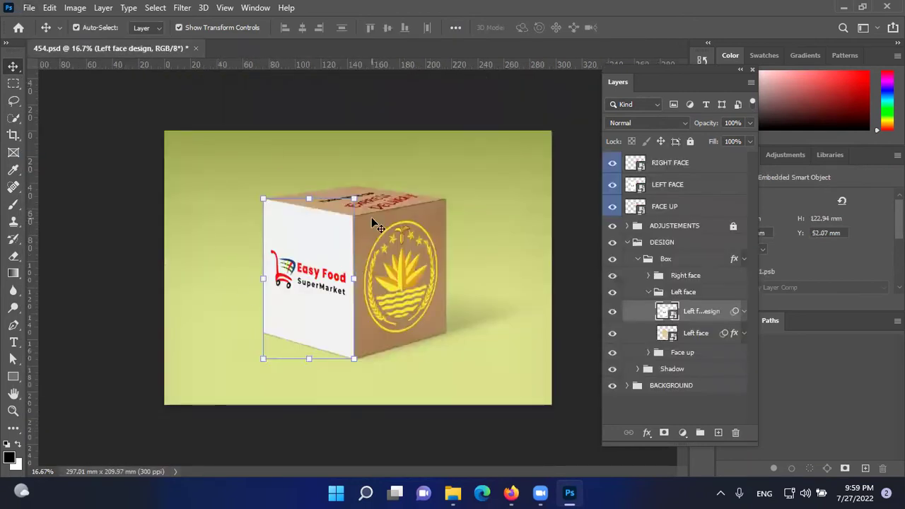
Collapse the Left face group, select the Face up group and toggle its visibility to examine its effect.
{"action": "left_click", "coordinate": [657, 292]}
{"action": "left_click", "coordinate": [648, 292]}
{"action": "left_click", "coordinate": [679, 308]}
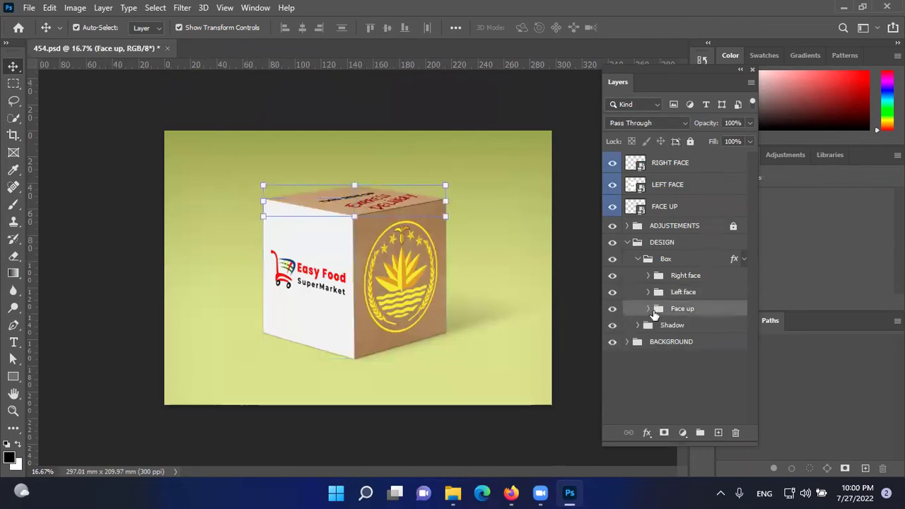
{"action": "left_click", "coordinate": [612, 309]}
{"action": "left_click", "coordinate": [612, 309]}
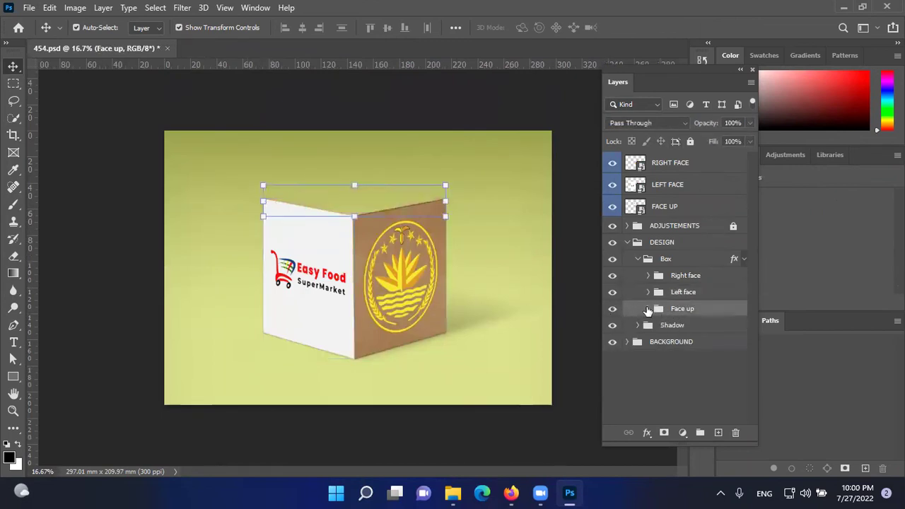
Expand the Face up group and open the Face up design smart object without updating its text layers.
{"action": "left_click", "coordinate": [648, 308]}
{"action": "left_click", "coordinate": [613, 327]}
{"action": "double_click", "coordinate": [668, 329]}
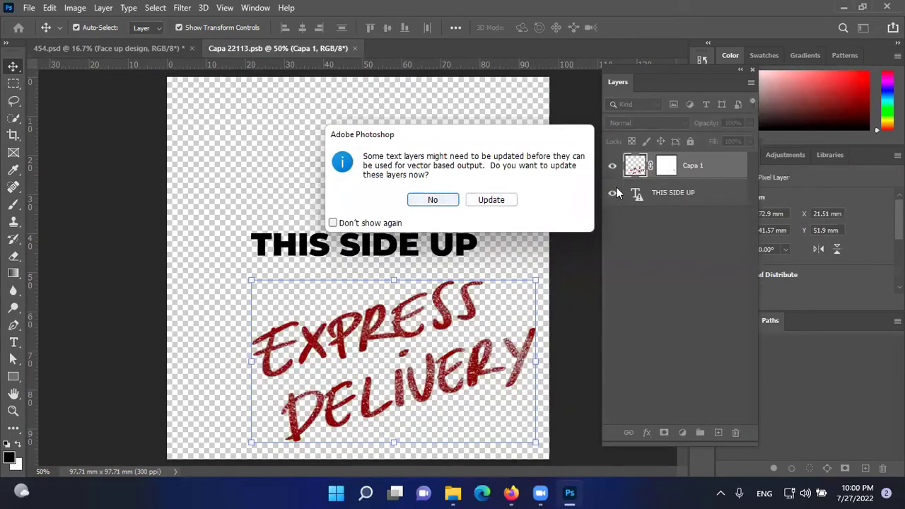
{"action": "left_click", "coordinate": [440, 202]}
Delete the Capa 1 layer holding the EXPRESS DELIVERY lettering, including its layer mask.
{"action": "left_click", "coordinate": [670, 201], "text": "shift"}
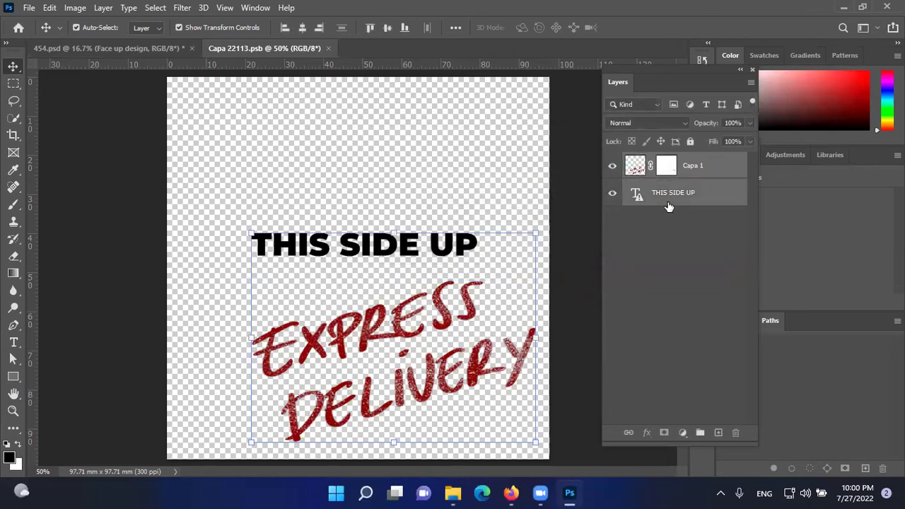
{"action": "left_click", "coordinate": [665, 177]}
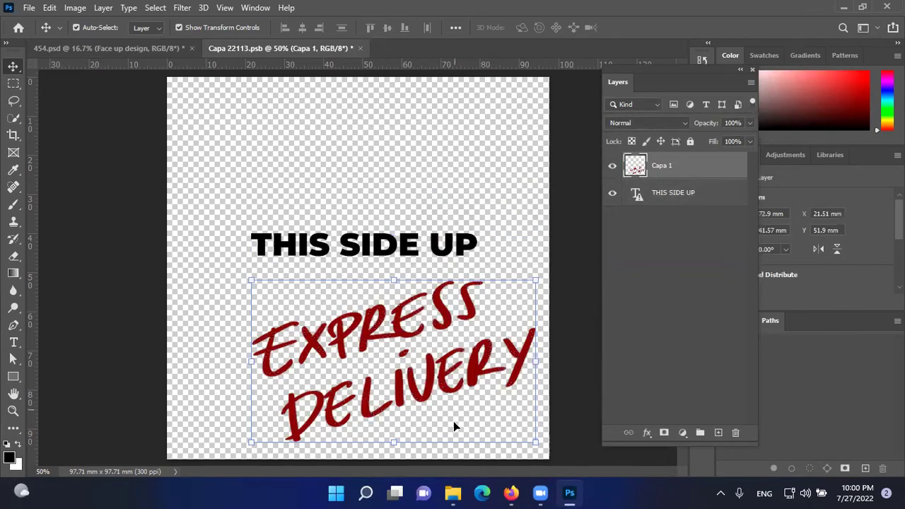
{"action": "key", "text": "Delete"}
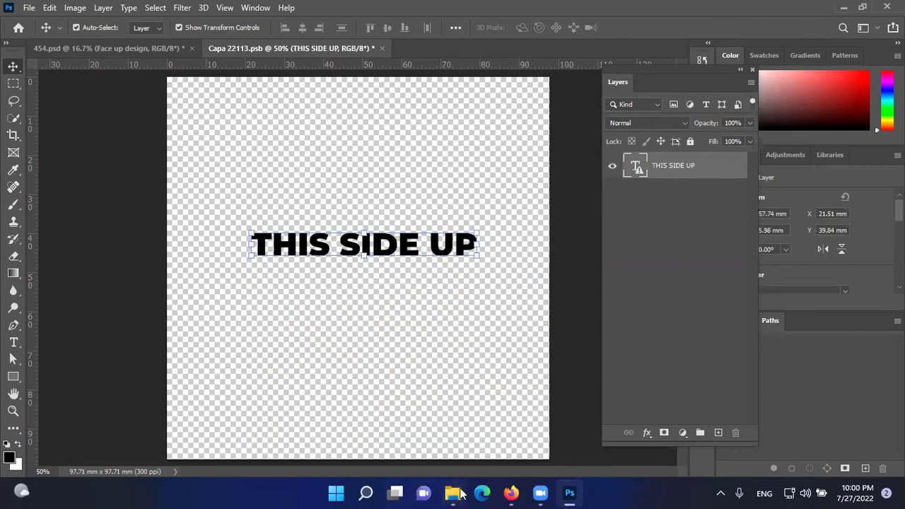
Place the nagad-logo PNG from the Downloads folder into the top face artwork at its default size and position.
{"action": "left_click", "coordinate": [452, 493]}
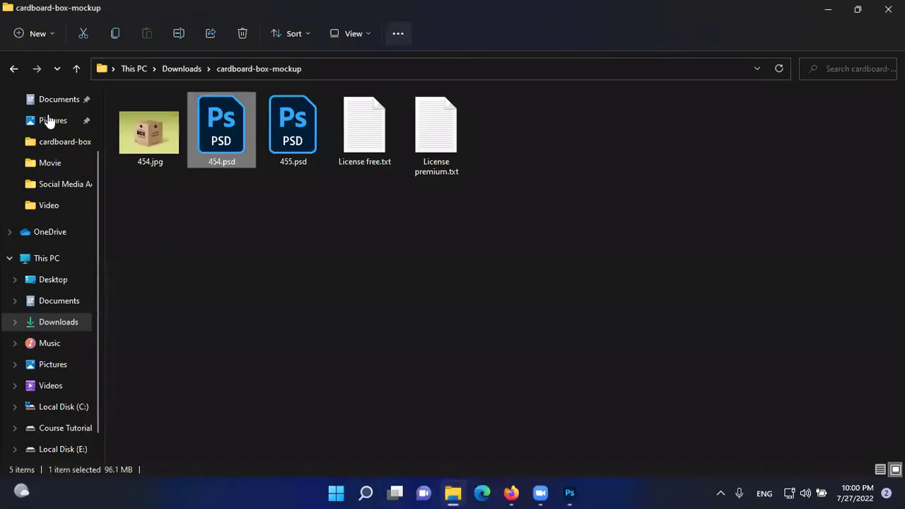
{"action": "left_click", "coordinate": [60, 322]}
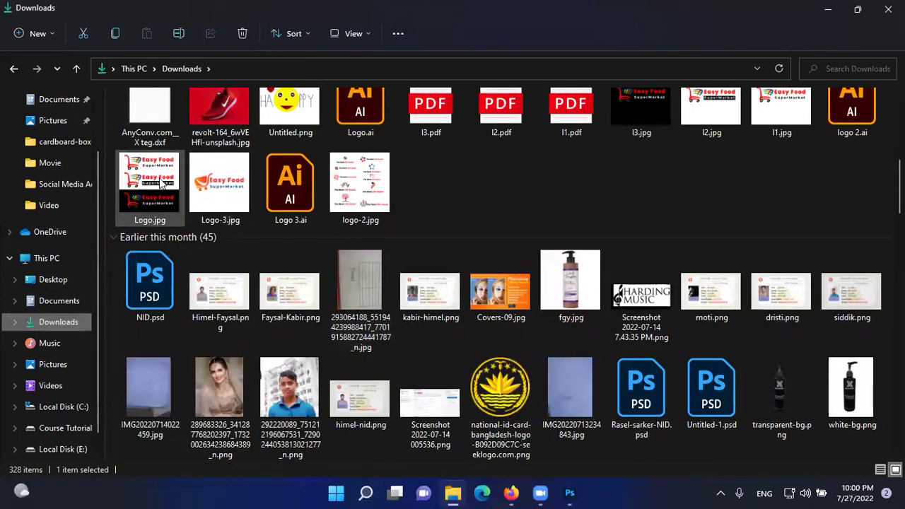
{"action": "scroll", "coordinate": [161, 183], "scroll_direction": "up", "scroll_amount": 4}
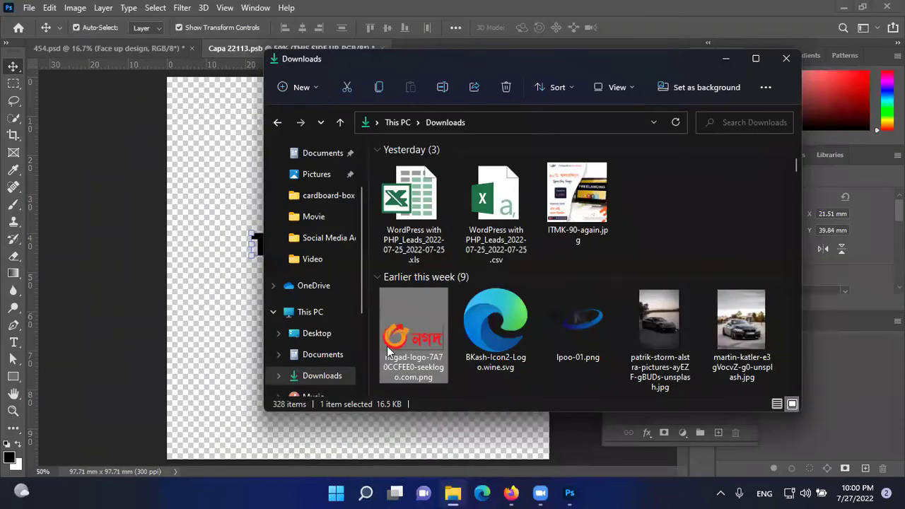
{"action": "left_click_drag", "start_coordinate": [390, 354], "coordinate": [220, 262]}
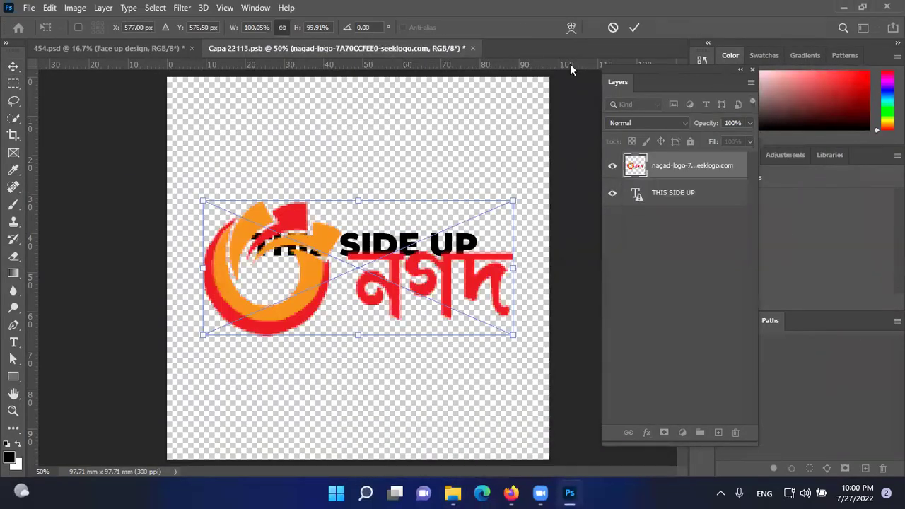
{"action": "key", "text": "Return"}
Delete the THIS SIDE UP text layer, save and close the top face artwork, and deselect all layers in the box mockup.
{"action": "left_click", "coordinate": [670, 194]}
{"action": "key", "text": "Delete"}
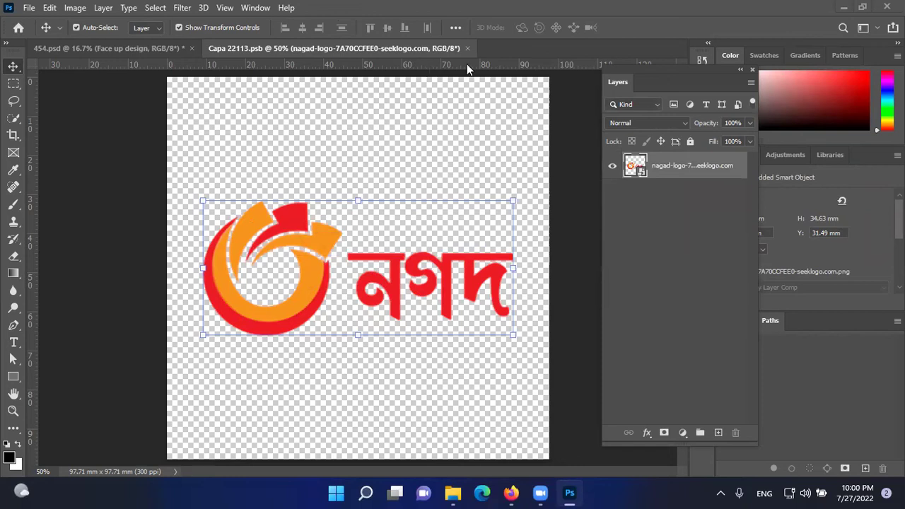
{"action": "key", "text": "ctrl+s"}
{"action": "key", "text": "ctrl+w"}
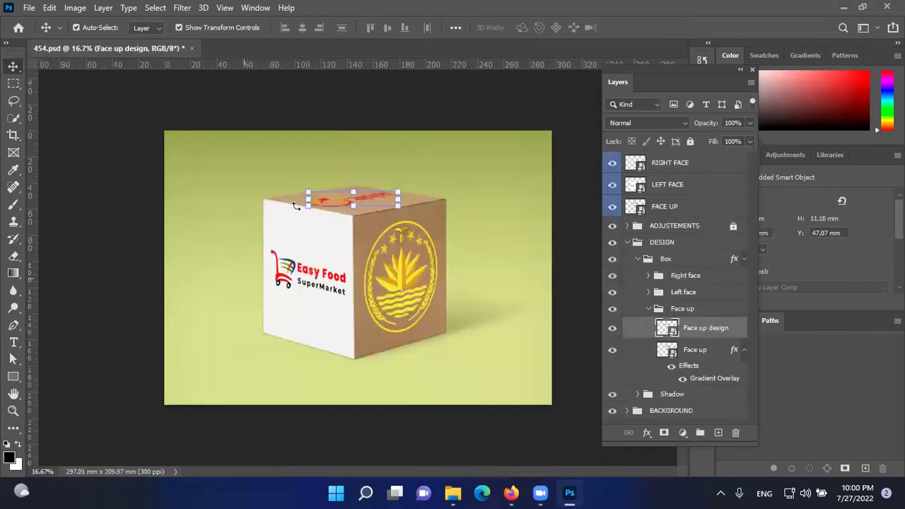
{"action": "left_click", "coordinate": [326, 96]}
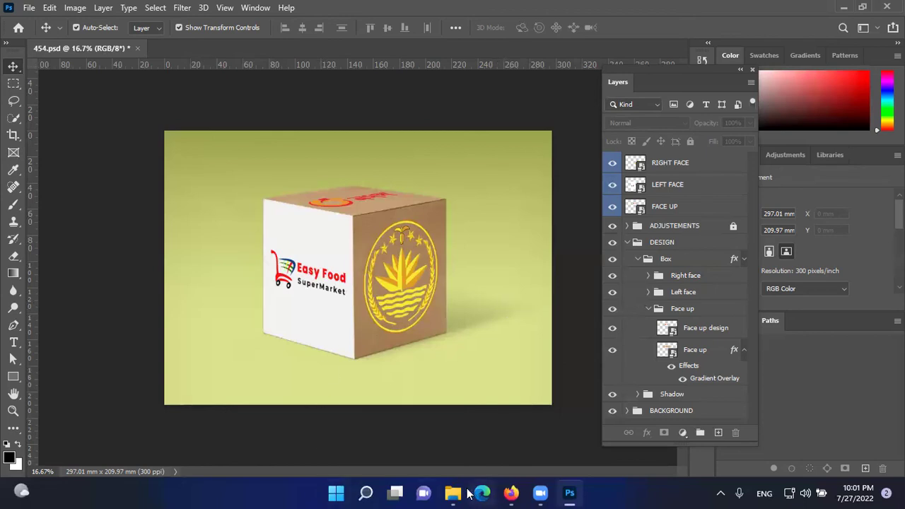
Open dropper-02.jpg from the dropper-bottle-mockup-box folder in Downloads and examine the bottle's glass and label up close.
{"action": "left_click", "coordinate": [432, 442]}
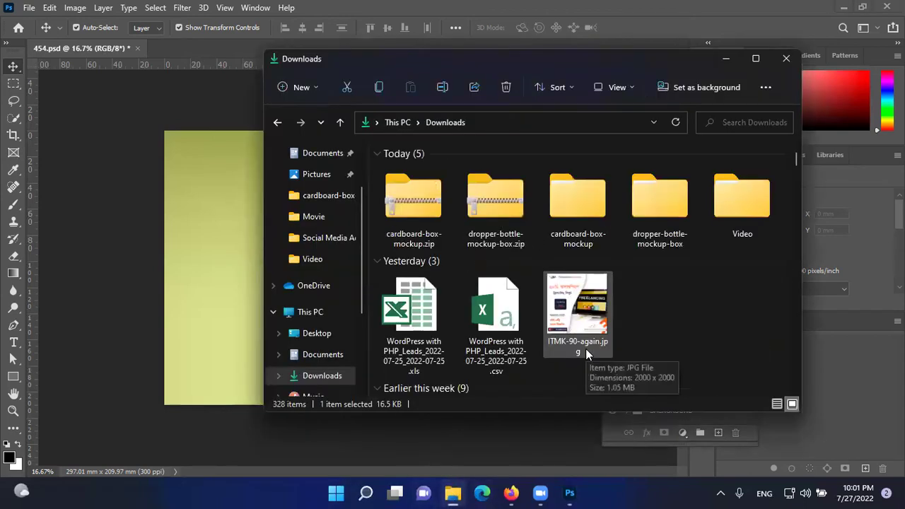
{"action": "double_click", "coordinate": [652, 206]}
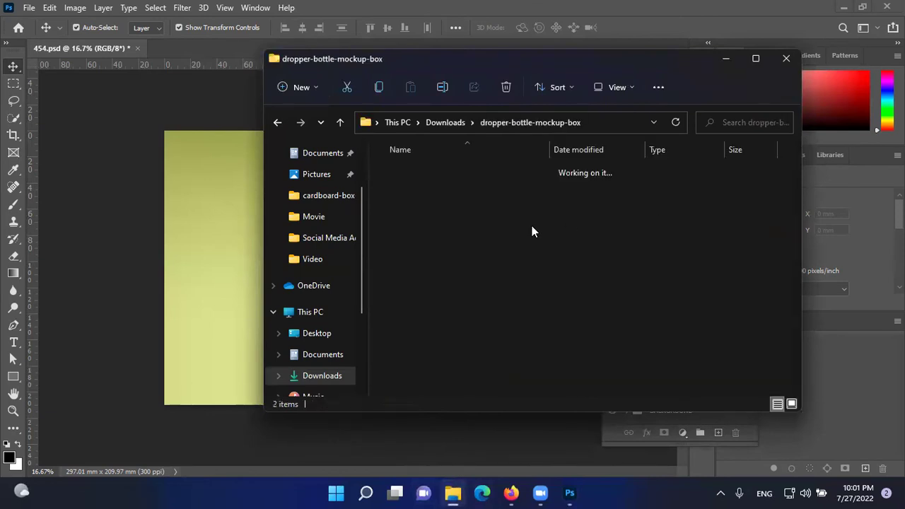
{"action": "double_click", "coordinate": [401, 177]}
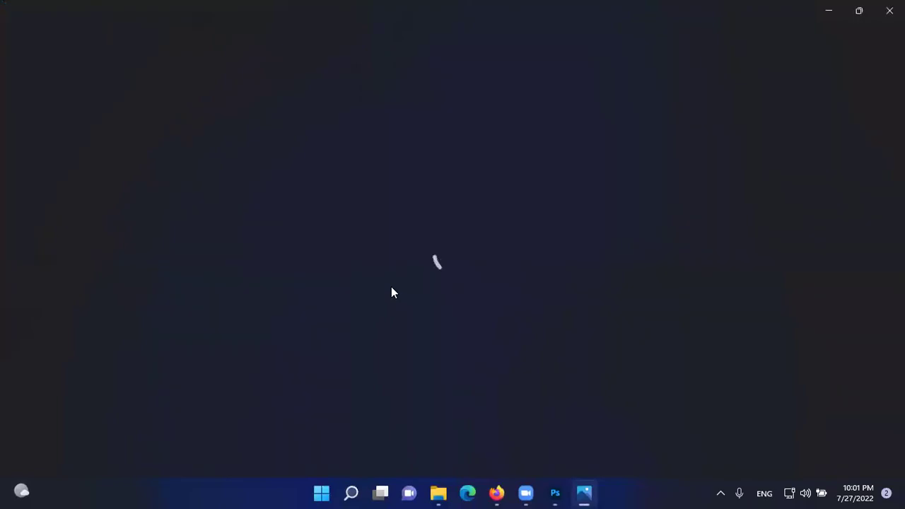
{"action": "scroll", "coordinate": [341, 277], "scroll_direction": "up", "scroll_amount": 5}
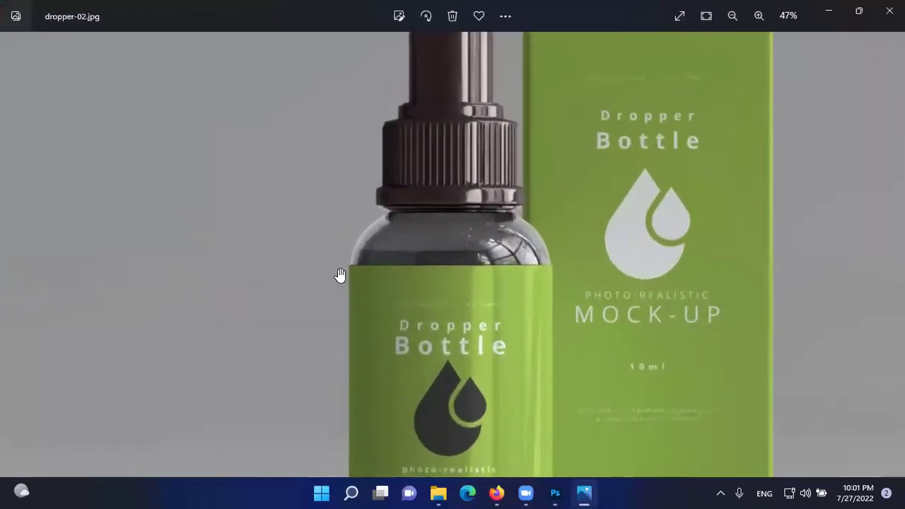
{"action": "scroll", "coordinate": [343, 277], "scroll_direction": "up", "scroll_amount": 5}
{"action": "scroll", "coordinate": [487, 337], "scroll_direction": "down", "scroll_amount": 2}
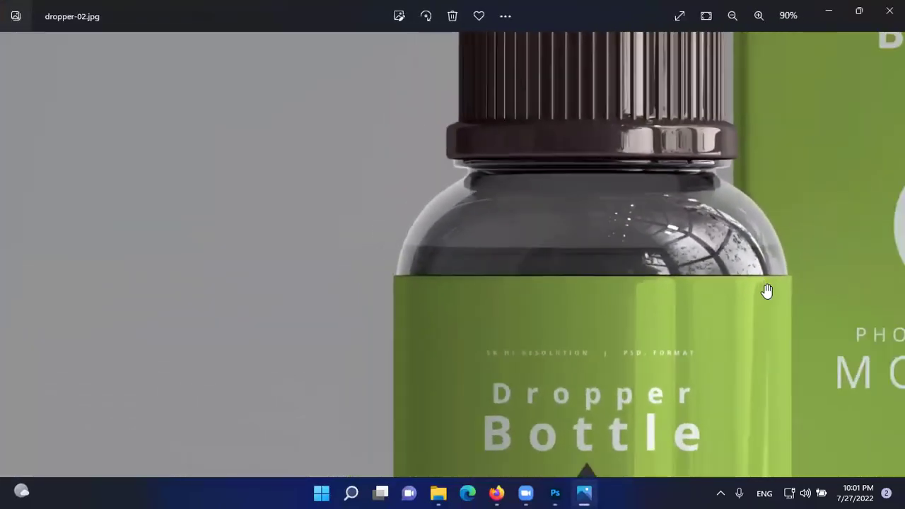
{"action": "scroll", "coordinate": [767, 291], "scroll_direction": "up", "scroll_amount": 3}
{"action": "scroll", "coordinate": [787, 276], "scroll_direction": "down", "scroll_amount": 3}
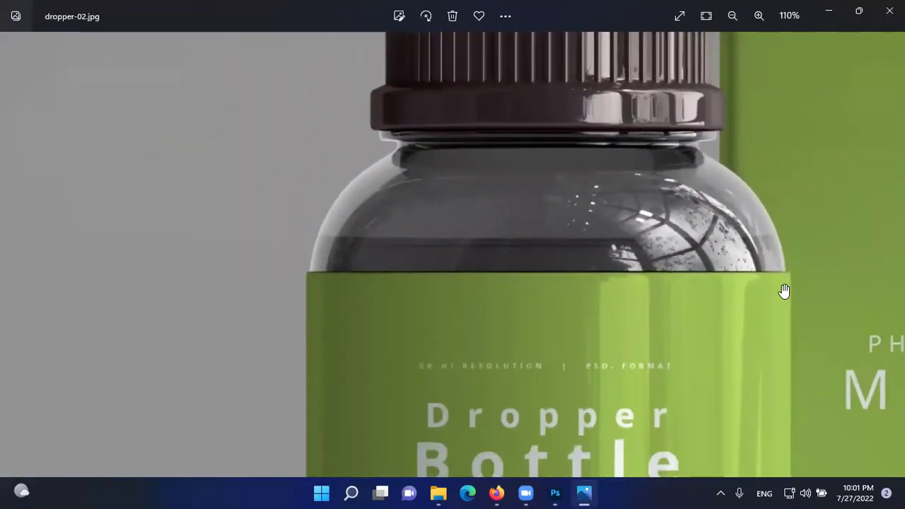
{"action": "scroll", "coordinate": [783, 291], "scroll_direction": "down", "scroll_amount": 5}
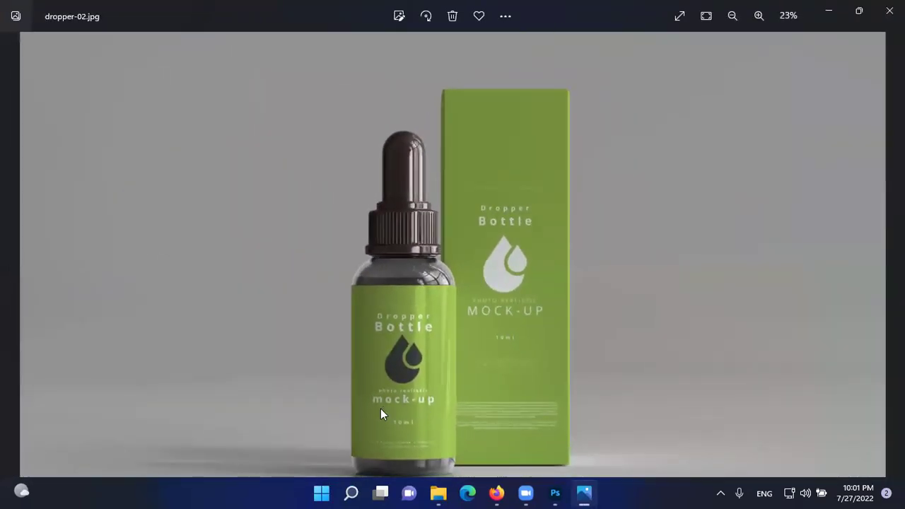
{"action": "scroll", "coordinate": [380, 414], "scroll_direction": "down", "scroll_amount": 1}
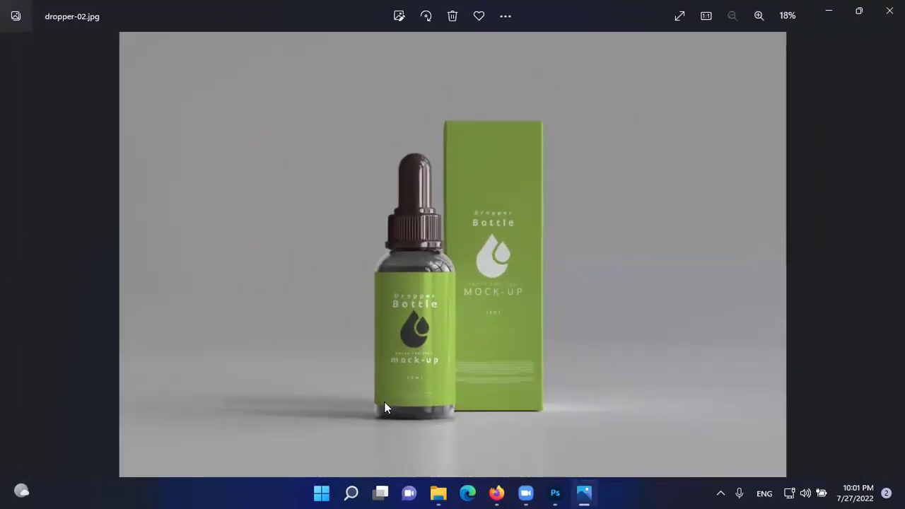
Switch to Firefox and go back through the Freepik tab's history to the bottle mockup search results.
{"action": "left_click", "coordinate": [498, 492]}
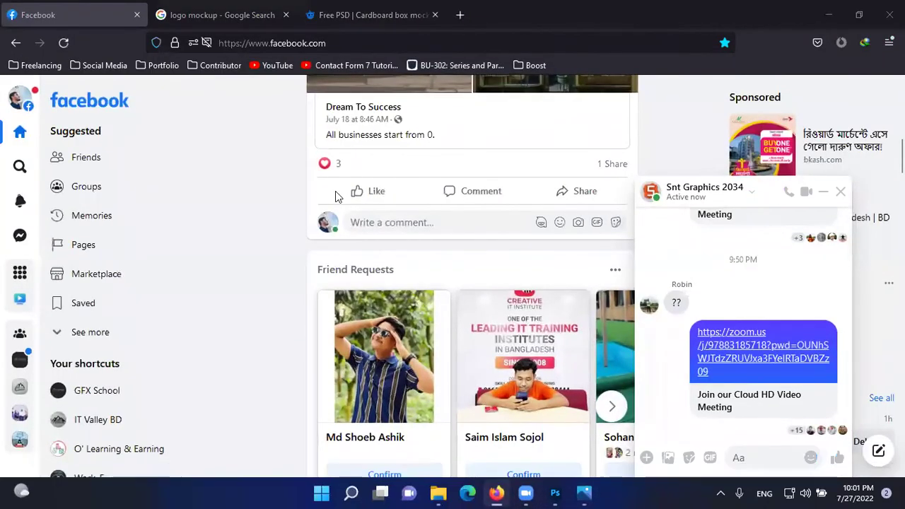
{"action": "key", "text": "ctrl+Tab"}
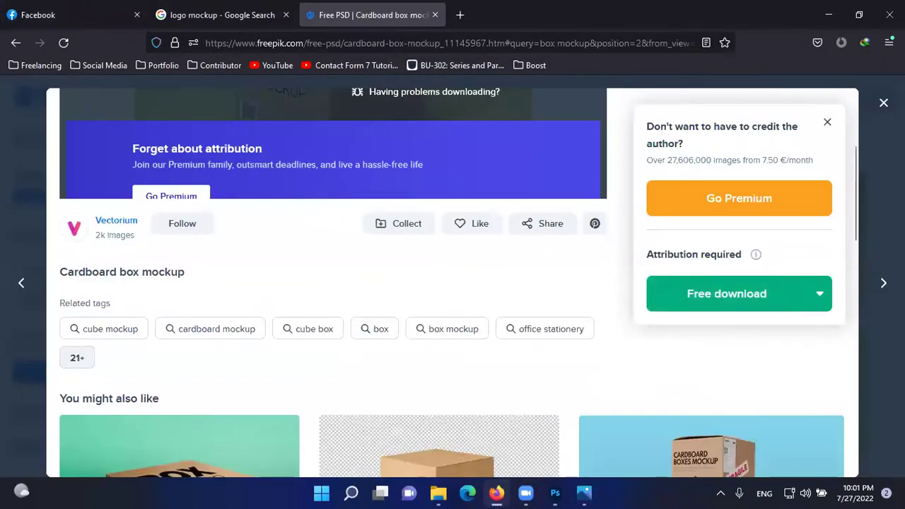
{"action": "key", "text": "Escape"}
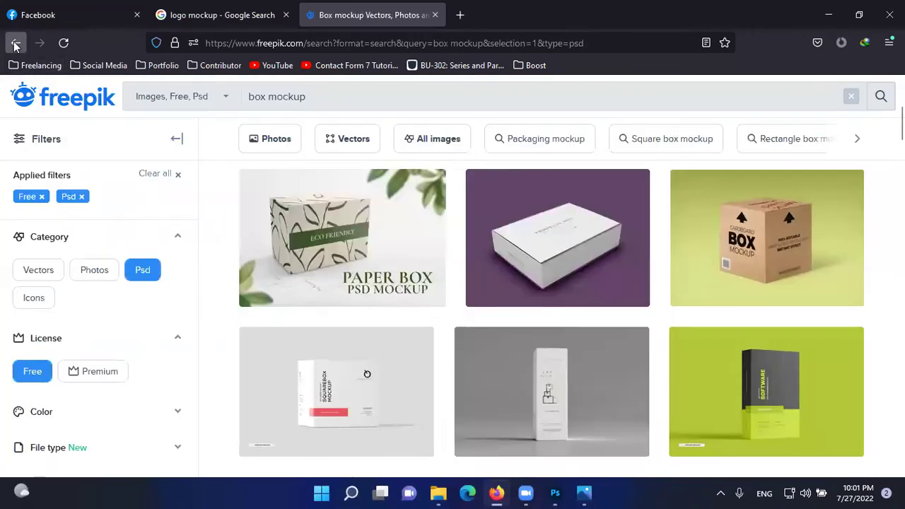
{"action": "left_click", "coordinate": [14, 44]}
{"action": "left_click", "coordinate": [14, 44]}
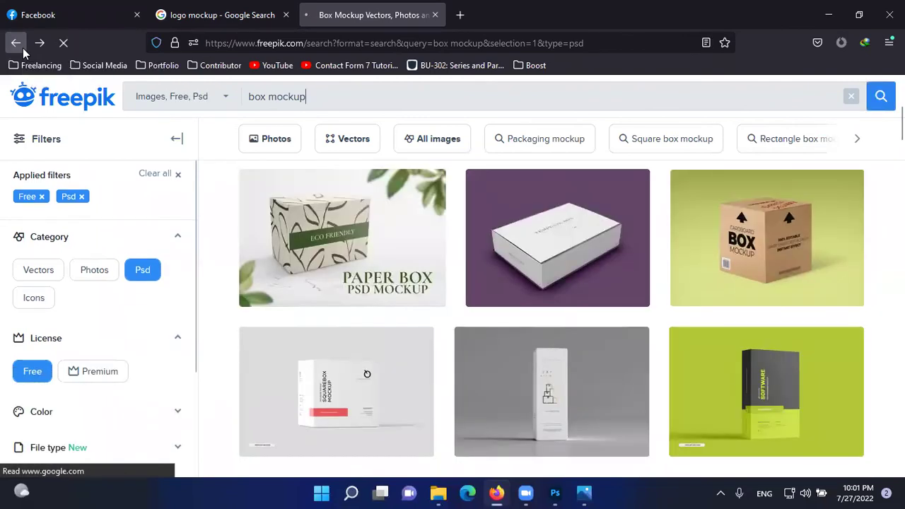
{"action": "left_click", "coordinate": [22, 48]}
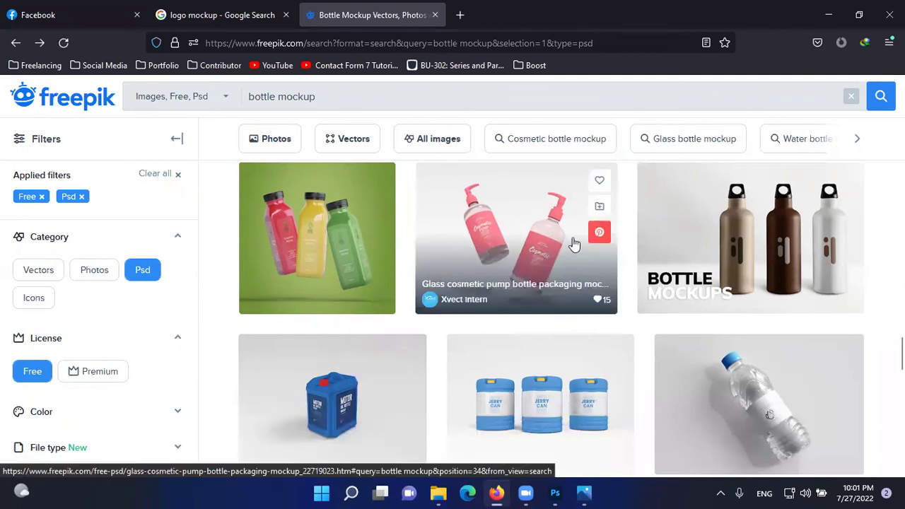
Browse the free PSD bottle mockup results on Freepik, examining the available transparent, cosmetic and water bottle designs.
{"action": "scroll", "coordinate": [479, 347], "scroll_direction": "down", "scroll_amount": 3}
{"action": "scroll", "coordinate": [479, 347], "scroll_direction": "down", "scroll_amount": 2}
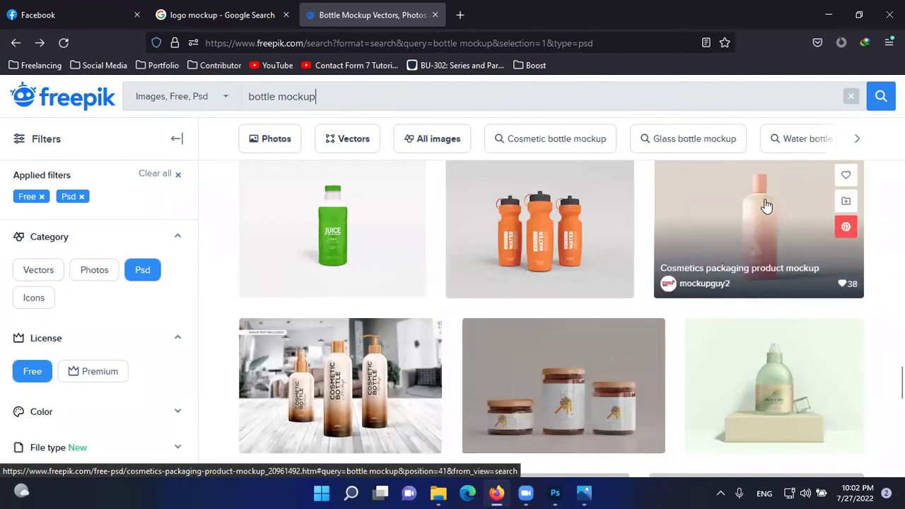
{"action": "scroll", "coordinate": [434, 408], "scroll_direction": "down", "scroll_amount": 1}
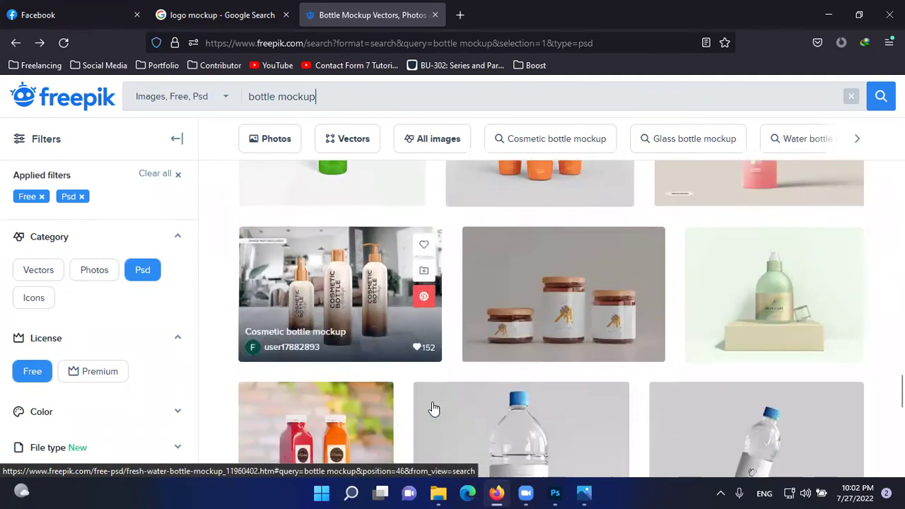
{"action": "scroll", "coordinate": [434, 408], "scroll_direction": "down", "scroll_amount": 1}
{"action": "scroll", "coordinate": [507, 414], "scroll_direction": "down", "scroll_amount": 2}
{"action": "scroll", "coordinate": [507, 414], "scroll_direction": "up", "scroll_amount": 2}
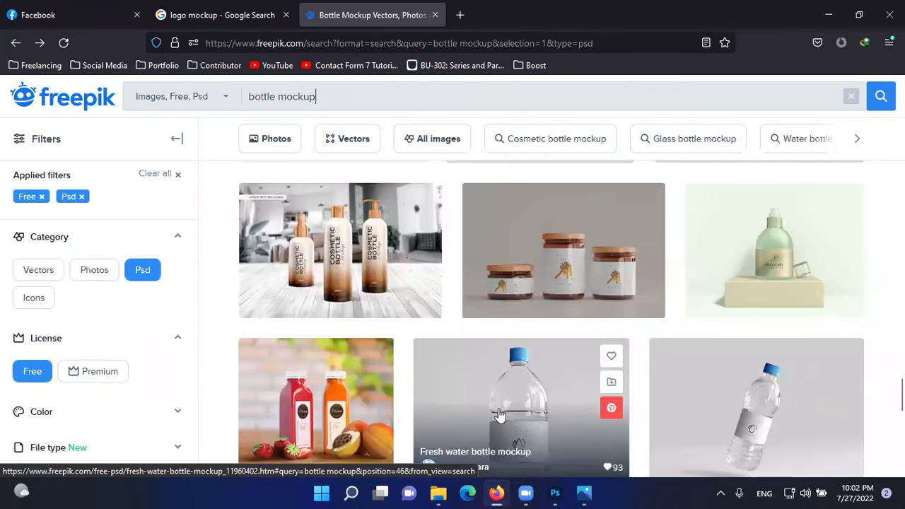
{"action": "scroll", "coordinate": [499, 414], "scroll_direction": "down", "scroll_amount": 2}
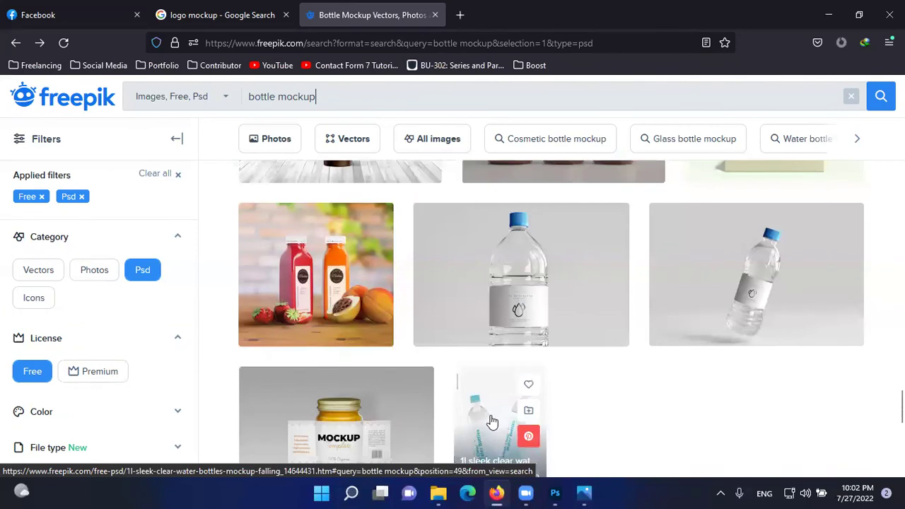
{"action": "scroll", "coordinate": [493, 422], "scroll_direction": "down", "scroll_amount": 2}
{"action": "scroll", "coordinate": [493, 422], "scroll_direction": "up", "scroll_amount": 1}
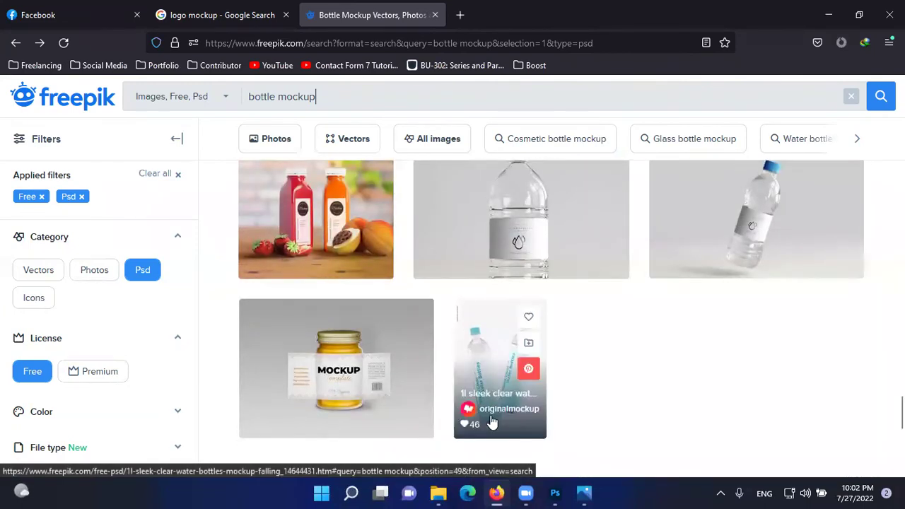
{"action": "scroll", "coordinate": [492, 422], "scroll_direction": "up", "scroll_amount": 5}
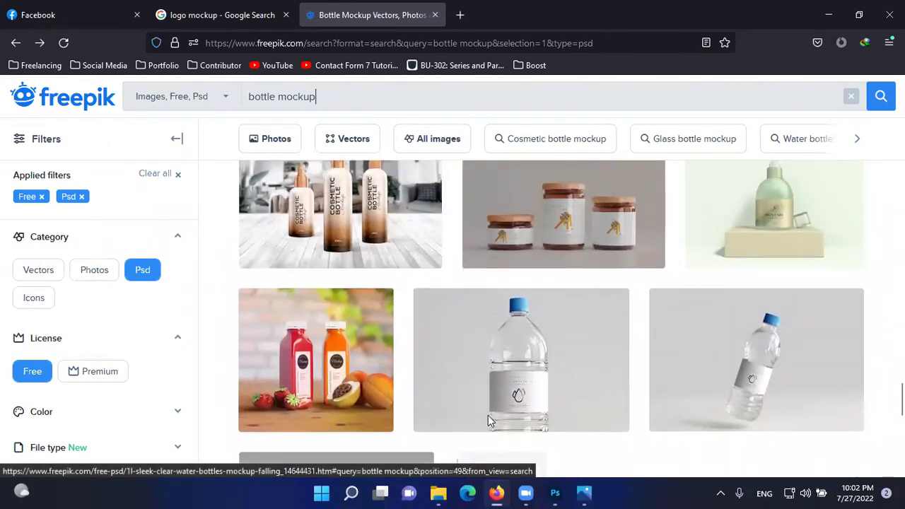
{"action": "scroll", "coordinate": [476, 422], "scroll_direction": "up", "scroll_amount": 15}
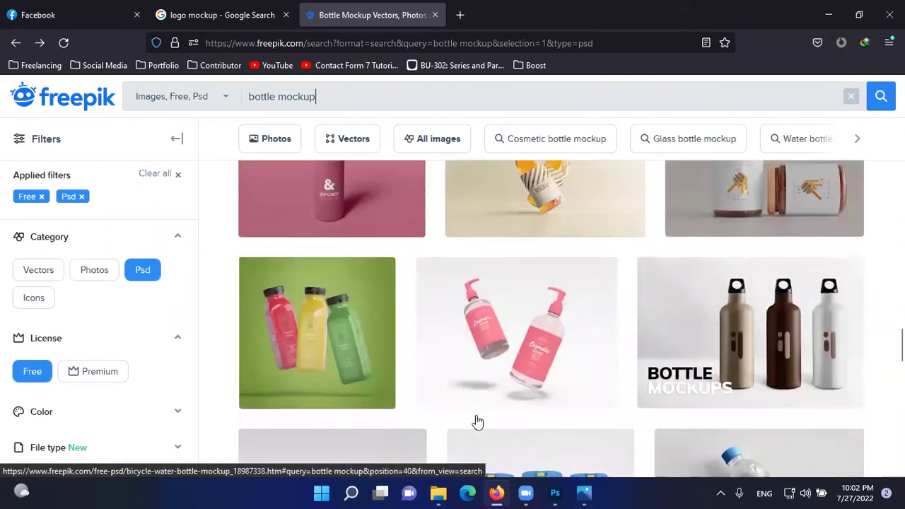
{"action": "scroll", "coordinate": [476, 420], "scroll_direction": "up", "scroll_amount": 15}
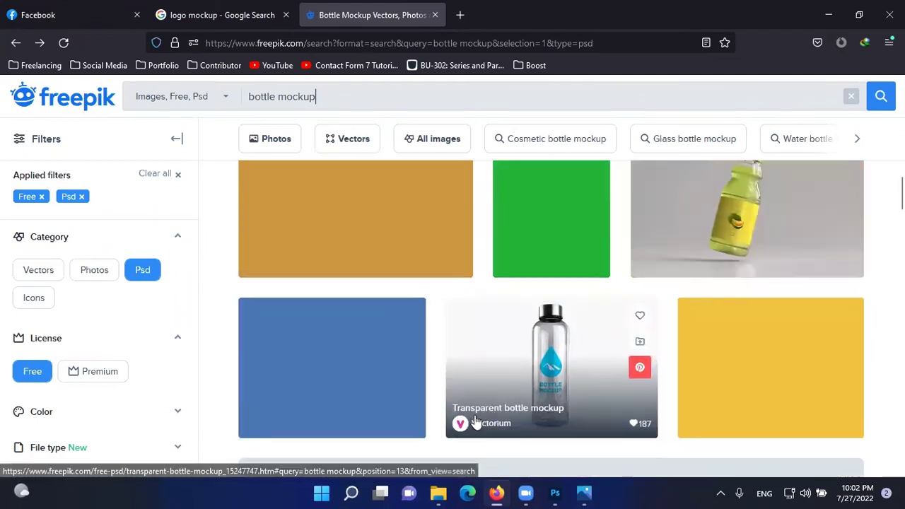
{"action": "scroll", "coordinate": [475, 419], "scroll_direction": "up", "scroll_amount": 6}
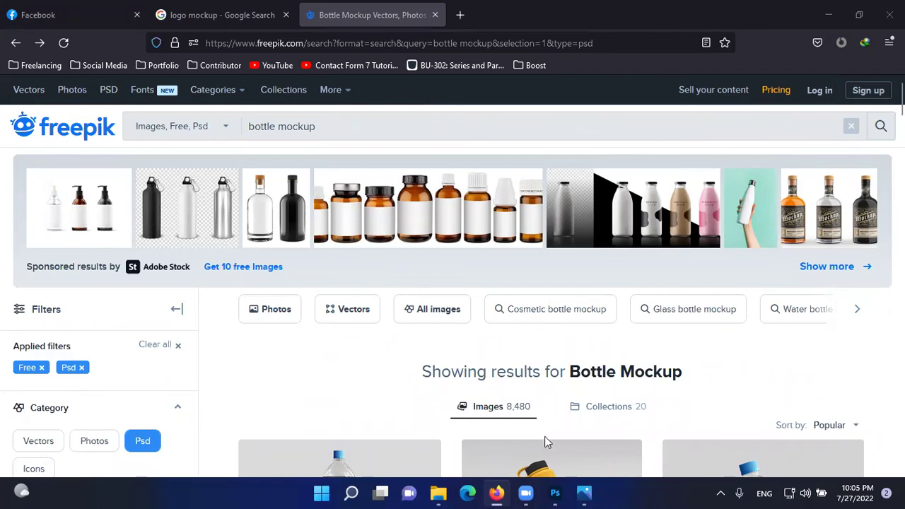
Switch to Photoshop and close the 454.psd box mockup without saving its changes.
{"action": "left_click", "coordinate": [555, 493]}
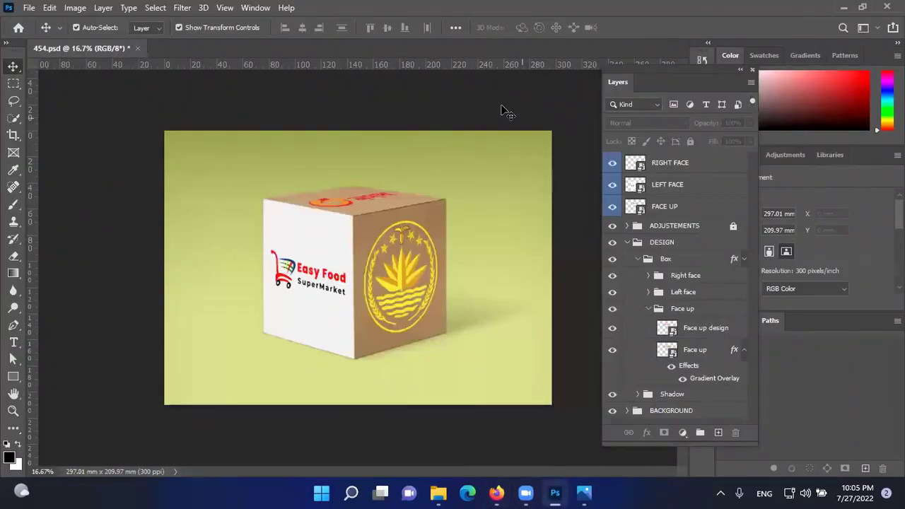
{"action": "key", "text": "ctrl+q"}
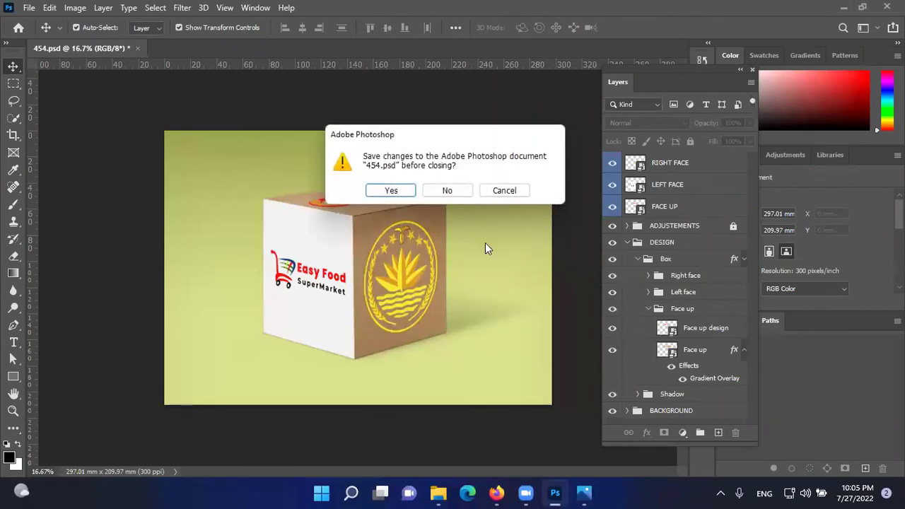
{"action": "left_click", "coordinate": [446, 192]}
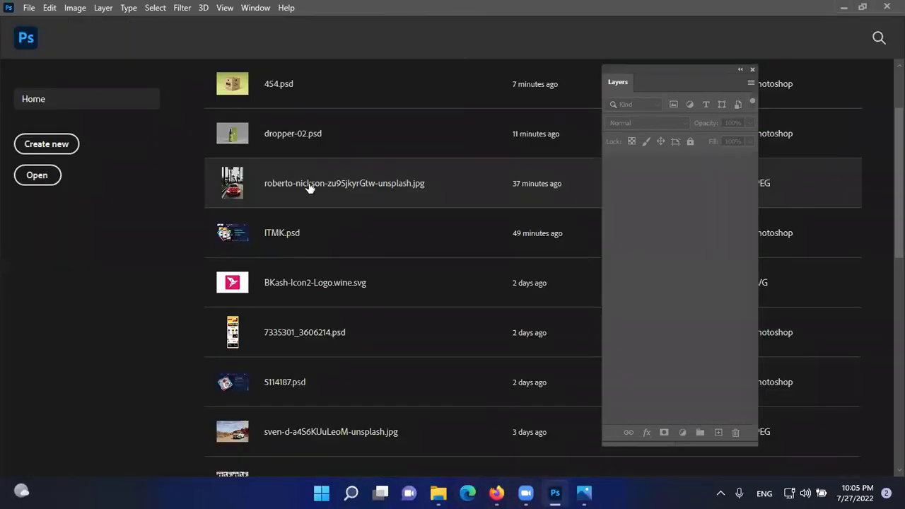
Open the dropper-02.psd bottle mockup from the recent files.
{"action": "left_click", "coordinate": [285, 169]}
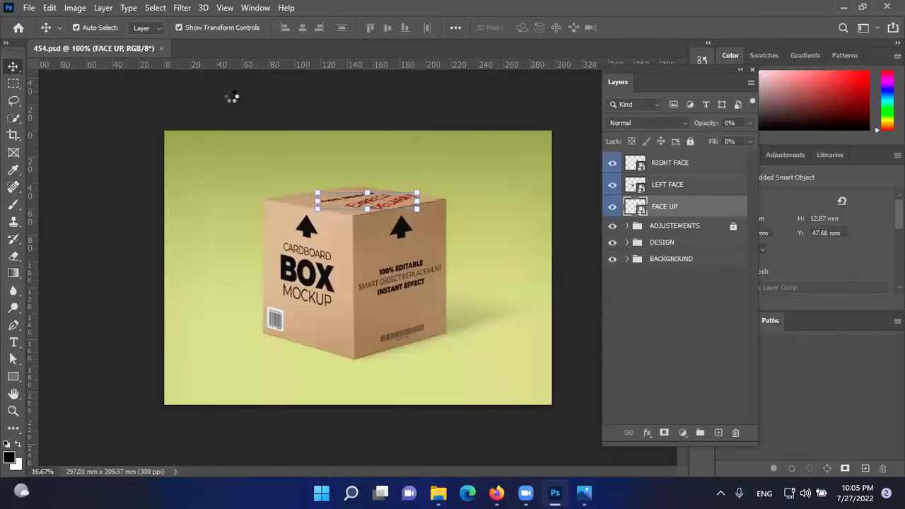
{"action": "key", "text": "ctrl+w"}
{"action": "left_click", "coordinate": [278, 201]}
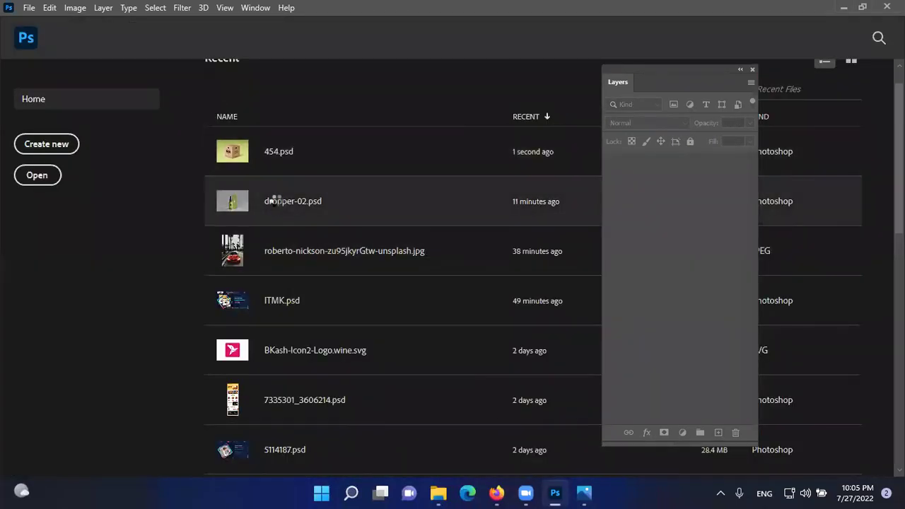
{"action": "left_click", "coordinate": [504, 251]}
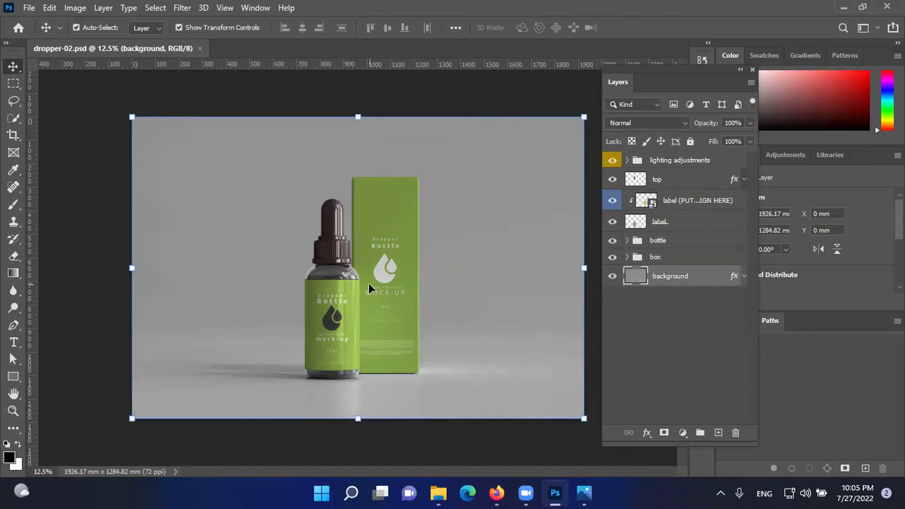
Try the Normal blend mode on the bottle's label design smart object and return it to Multiply.
{"action": "scroll", "coordinate": [352, 337], "scroll_direction": "up", "scroll_amount": 1}
{"action": "scroll", "coordinate": [351, 342], "scroll_direction": "up", "scroll_amount": 3}
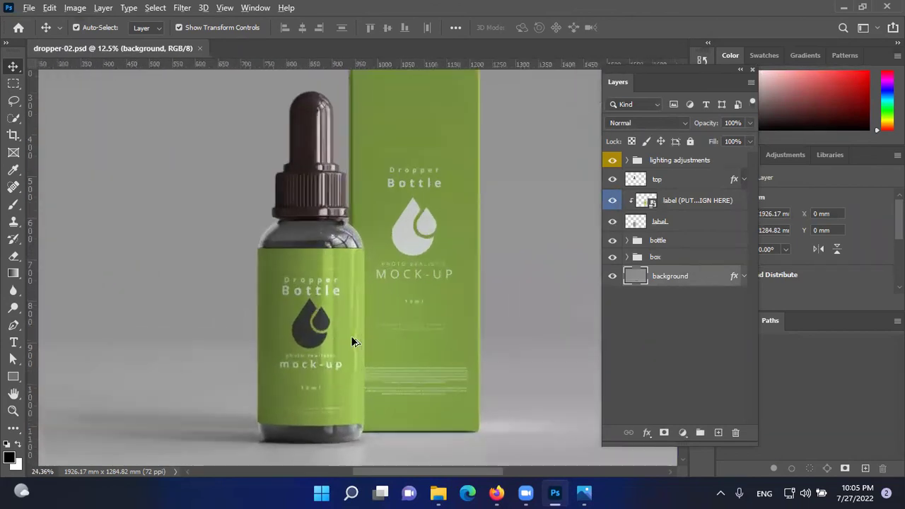
{"action": "scroll", "coordinate": [349, 341], "scroll_direction": "down", "scroll_amount": 2}
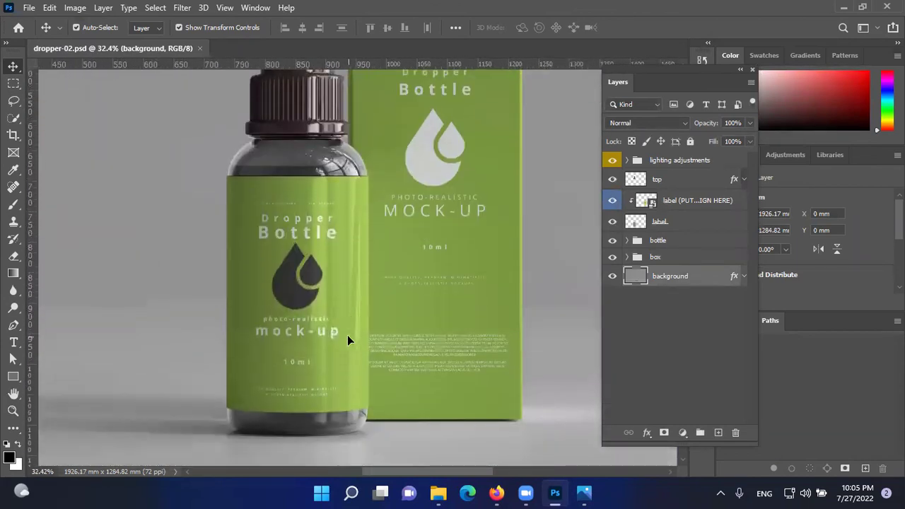
{"action": "scroll", "coordinate": [253, 319], "scroll_direction": "down", "scroll_amount": 1}
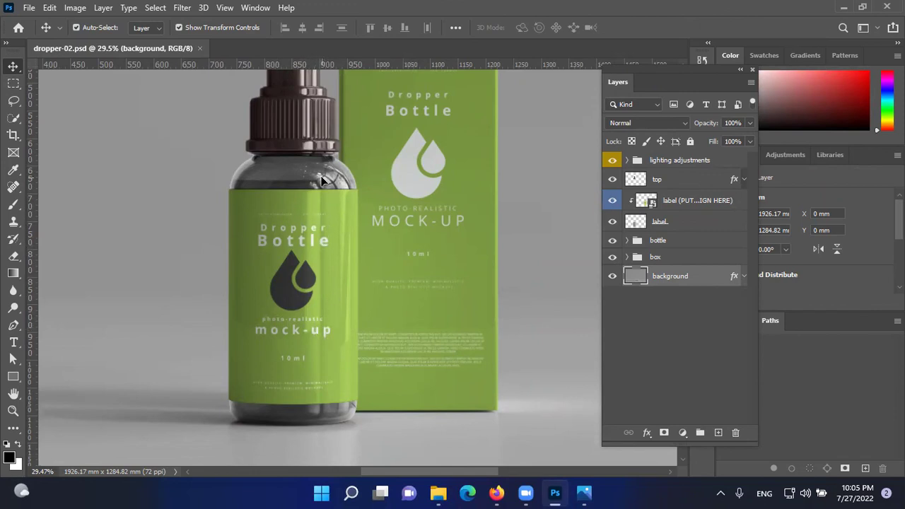
{"action": "left_click", "coordinate": [288, 303]}
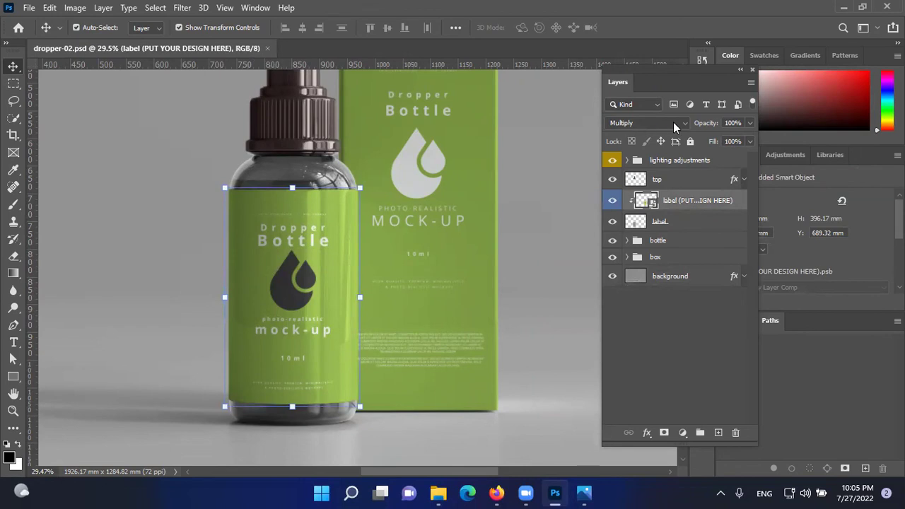
{"action": "left_click", "coordinate": [644, 123]}
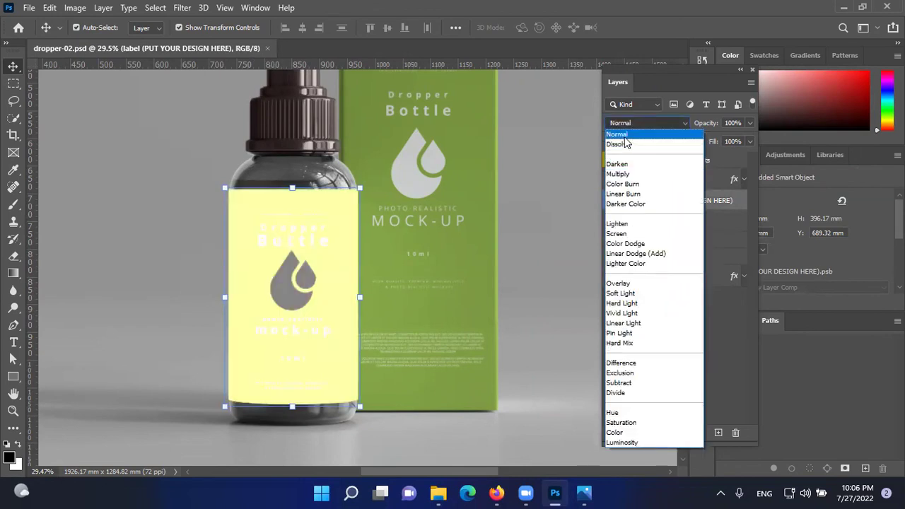
{"action": "key", "text": "shift+alt+m"}
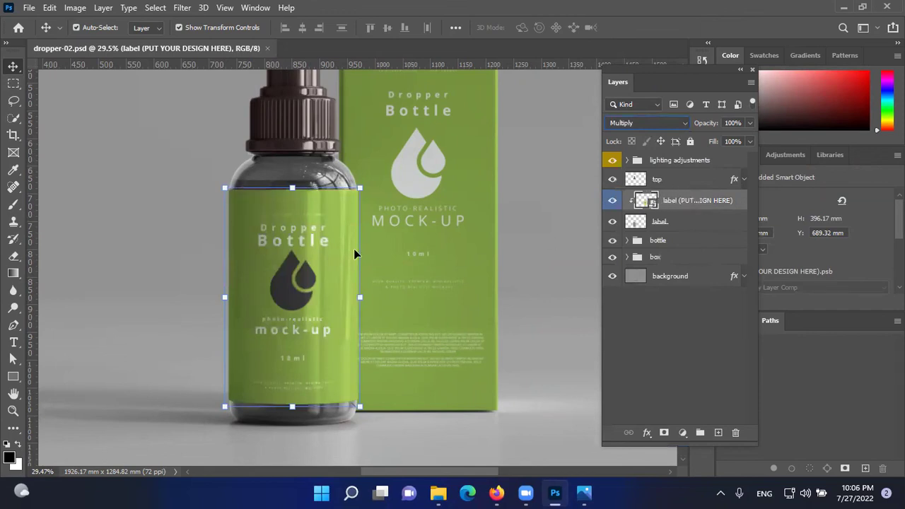
Hide the lighting adjustments group and set the label design smart object's blend mode to Normal.
{"action": "left_click", "coordinate": [696, 162]}
{"action": "left_click", "coordinate": [612, 160]}
{"action": "left_click", "coordinate": [611, 161]}
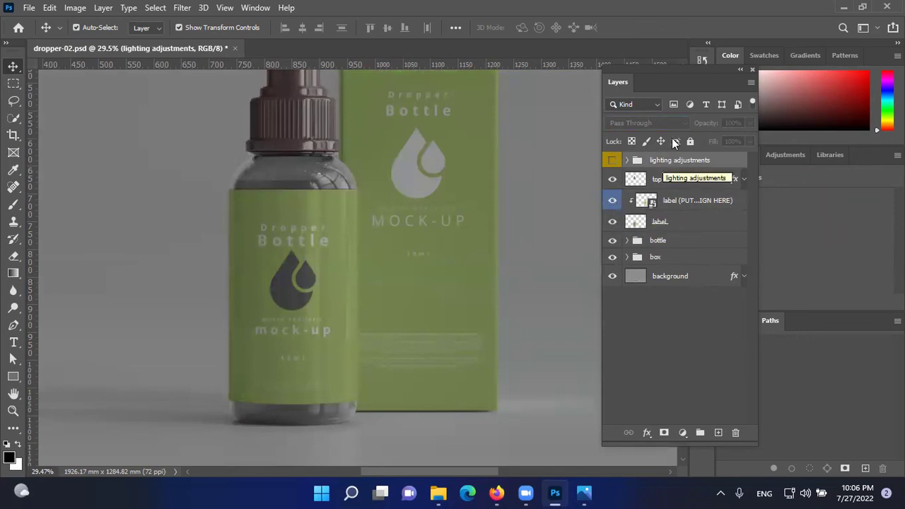
{"action": "left_click", "coordinate": [672, 202]}
{"action": "left_click", "coordinate": [651, 122]}
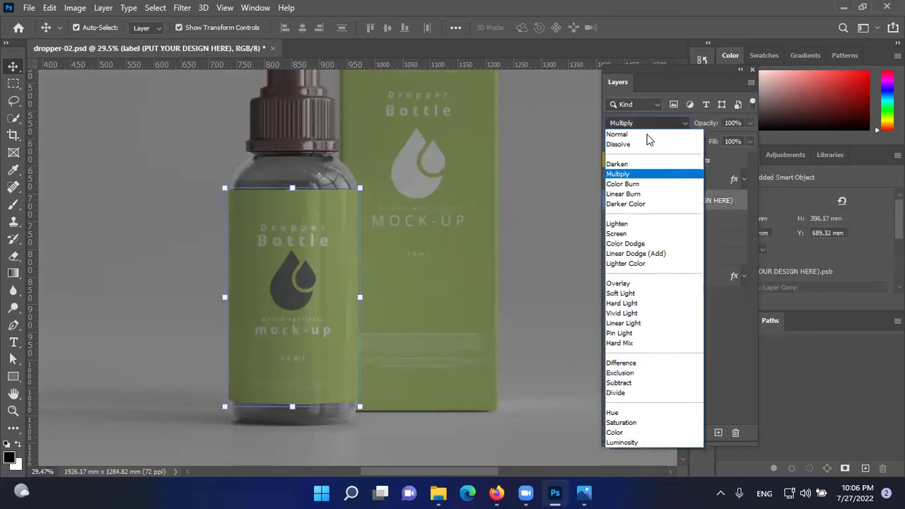
{"action": "left_click", "coordinate": [648, 135]}
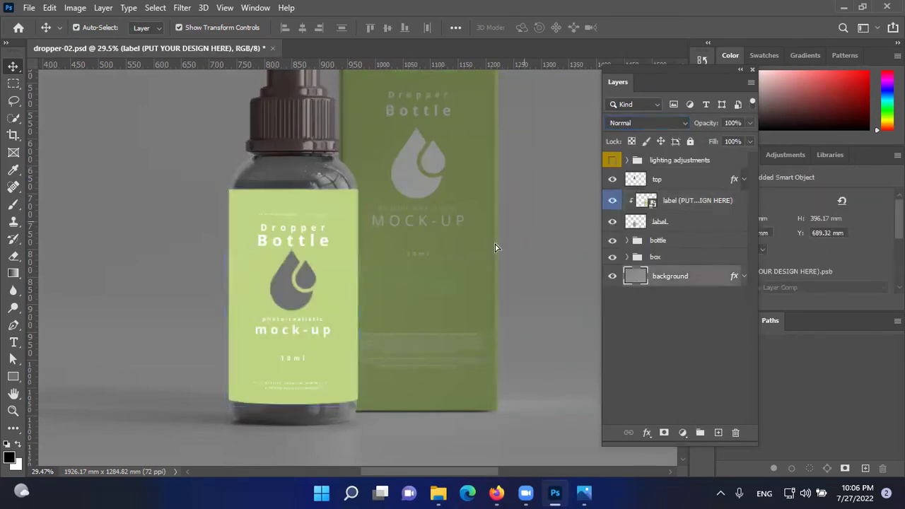
{"action": "left_click", "coordinate": [385, 386]}
{"action": "left_click", "coordinate": [318, 316]}
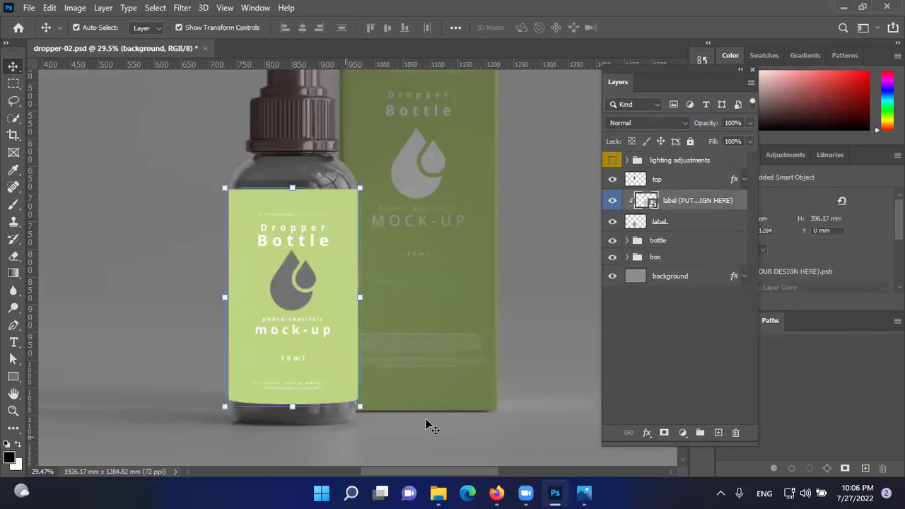
Set the label design layer's blend mode to Multiply, show the lighting adjustments group, and leave the label design layer selected.
{"action": "left_click", "coordinate": [696, 123]}
{"action": "left_click", "coordinate": [680, 126]}
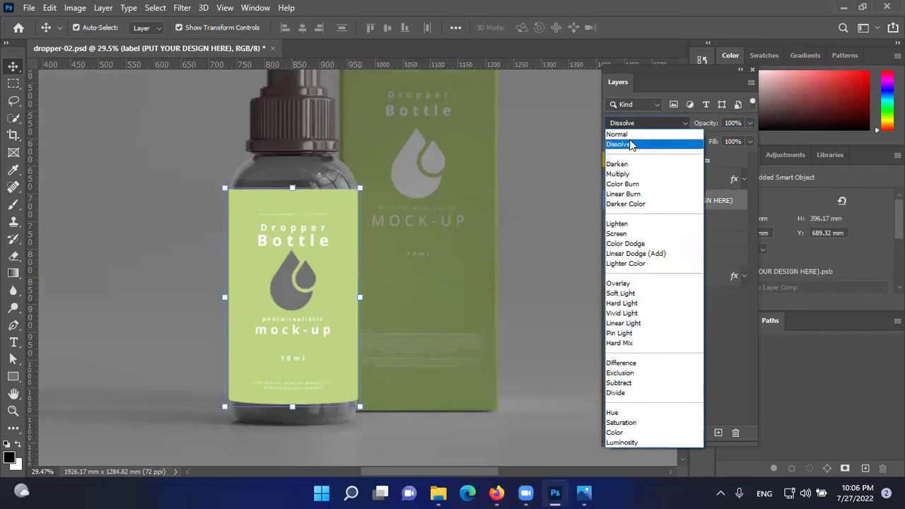
{"action": "left_click", "coordinate": [620, 175]}
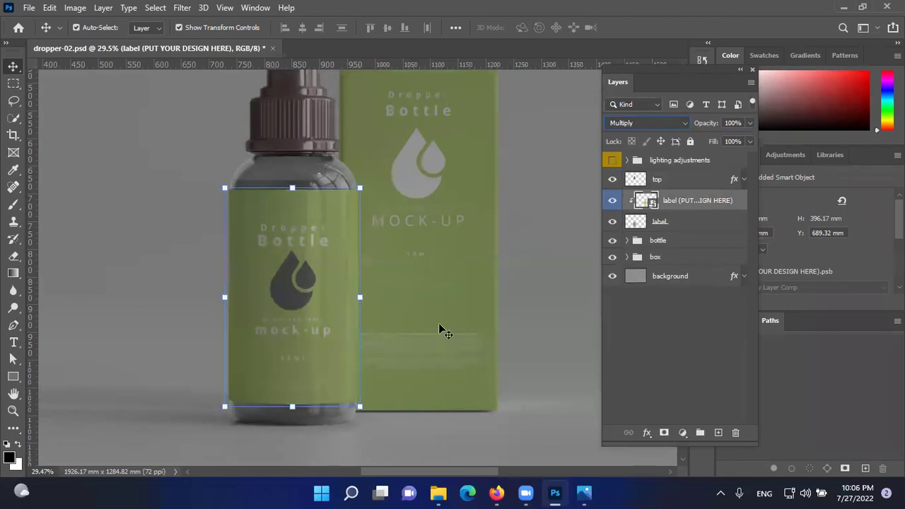
{"action": "left_click", "coordinate": [611, 162]}
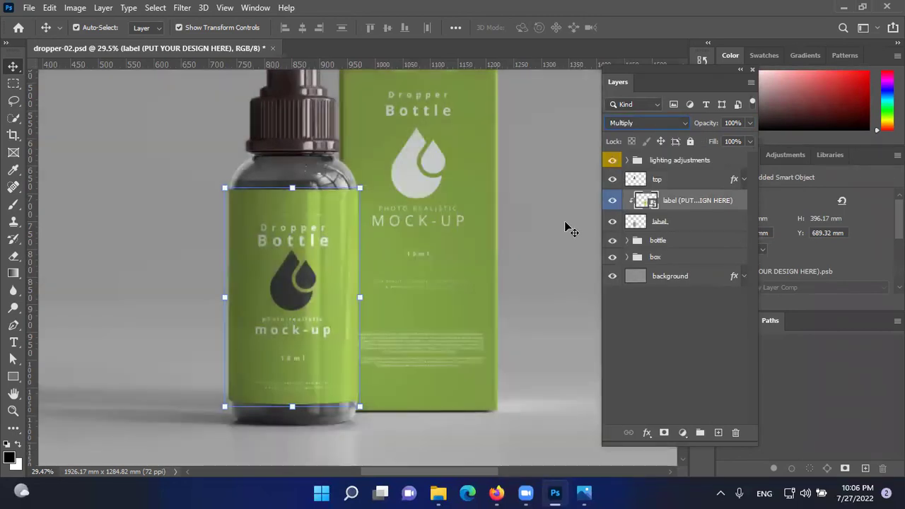
{"action": "left_click", "coordinate": [564, 224]}
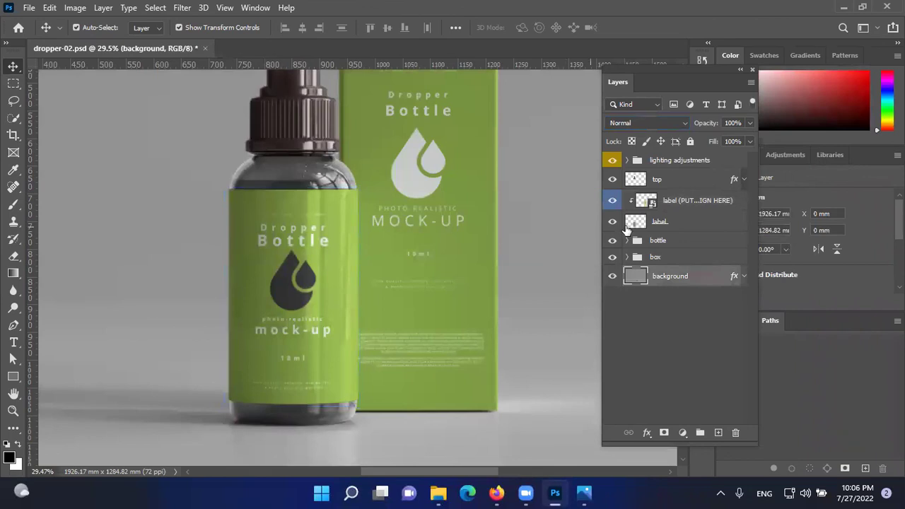
{"action": "left_click", "coordinate": [692, 200]}
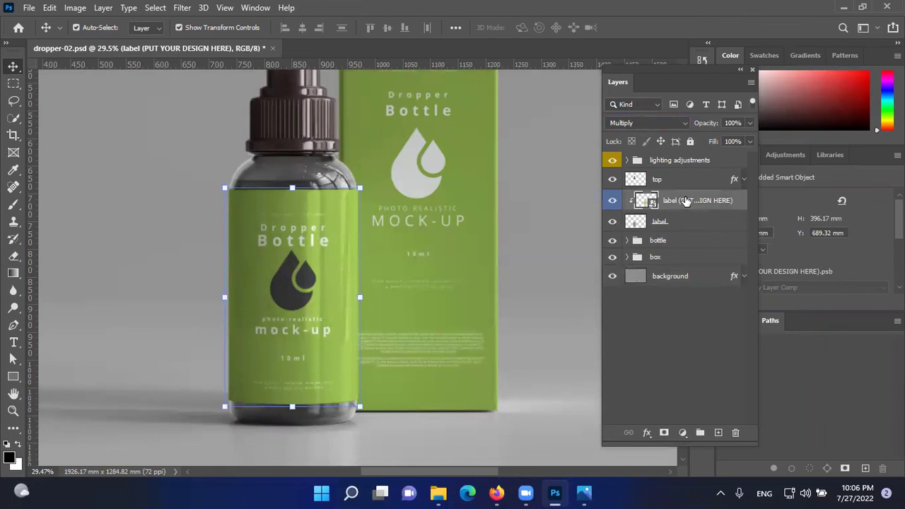
Examine the Exposure and Brightness/Contrast adjustment layers inside the lighting adjustments group, leaving the group collapsed.
{"action": "left_click", "coordinate": [697, 161]}
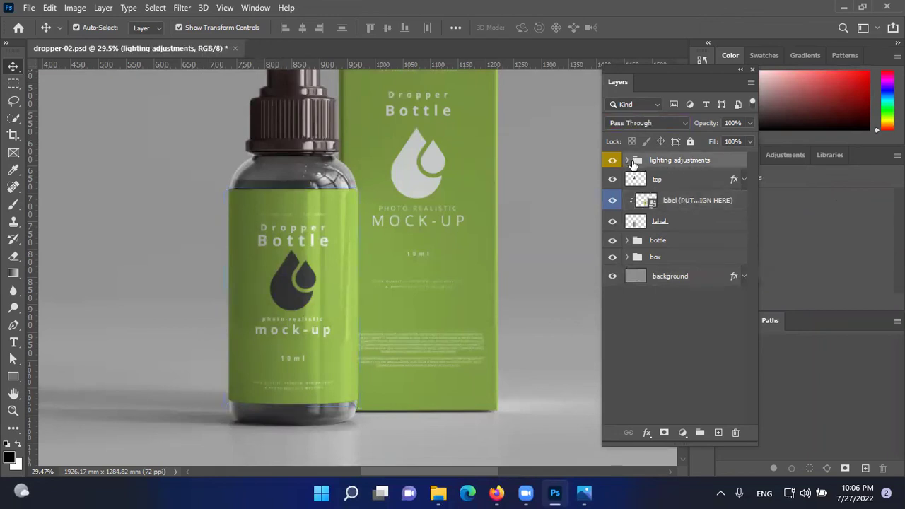
{"action": "left_click", "coordinate": [628, 161]}
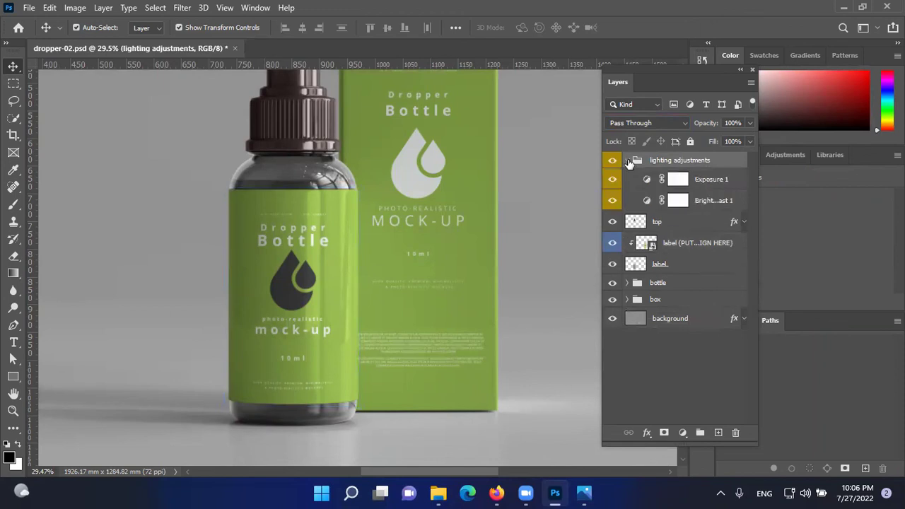
{"action": "left_click", "coordinate": [708, 186]}
{"action": "left_click", "coordinate": [706, 202]}
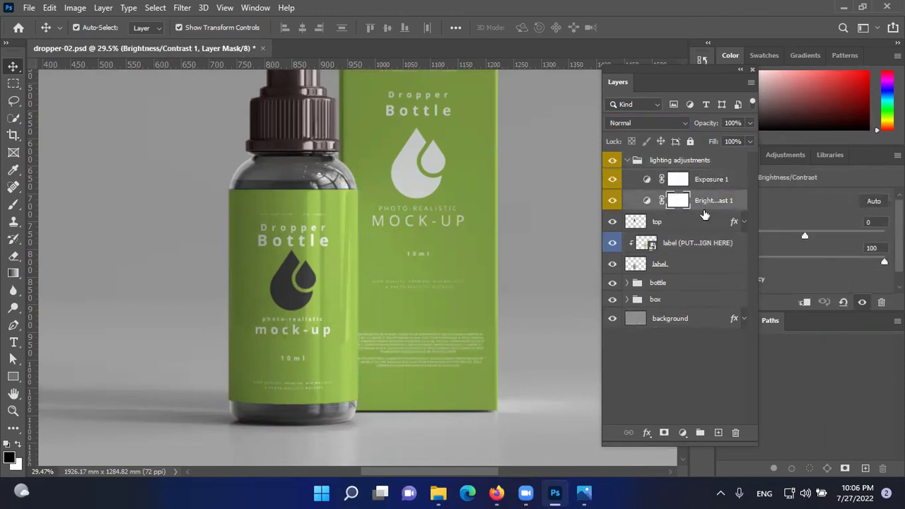
{"action": "left_click", "coordinate": [626, 160]}
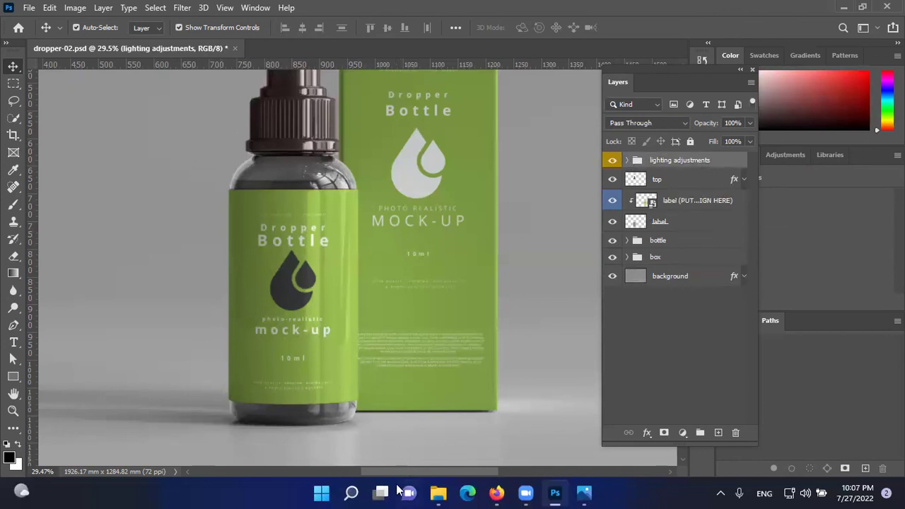
{"action": "mouse_move", "coordinate": [381, 493]}
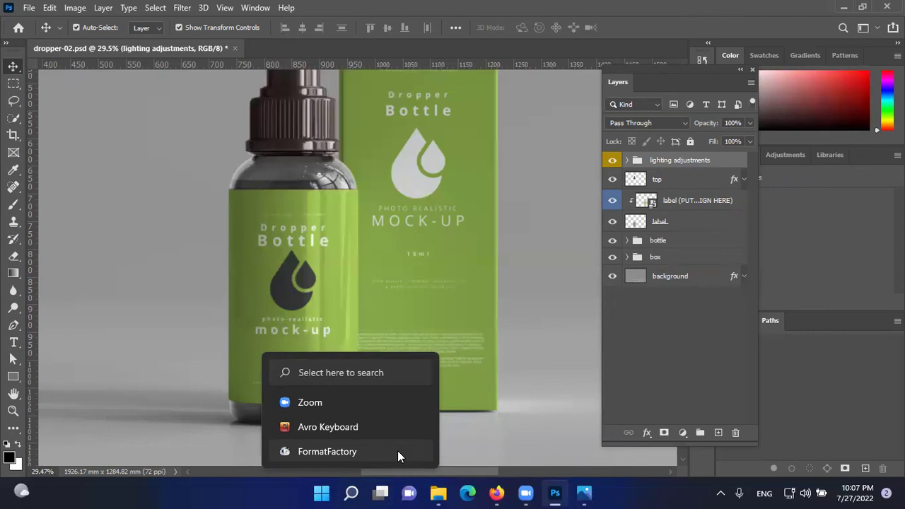
Open the bottle's label design smart object, rotate its drop icon about 97° and scale it to about 93%.
{"action": "double_click", "coordinate": [650, 203]}
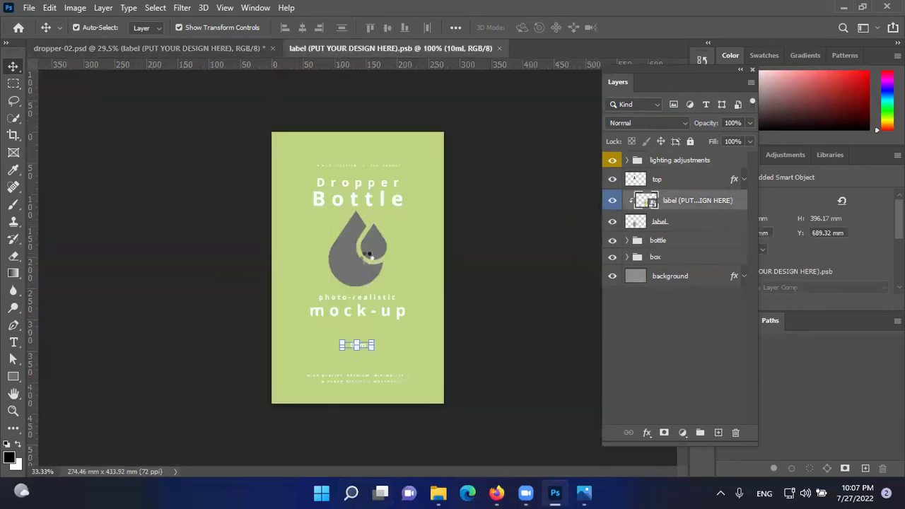
{"action": "left_click", "coordinate": [355, 262]}
{"action": "left_click_drag", "start_coordinate": [393, 204], "coordinate": [439, 318]}
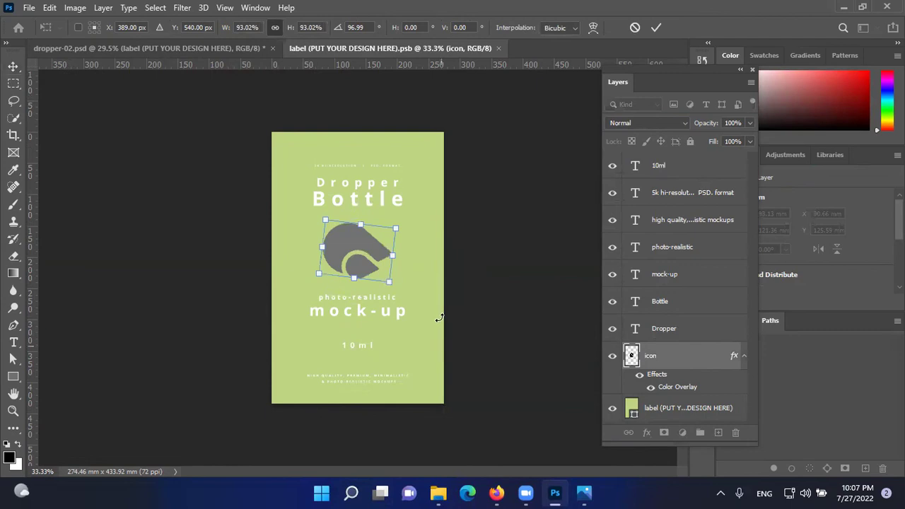
{"action": "left_click", "coordinate": [656, 28]}
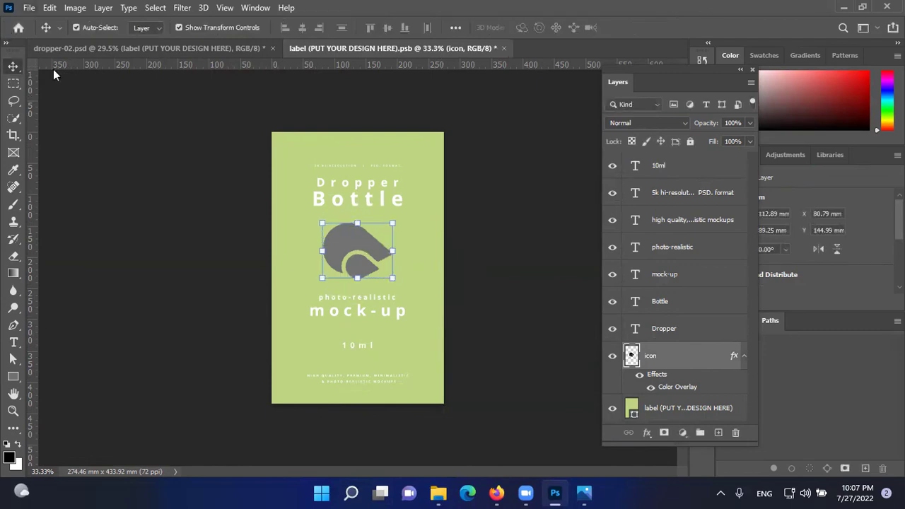
Save the edited label smart object and check the rotated icon on the bottle in dropper-02.psd.
{"action": "left_click", "coordinate": [29, 7]}
{"action": "left_click", "coordinate": [50, 156]}
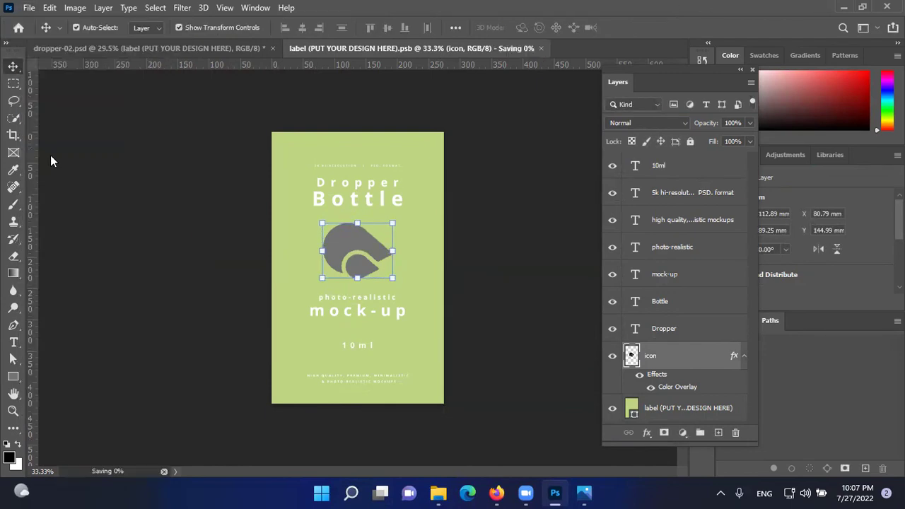
{"action": "key", "text": "ctrl+Tab"}
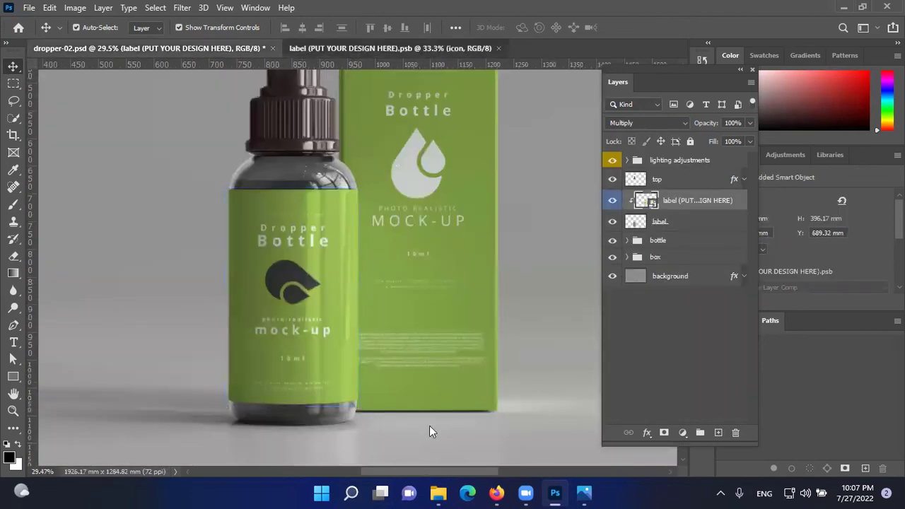
{"action": "key", "text": "ctrl+Tab"}
{"action": "key", "text": "ctrl+Tab"}
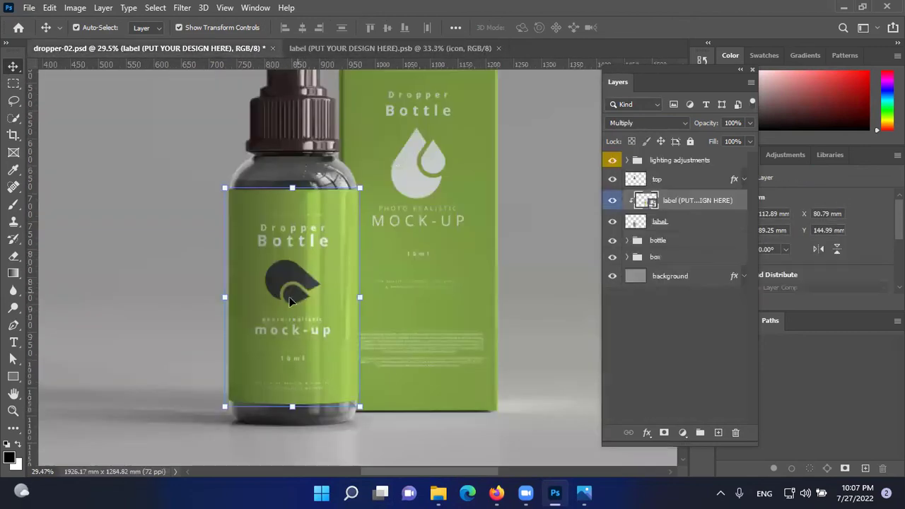
Return to the label smart object document, save it again and close it.
{"action": "key", "text": "ctrl+Tab"}
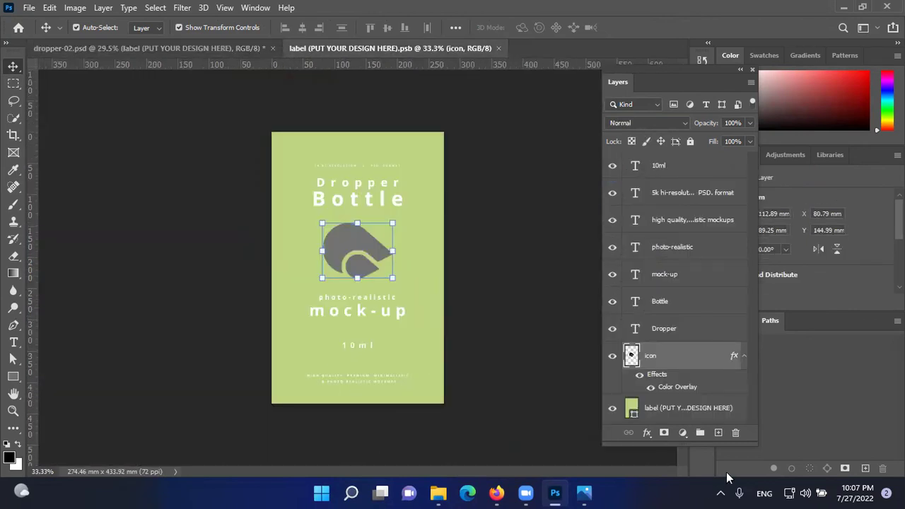
{"action": "key", "text": "ctrl+s"}
{"action": "key", "text": "ctrl+w"}
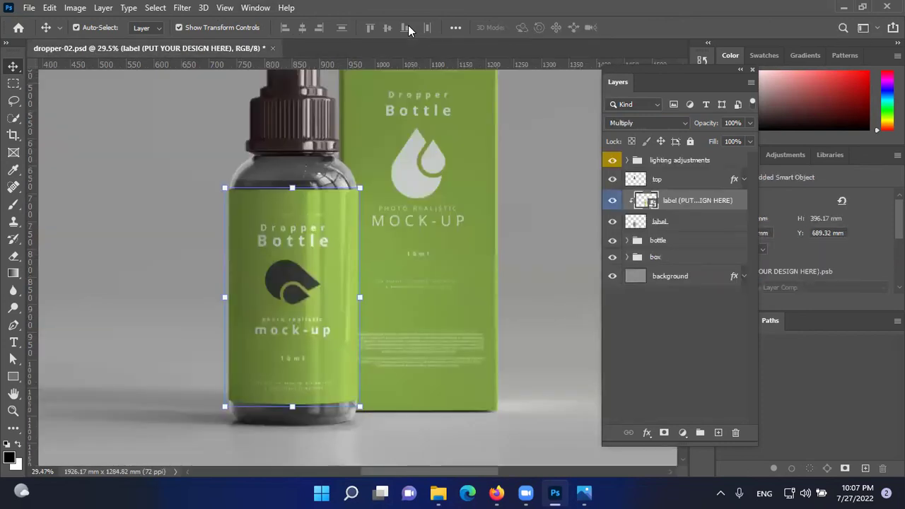